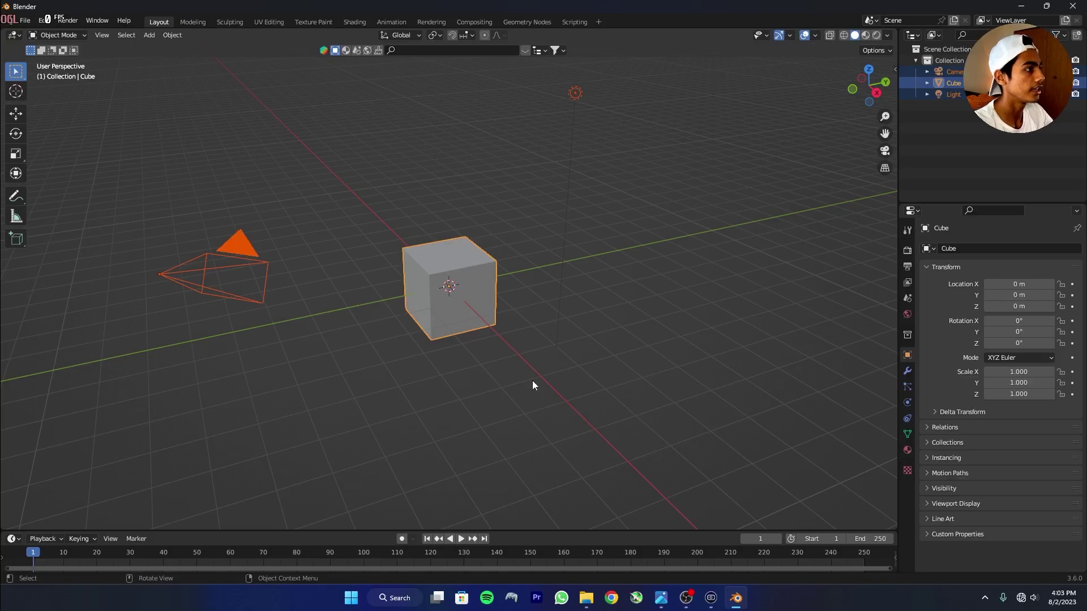
Delete the default scene objects and add a new cube mesh at the world origin.
key(shift+a)
mouse_move(484, 244)
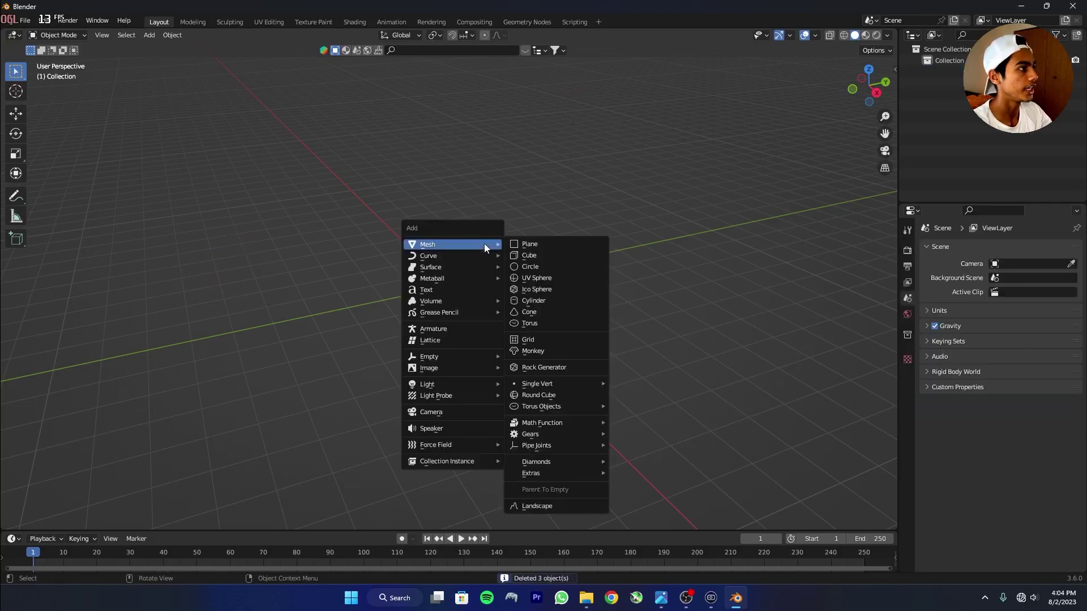
click(542, 257)
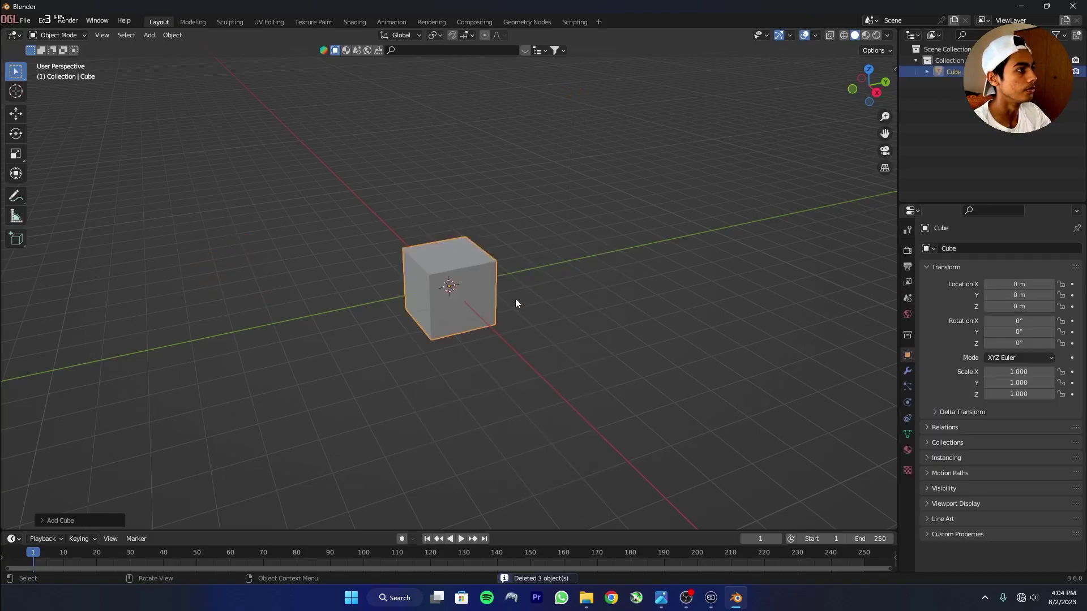
Add a Subdivision Surface modifier to the cube with both viewport and render levels at 8.
click(907, 372)
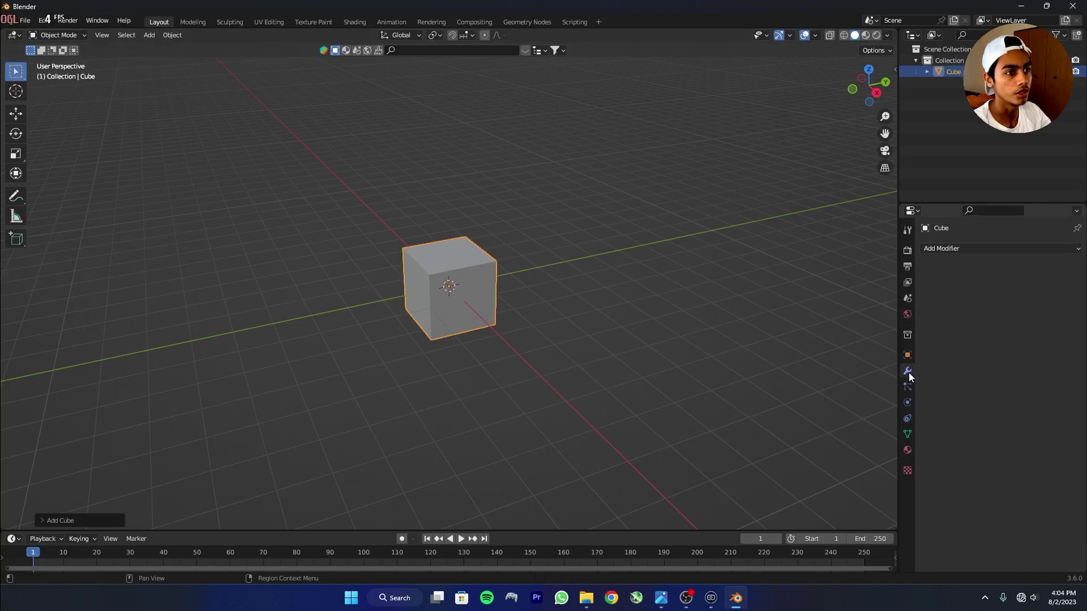
click(977, 248)
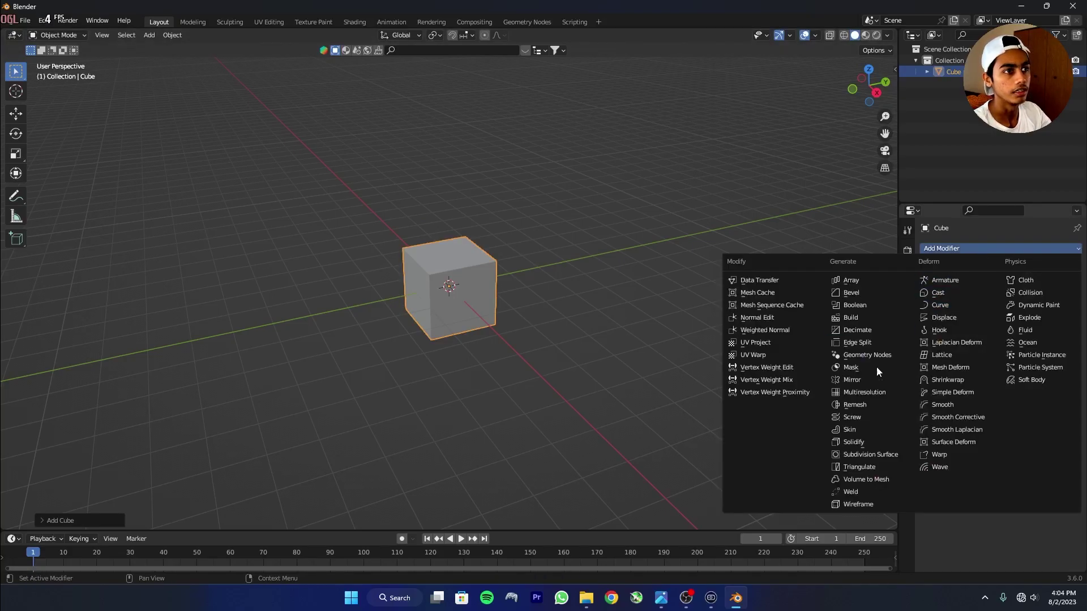
click(864, 454)
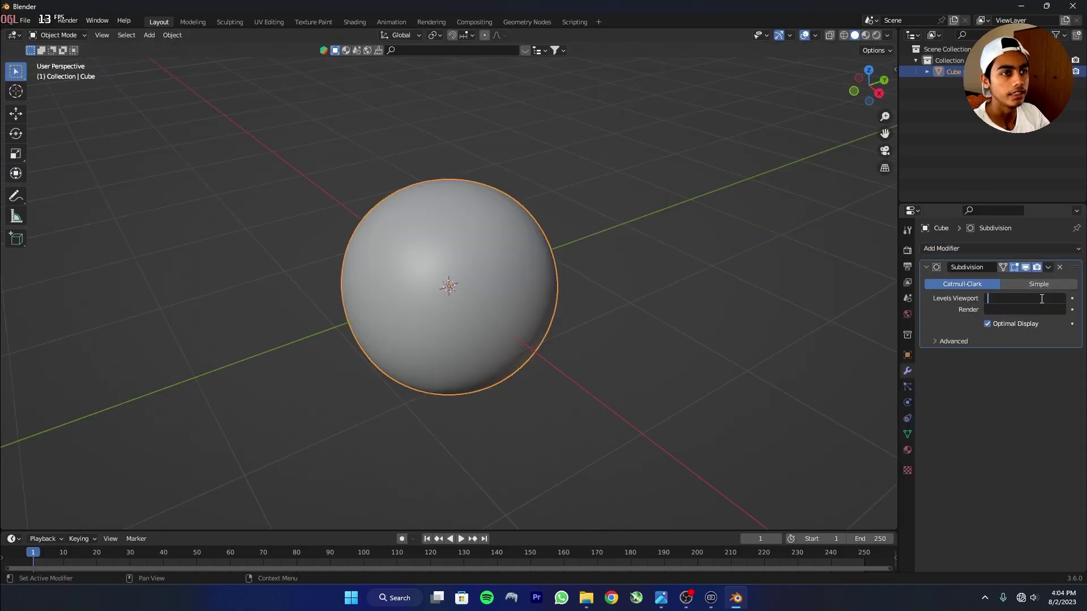
text(8)
key(Return)
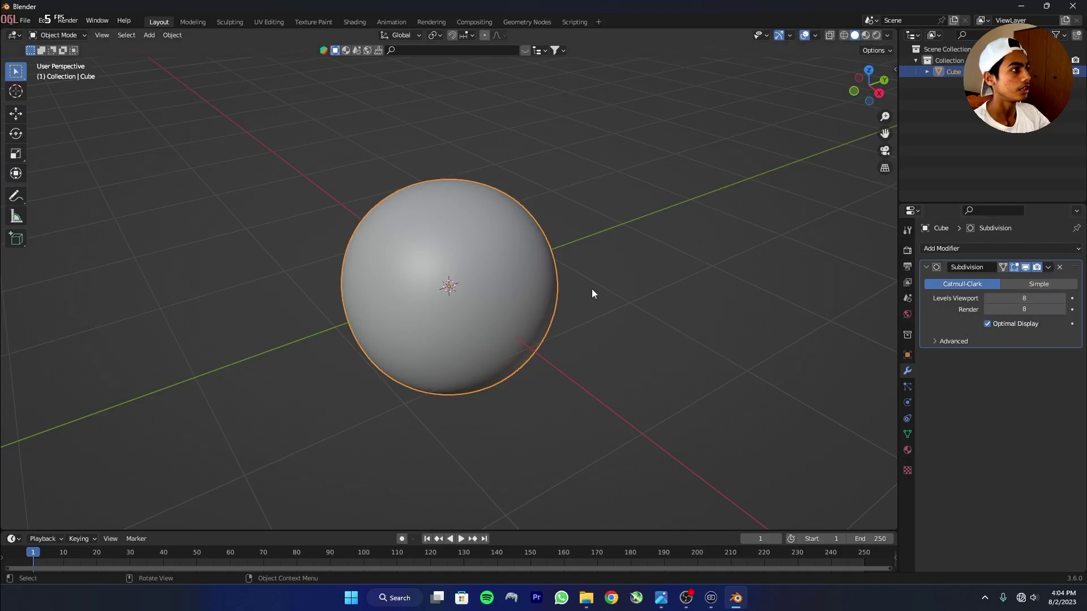
Apply Shade Smooth to the subdivided cube.
scroll(566, 283, up, 1)
right_click(449, 253)
click(450, 253)
scroll(470, 259, down, 5)
scroll(477, 257, up, 4)
Add a Displace modifier below the subdivision and create a new texture for it.
click(973, 247)
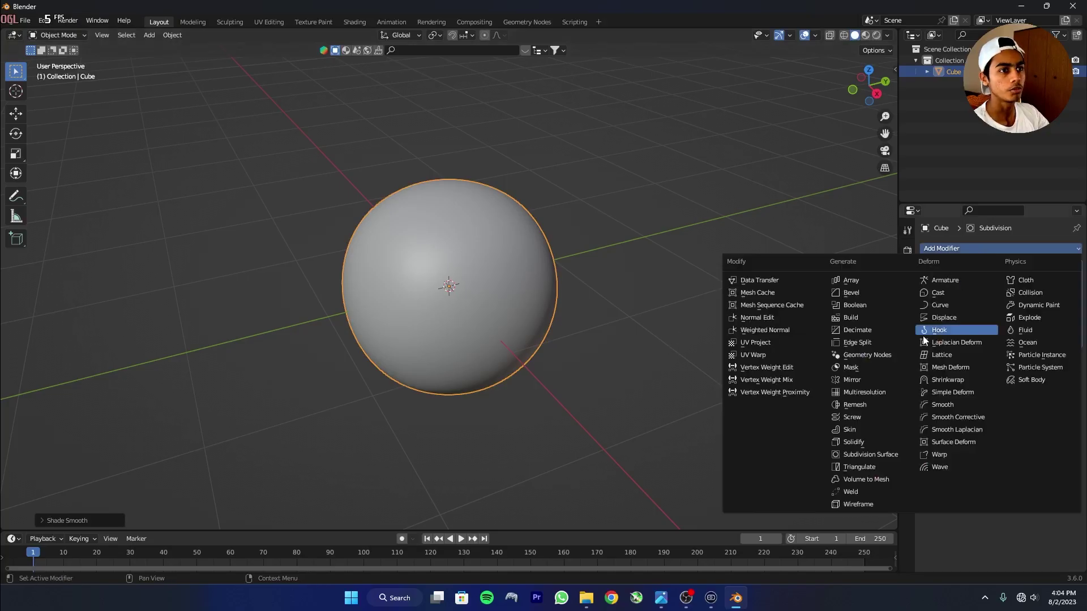
click(960, 316)
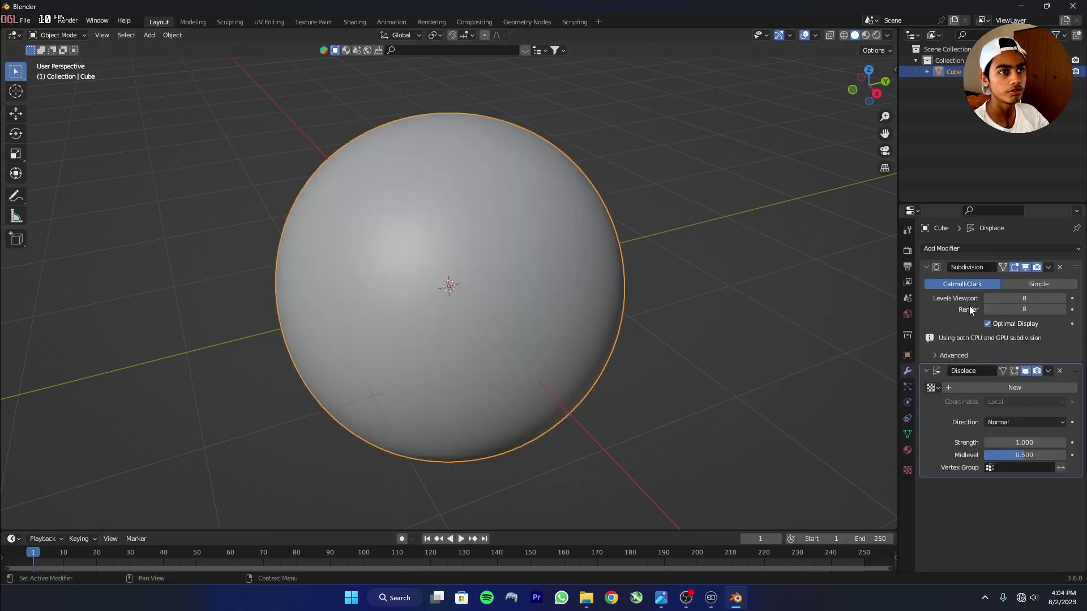
click(981, 387)
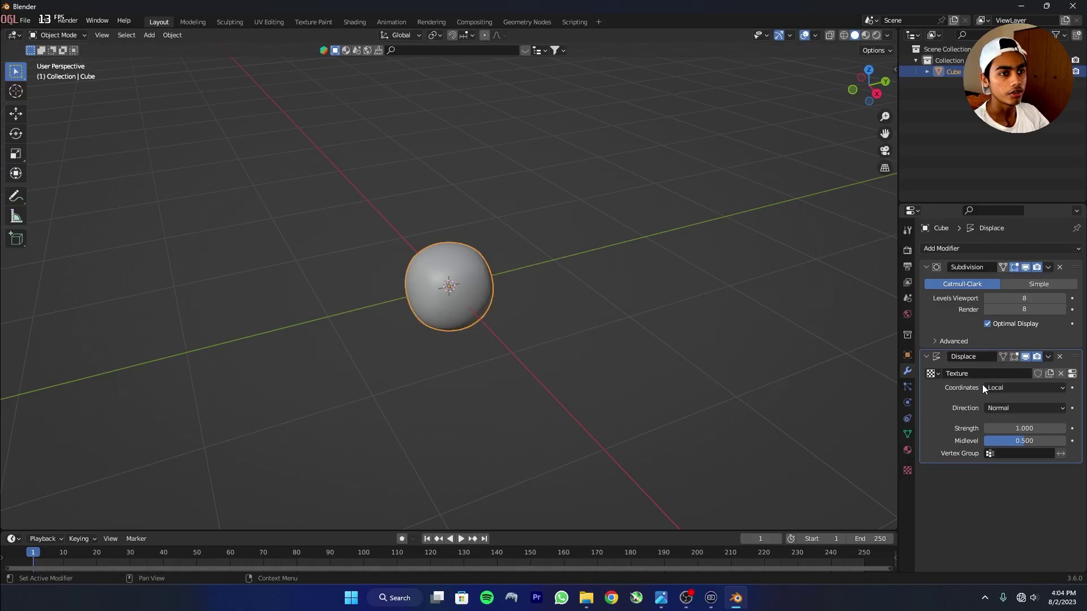
Change the displacement texture's type to Clouds, with size 1.00 and depth 6.
click(1072, 374)
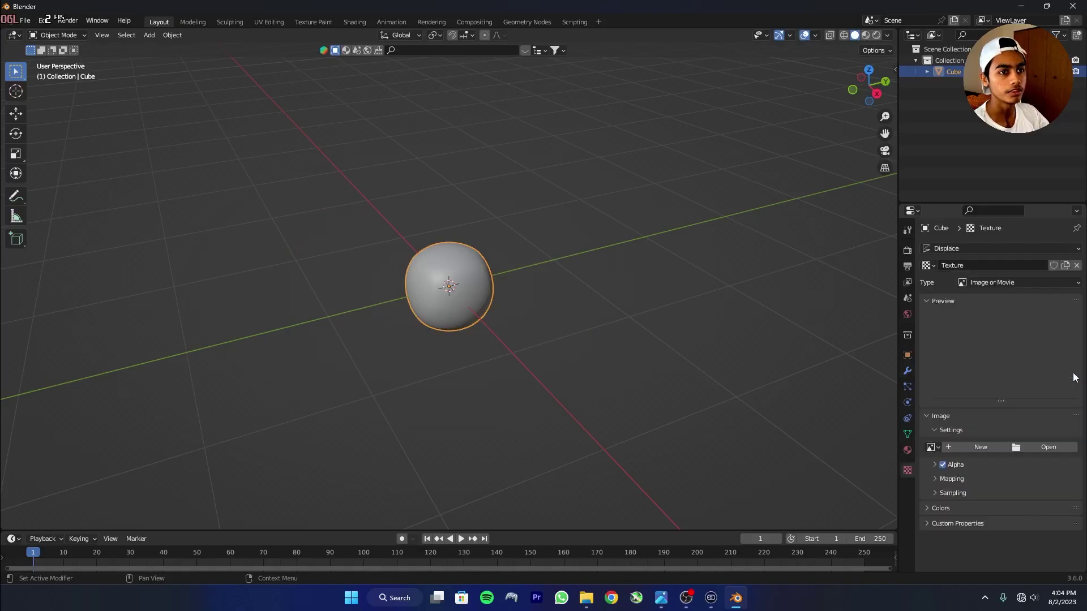
click(996, 282)
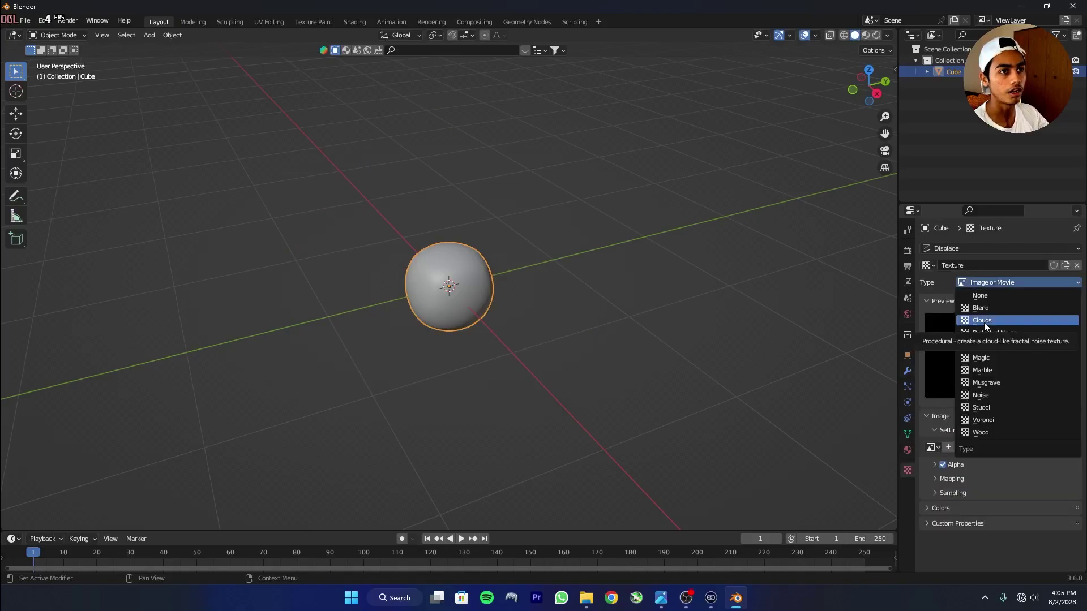
click(977, 317)
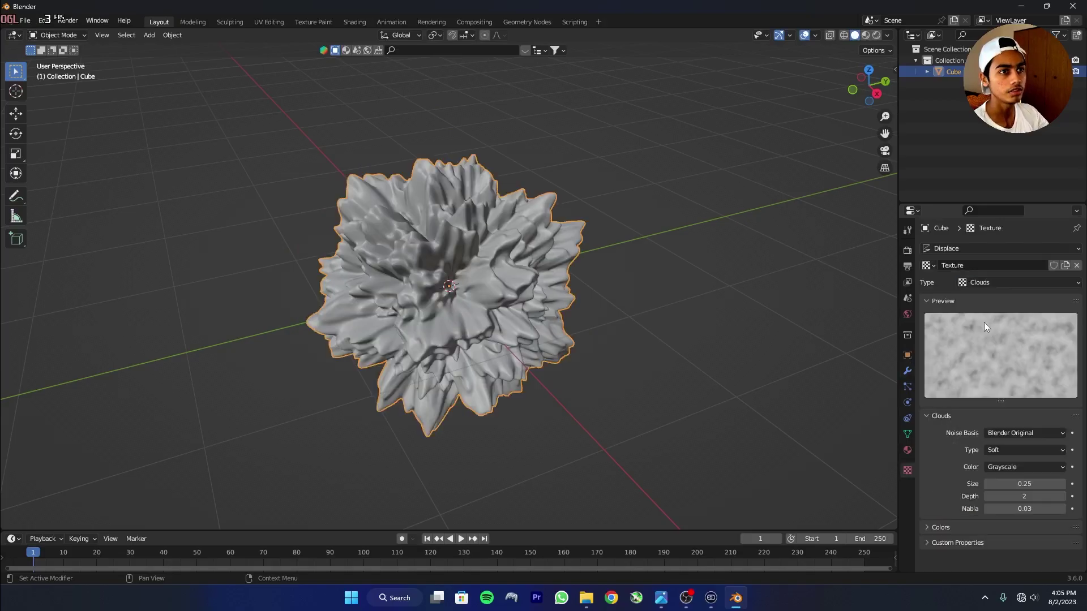
click(1025, 484)
text(1)
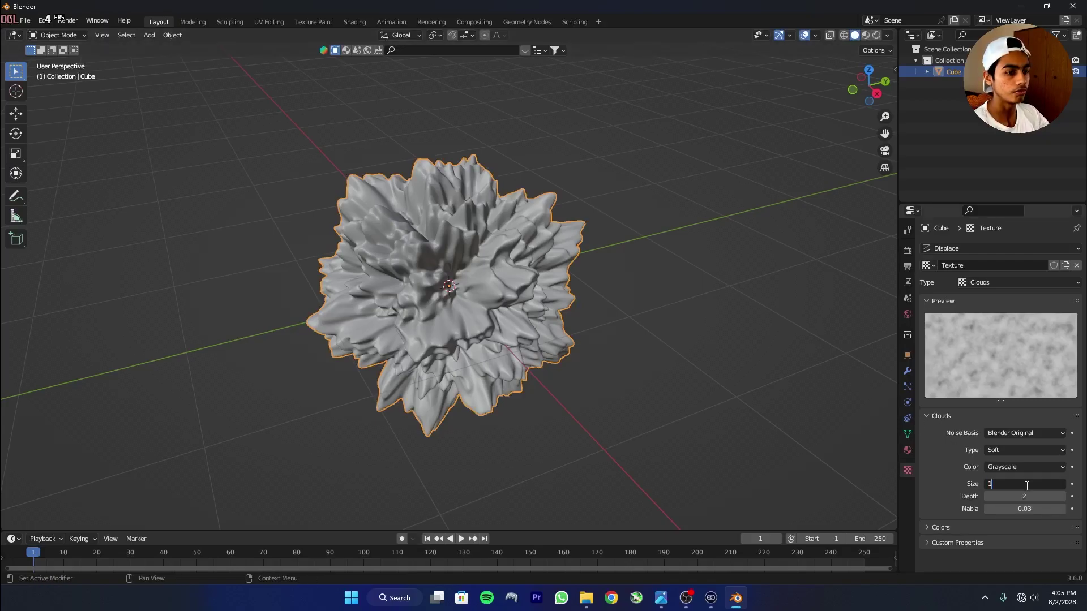
key(Return)
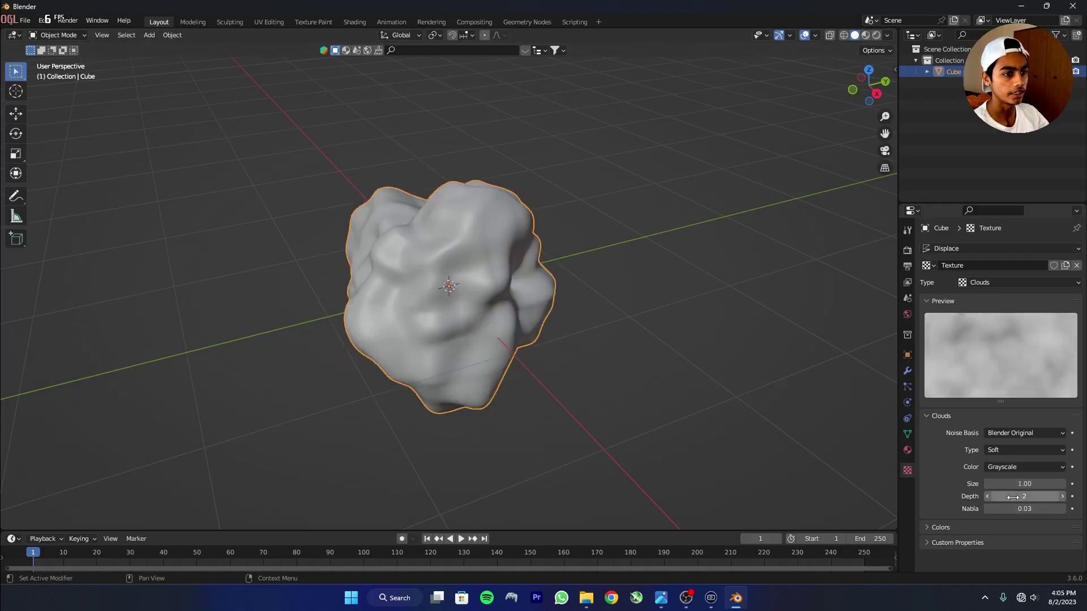
click(1013, 497)
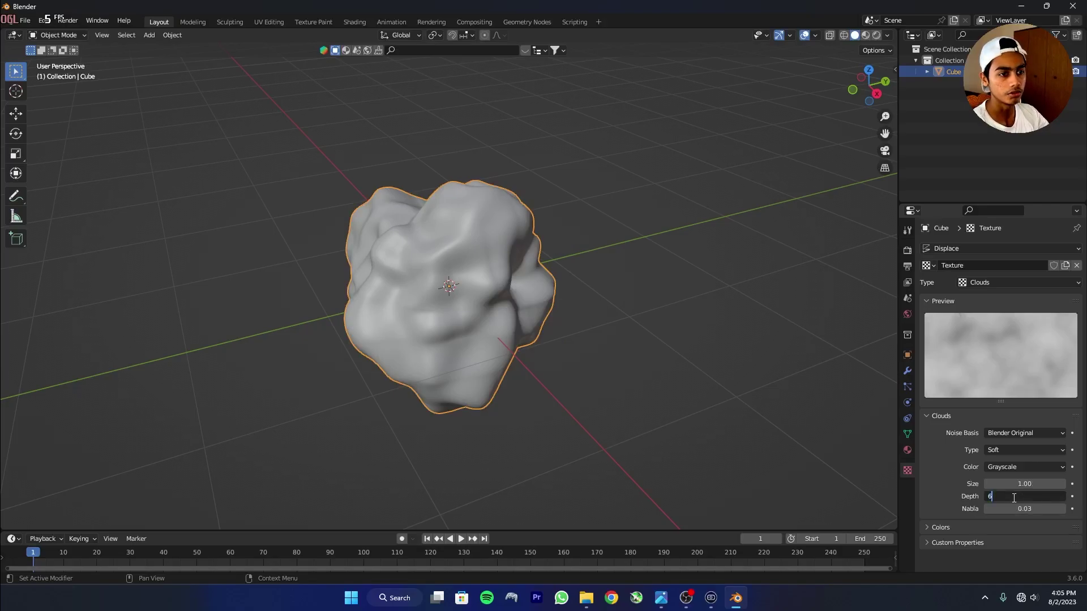
text(6)
key(Return)
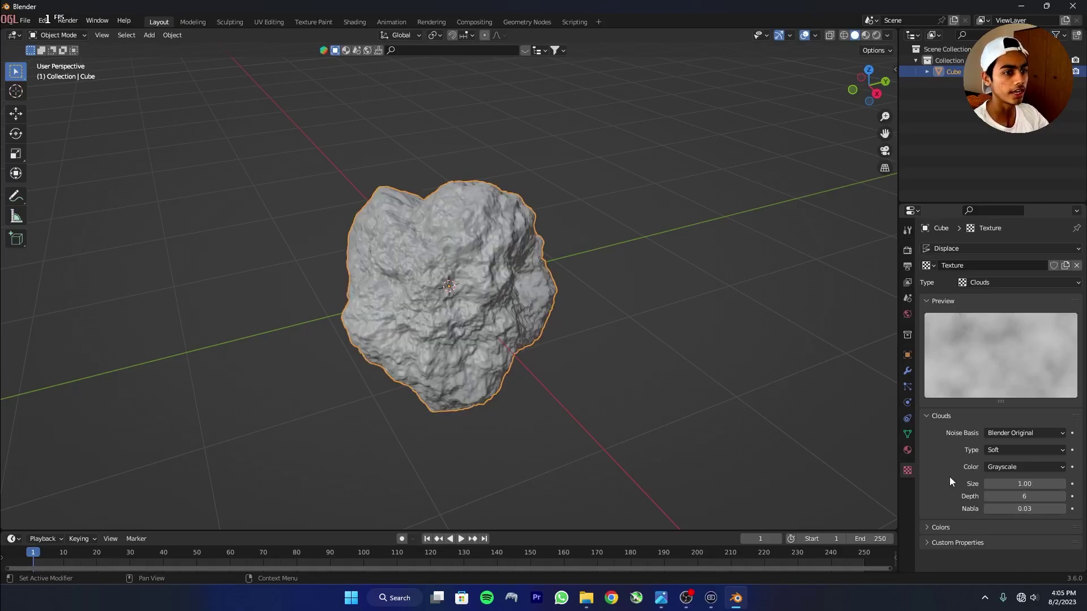
Set the Displace modifier's strength to 0.750 and save the file.
click(907, 372)
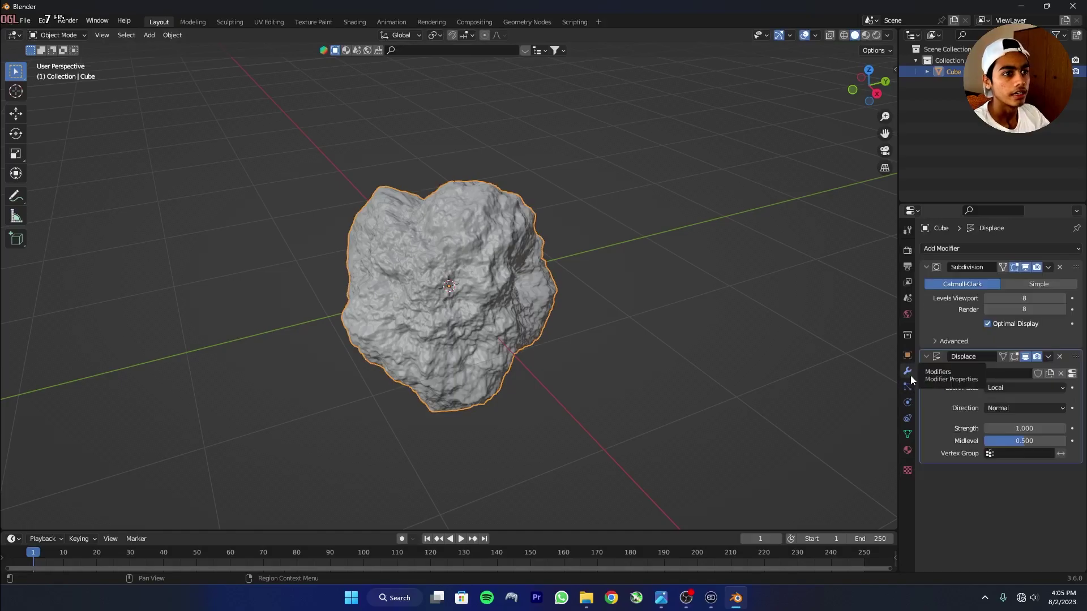
click(1029, 427)
key(BackSpace)
text(.7)
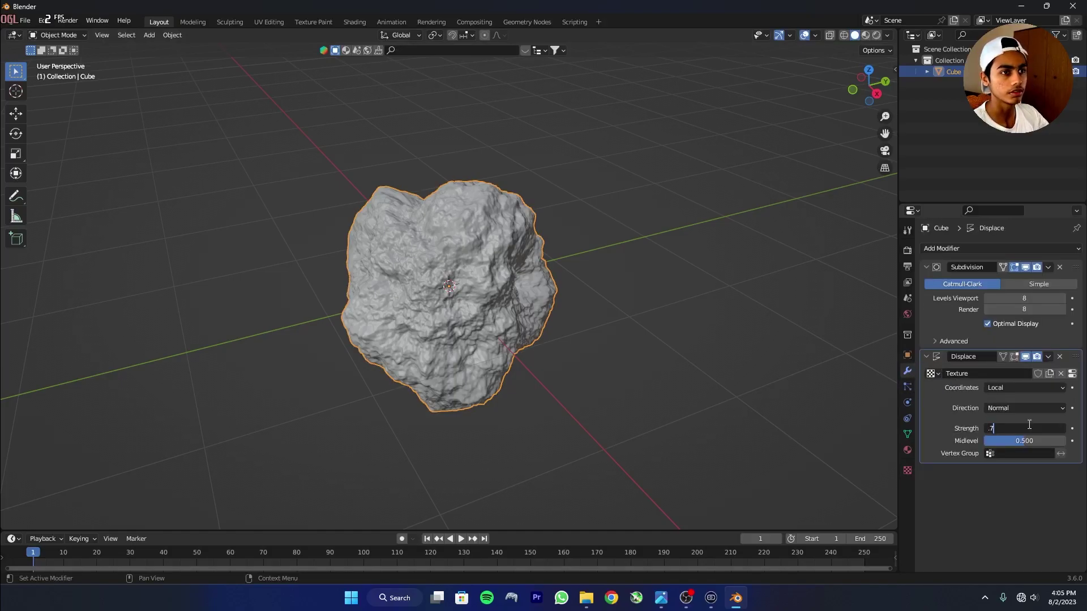
text(50)
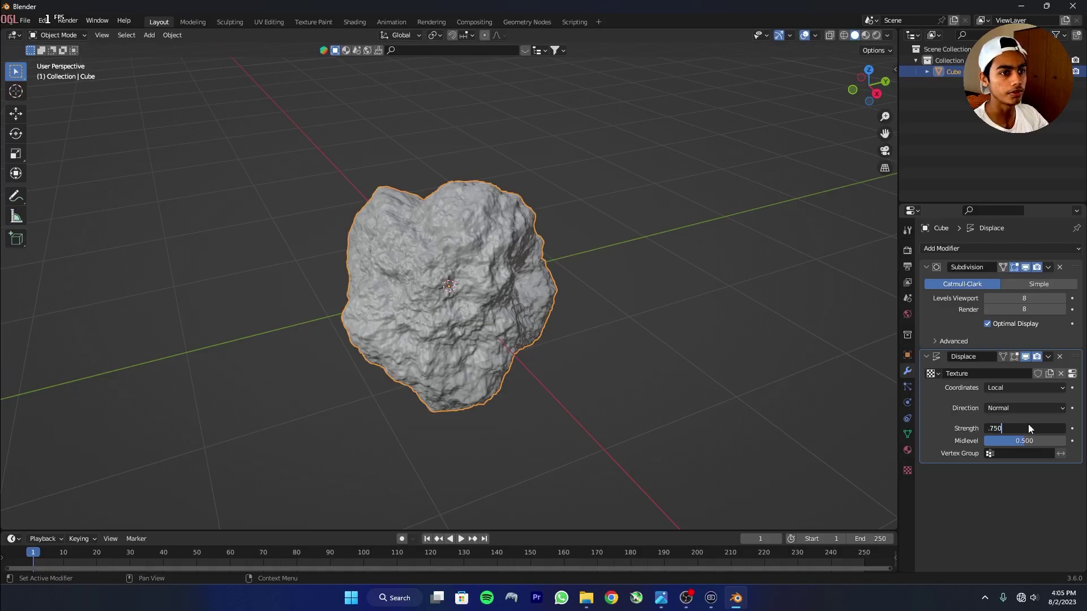
key(Return)
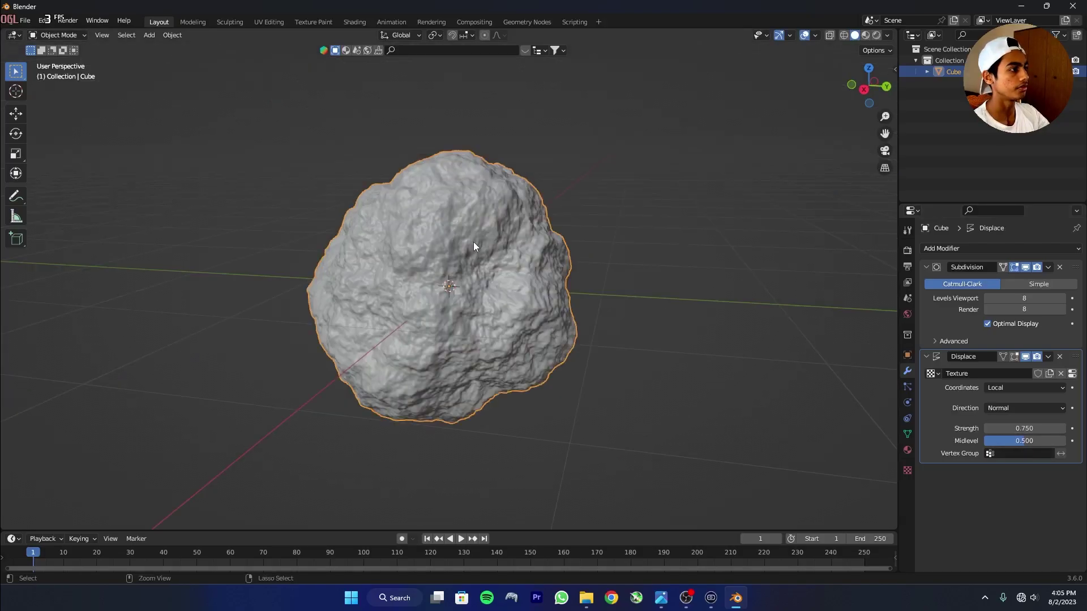
key(ctrl+s)
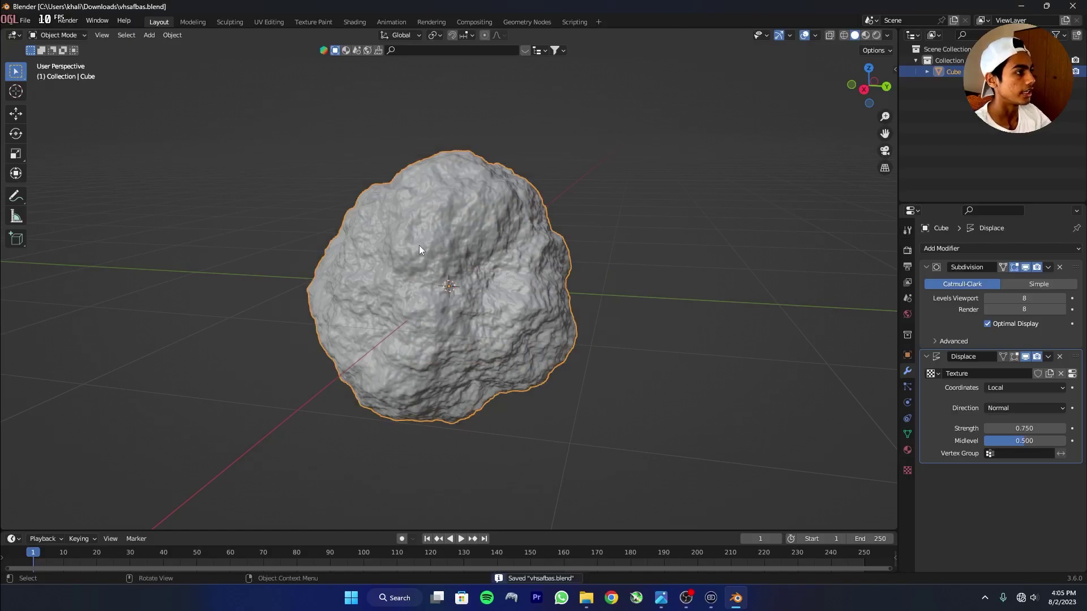
Enlarge the timeline area, switch it to the Shader Editor and create a new material for the rock.
drag(60, 530, 79, 446)
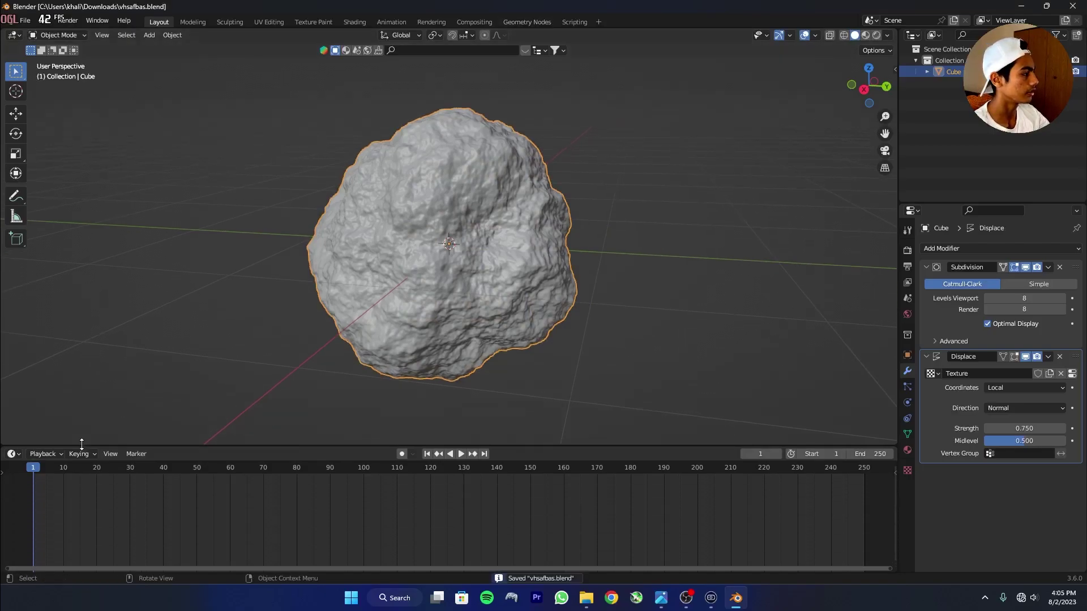
click(14, 454)
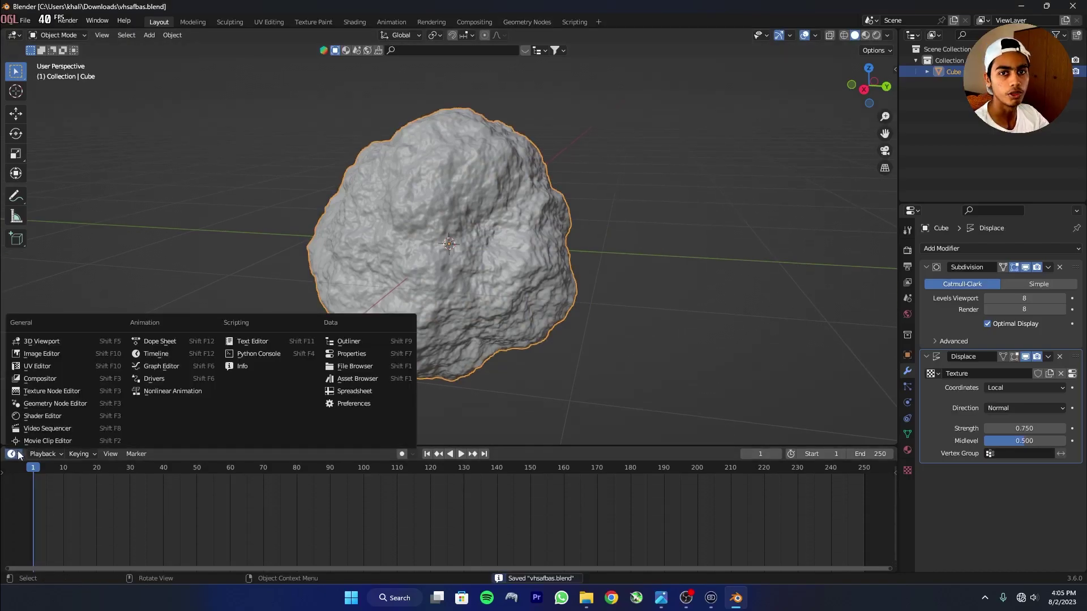
click(43, 416)
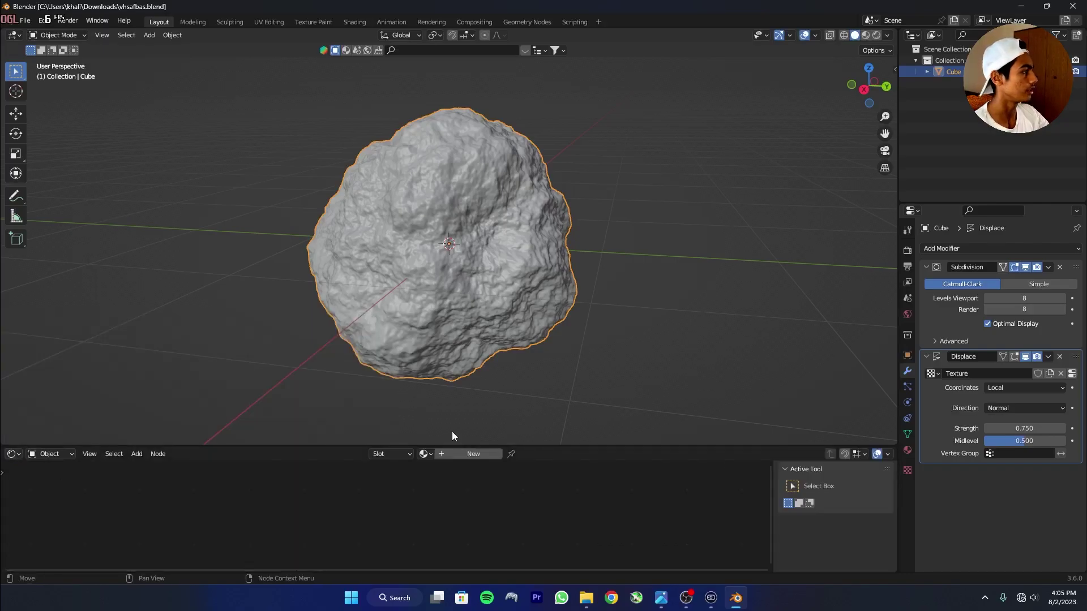
click(472, 454)
Add a Color Ramp node beside the Principled BSDF in the rock's material.
ctrl+scroll(453, 476, left, 4)
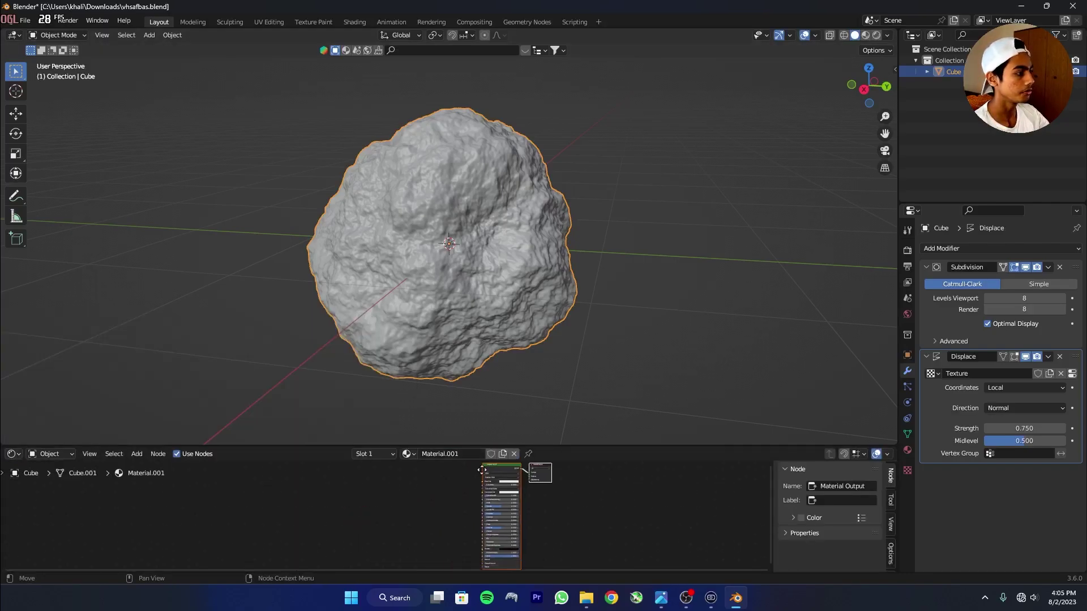
ctrl+scroll(528, 474, right, 3)
key(shift+a)
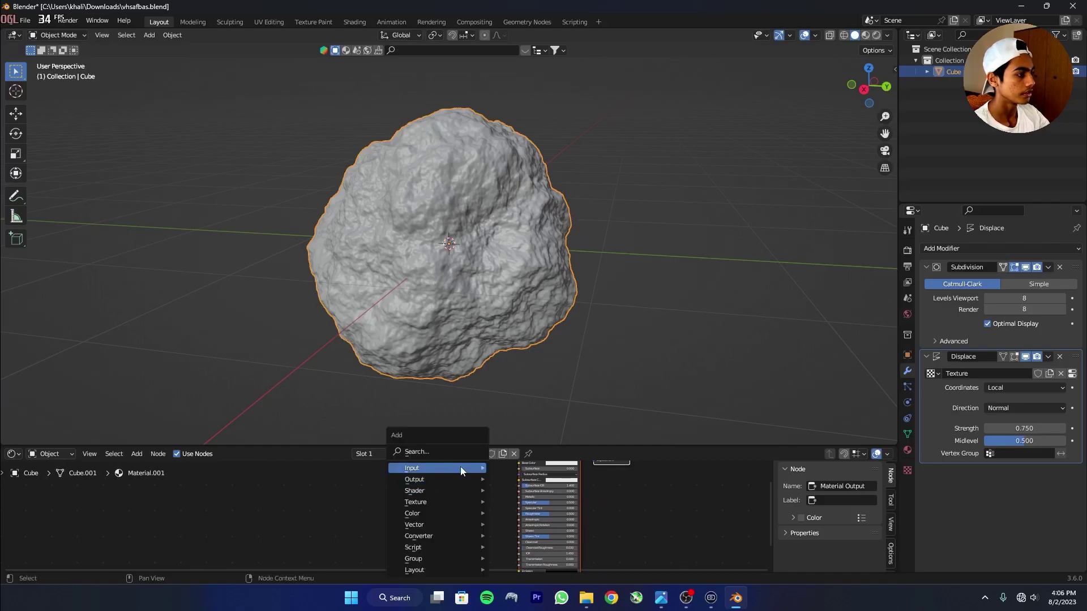
text(c)
key(Down)
key(Down)
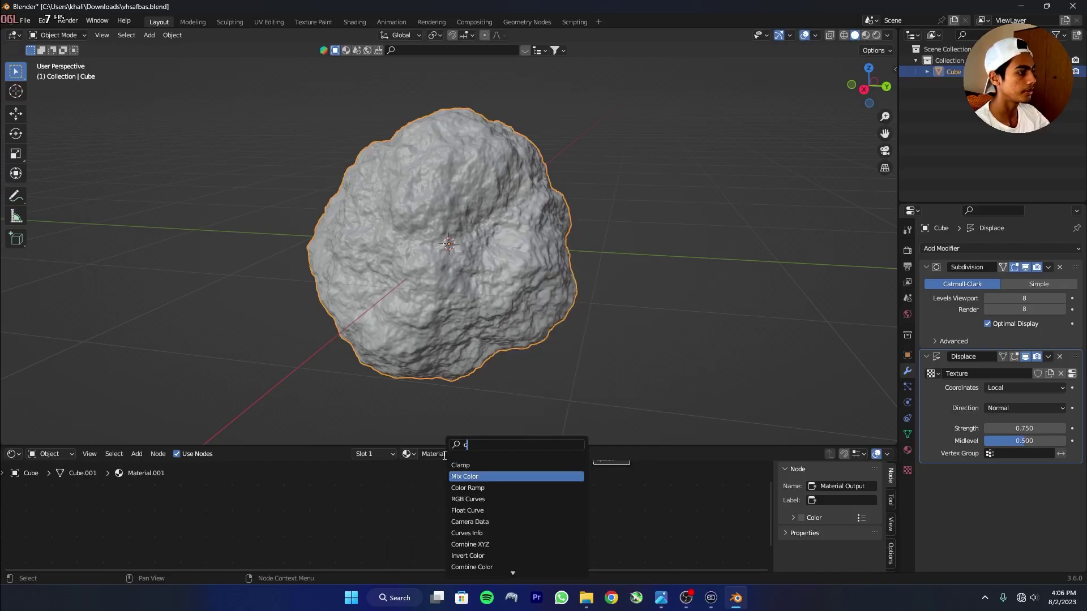
key(Return)
click(340, 498)
Add a Noise Texture node in front of the Color Ramp.
key(shift+a)
click(261, 451)
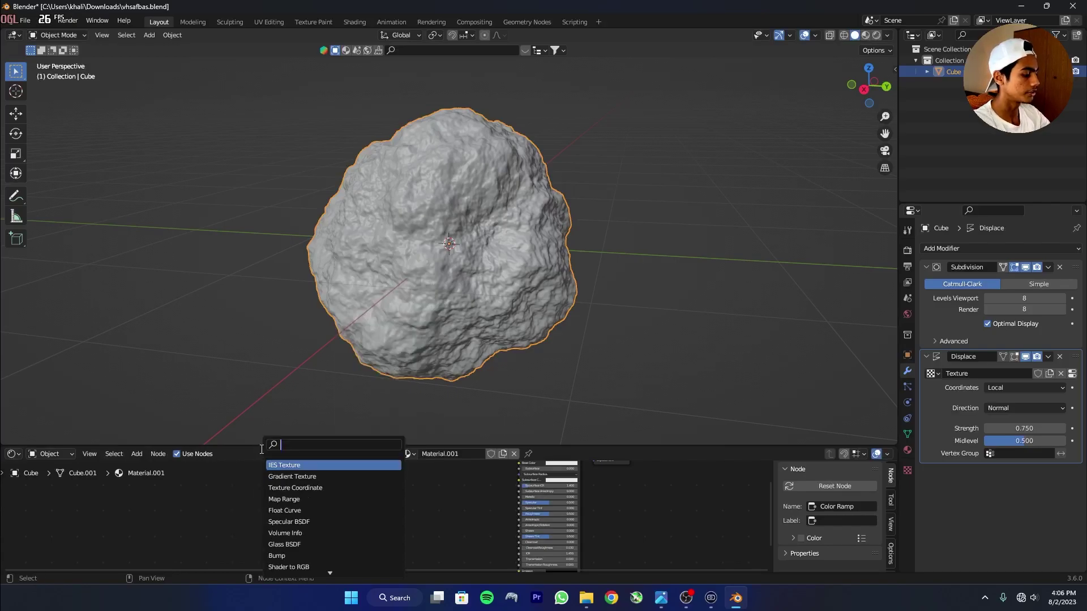
text(n)
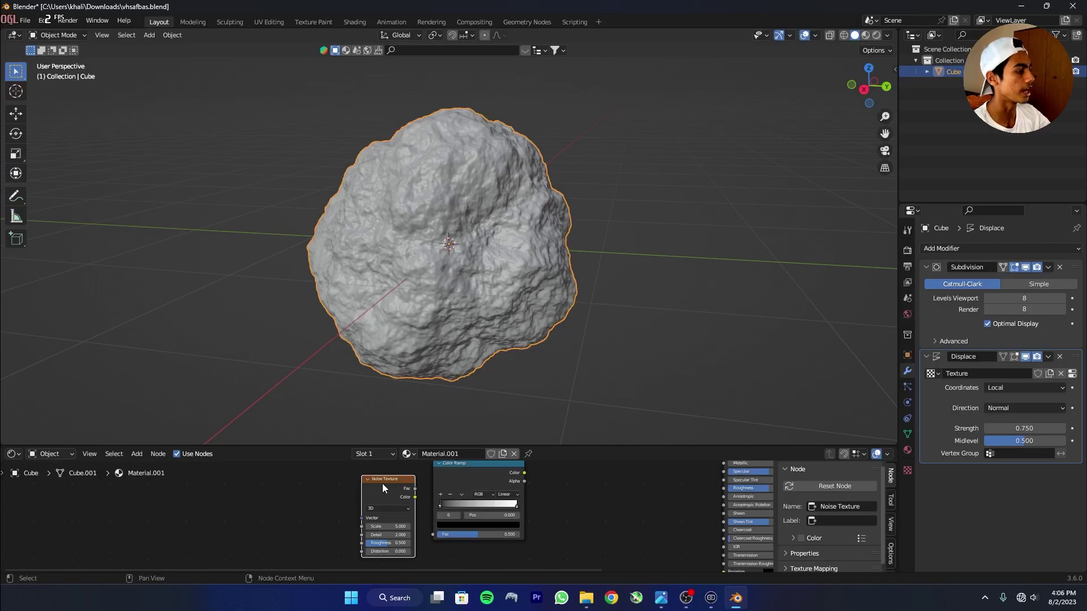
Add Texture Coordinate and Mapping nodes to the Noise Texture and feed the Mapping vector from the Object coordinates.
key(ctrl+t)
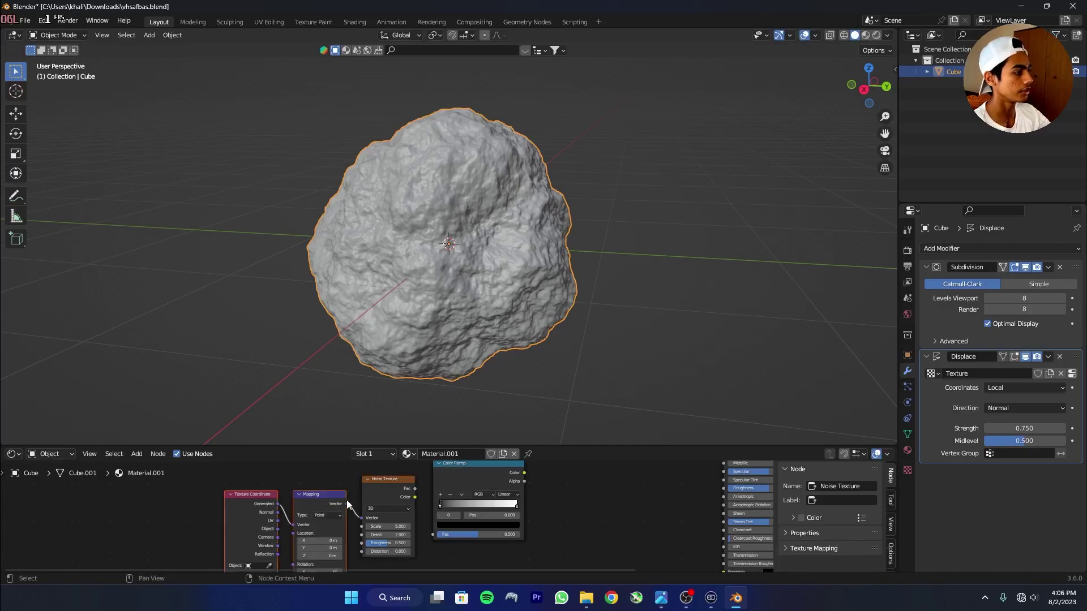
scroll(291, 494, up, 2)
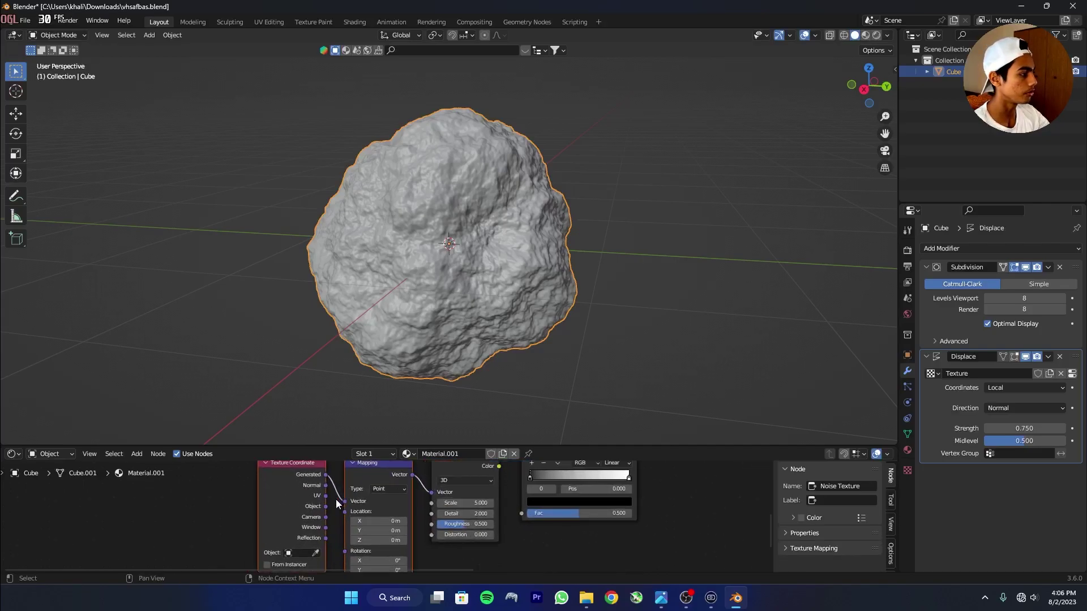
drag(328, 496, 345, 502)
scroll(408, 501, down, 2)
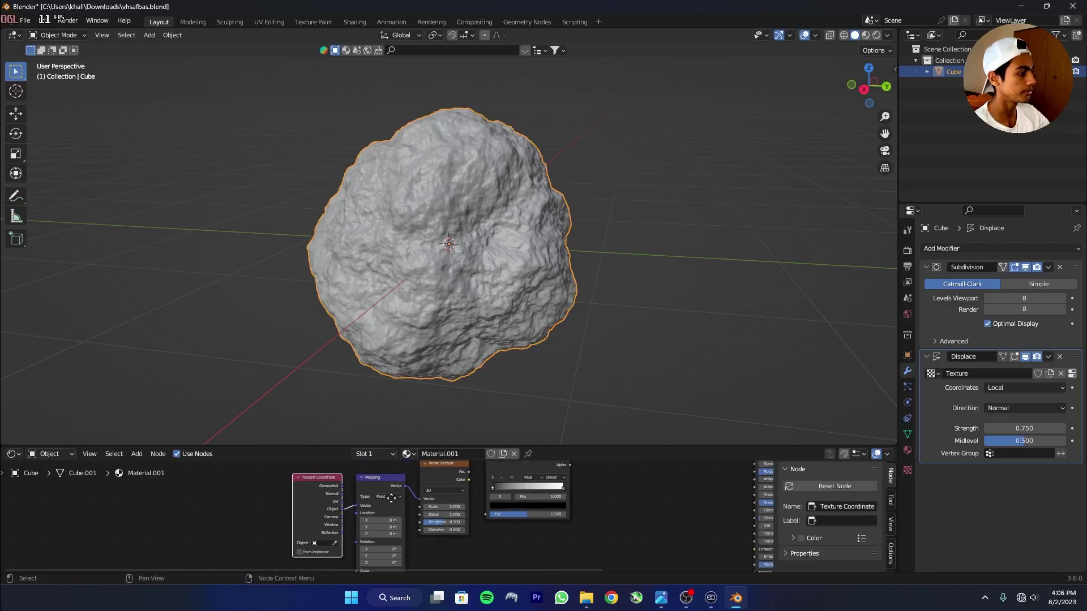
Connect the Noise Texture's Color to the Color Ramp's Fac, and the ramp's Color output to the Principled BSDF.
middle_drag(407, 498, 342, 504)
drag(206, 476, 365, 535)
drag(215, 474, 483, 521)
drag(444, 485, 329, 525)
middle_drag(491, 496, 433, 515)
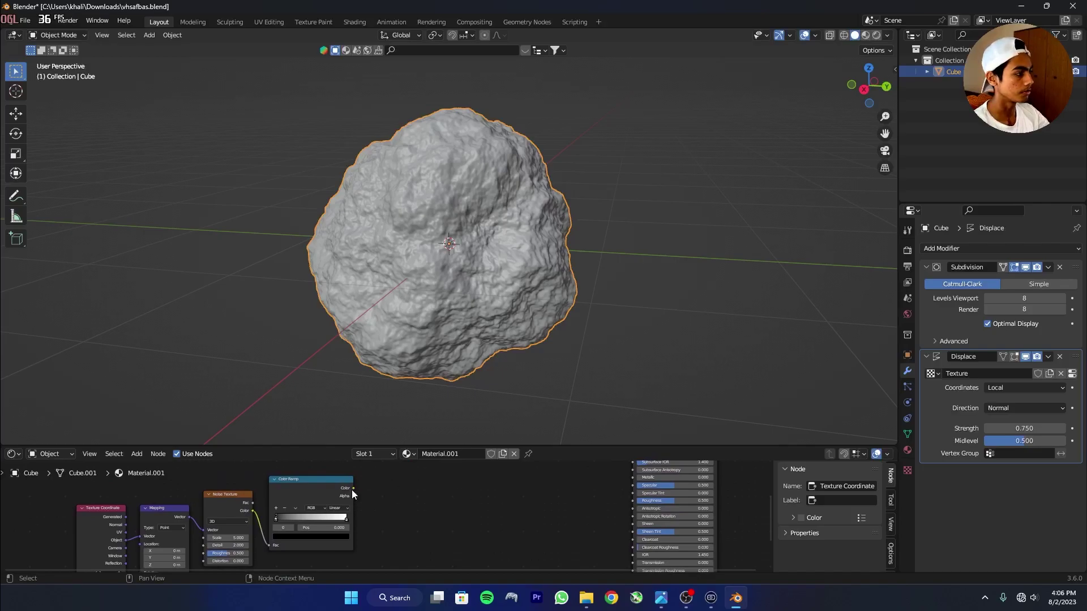
drag(352, 487, 640, 507)
Insert a Math node set to Add into the link between the Color Ramp and the Principled BSDF.
middle_drag(491, 505, 469, 464)
key(shift+a)
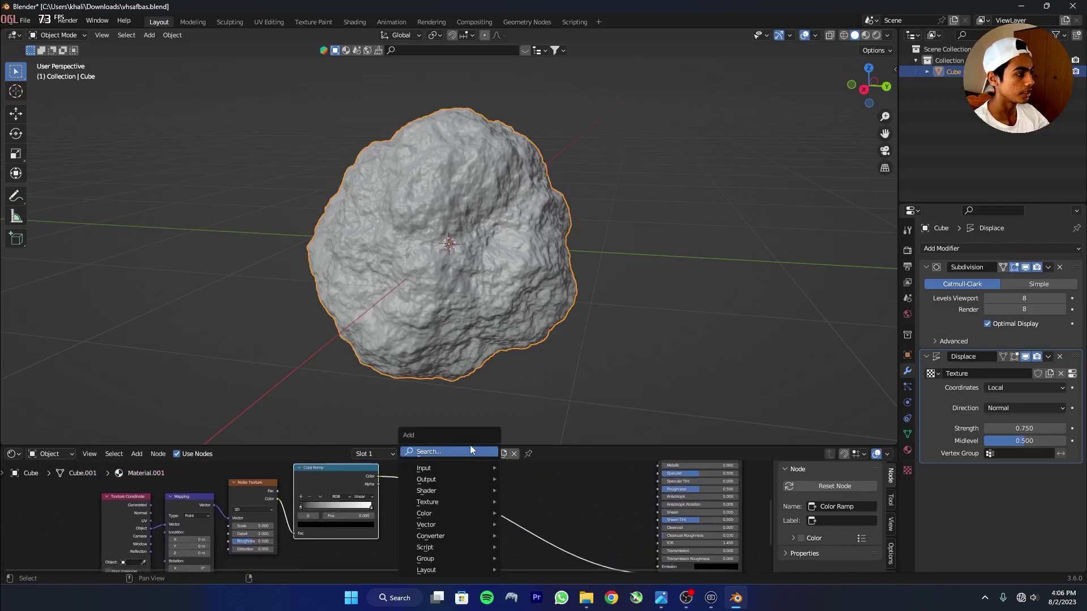
click(470, 447)
text(math)
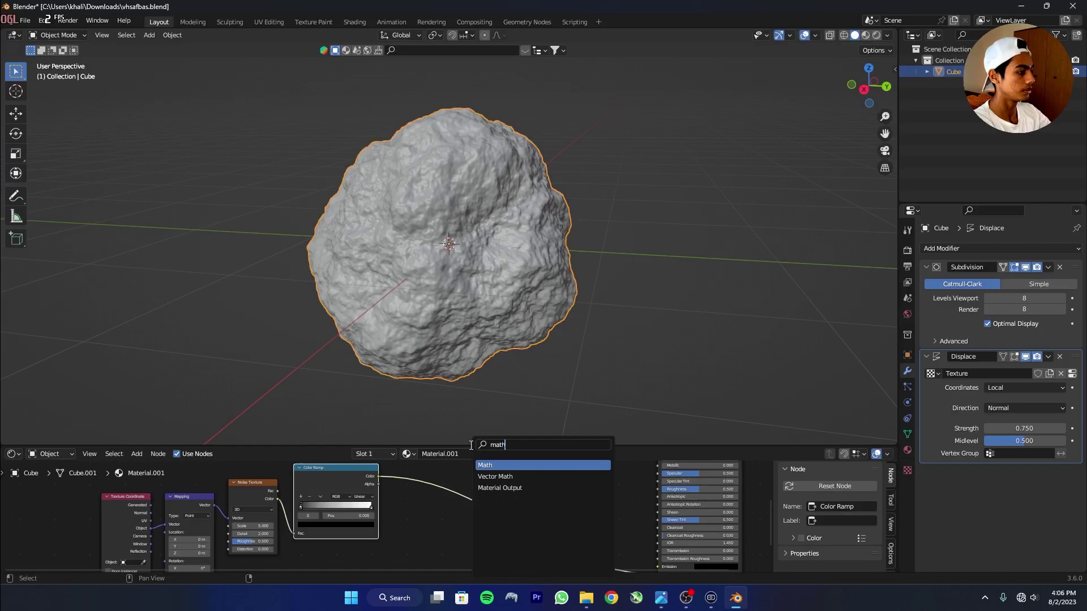
key(Return)
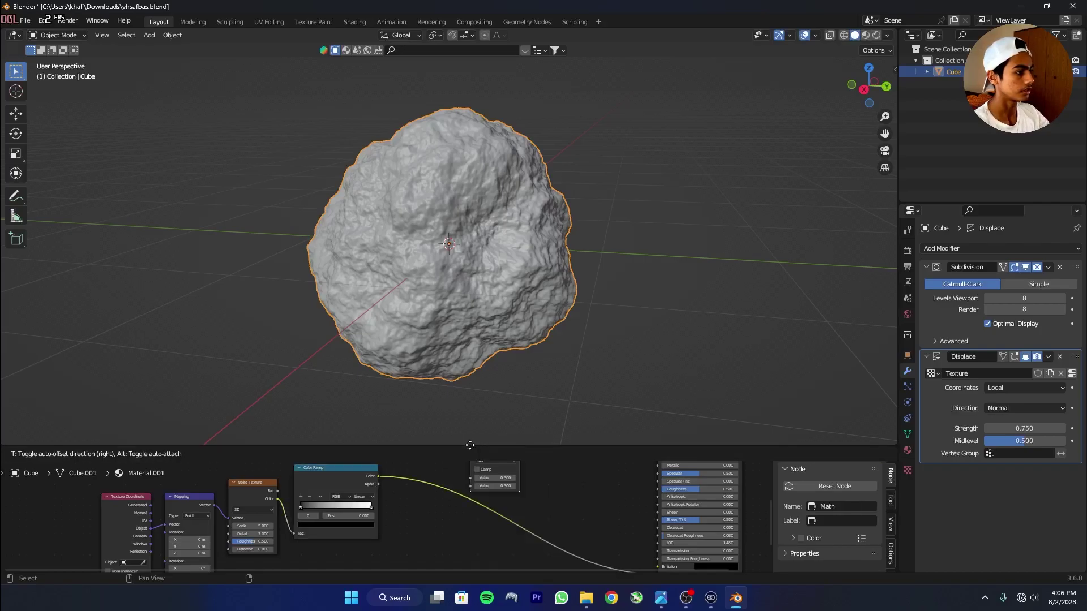
click(461, 492)
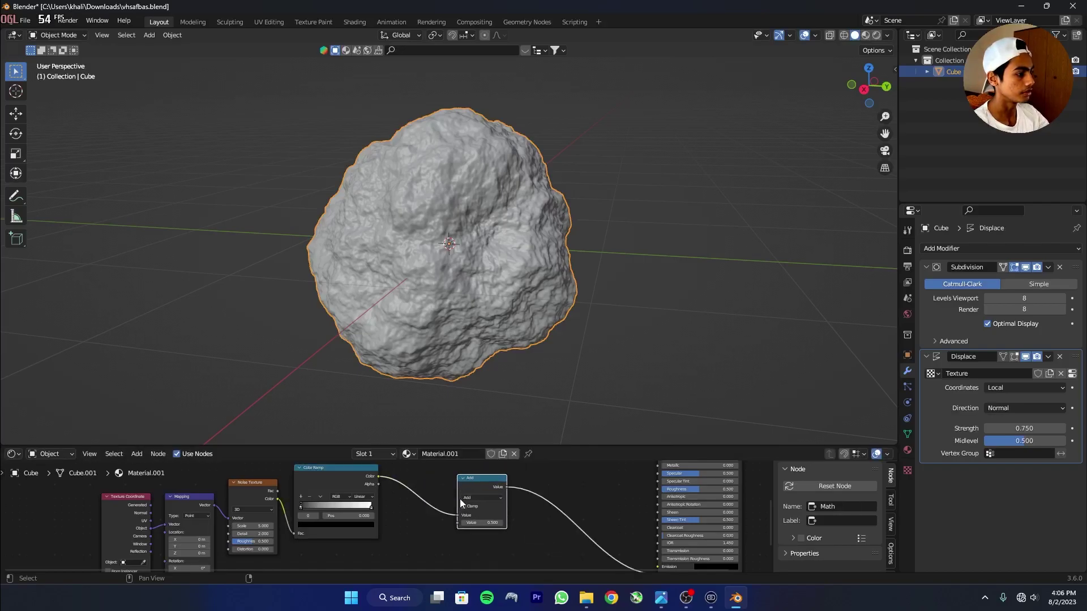
scroll(460, 507, up, 2)
middle_drag(459, 507, 420, 528)
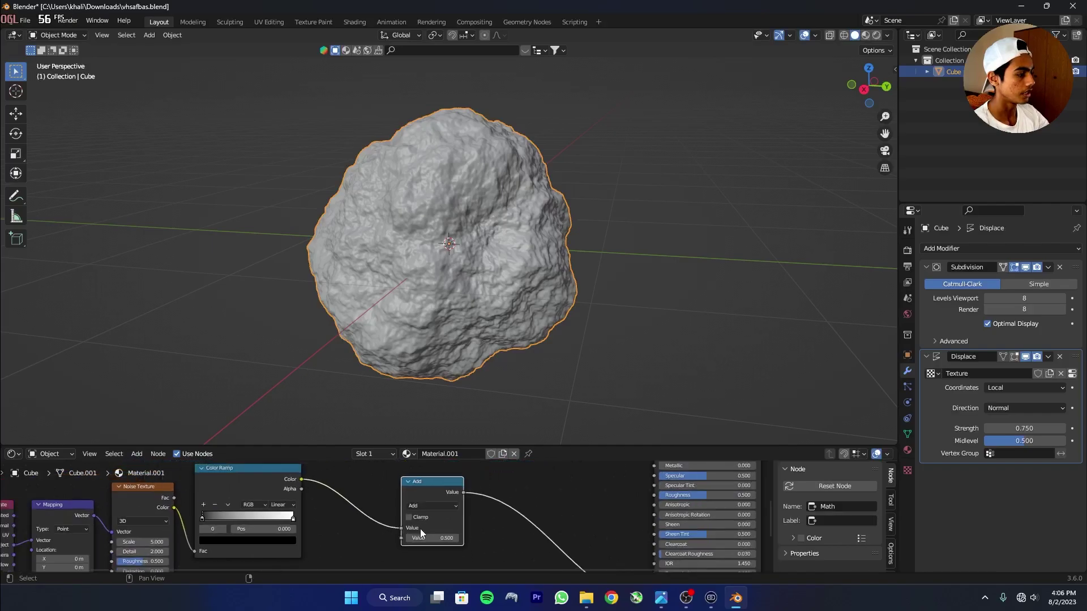
drag(437, 487, 476, 493)
middle_drag(219, 518, 384, 471)
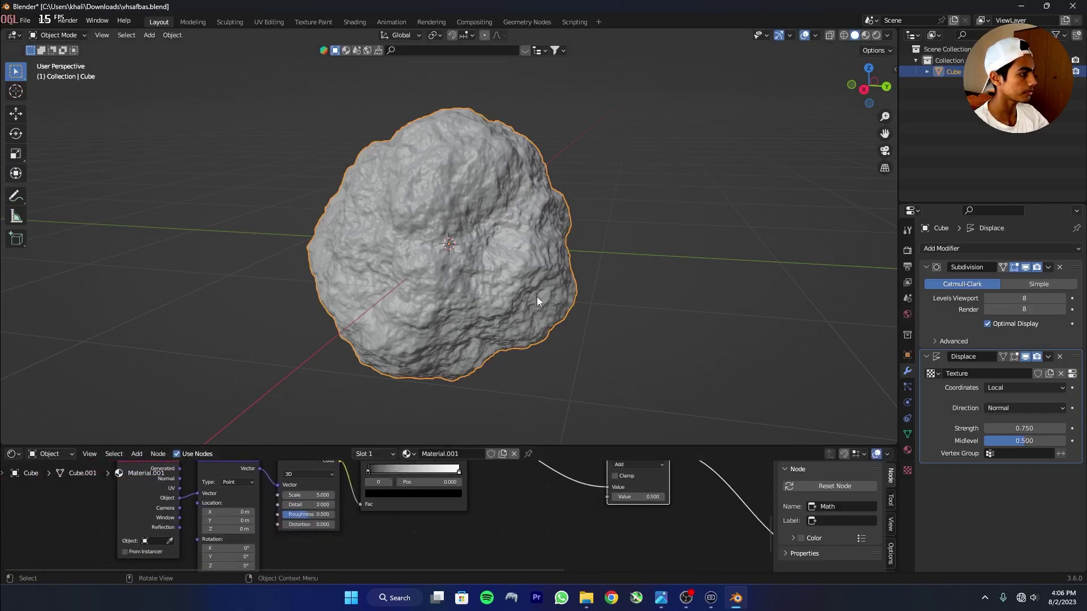
Enable Ambient Occlusion, Bloom, Screen Space Reflections and Motion Blur in the Eevee render settings.
click(907, 250)
click(1014, 250)
click(1005, 245)
drag(934, 328, 933, 407)
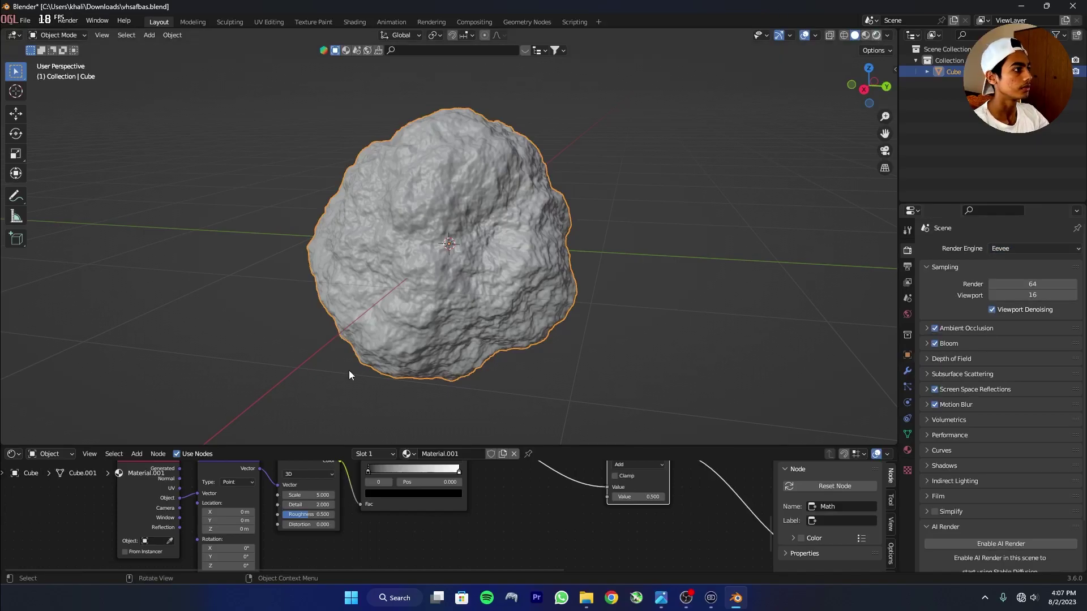
Show the viewport in rendered shading without overlays and set the World background color to black.
click(877, 36)
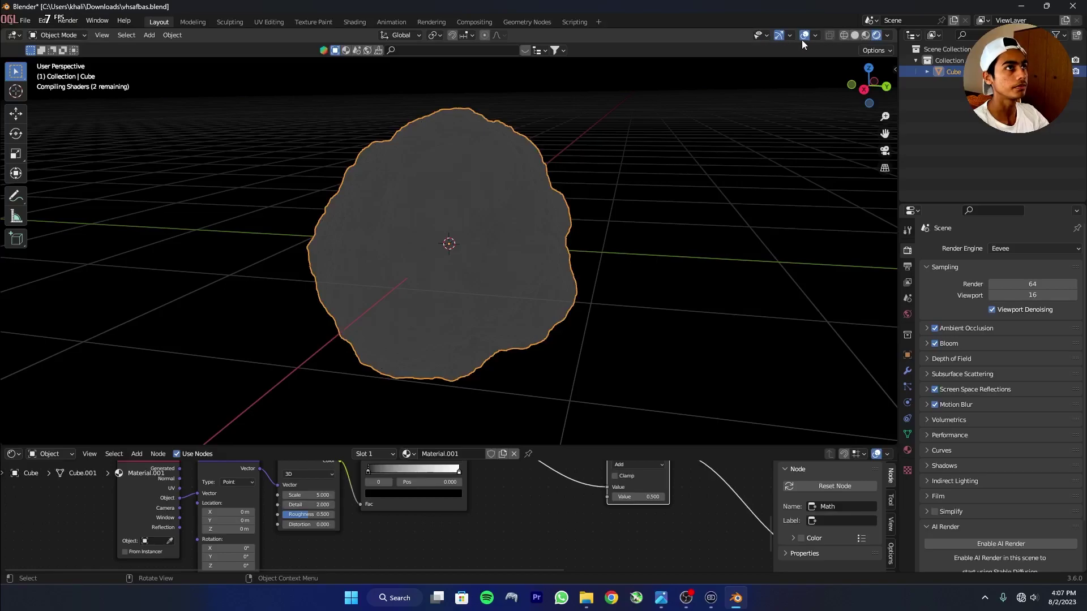
click(805, 35)
click(907, 314)
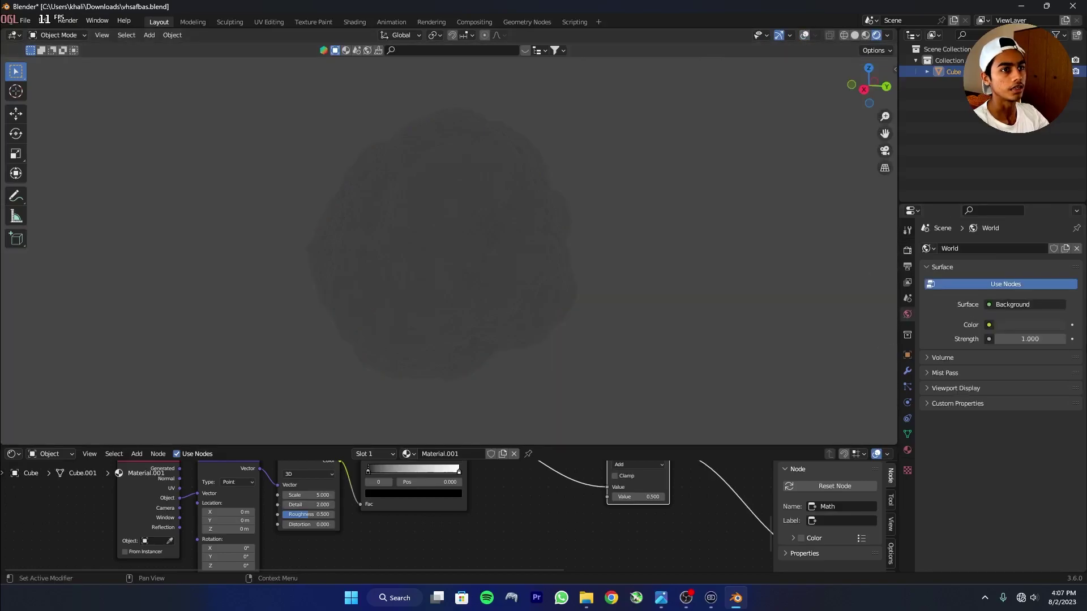
click(1047, 320)
click(1064, 235)
Set the Noise Texture's Scale to 3, Detail to 12 and Roughness to about 0.827.
middle_drag(309, 496, 477, 508)
scroll(476, 509, up, 3)
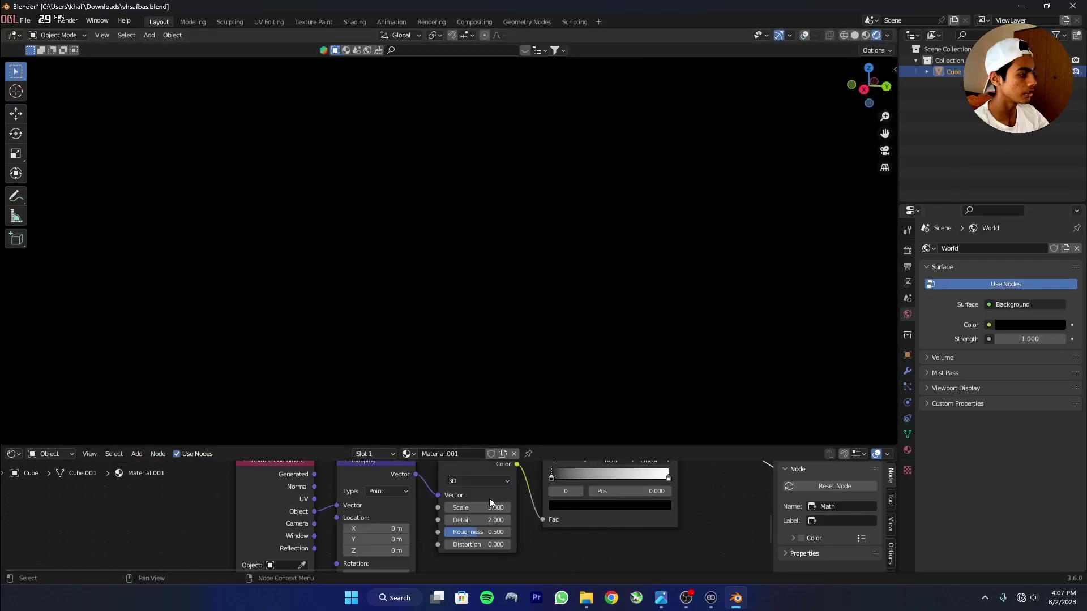
click(477, 508)
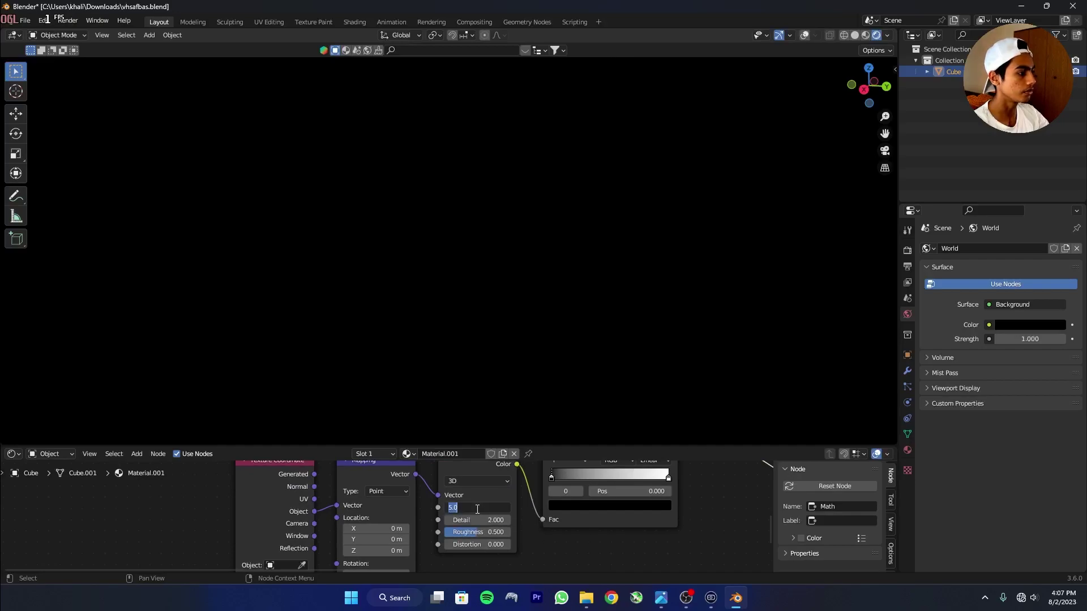
text(3)
key(Return)
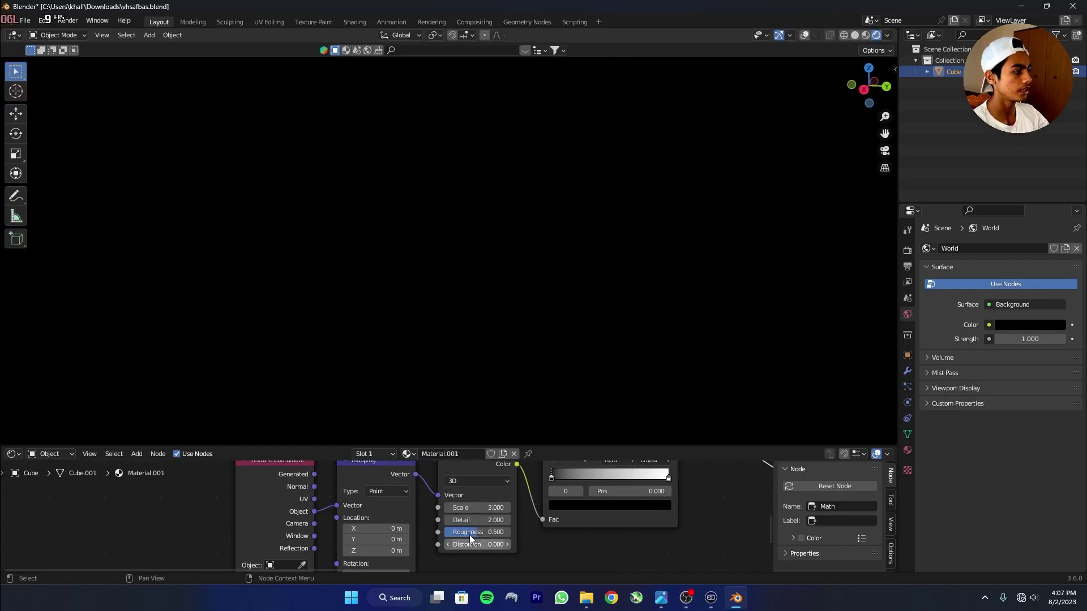
click(482, 520)
text(12)
key(Return)
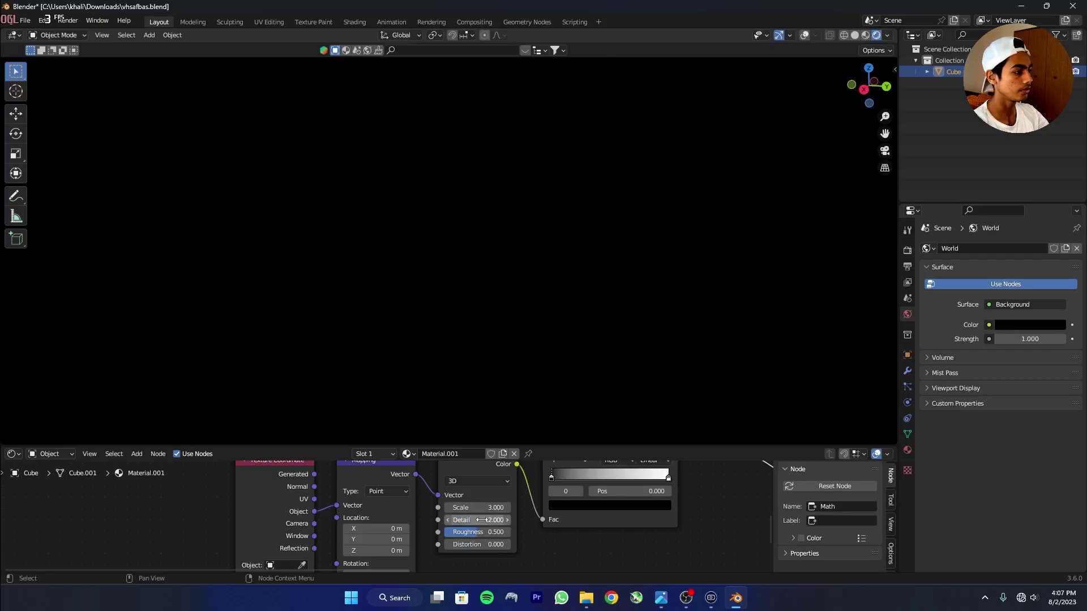
click(494, 533)
click(529, 538)
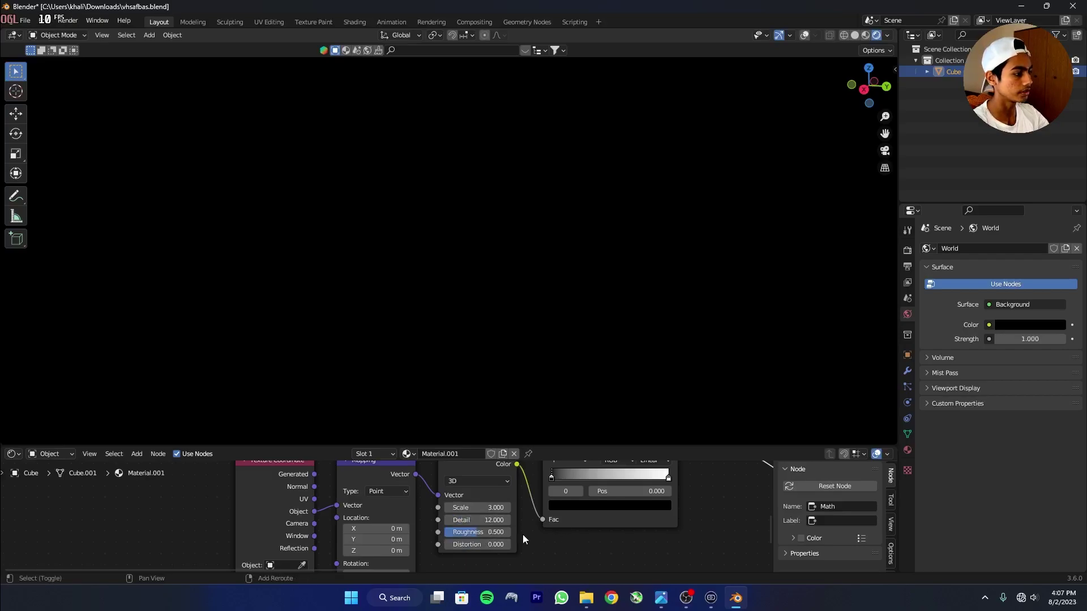
drag(481, 529, 503, 529)
Set the Principled BSDF's Emission color to a bright blue at full value.
scroll(502, 530, down, 3)
middle_drag(502, 530, 133, 509)
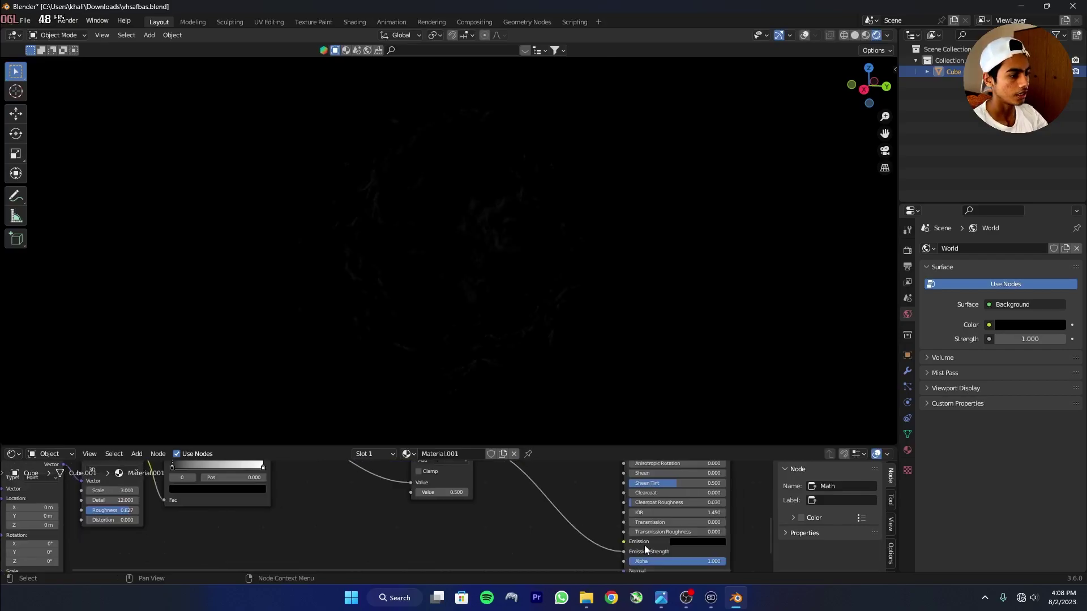
click(694, 543)
drag(747, 435, 746, 415)
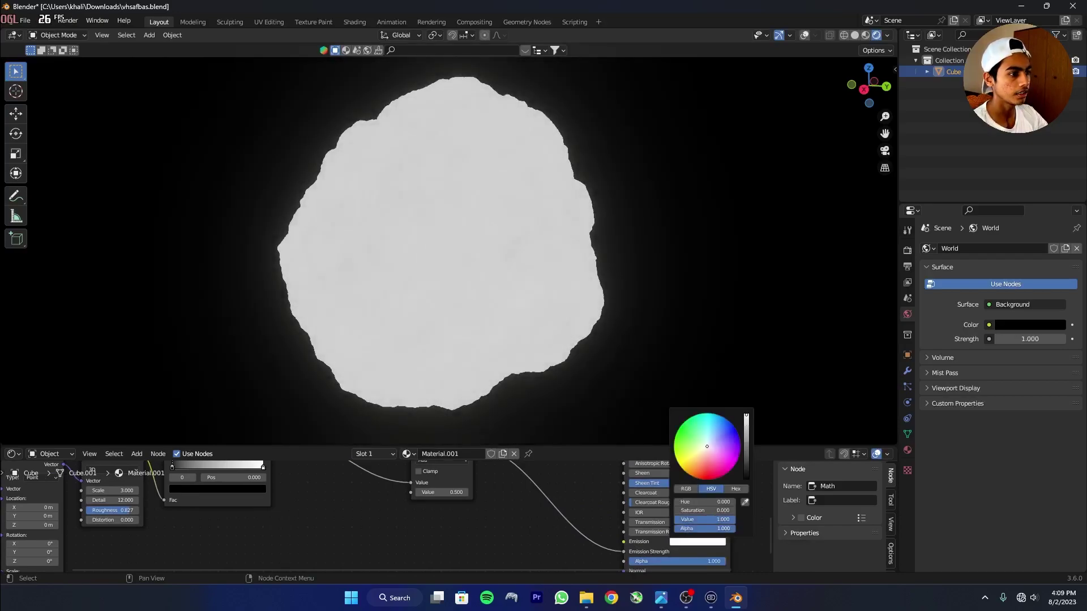
click(723, 427)
Tighten the Color Ramp's transition by bringing the black stop near the middle and the white stop to position 0.595.
middle_drag(468, 511, 734, 529)
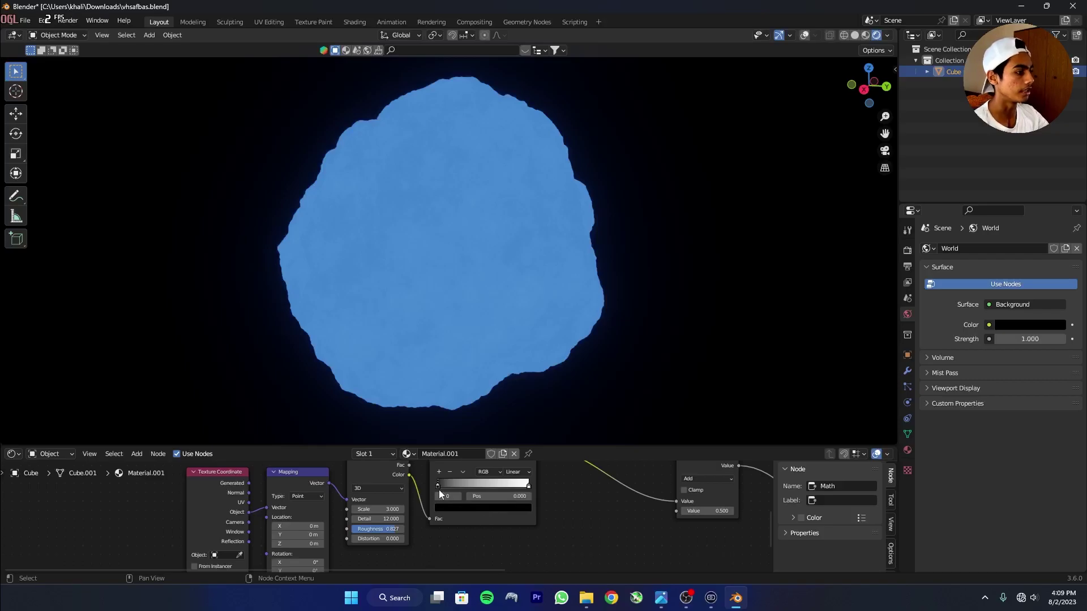
drag(437, 484, 482, 496)
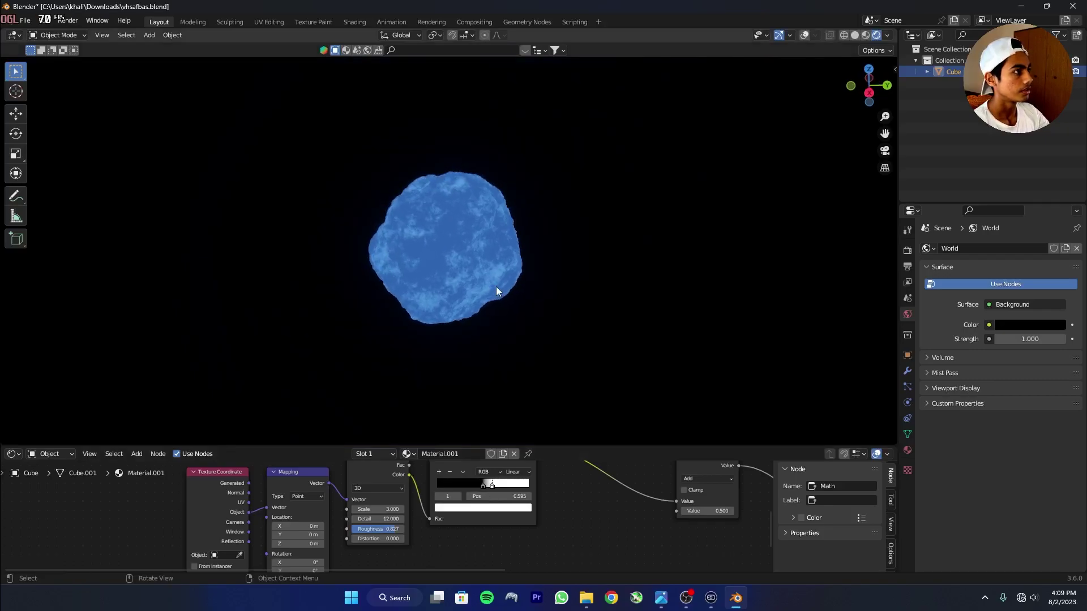
Add a Sun light, show the viewport overlays again and move the light above the rock.
key(shift+a)
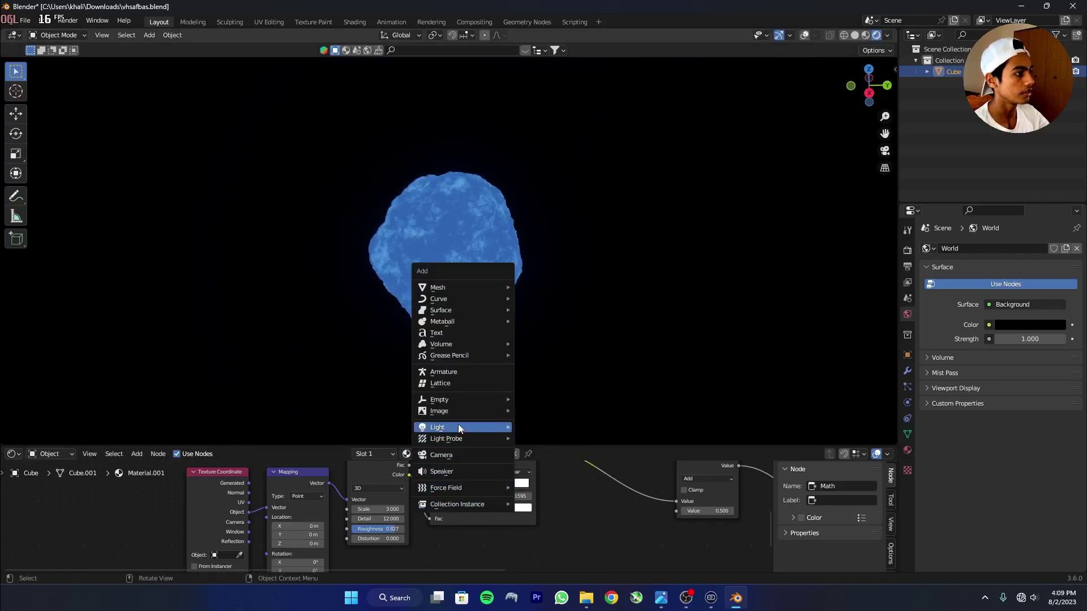
mouse_move(484, 427)
click(533, 439)
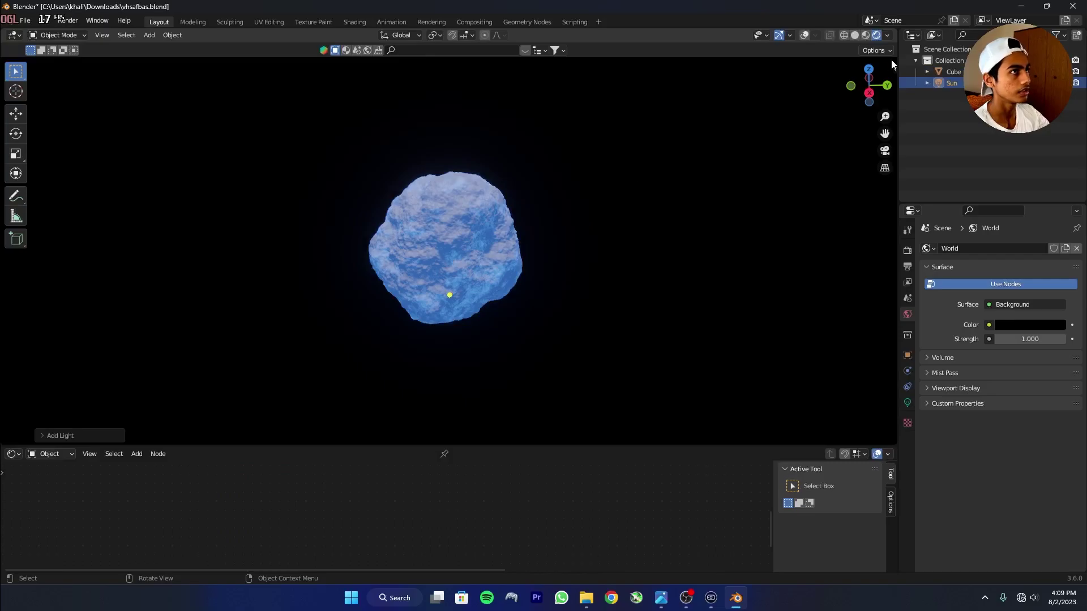
click(808, 35)
key(g)
click(531, 137)
key(r)
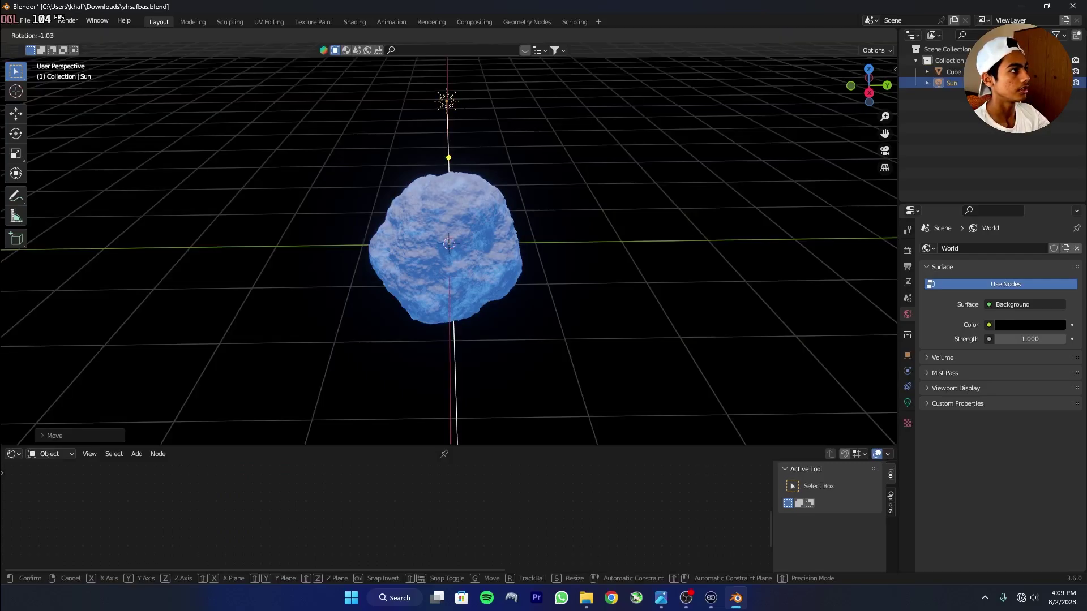
key(r)
right_click(494, 128)
Freely rotate the Sun so it shines across the rock from one side, and move it out beyond that side.
middle_drag(494, 127, 661, 201)
key(r)
key(r)
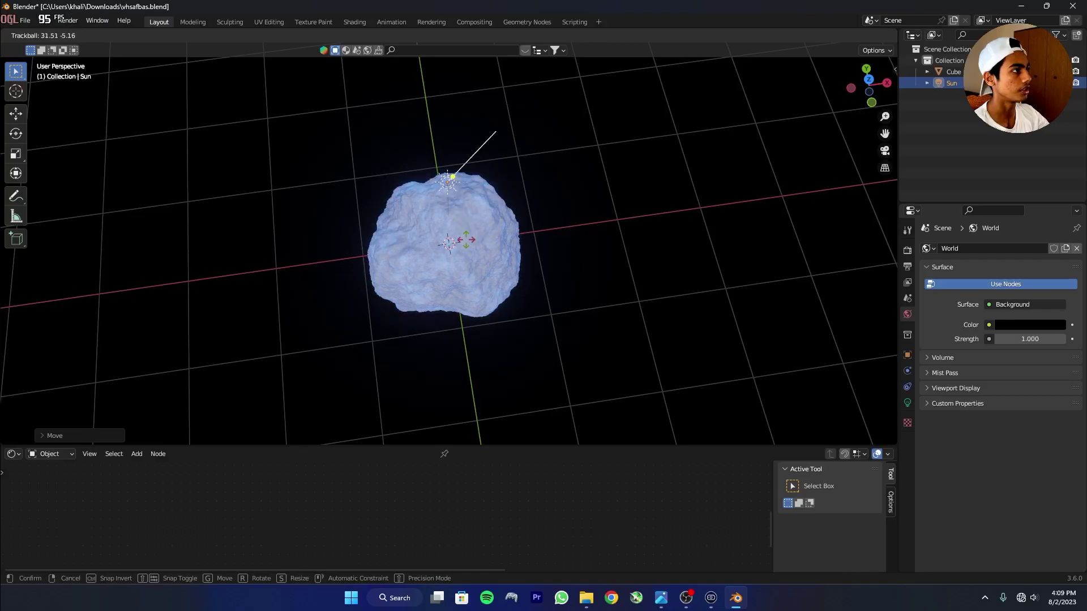
click(472, 240)
middle_drag(470, 243, 422, 211)
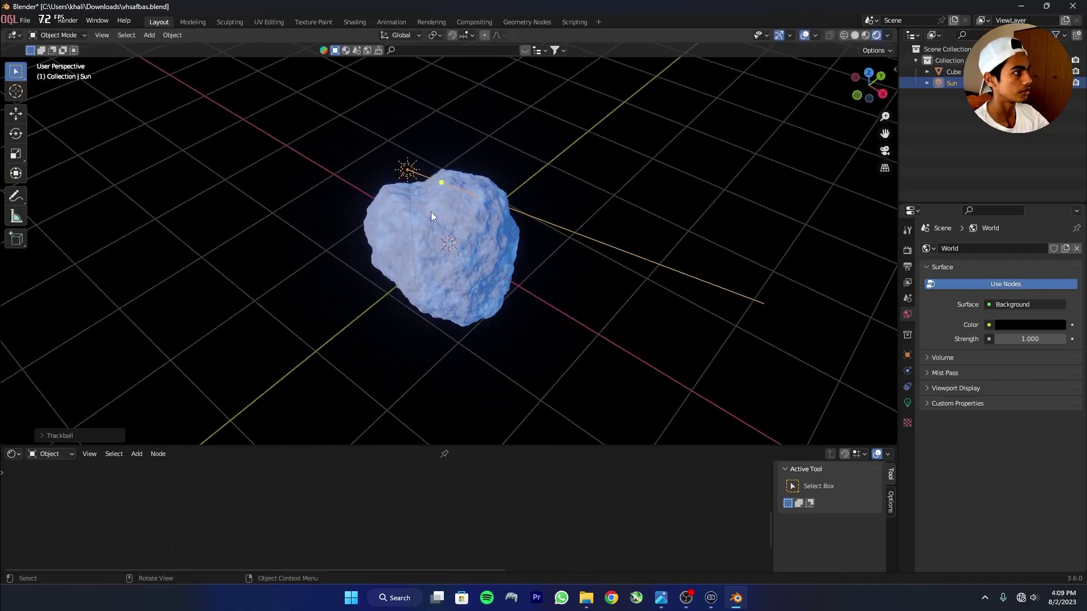
key(g)
click(344, 211)
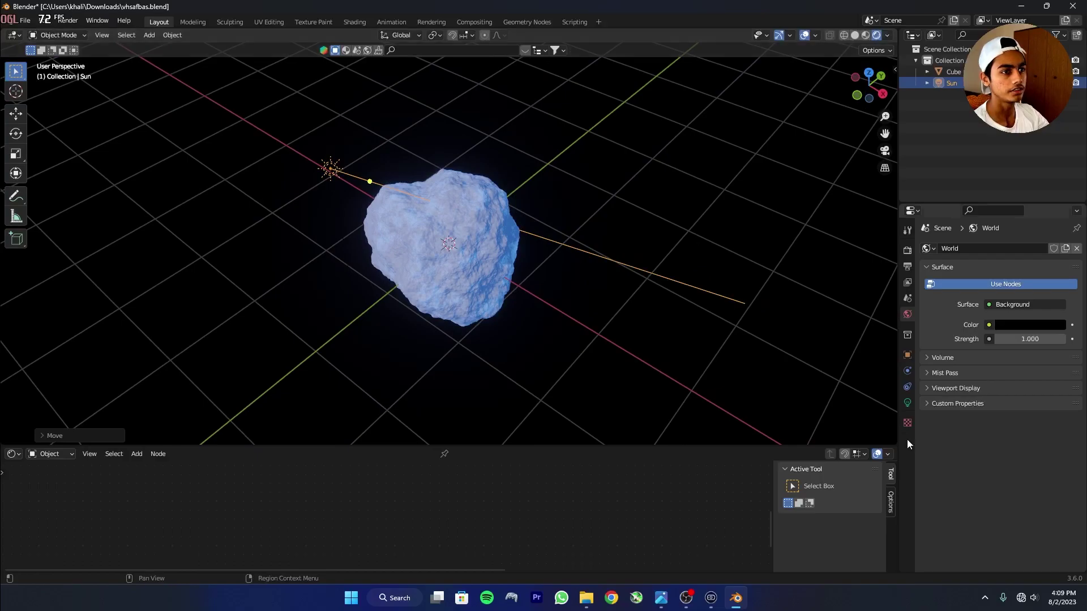
Set the Sun light's Strength to 5.
click(908, 402)
double_click(1051, 325)
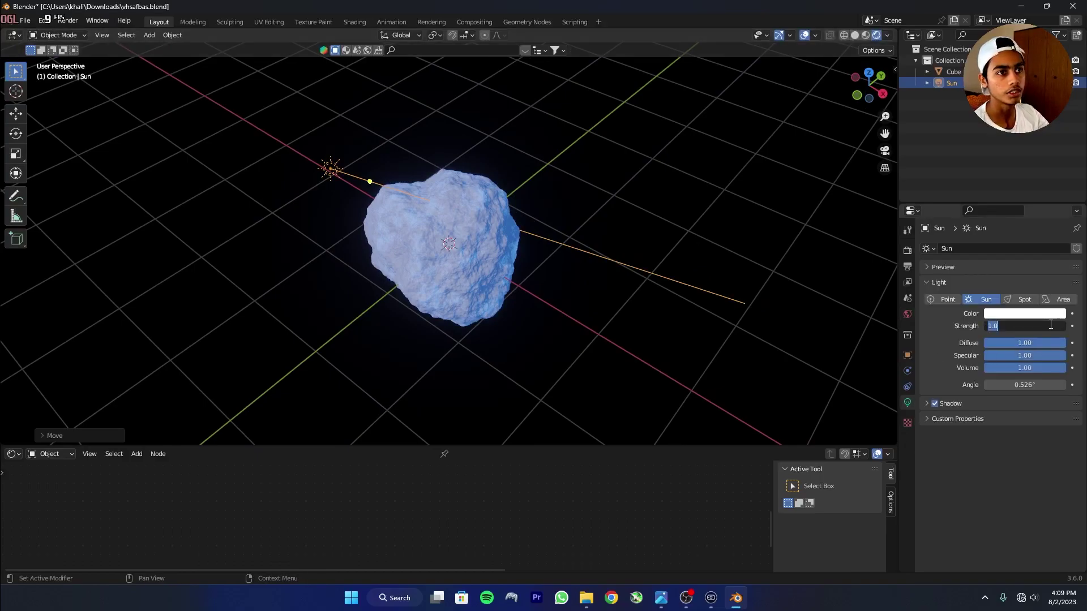
text(5)
key(Return)
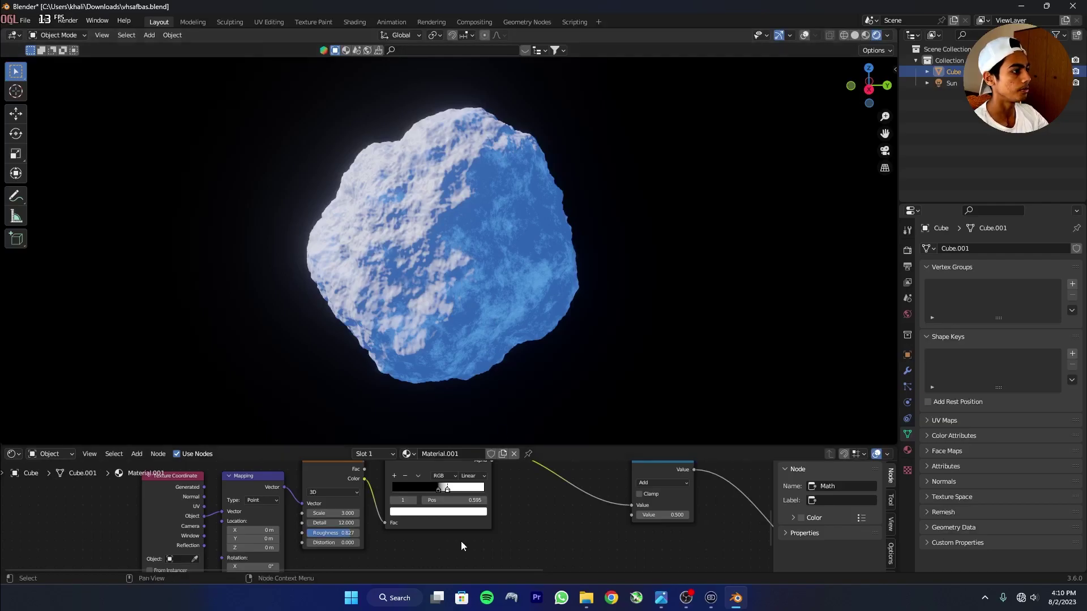
Duplicate the Add math node as a Minimum node below it and feed the Color Ramp's Color into its second Value.
middle_drag(467, 500, 475, 501)
middle_drag(619, 498, 445, 508)
key(shift+d)
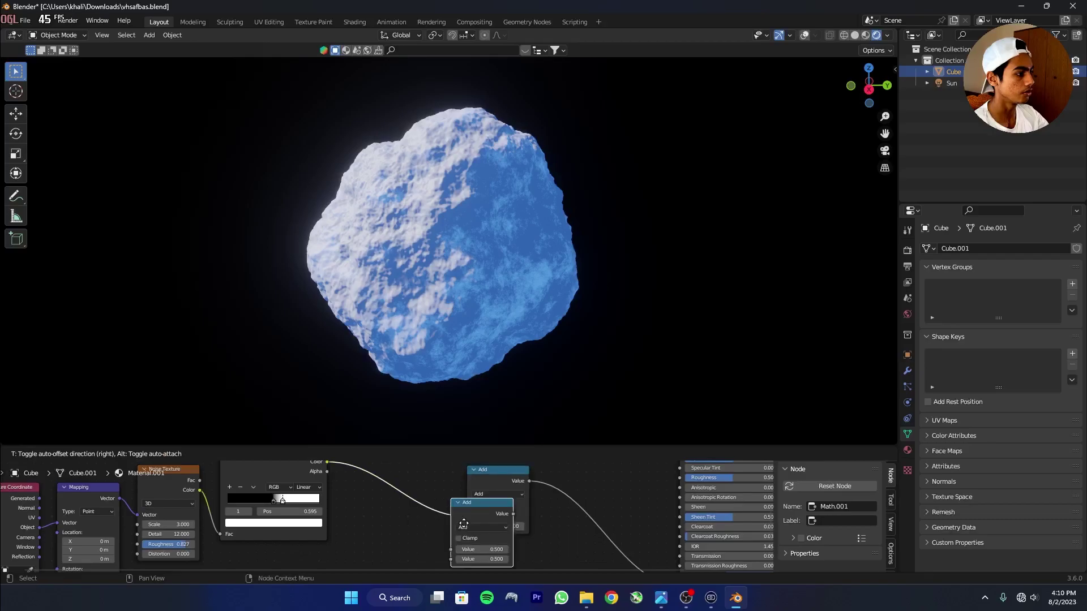
click(383, 544)
middle_drag(390, 562, 468, 514)
click(467, 513)
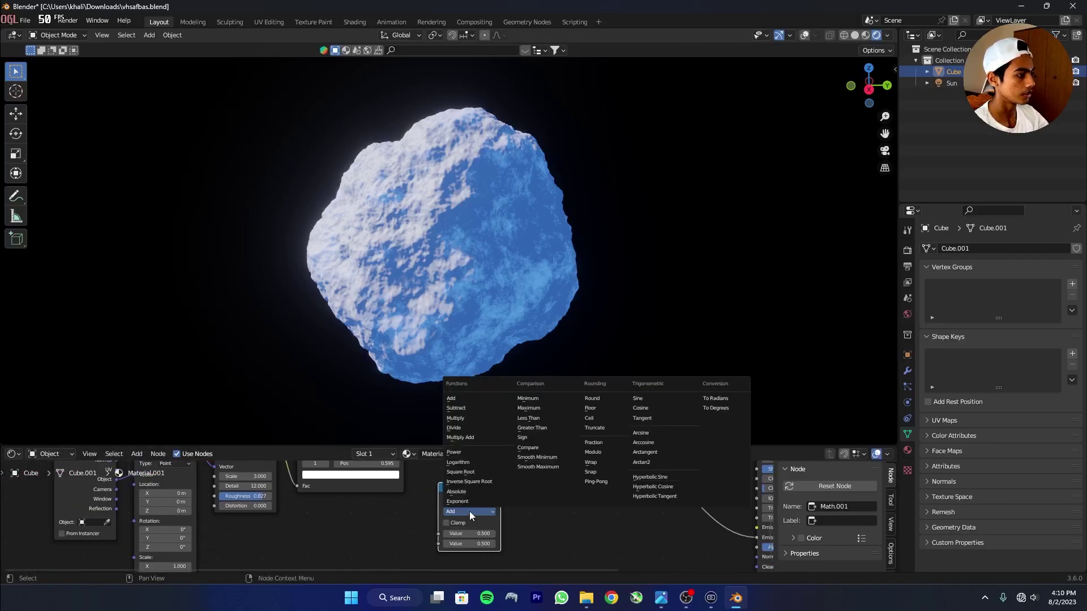
click(528, 397)
middle_drag(400, 412, 427, 460)
drag(429, 461, 464, 505)
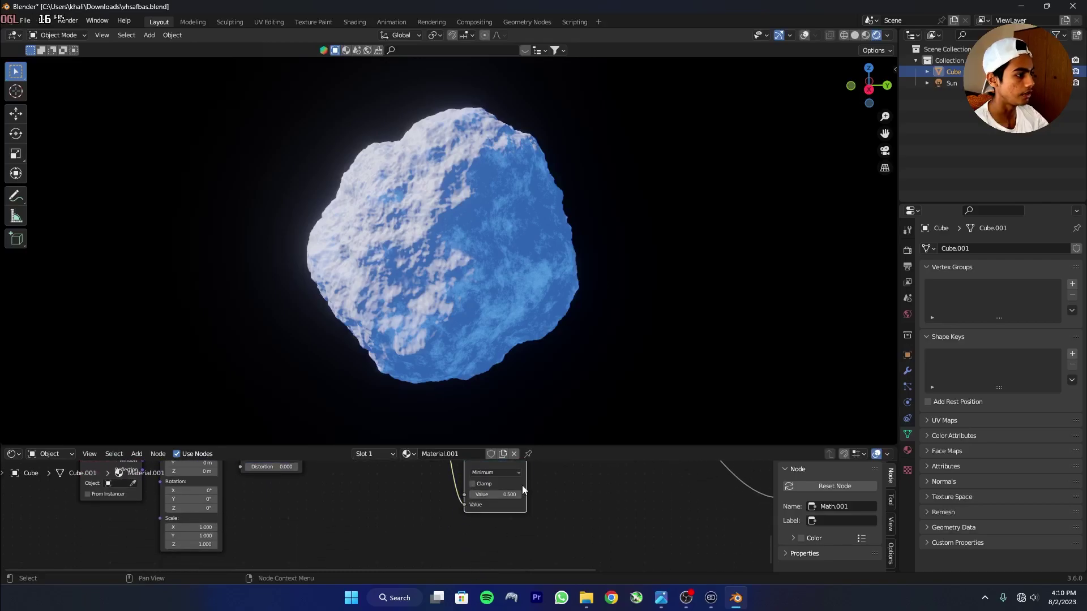
Duplicate the Add math node as a Logarithm node and connect the Minimum node's Value to its Base.
middle_drag(538, 463, 488, 548)
click(542, 474)
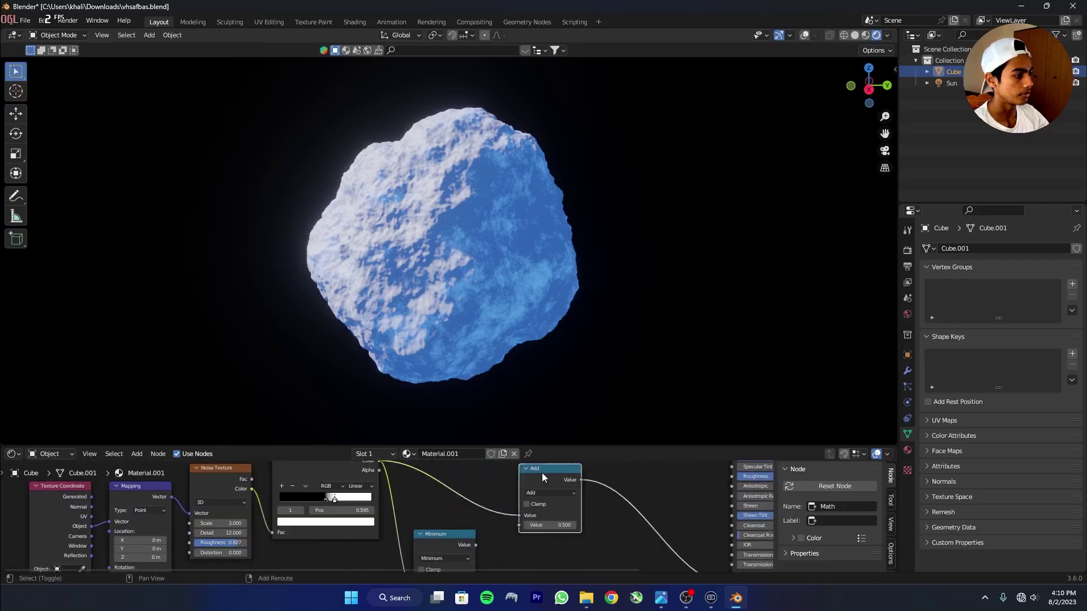
key(shift+d)
click(539, 532)
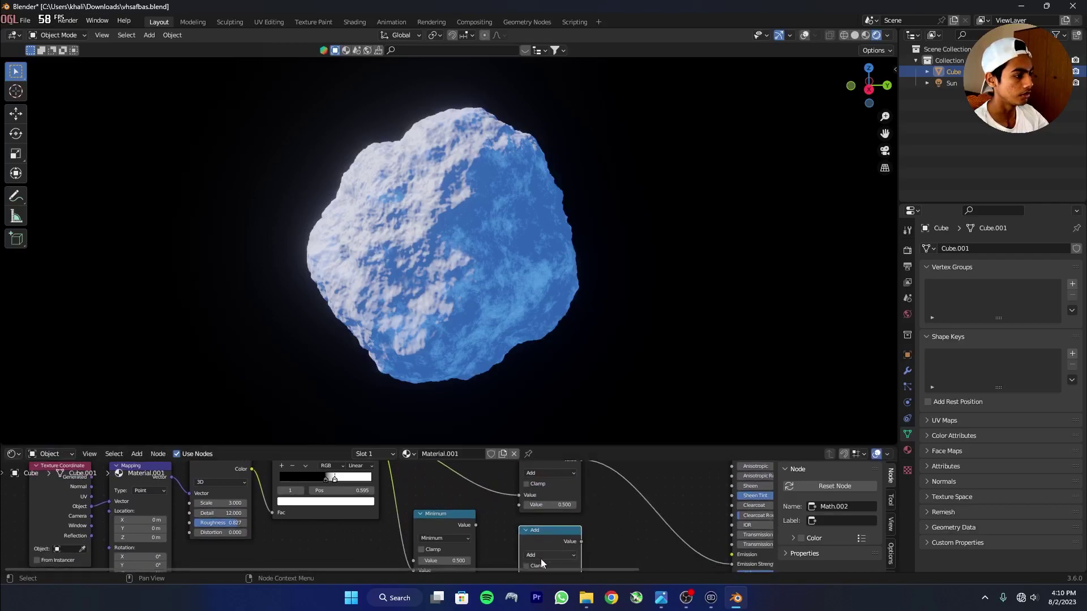
middle_drag(542, 559, 576, 542)
click(575, 543)
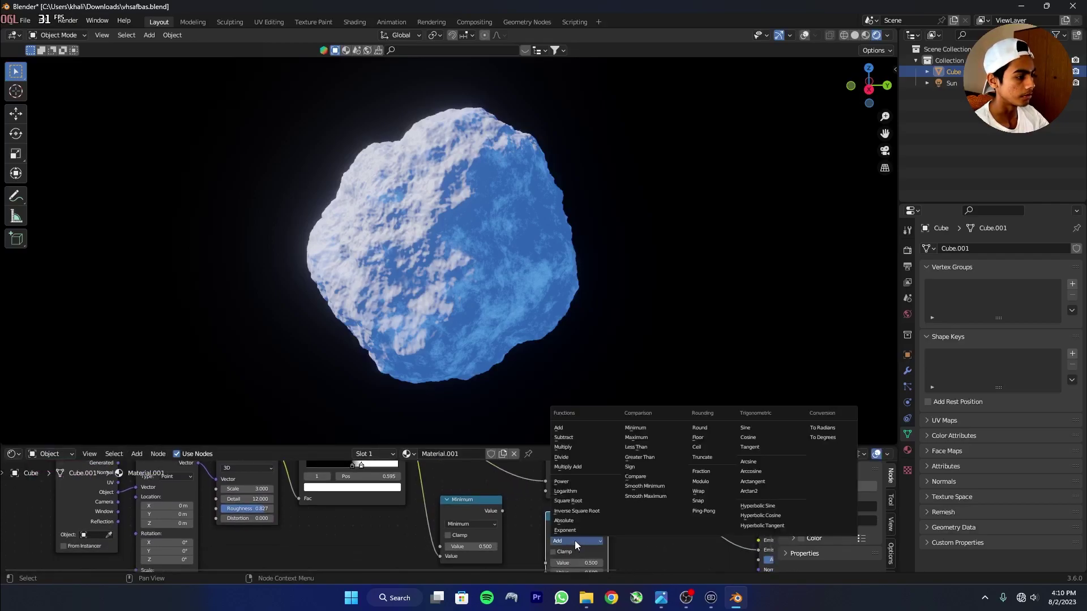
click(573, 492)
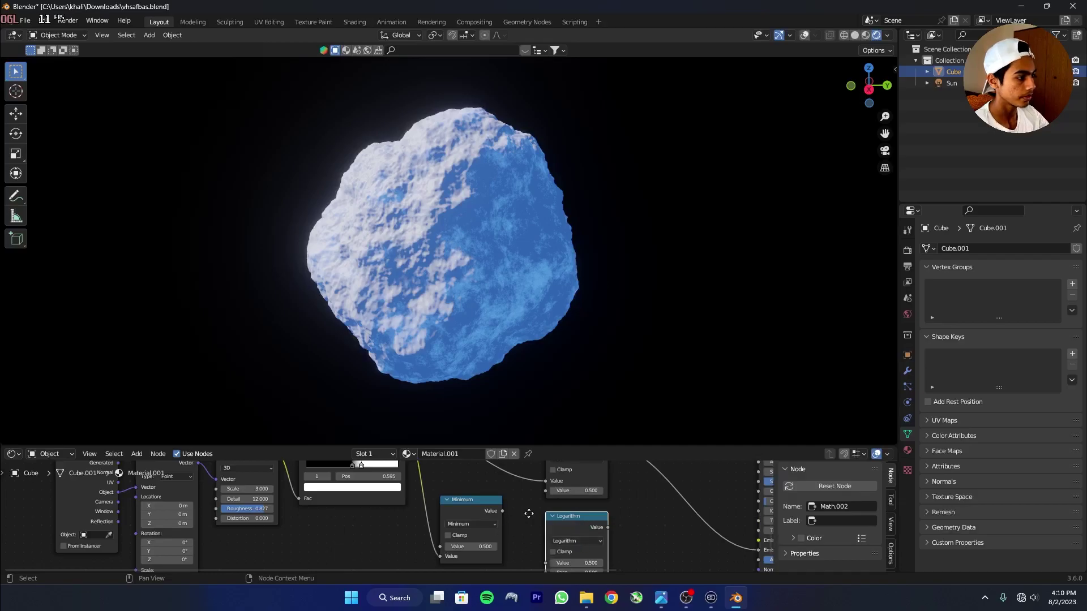
middle_drag(528, 514, 532, 489)
drag(556, 546, 554, 546)
Move the Color Ramp link to the Minimum node's first Value and connect the Logarithm's output to the Add node's second Value.
middle_drag(454, 511, 525, 524)
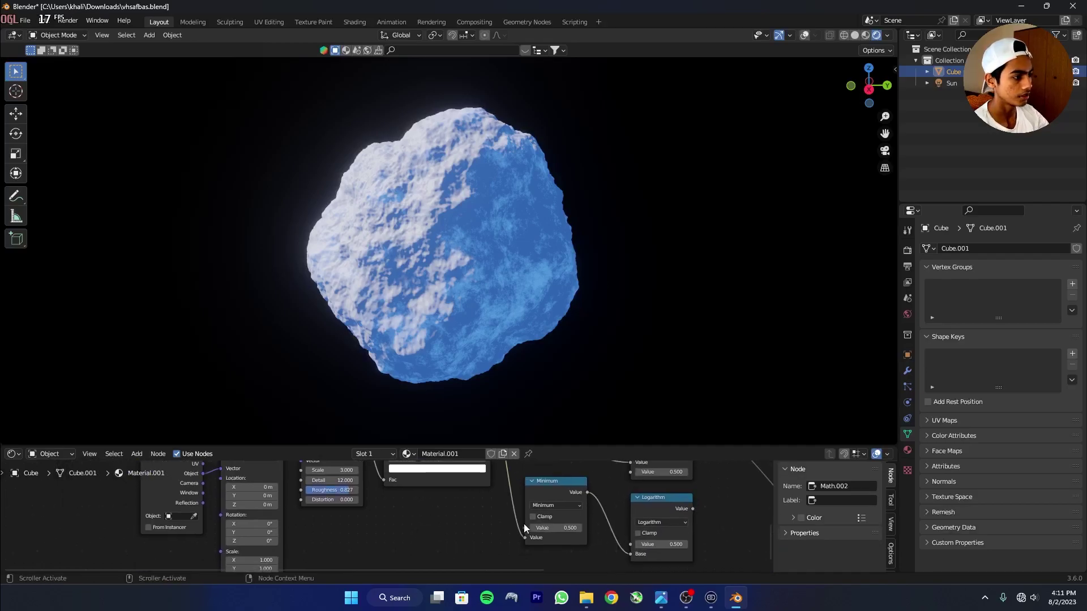
mouse_move(521, 537)
mouse_down()
mouse_move(504, 542)
mouse_move(532, 528)
mouse_up()
middle_drag(569, 530, 474, 532)
scroll(608, 500, up, 1)
middle_drag(608, 500, 650, 542)
drag(646, 548, 575, 508)
scroll(594, 498, down, 1)
shift+scroll(610, 521, up, 2)
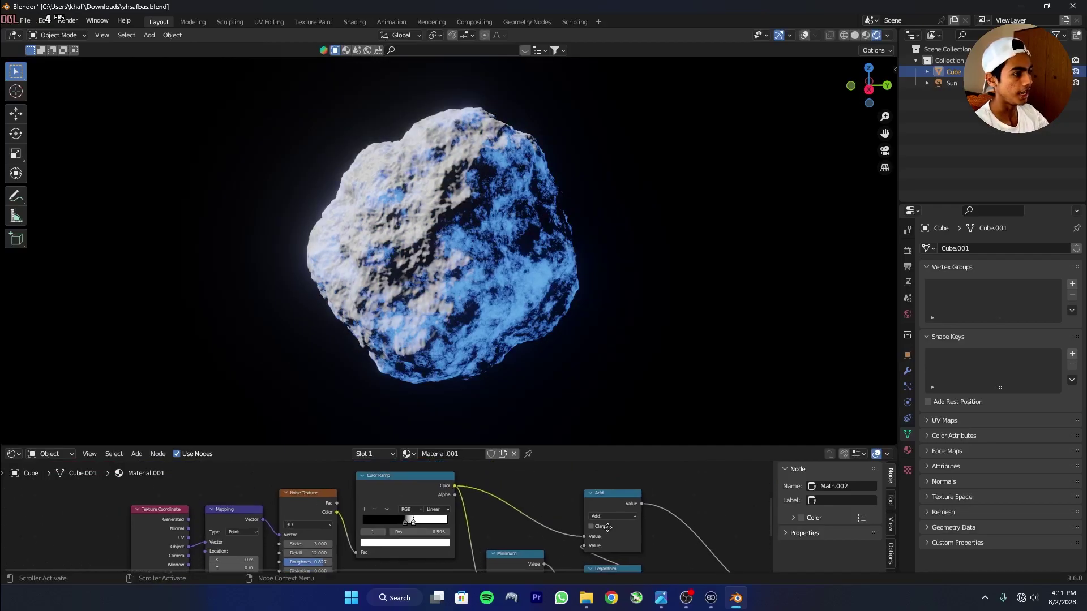
Change the operation of the Add math node fed by the Color Ramp to Multiply.
click(610, 521)
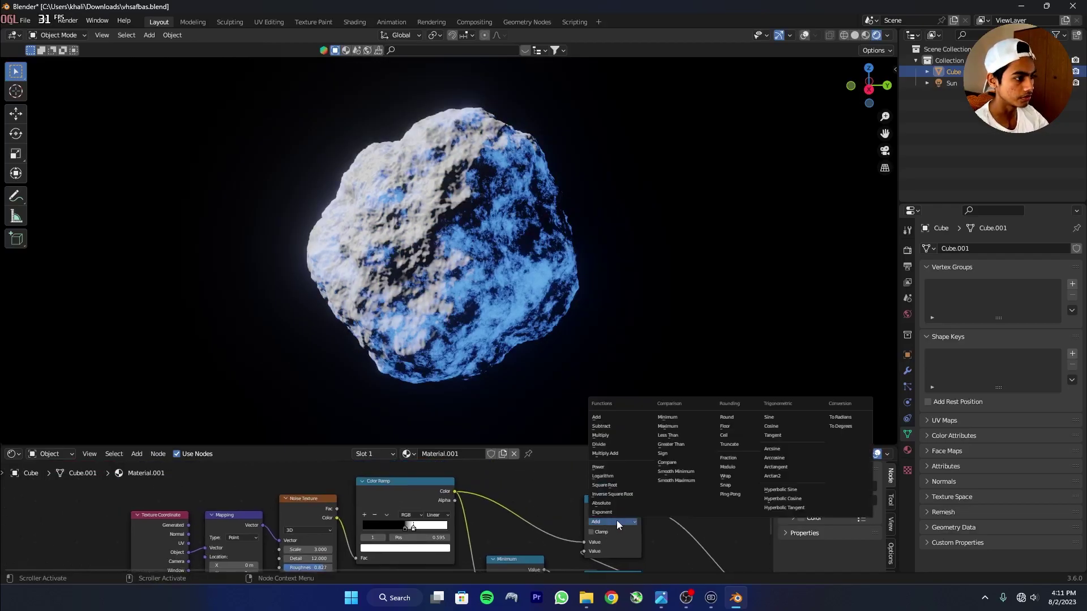
click(606, 435)
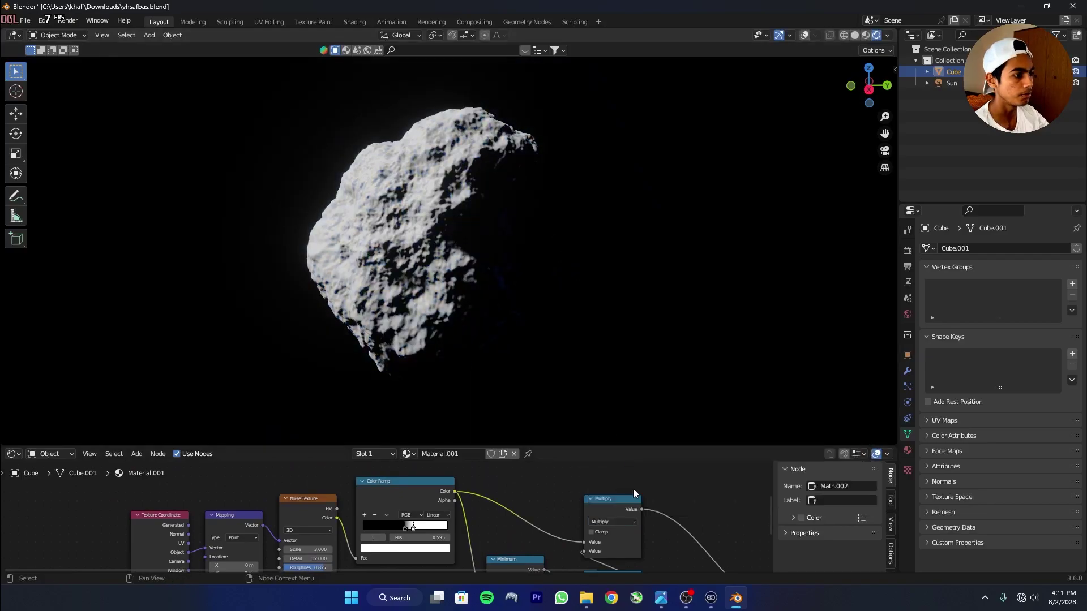
scroll(599, 523, up, 1)
middle_drag(532, 548, 472, 501)
key(shift+a)
mouse_move(628, 466)
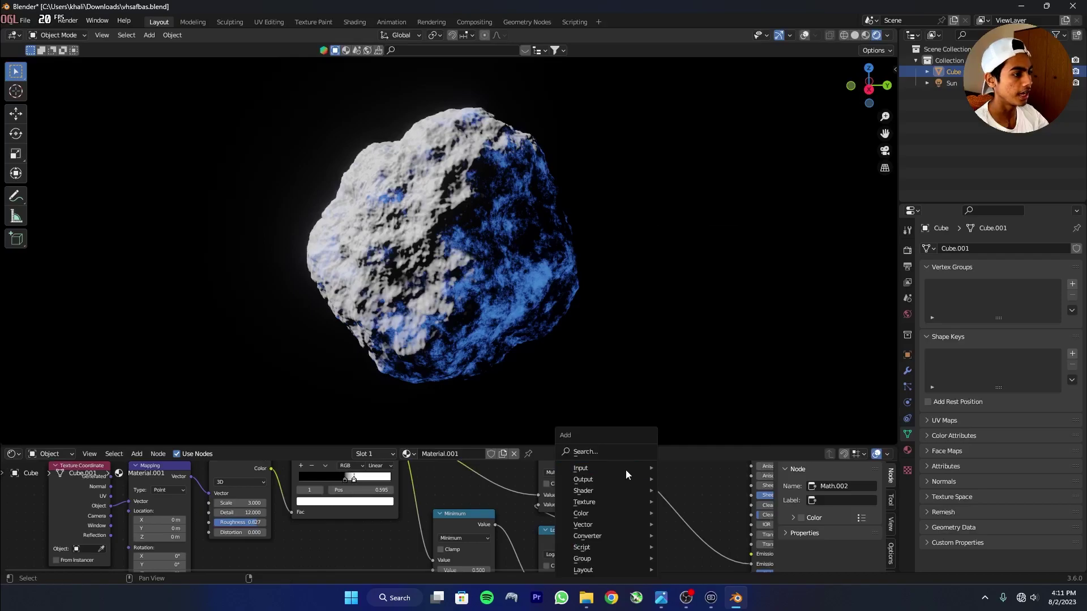
Duplicate the Multiply node and insert the copy on its link to the Principled BSDF's Emission Strength.
scroll(556, 508, down, 2)
middle_drag(556, 508, 509, 527)
click(495, 486)
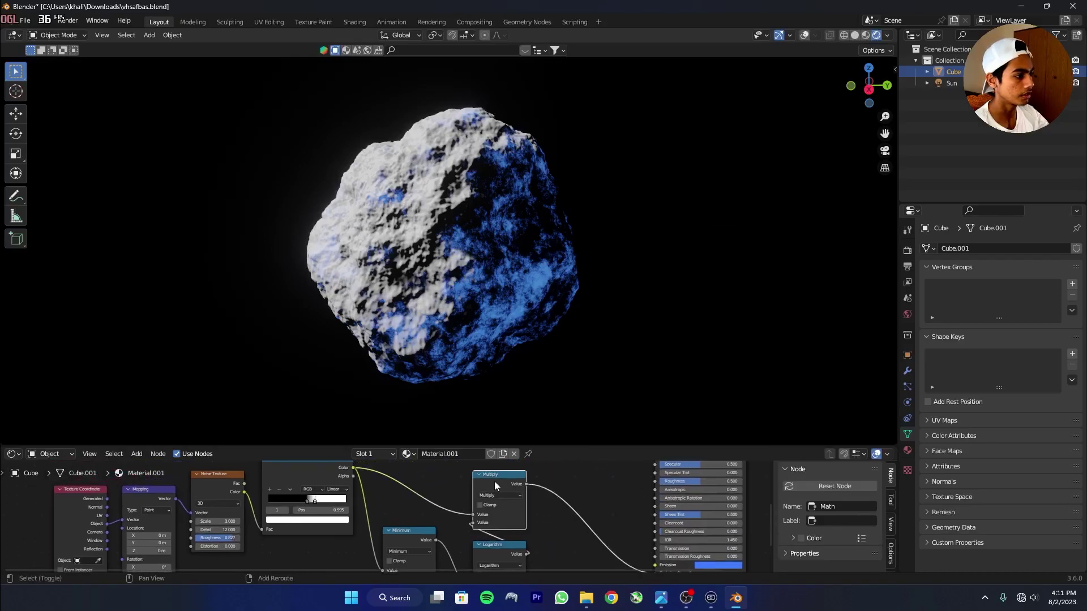
key(shift+d)
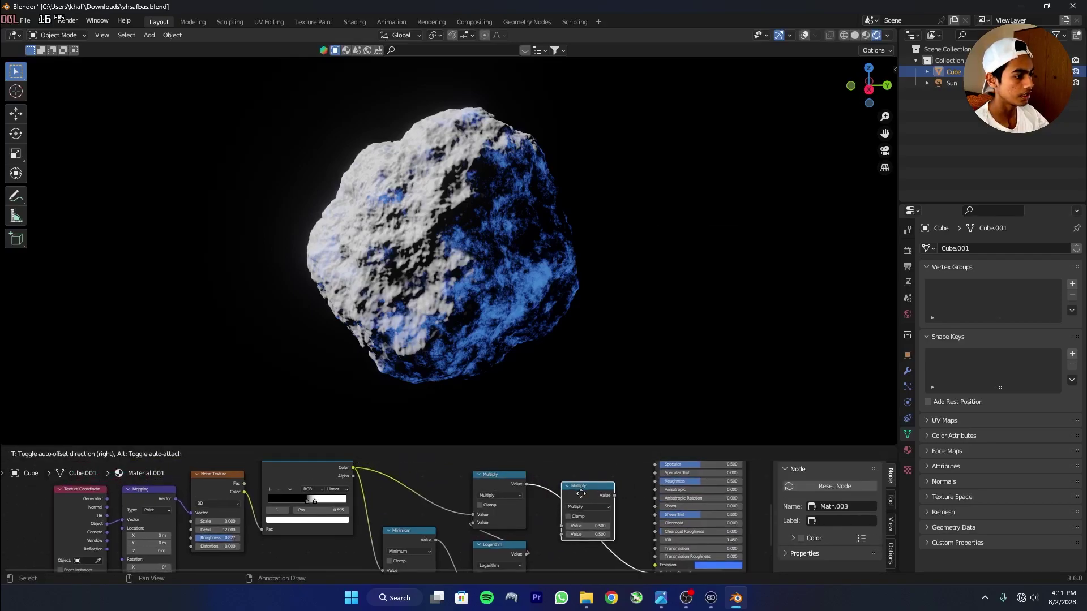
click(578, 500)
Set the Minimum node's second Value to 0.999 and the Logarithm node's Value to 0.999.
middle_drag(656, 464, 672, 461)
middle_drag(715, 549, 768, 502)
scroll(654, 519, up, 2)
click(514, 525)
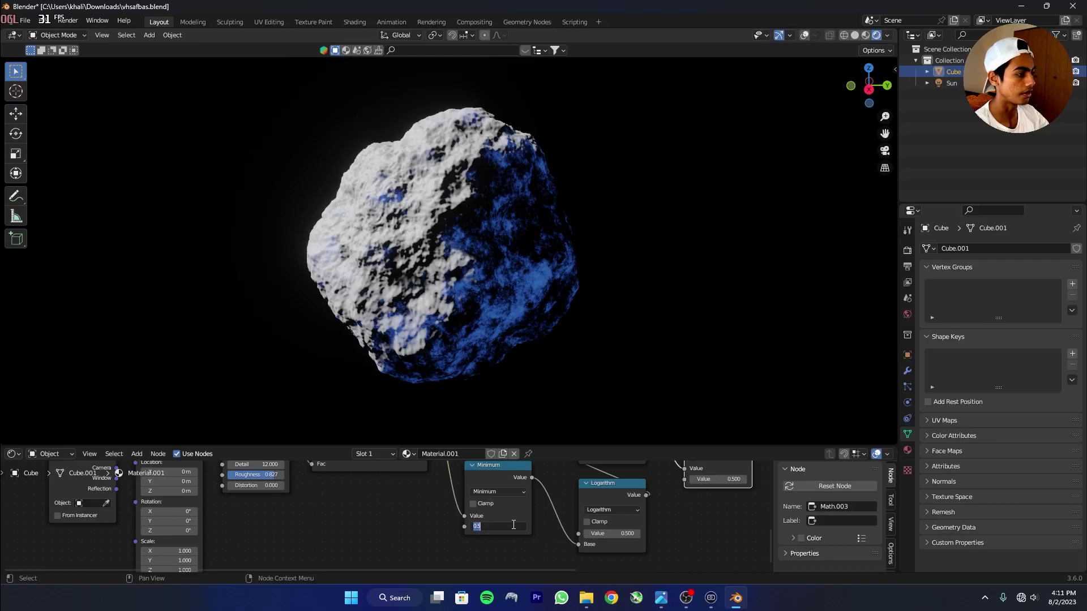
text(5)
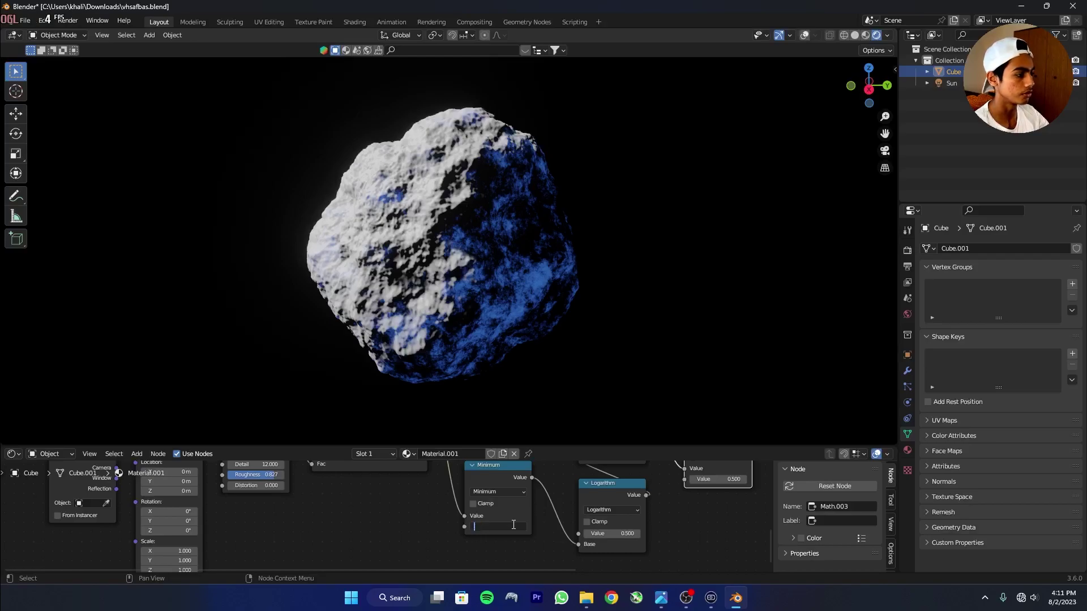
text(999)
key(Return)
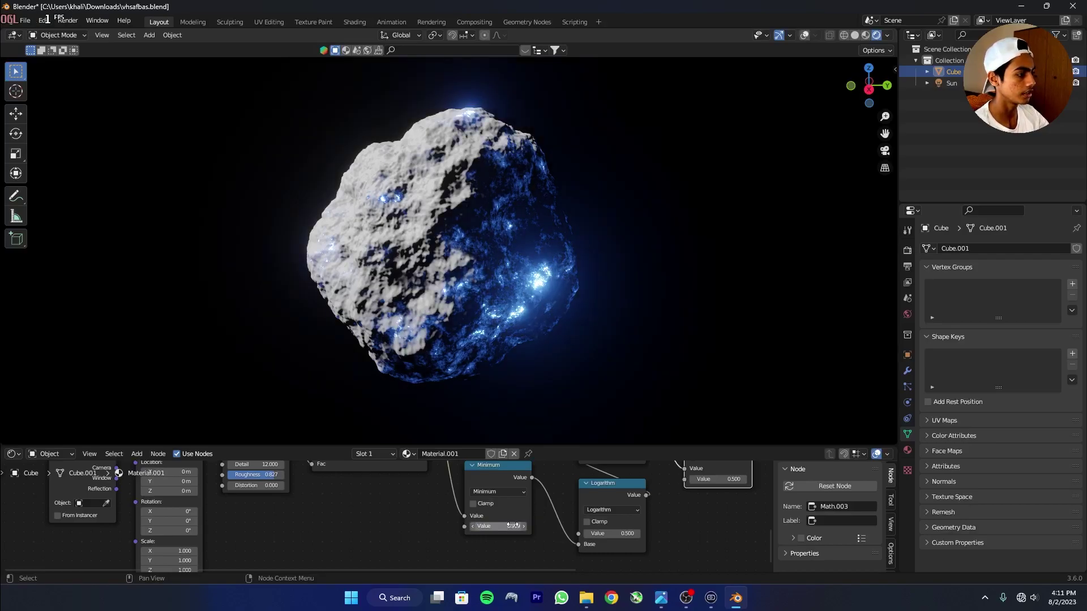
click(623, 534)
text(.5)
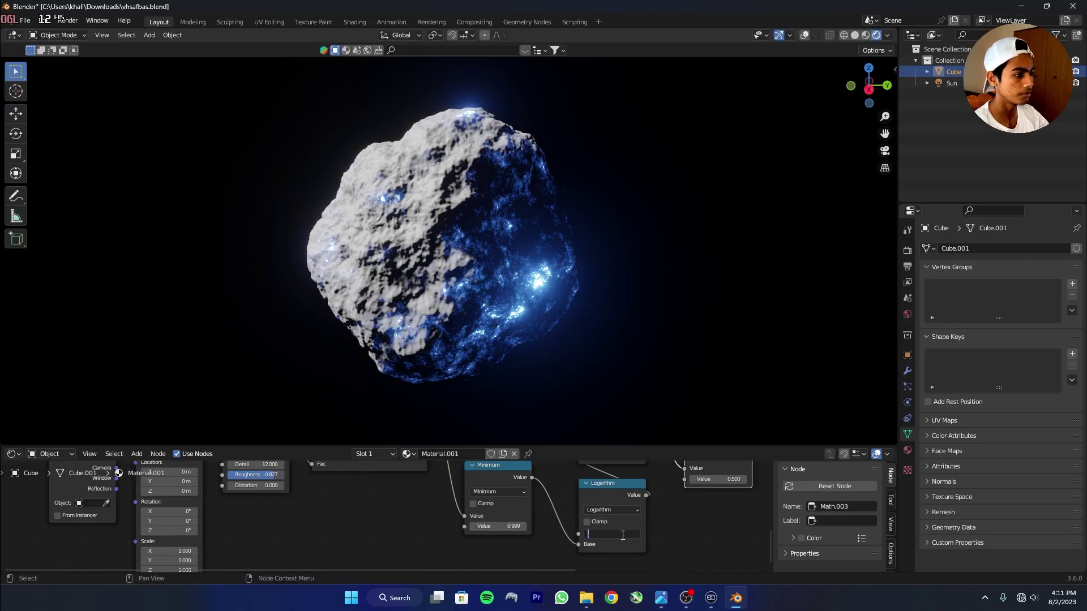
key(Return)
Set the second Multiply node's Value to 175.
middle_drag(727, 483, 651, 531)
click(645, 530)
key(BackSpace)
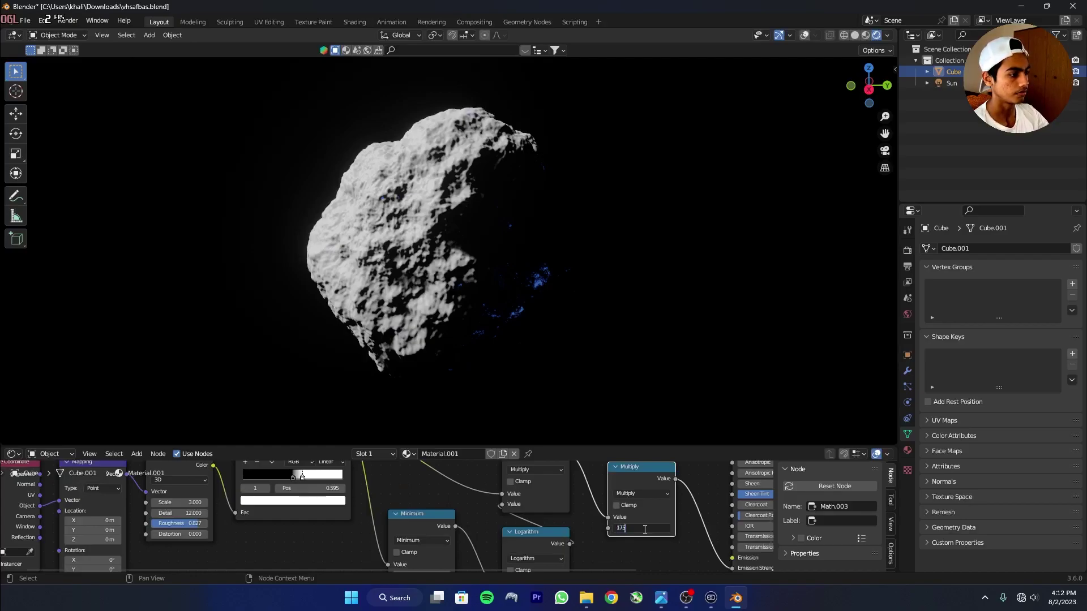
key(Return)
Adjust the white stop of the emission Color Ramp to position 0.582.
middle_drag(272, 489, 425, 567)
drag(402, 548, 398, 552)
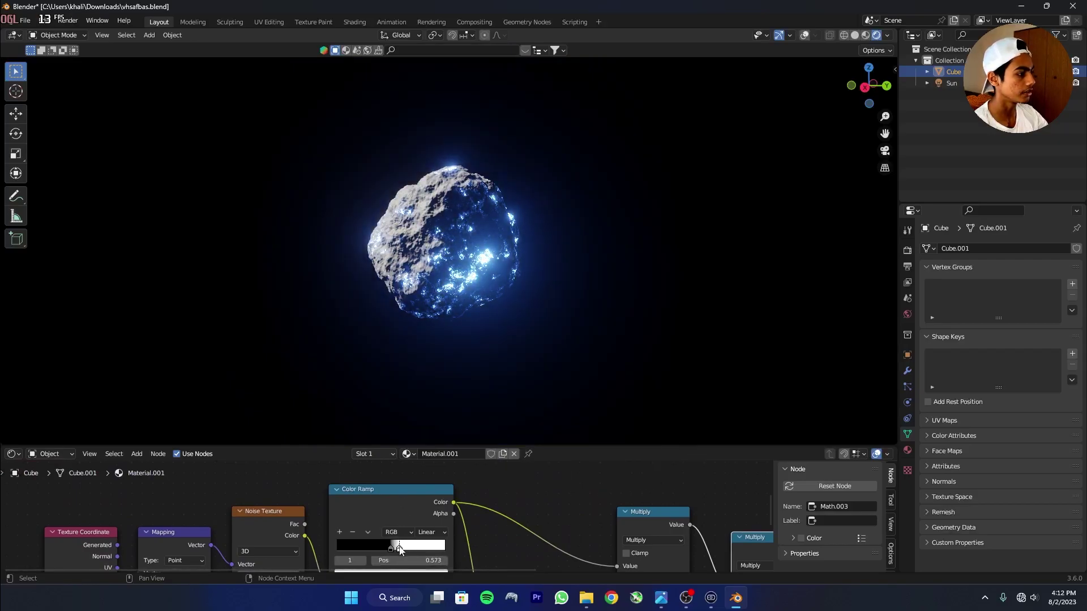
drag(399, 549, 402, 549)
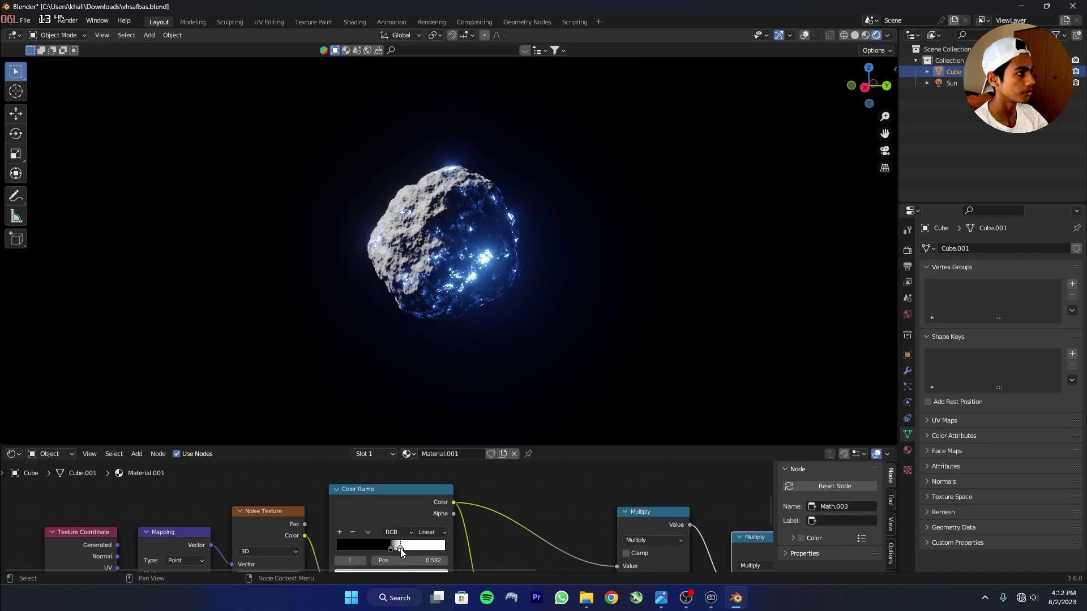
Add a second Color Ramp node above the emission math nodes, near the Principled BSDF.
scroll(695, 508, down, 1)
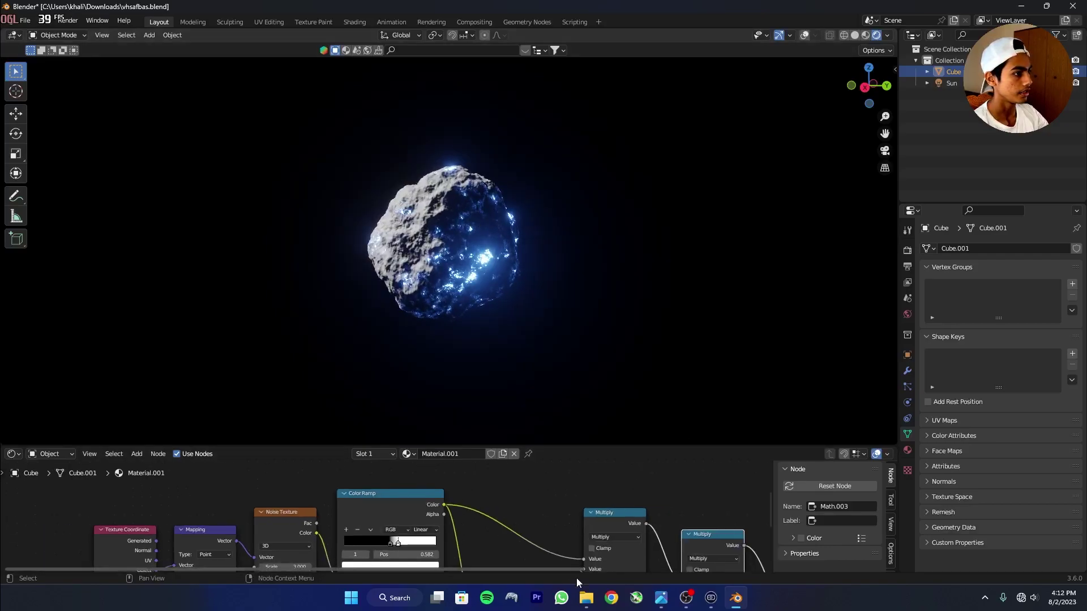
scroll(573, 547, down, 7)
middle_drag(573, 547, 532, 494)
scroll(533, 494, up, 2)
scroll(501, 533, down, 1)
scroll(502, 533, down, 1)
middle_drag(502, 534, 484, 569)
key(shift+a)
click(450, 452)
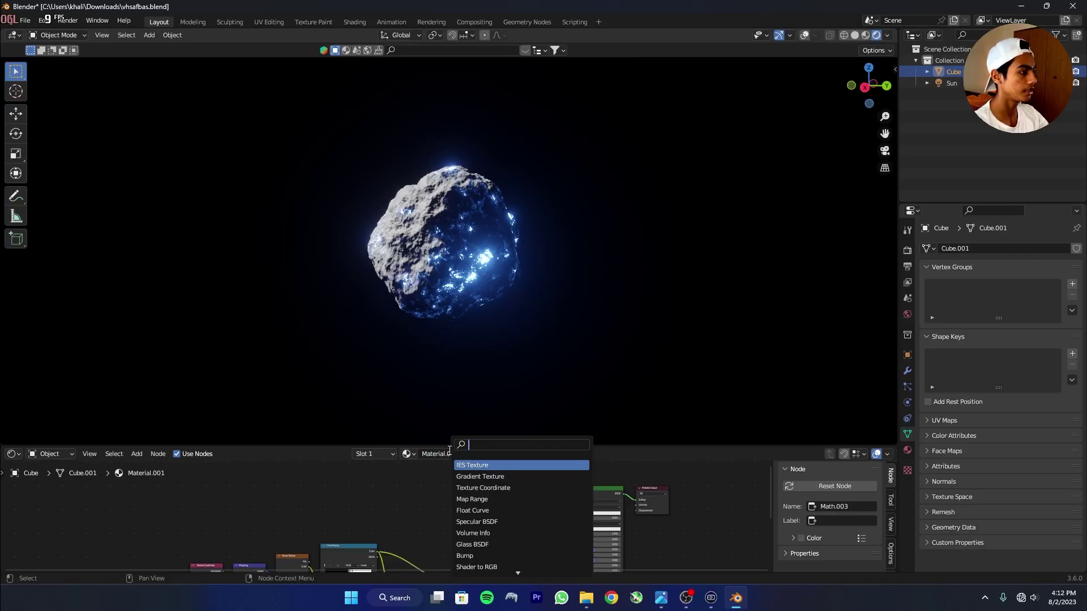
text(col)
key(Return)
click(439, 479)
Add a second Noise Texture node before the new Color Ramp and connect the Mapping node's Vector to its Vector input.
key(shift+a)
click(373, 450)
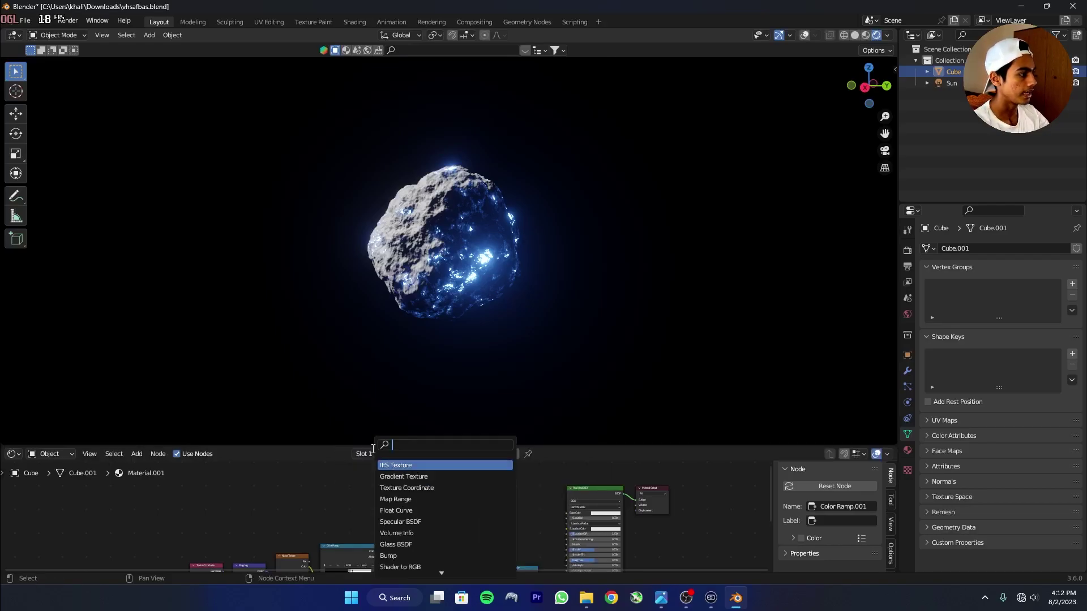
text(noi)
key(Return)
click(368, 476)
middle_drag(346, 507, 425, 483)
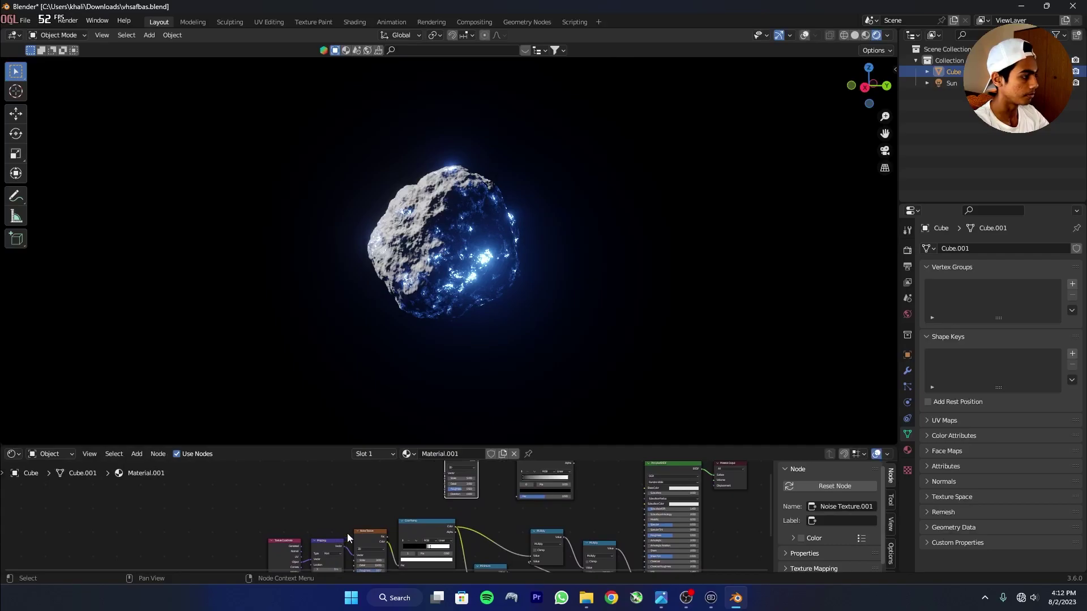
drag(343, 547, 448, 496)
middle_drag(571, 490, 510, 514)
Add a Bump node before the Principled BSDF and connect the new Noise Texture's Fac to the new Color Ramp's Fac.
key(shift+a)
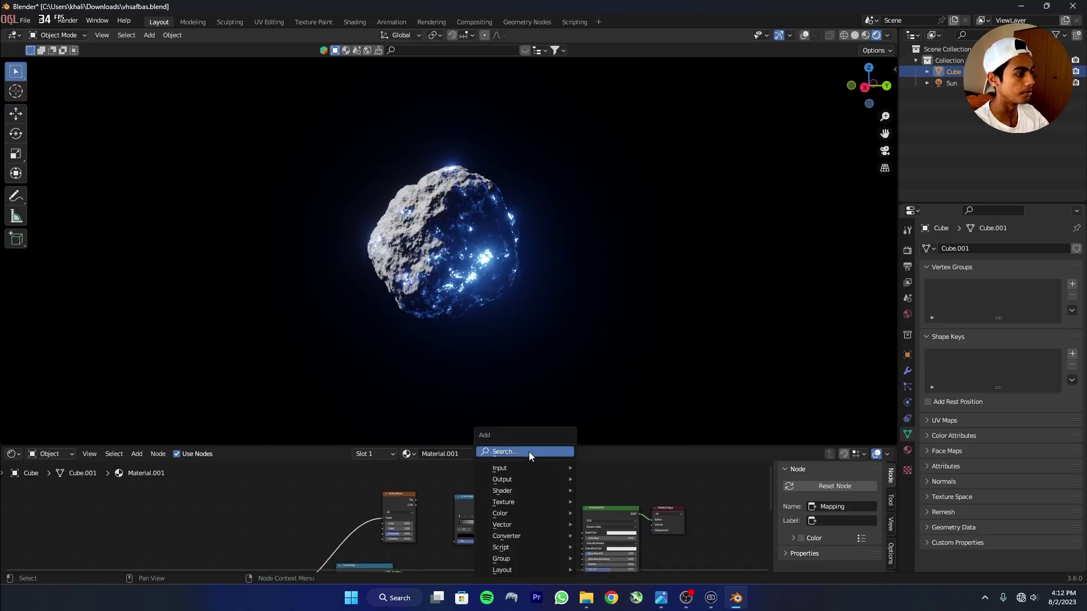
click(532, 452)
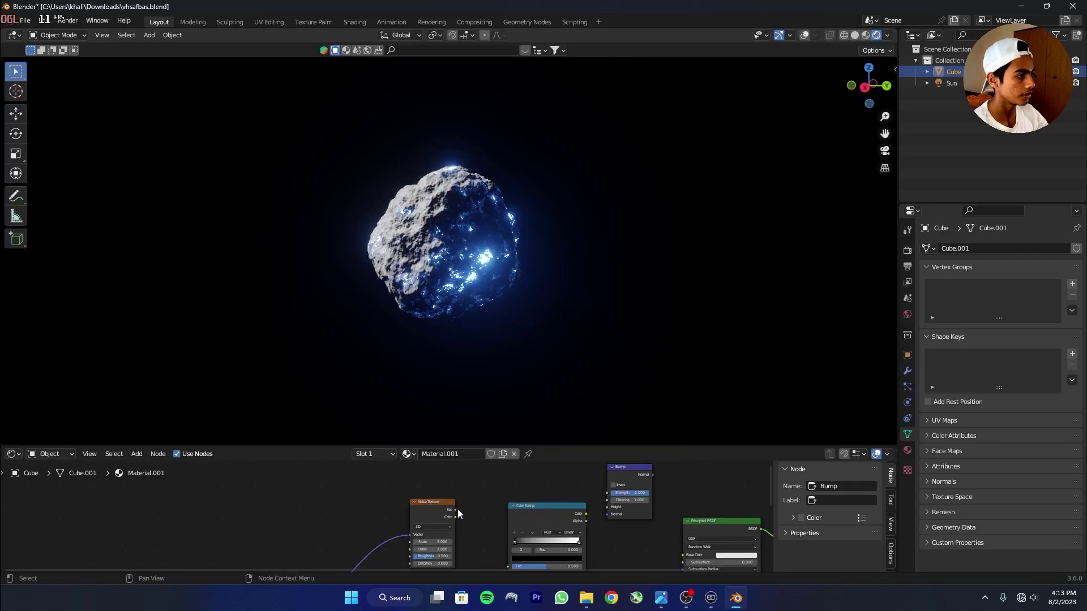
drag(455, 510, 508, 528)
Connect the new Noise Texture's Fac to the Bump node's Height and the Bump's Normal to the Principled BSDF's Normal.
middle_drag(495, 481, 440, 549)
drag(451, 550, 616, 542)
middle_drag(519, 533, 526, 491)
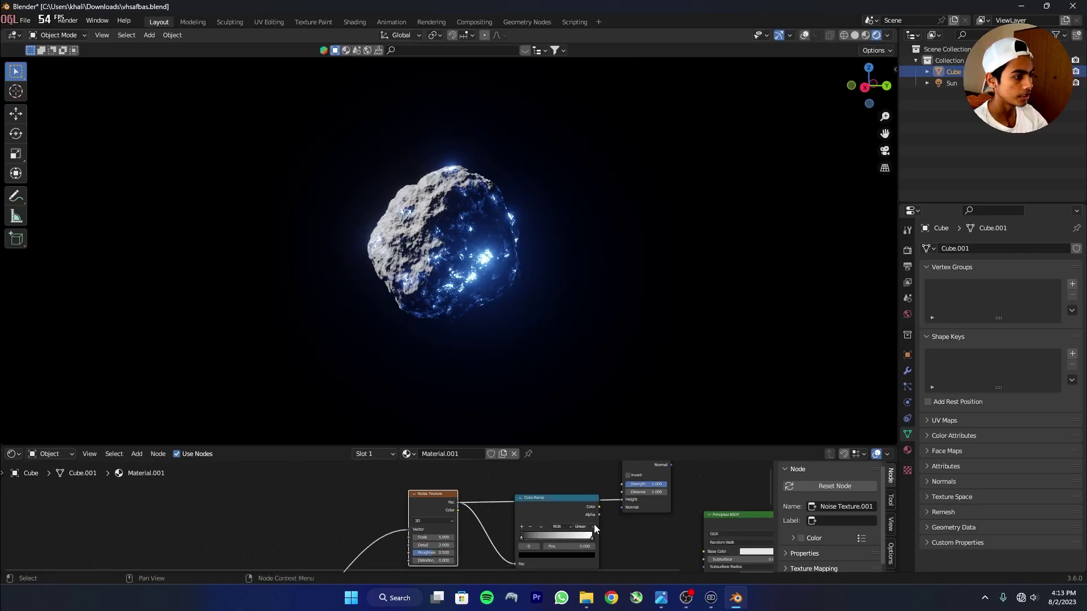
scroll(594, 526, up, 1)
middle_drag(595, 525, 539, 553)
drag(621, 487, 658, 492)
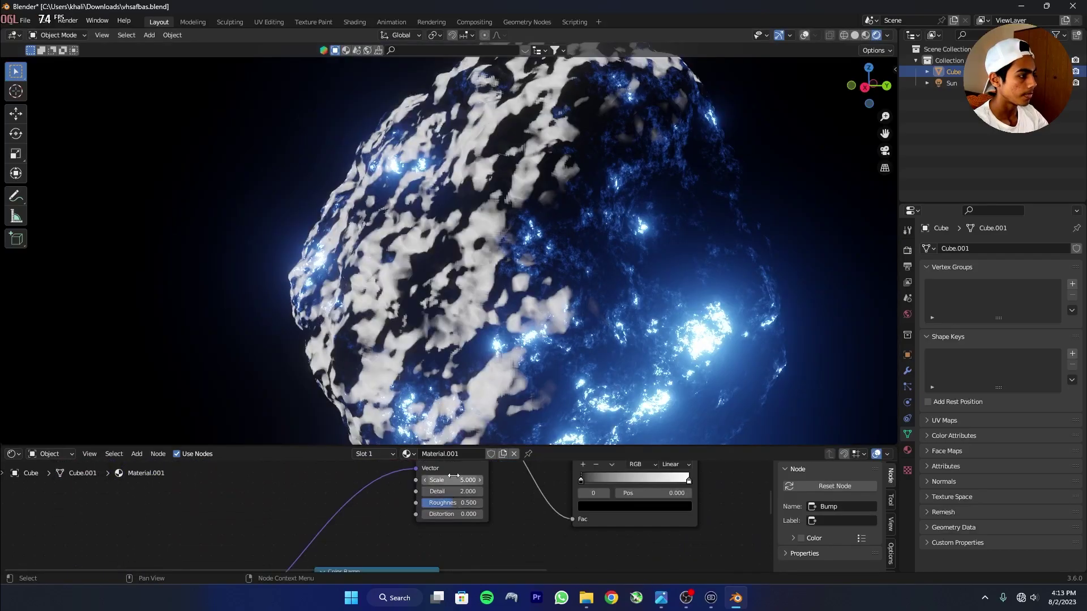
Set the new Noise Texture's Scale to 1.3, Detail to 12 and Roughness to 0.614.
middle_drag(474, 492, 474, 518)
click(459, 507)
text(1.3)
key(Return)
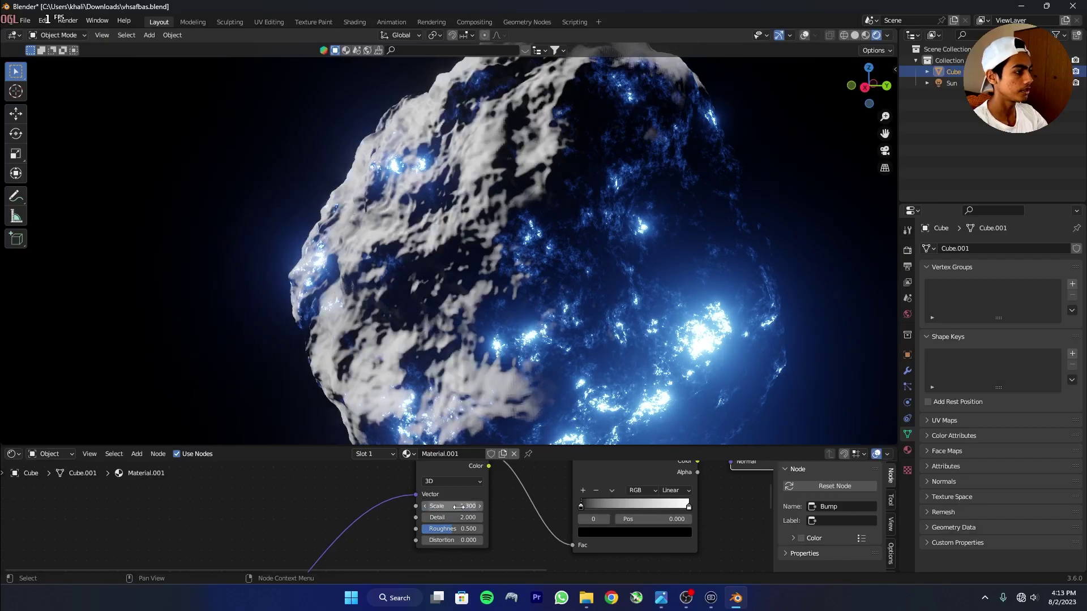
drag(437, 516, 493, 515)
click(441, 516)
text(12)
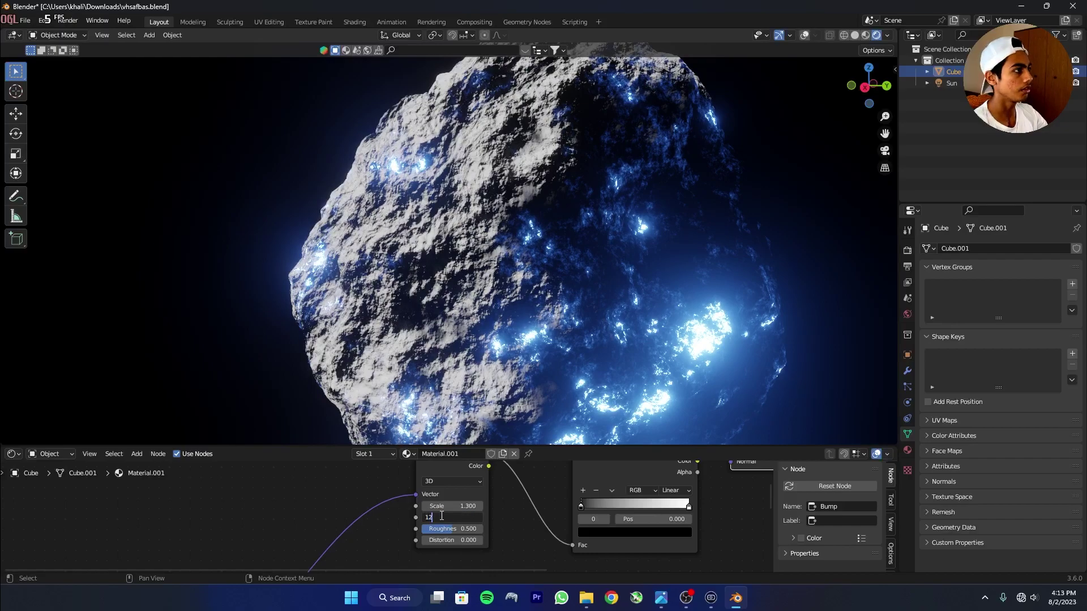
shift+drag(452, 529, 478, 529)
Set the Bump node's Strength to 0.4 and Distance to 0.8, and save the file.
scroll(634, 508, up, 1)
middle_drag(654, 509, 420, 479)
click(534, 506)
key(BackSpace)
text(.4)
key(Return)
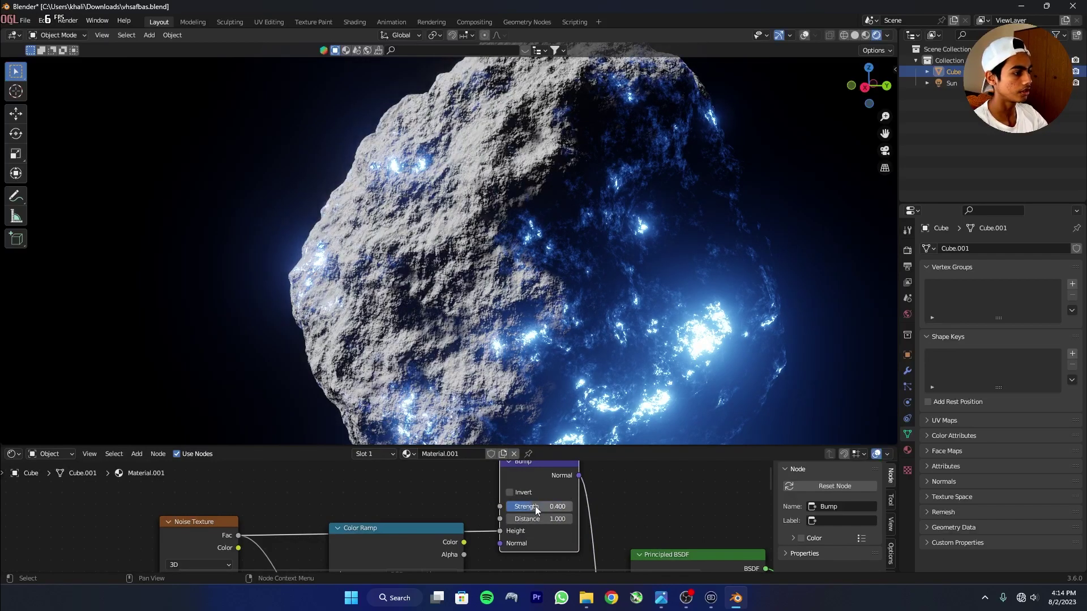
click(543, 519)
text(.8)
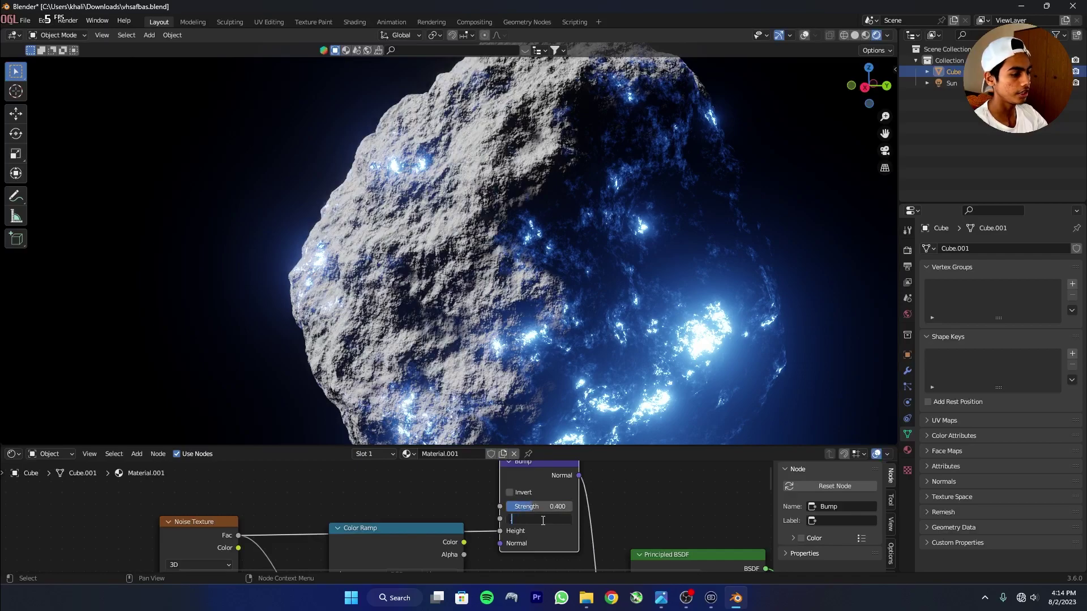
key(Return)
scroll(547, 517, down, 1)
key(ctrl+s)
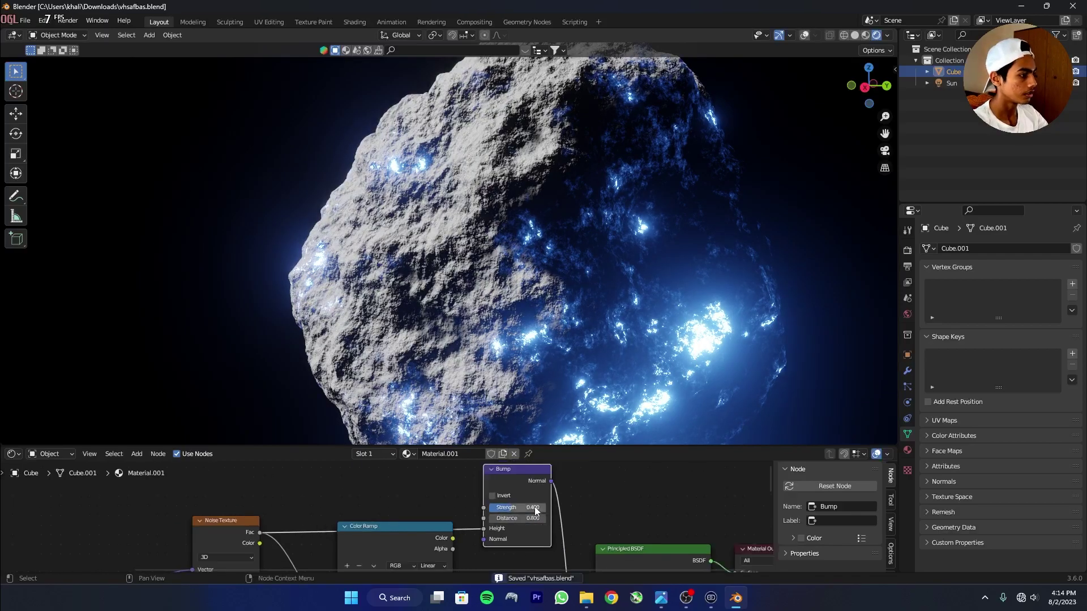
Move the second Color Ramp below the Bump link and connect its Color to the Principled BSDF's Emission input.
scroll(534, 508, up, 3)
scroll(512, 515, down, 4)
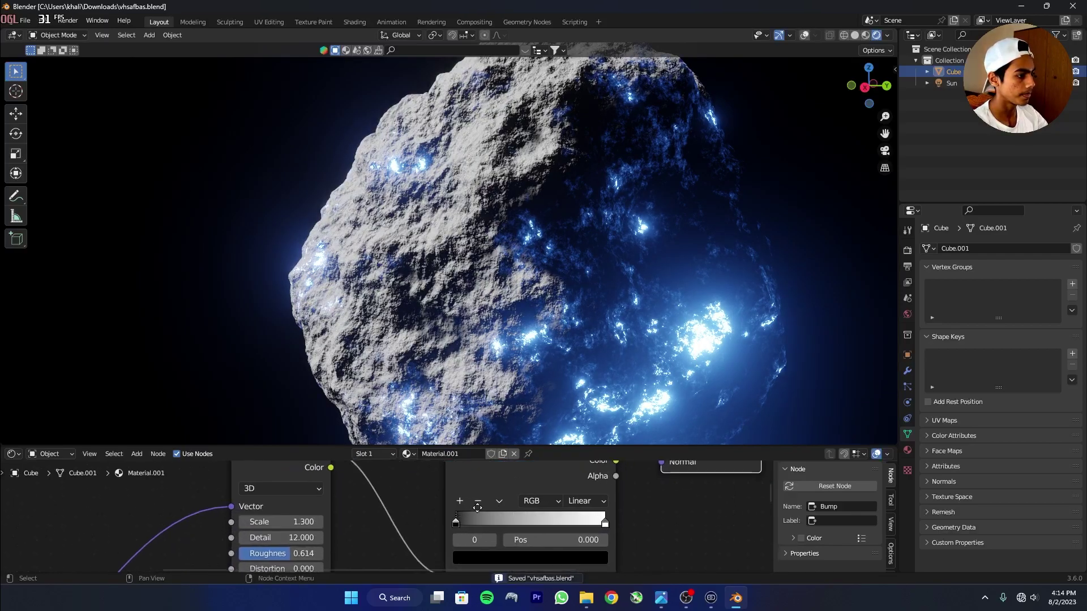
scroll(566, 482, down, 1)
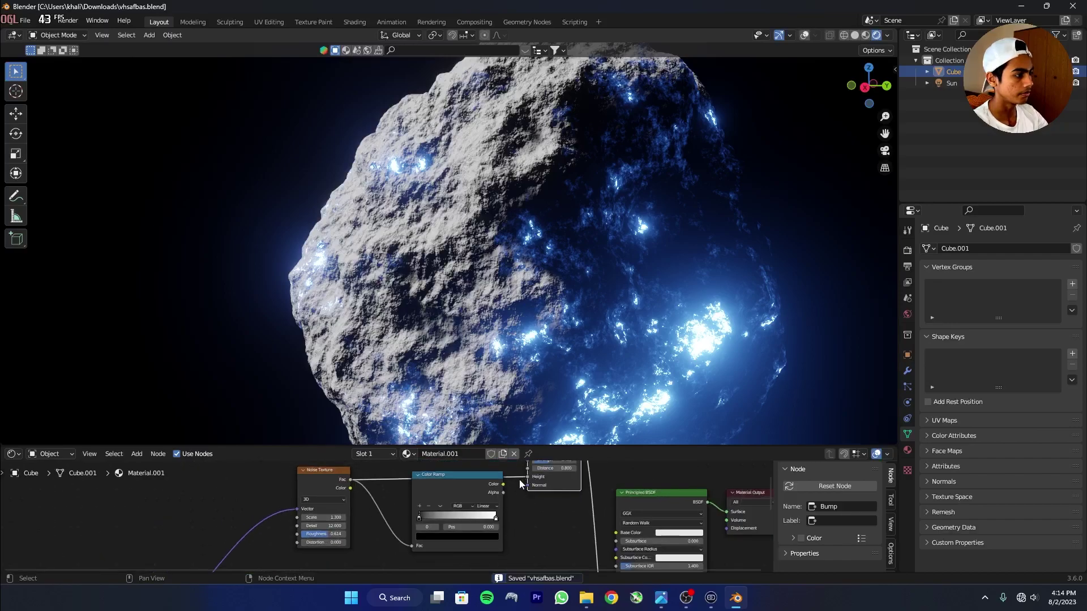
drag(504, 484, 505, 488)
middle_drag(505, 488, 494, 491)
scroll(477, 479, down, 2)
drag(454, 492, 473, 505)
scroll(487, 507, up, 1)
middle_drag(500, 509, 463, 495)
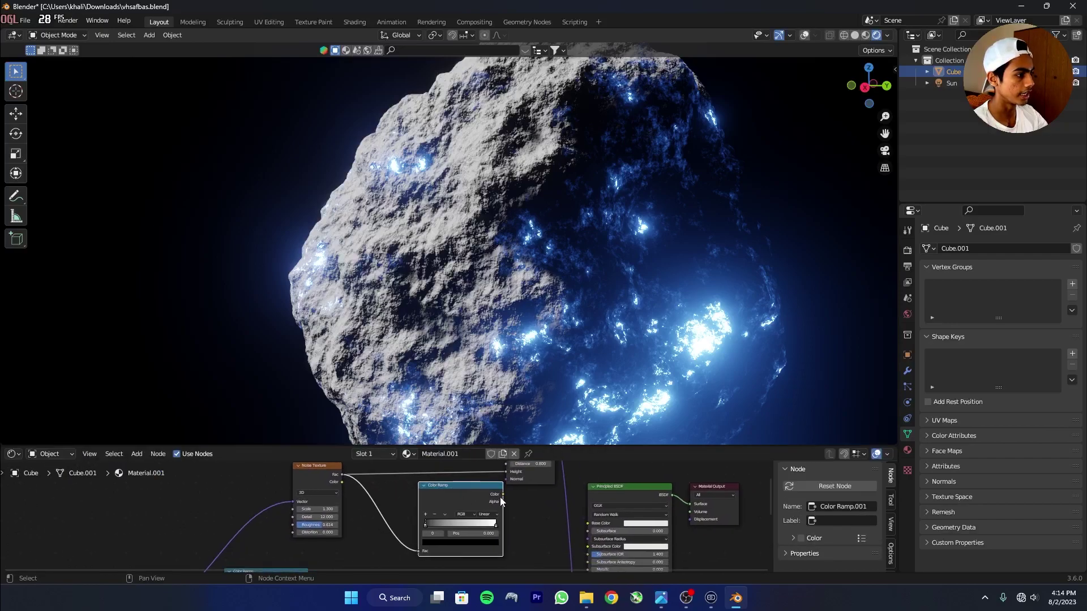
drag(503, 496, 587, 538)
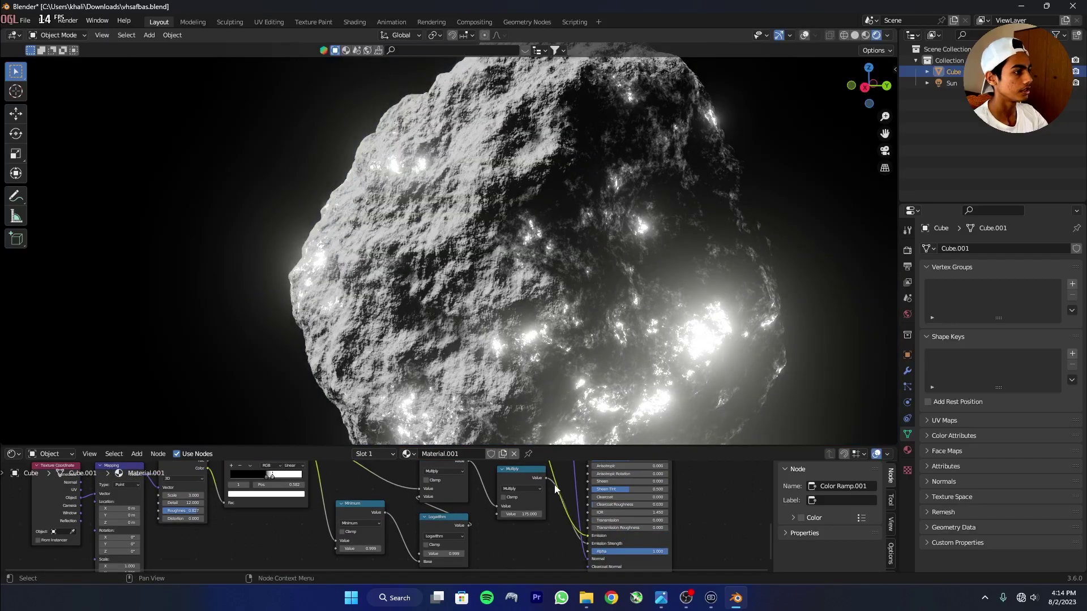
Set the second Color Ramp's first stop to a saturated blue with Hue 0.643, Saturation 0.998 and Value 1.
middle_drag(568, 495, 604, 541)
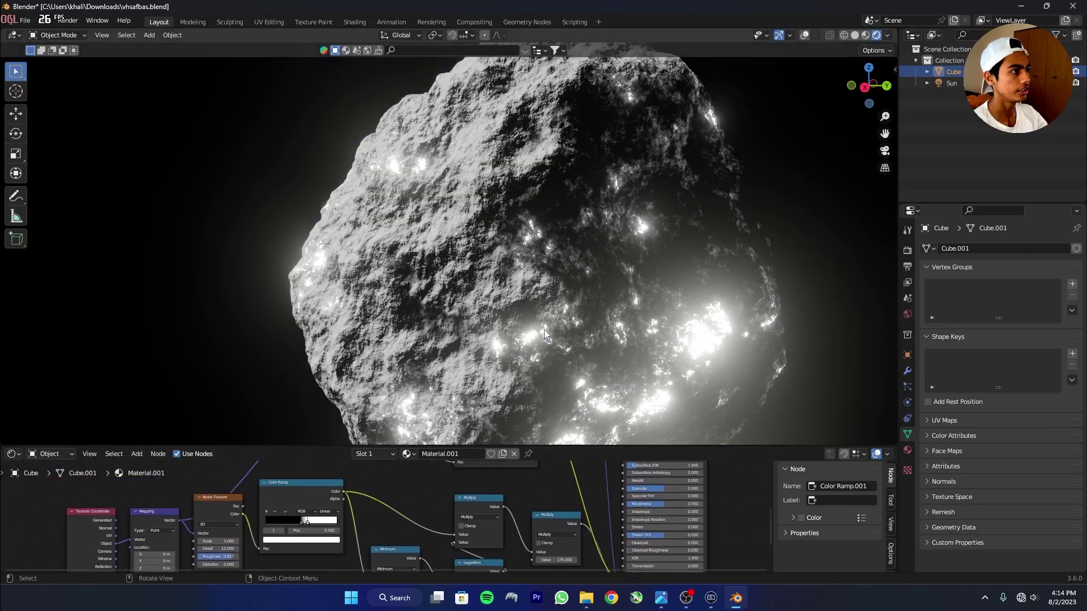
scroll(544, 329, down, 2)
scroll(523, 478, up, 1)
middle_drag(516, 490, 447, 535)
scroll(552, 544, up, 2)
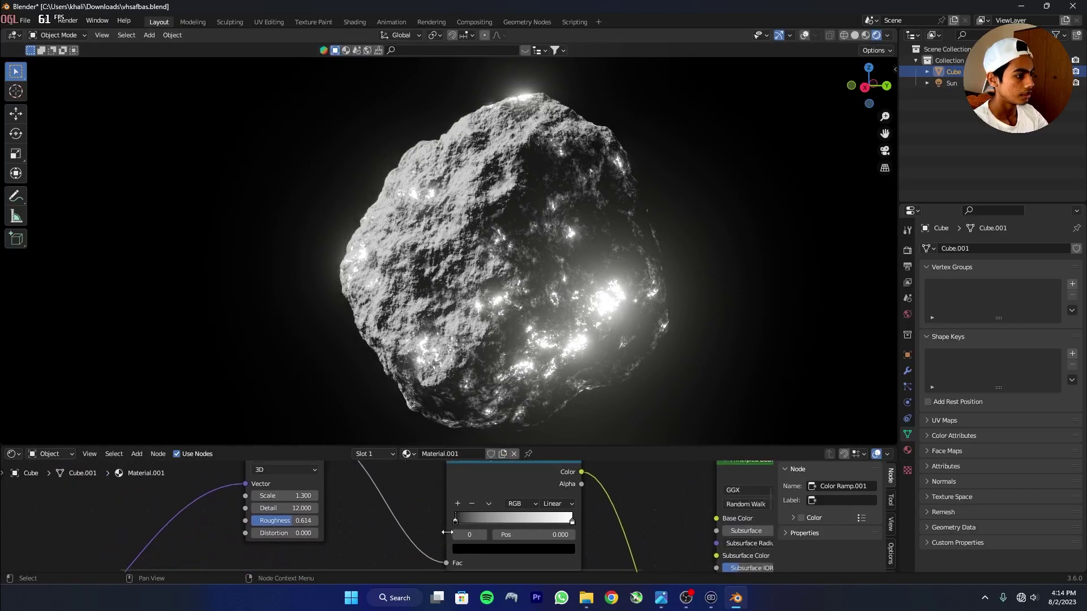
click(470, 550)
drag(552, 415, 549, 388)
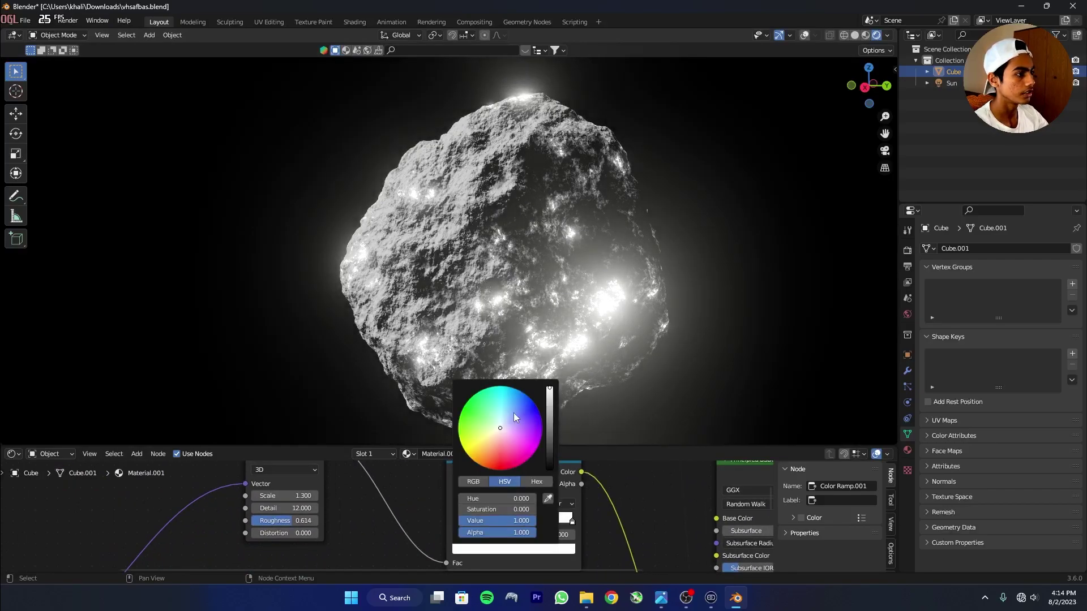
mouse_move(502, 432)
mouse_down()
mouse_move(517, 368)
mouse_move(523, 395)
mouse_up()
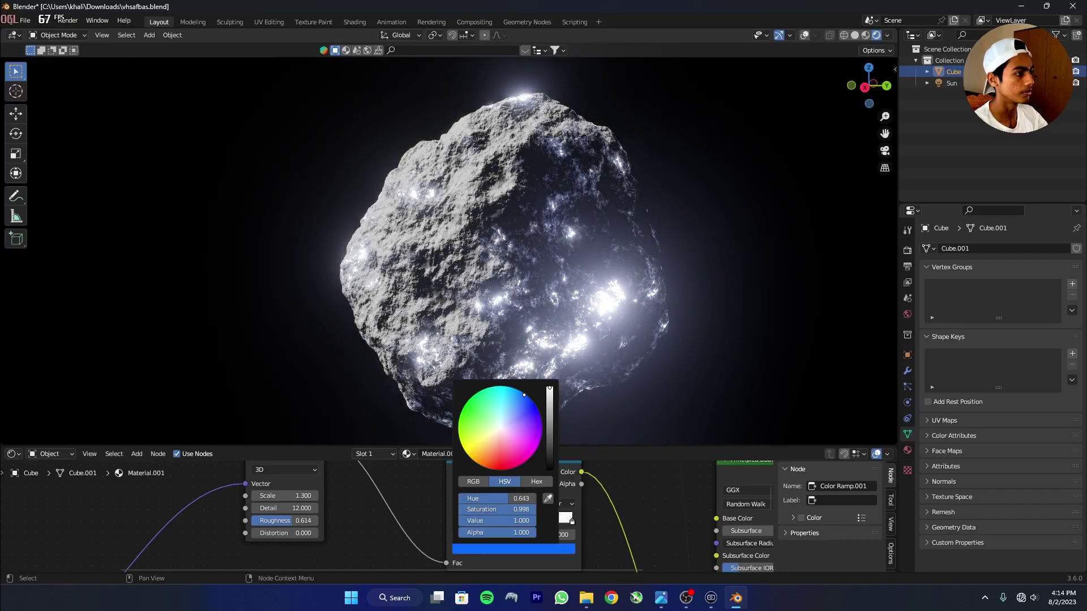
Set the second Color Ramp's last stop to pure red.
click(573, 520)
click(513, 548)
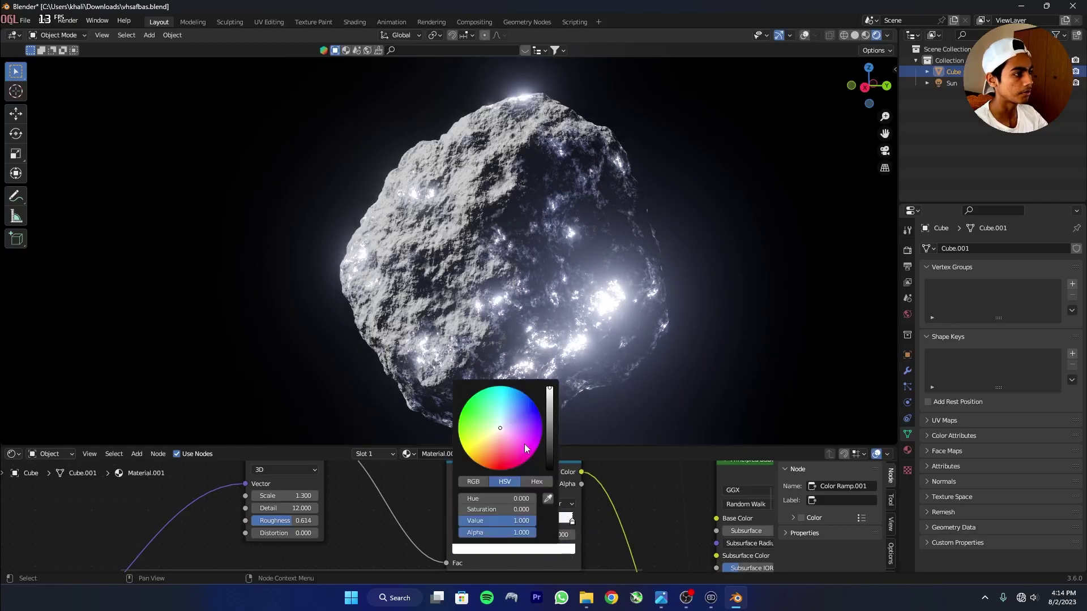
click(501, 470)
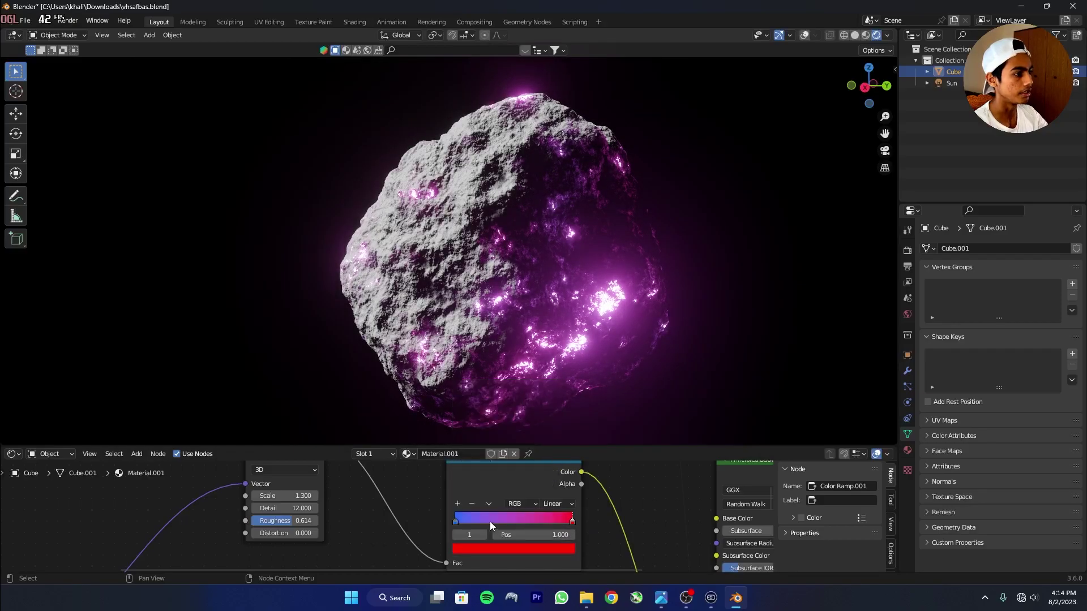
Change the second Color Ramp's interpolation to Constant.
click(548, 505)
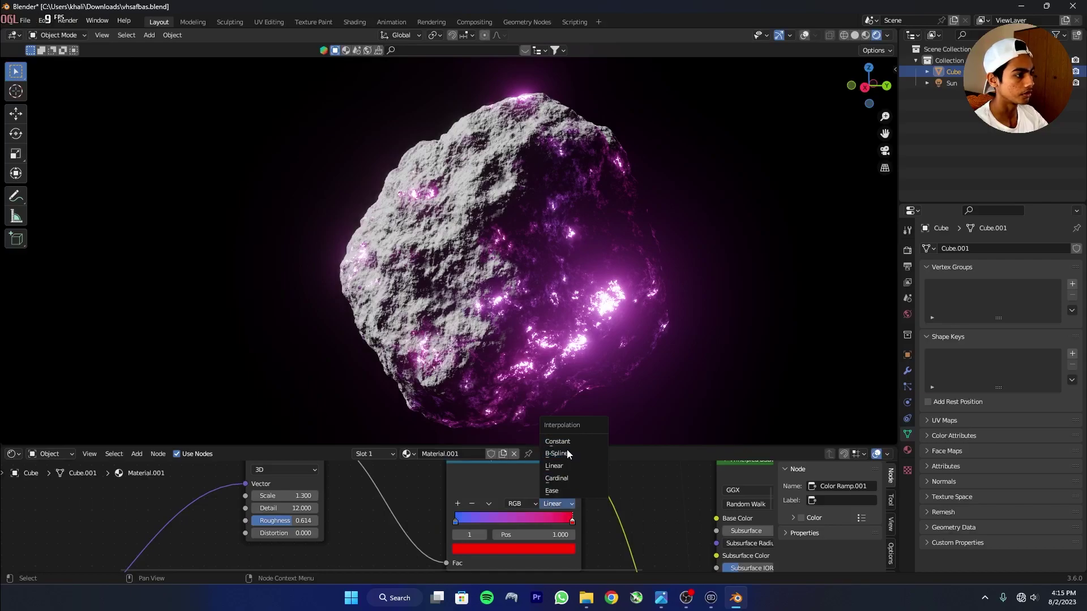
click(570, 469)
click(566, 504)
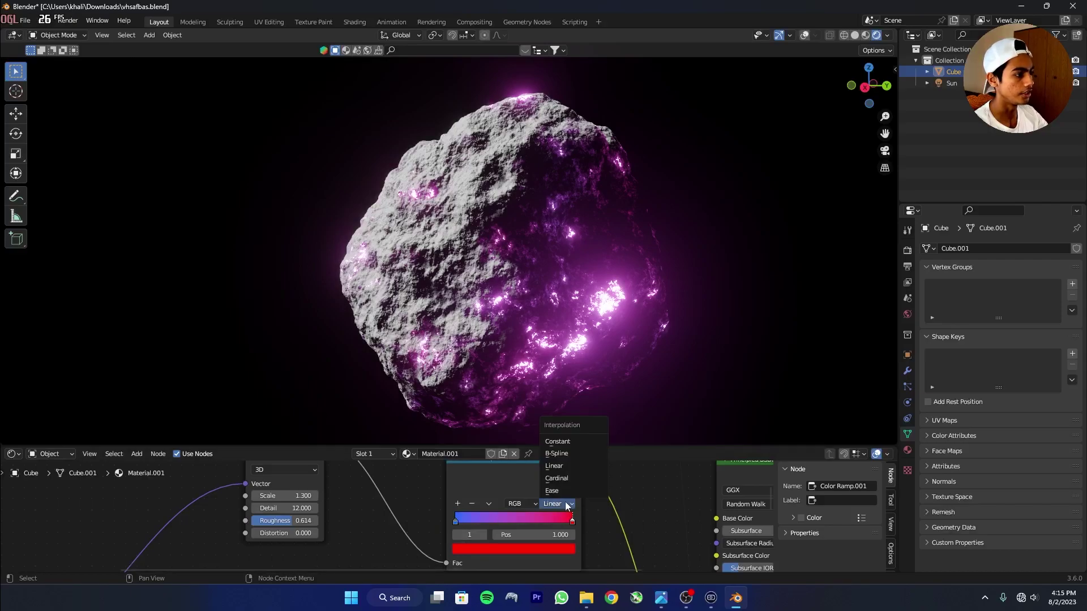
click(560, 443)
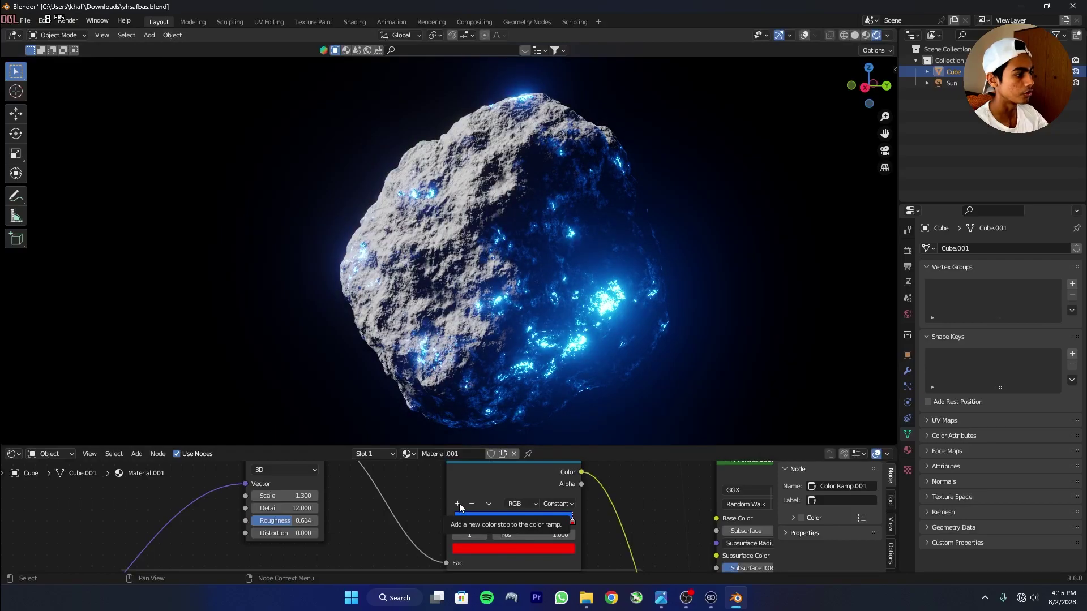
Add a middle stop to the second Color Ramp at position 0.5 and colour it orange-yellow.
click(459, 504)
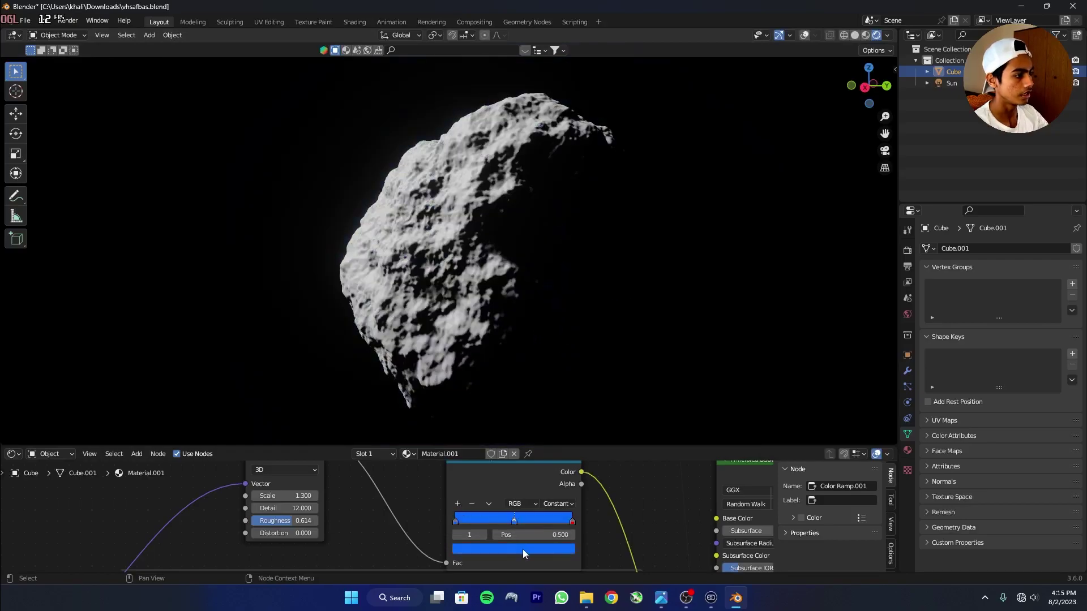
click(524, 550)
drag(507, 439, 473, 459)
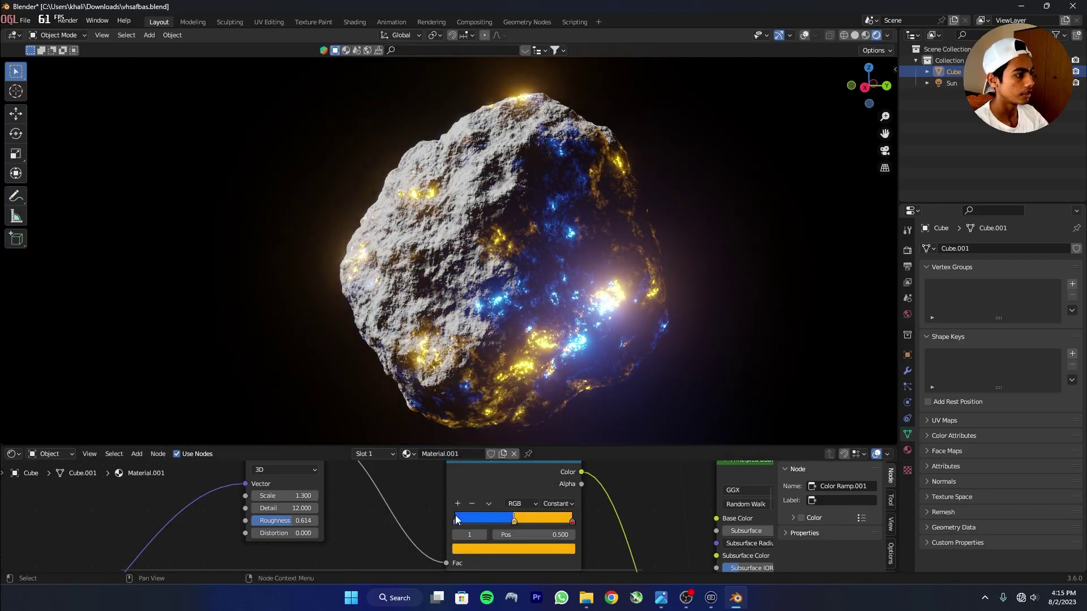
Slide the second Color Ramp's blue and red stops in close to the orange-yellow middle stop.
drag(455, 521, 499, 536)
click(560, 515)
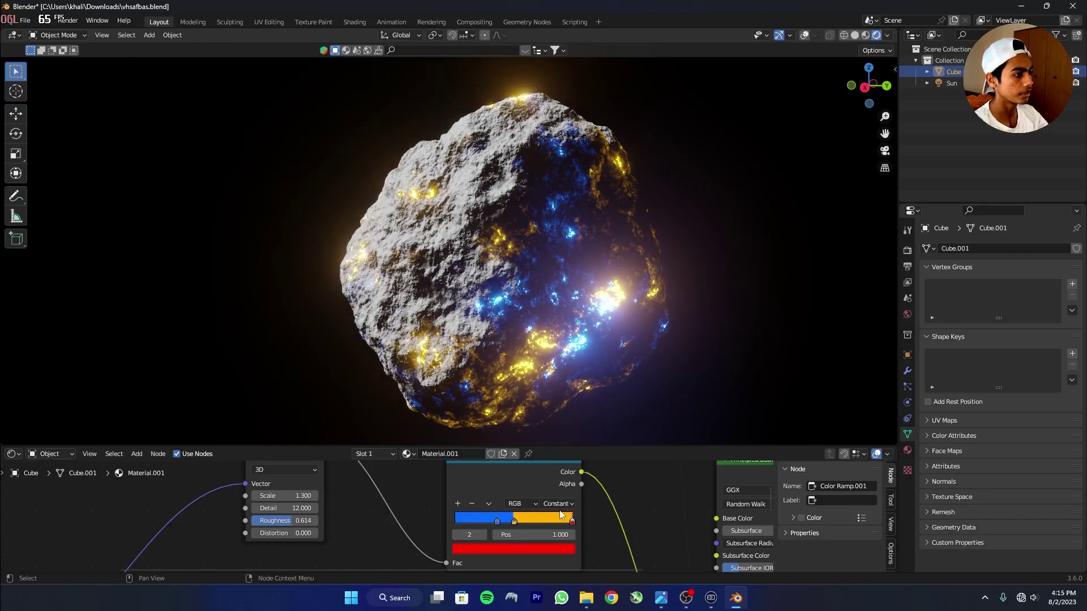
drag(571, 520, 516, 522)
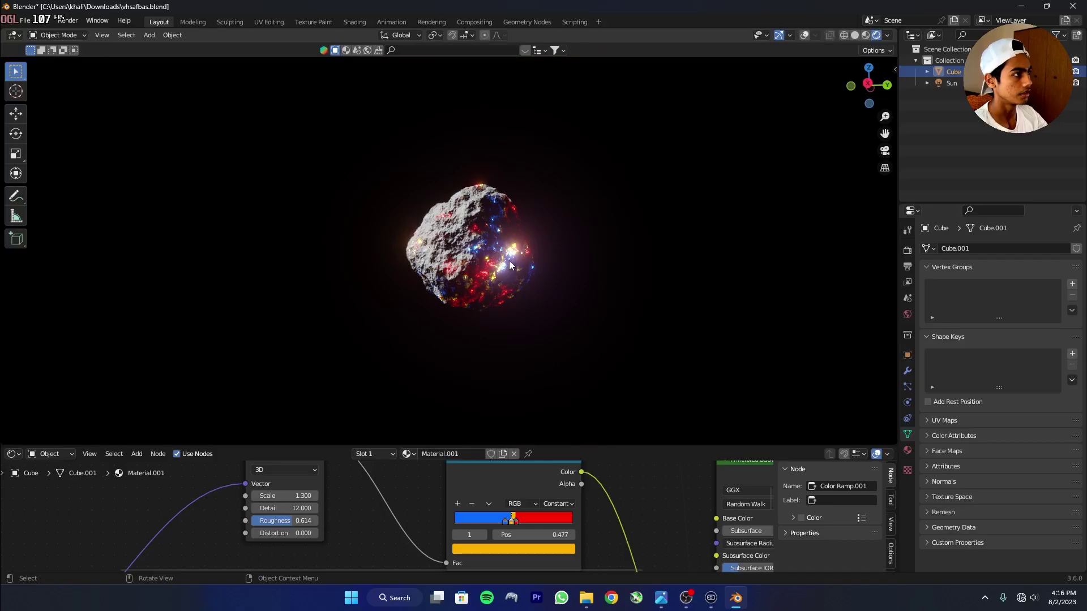
Add a camera, align it to the current view, and shift it so the rock sits centred in the frame.
key(shift+a)
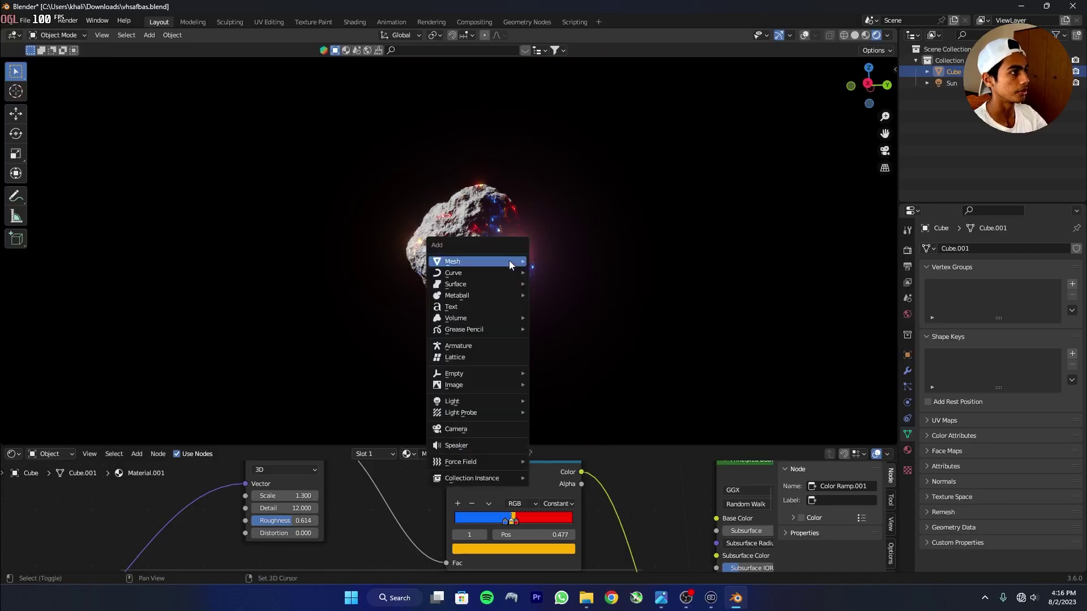
mouse_move(508, 261)
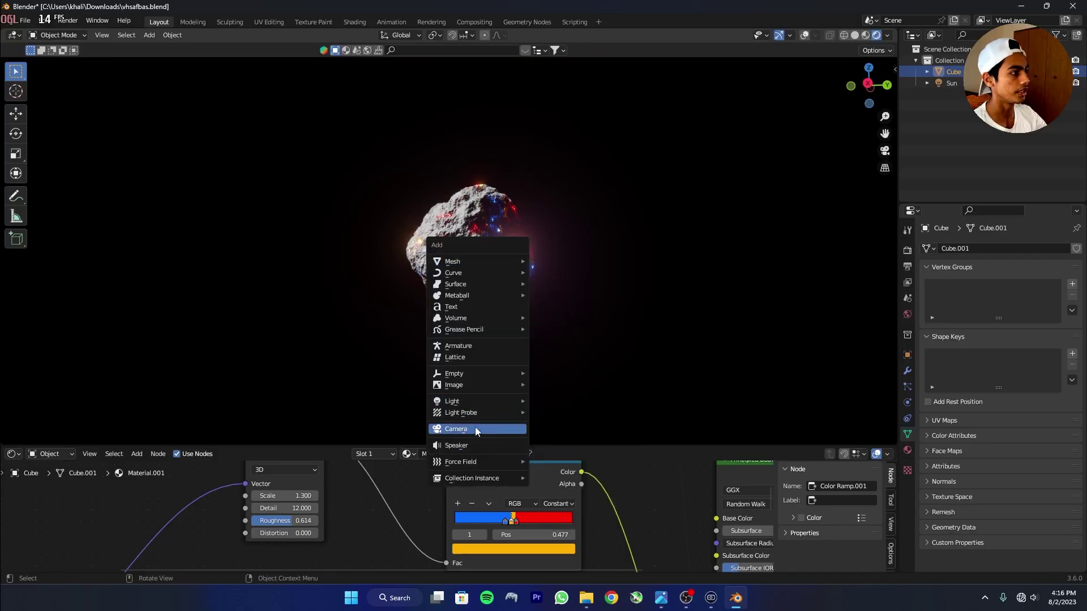
click(475, 429)
middle_drag(482, 297, 508, 275)
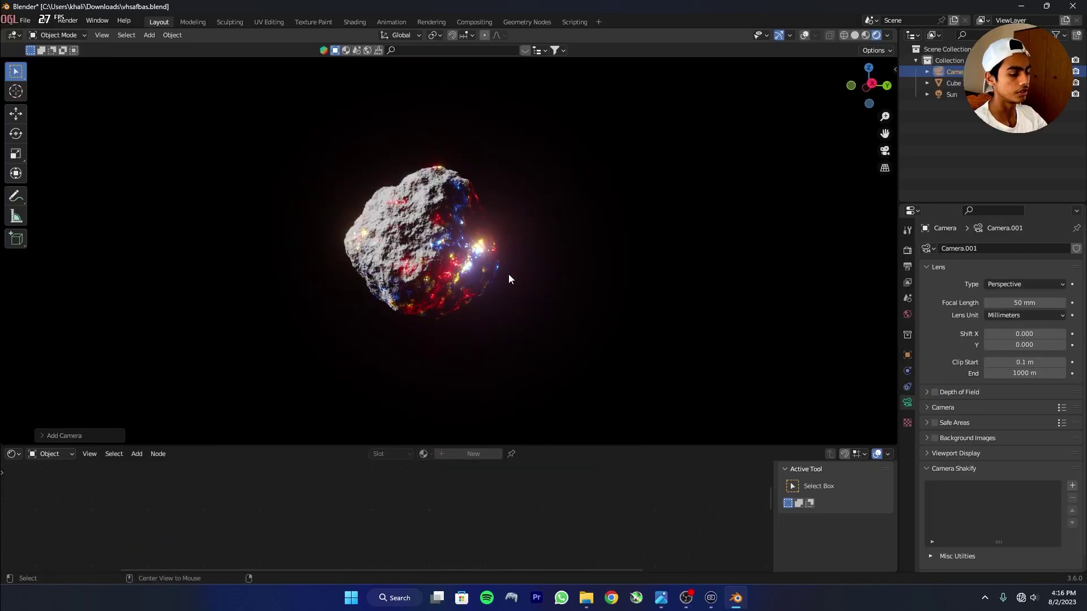
key(ctrl+alt+KP_0)
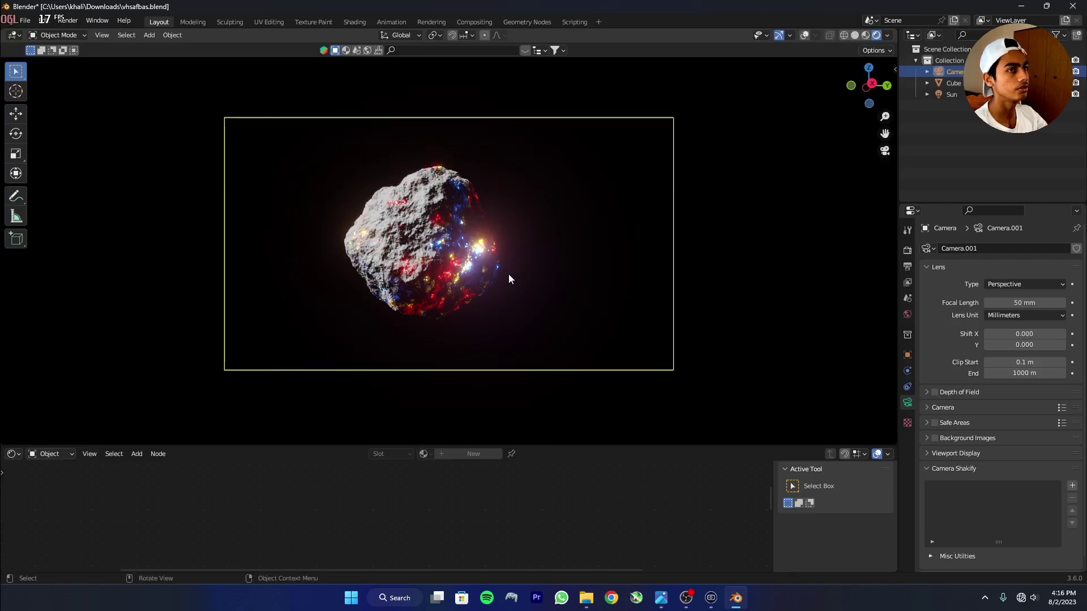
key(g)
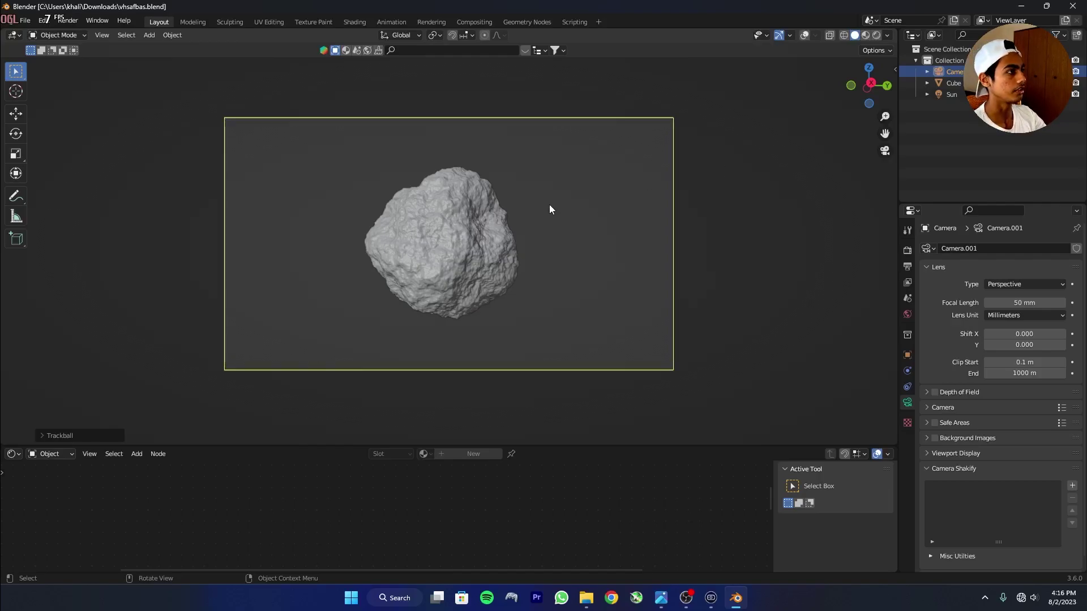
Add a cylinder mesh at the scene centre and shade it smooth.
key(shift+a)
mouse_move(531, 41)
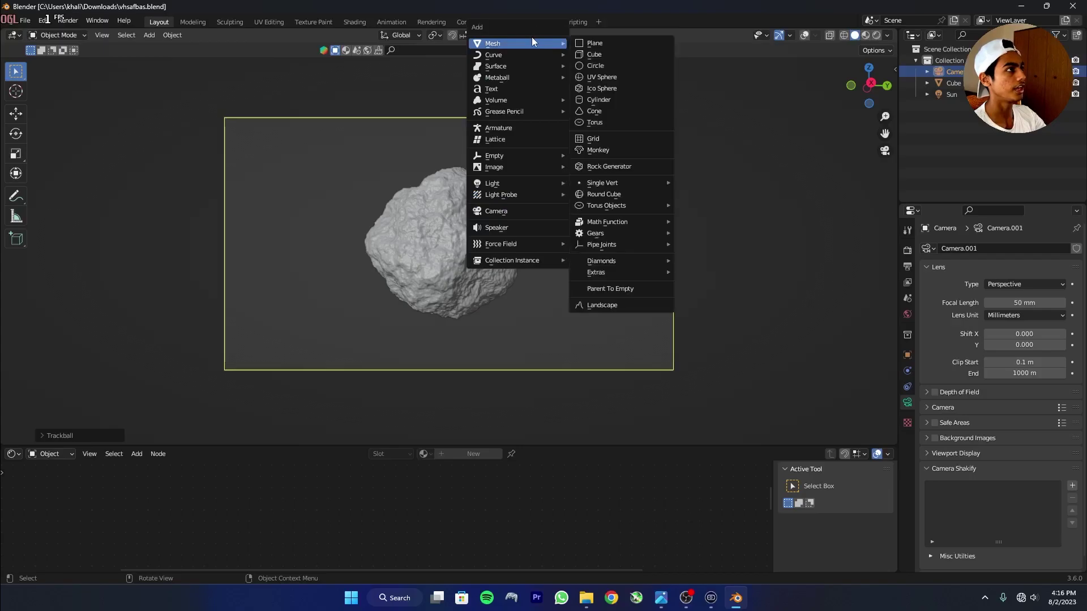
click(600, 101)
middle_drag(610, 101, 531, 204)
right_click(434, 234)
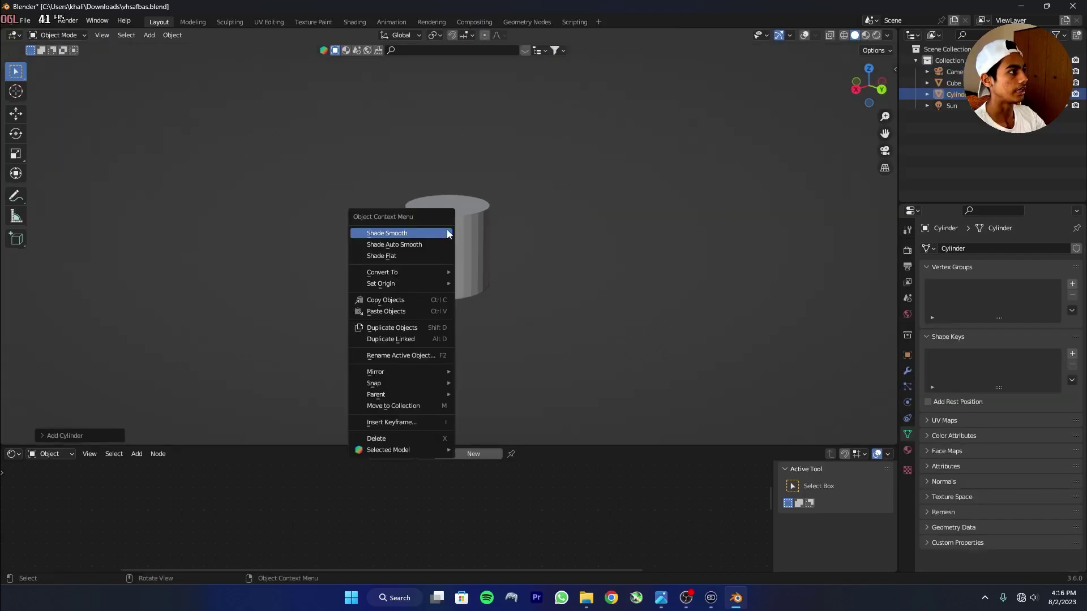
click(448, 234)
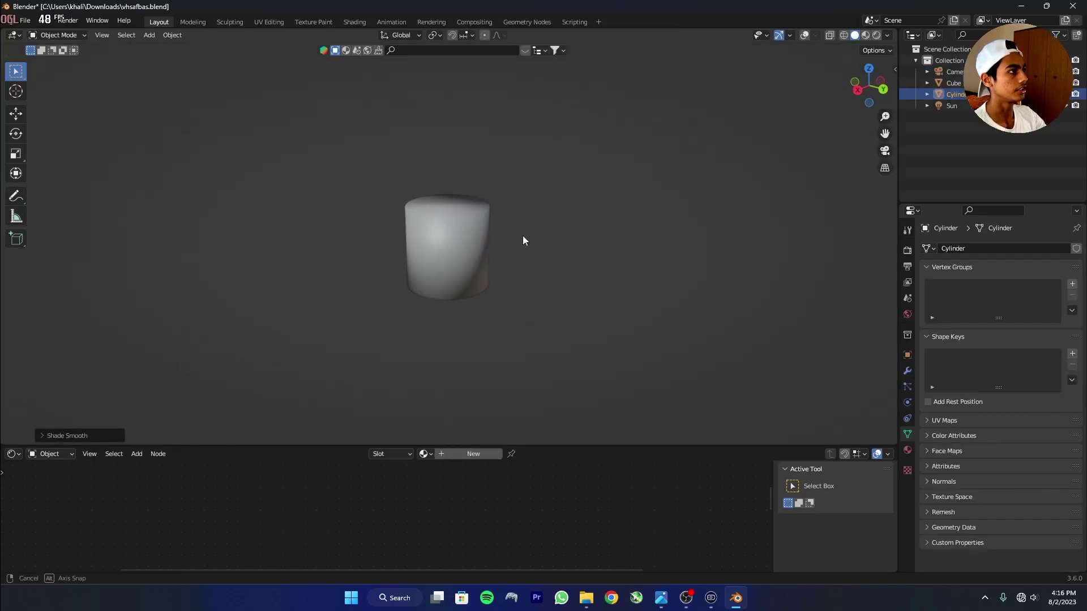
Show the viewport overlays, look through the camera, and rotate the cylinder so it lies diagonally across the frame.
click(806, 36)
mouse_move(383, 182)
middle_down()
mouse_move(381, 196)
mouse_move(368, 188)
middle_up()
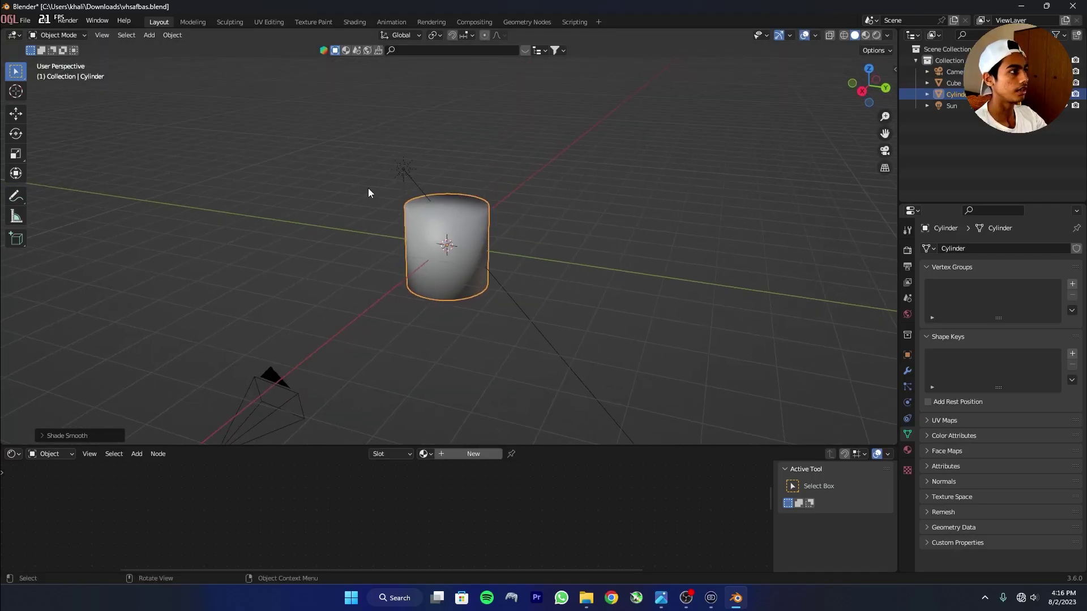
key(KP_0)
key(r)
click(609, 325)
click(583, 204)
Set the transform orientation to Local and stretch the cylinder along its local Z axis beyond the camera frame.
click(403, 35)
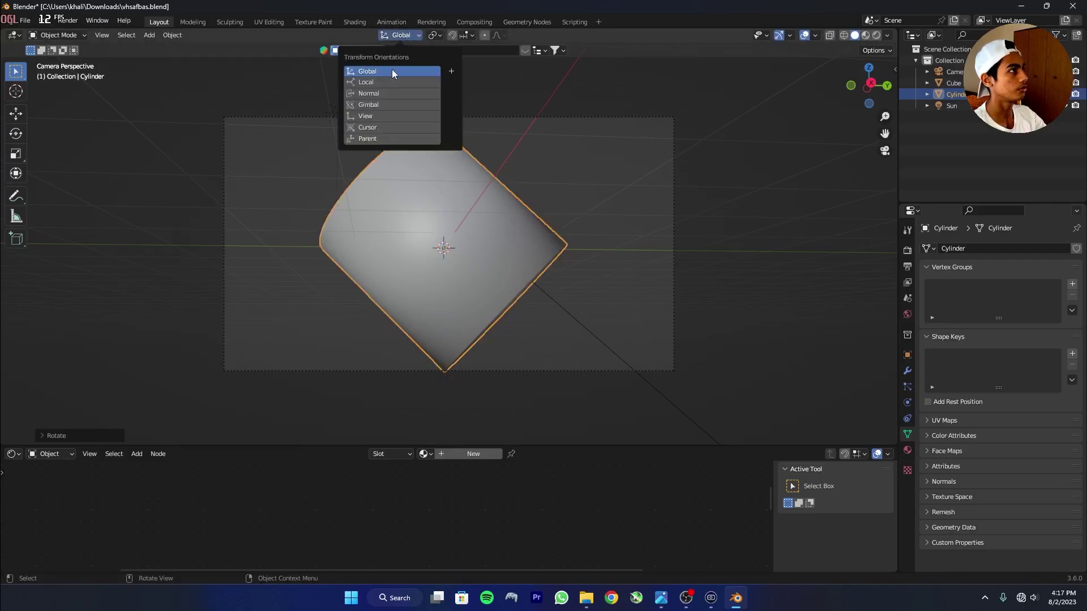
click(375, 82)
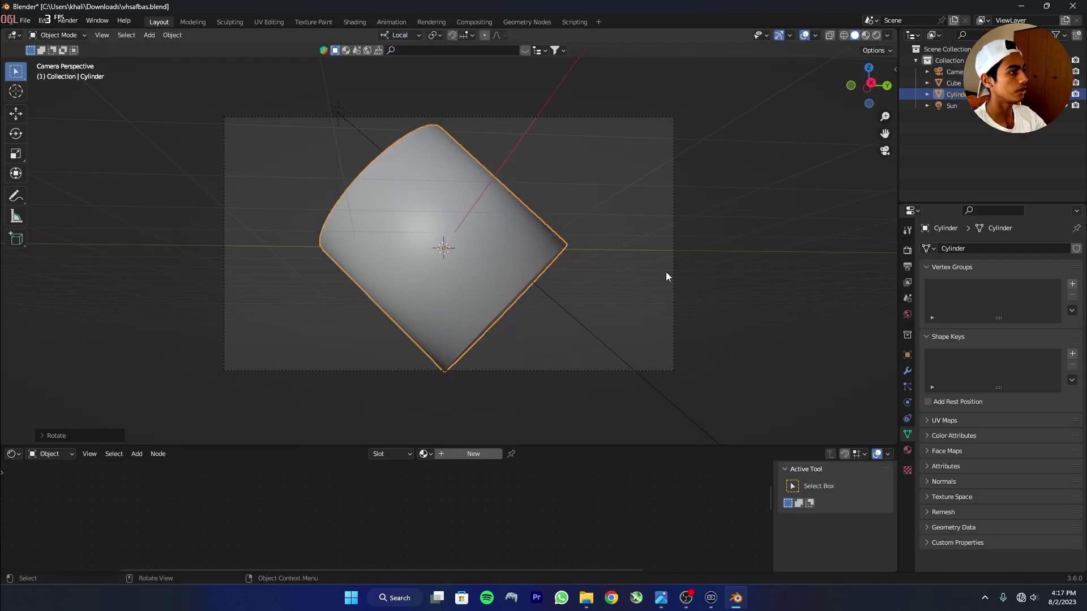
key(s)
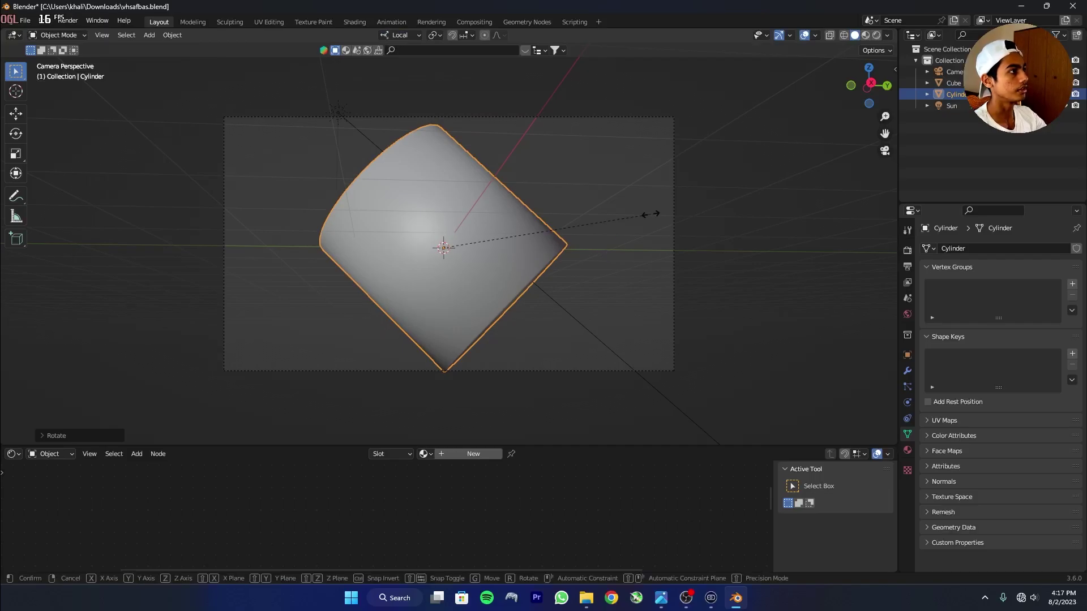
key(z)
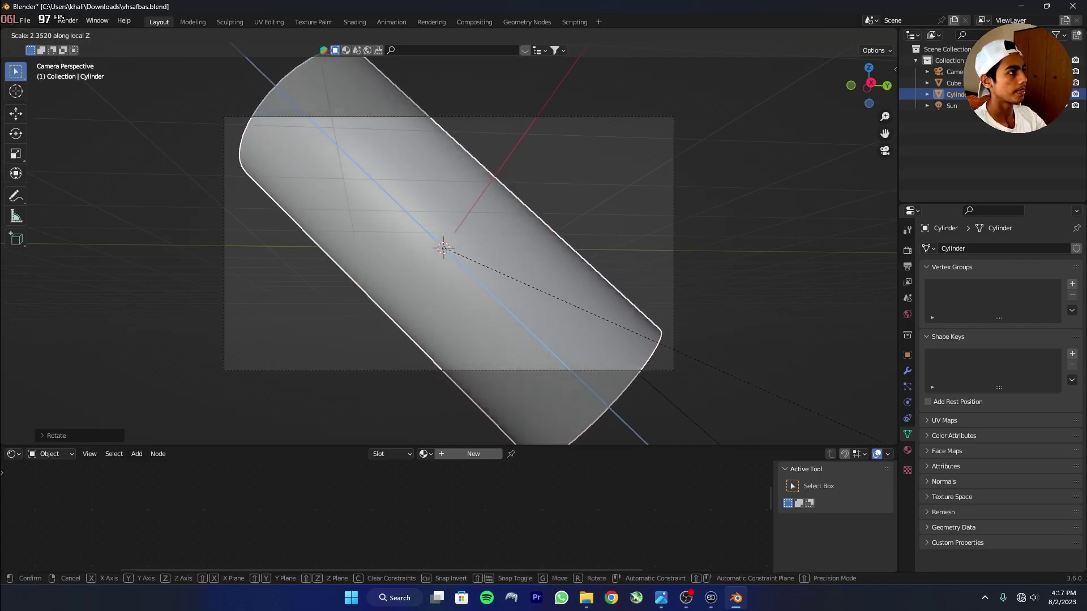
click(531, 231)
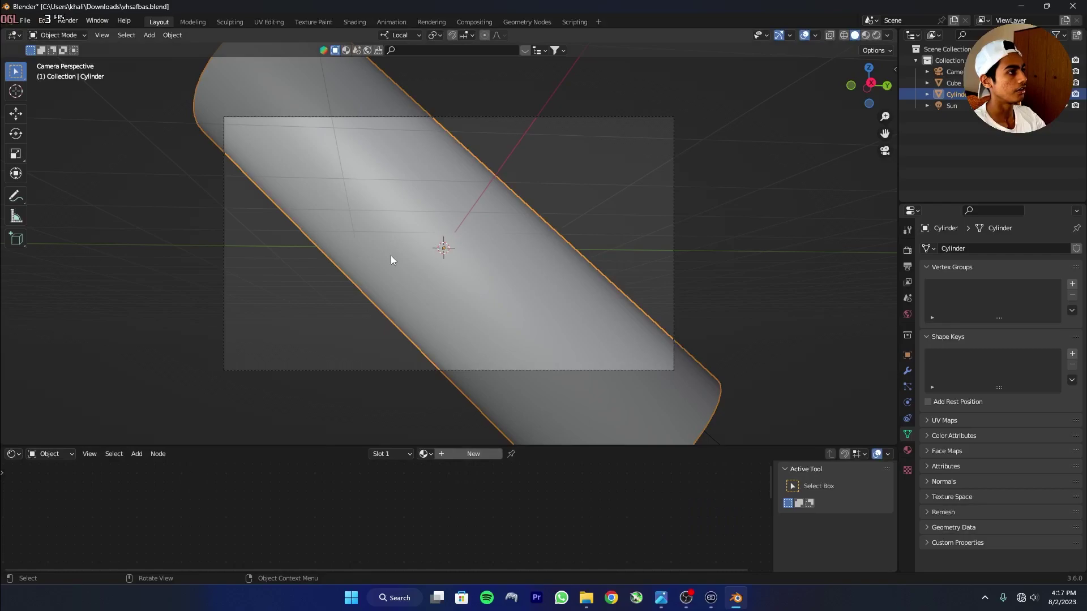
Create a new material for the cylinder and add a Noise Texture node to it.
click(460, 454)
key(shift+a)
text(noi)
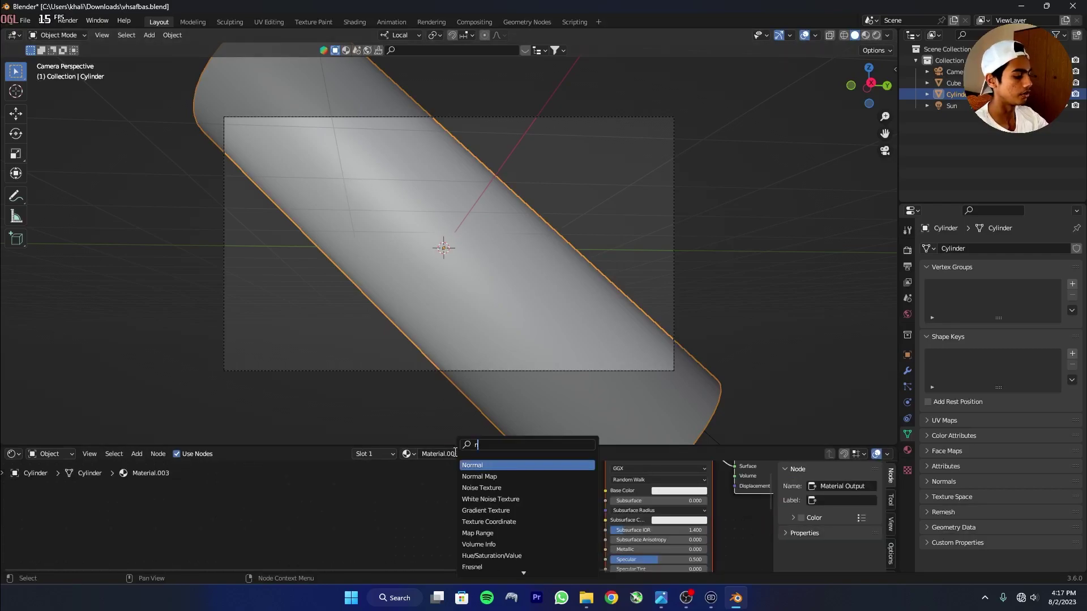
key(Return)
click(453, 459)
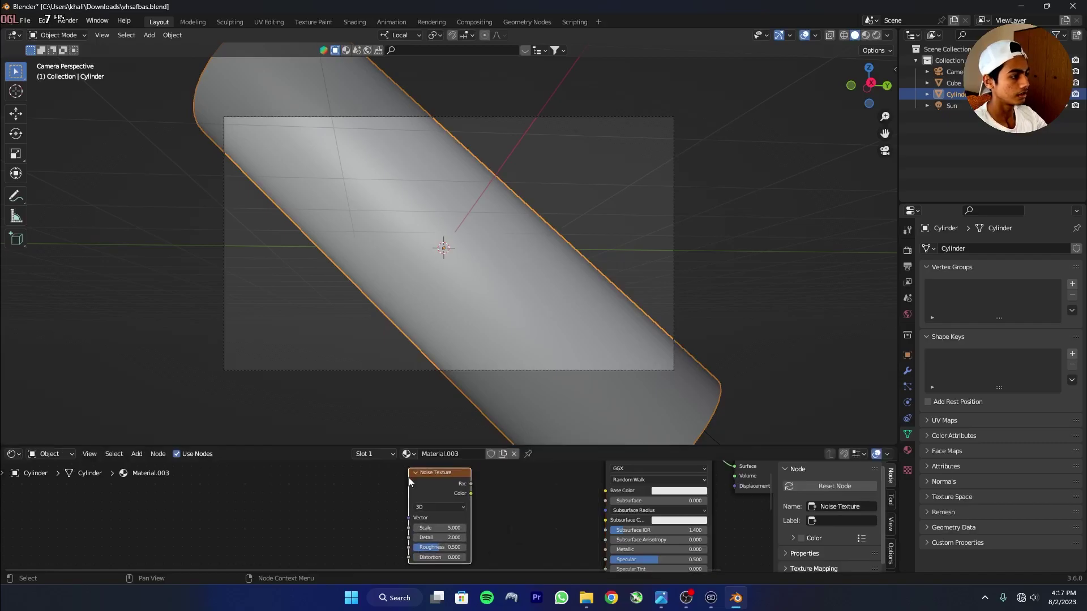
Add a Color Ramp node and arrange it between the Noise Texture and the Principled BSDF.
key(shift+a)
text(c)
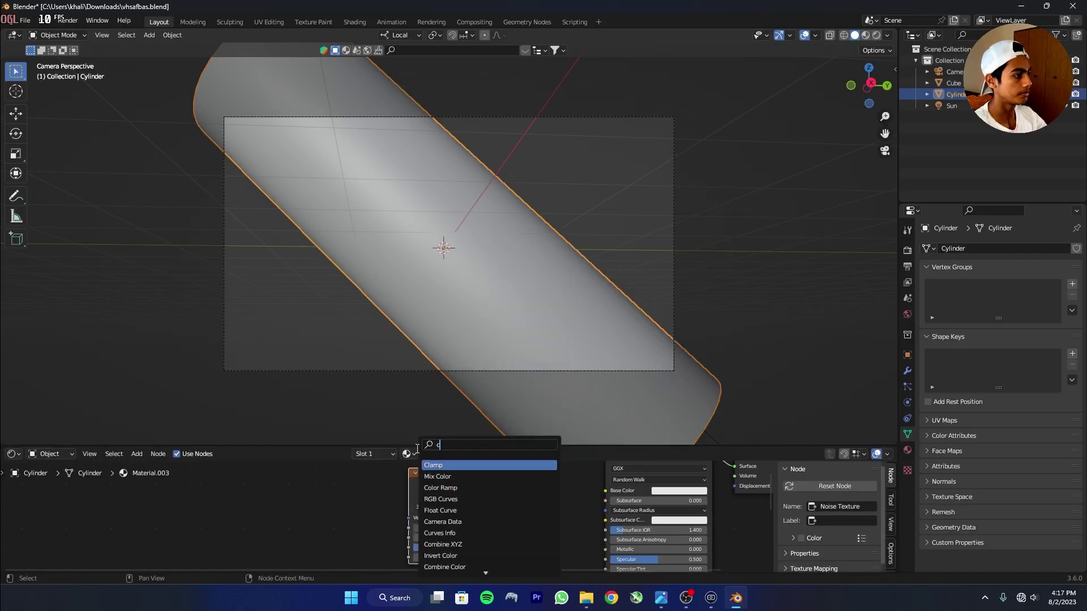
key(Down)
key(Down)
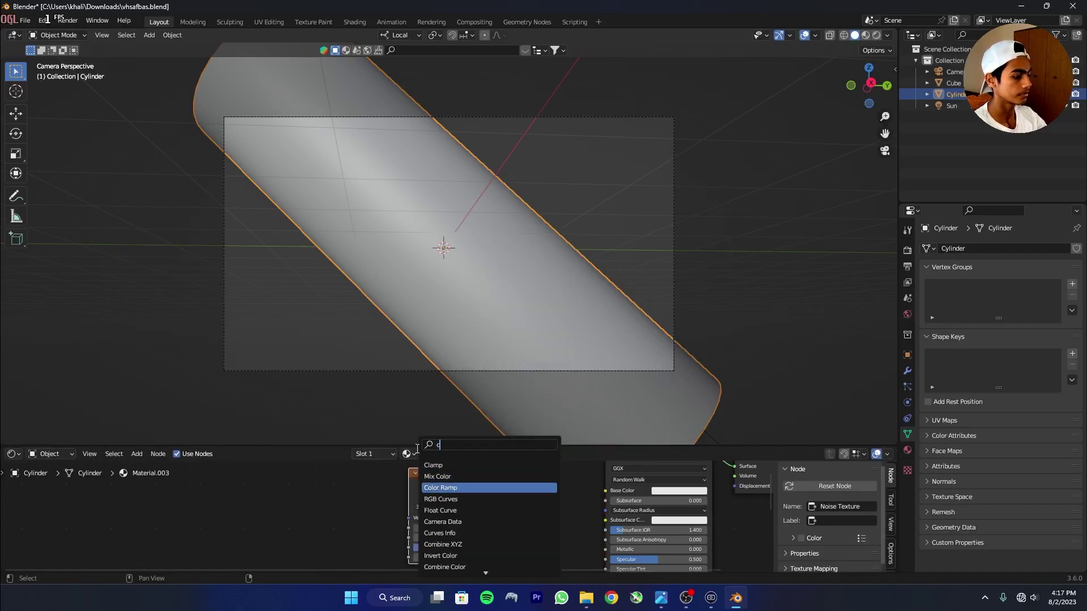
key(Return)
click(493, 482)
drag(538, 489, 511, 492)
click(411, 487)
drag(428, 482, 327, 503)
drag(523, 488, 442, 490)
Add Texture Coordinate and Mapping nodes to the Noise Texture and connect its Color to the Color Ramp's Fac.
click(316, 515)
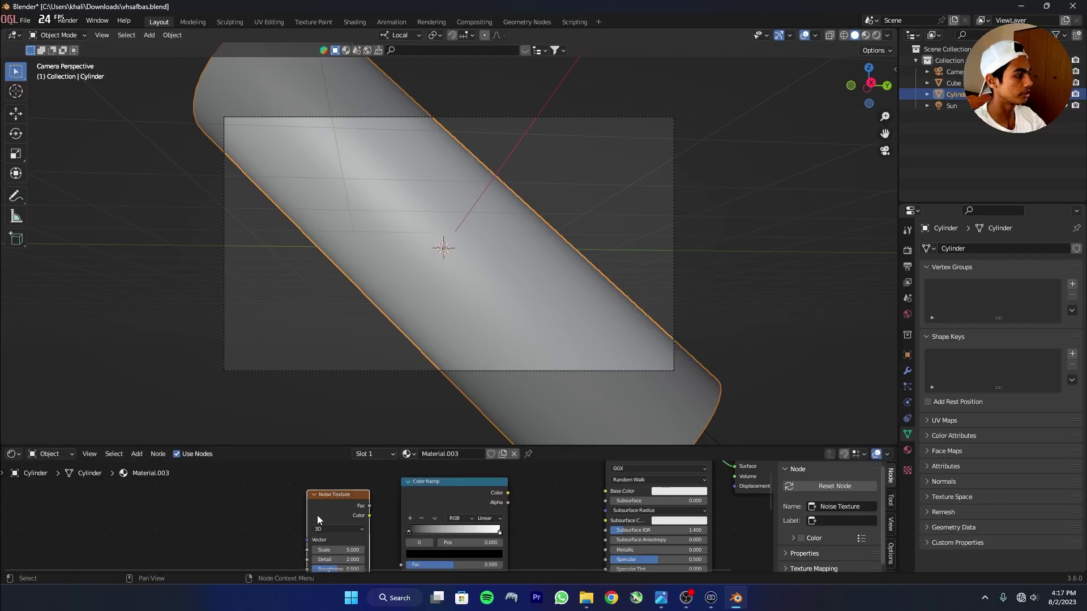
key(ctrl+t)
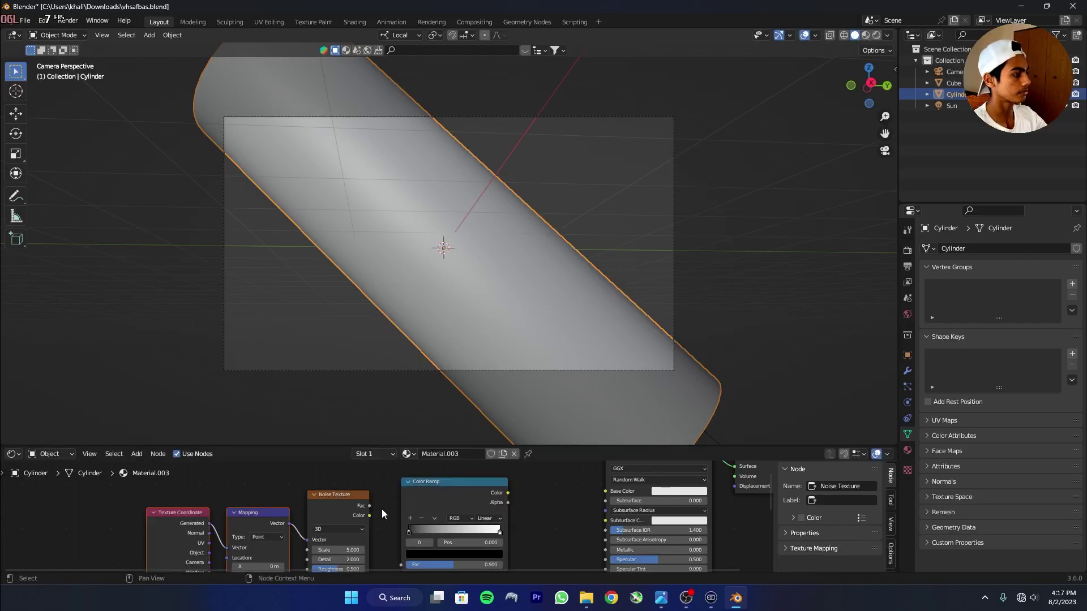
drag(370, 515, 399, 533)
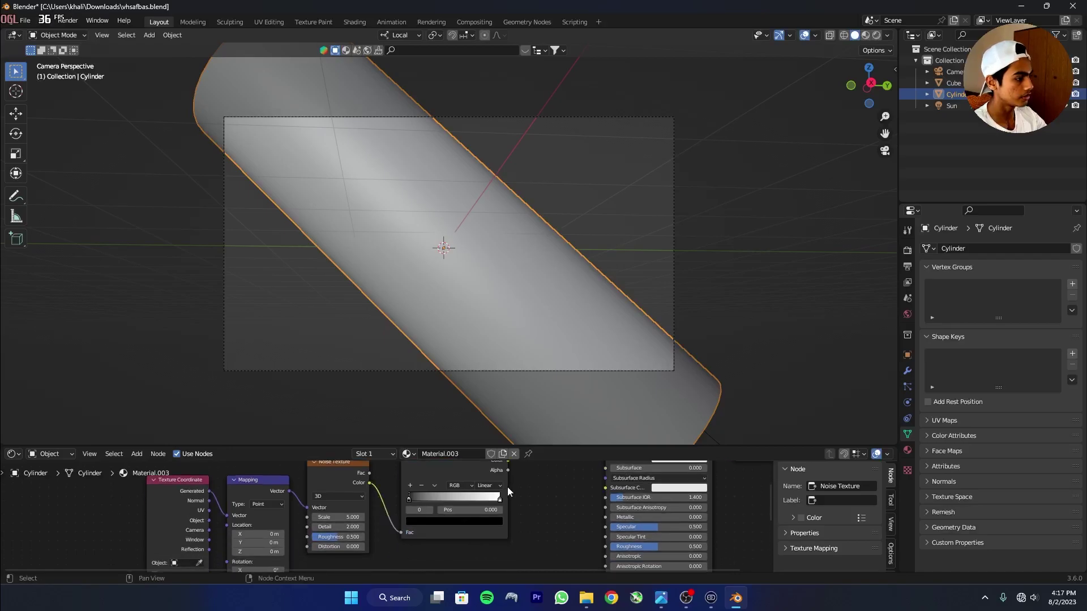
Connect the Color Ramp's Color output to the Principled BSDF's Emission input.
middle_drag(506, 481, 484, 515)
drag(487, 491, 515, 566)
drag(485, 496, 592, 543)
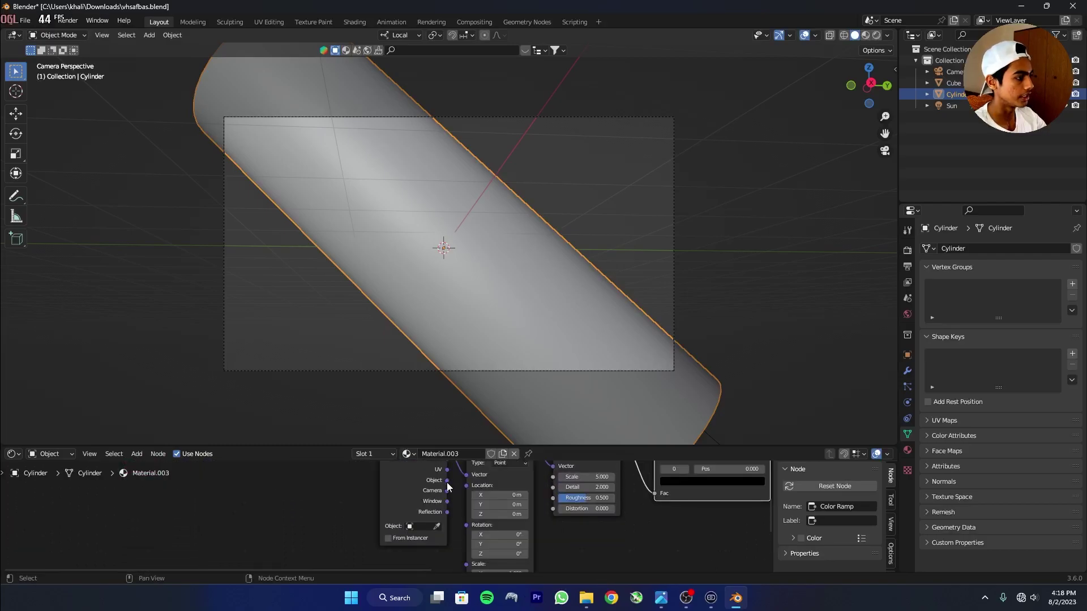
Connect the Texture Coordinate's Object output to the Mapping node's Vector input.
middle_drag(456, 480, 448, 505)
drag(446, 504, 466, 499)
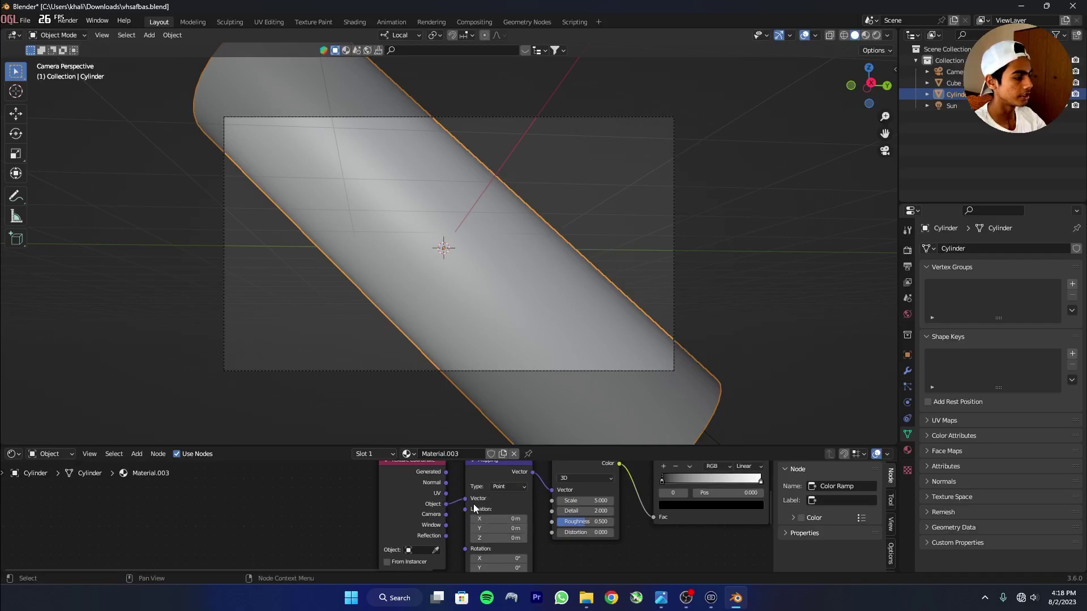
scroll(553, 554, down, 2)
middle_drag(531, 551, 505, 498)
scroll(504, 498, up, 5)
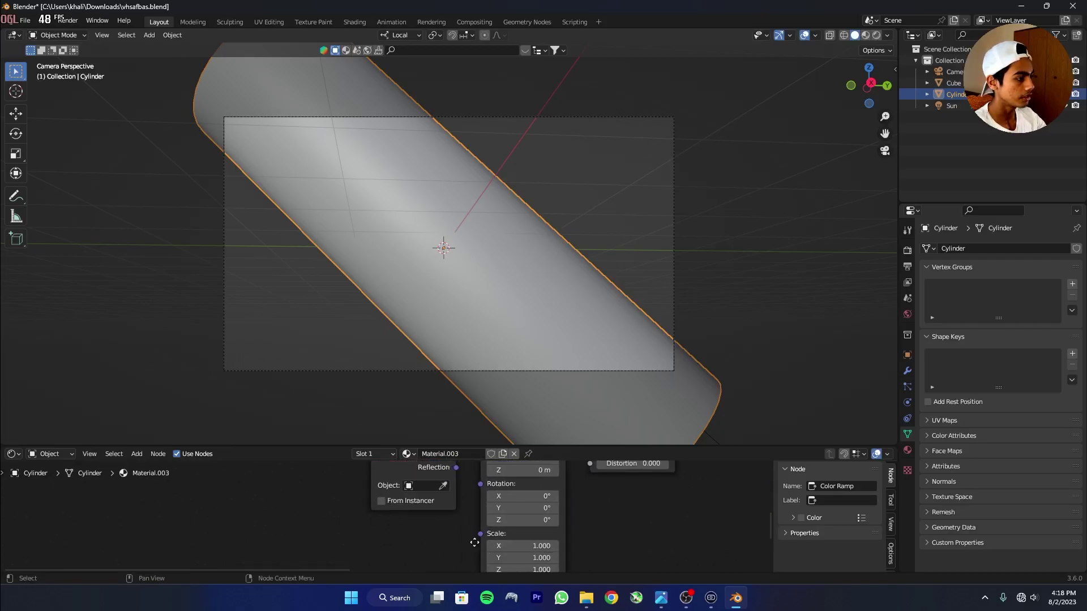
middle_drag(486, 548, 444, 531)
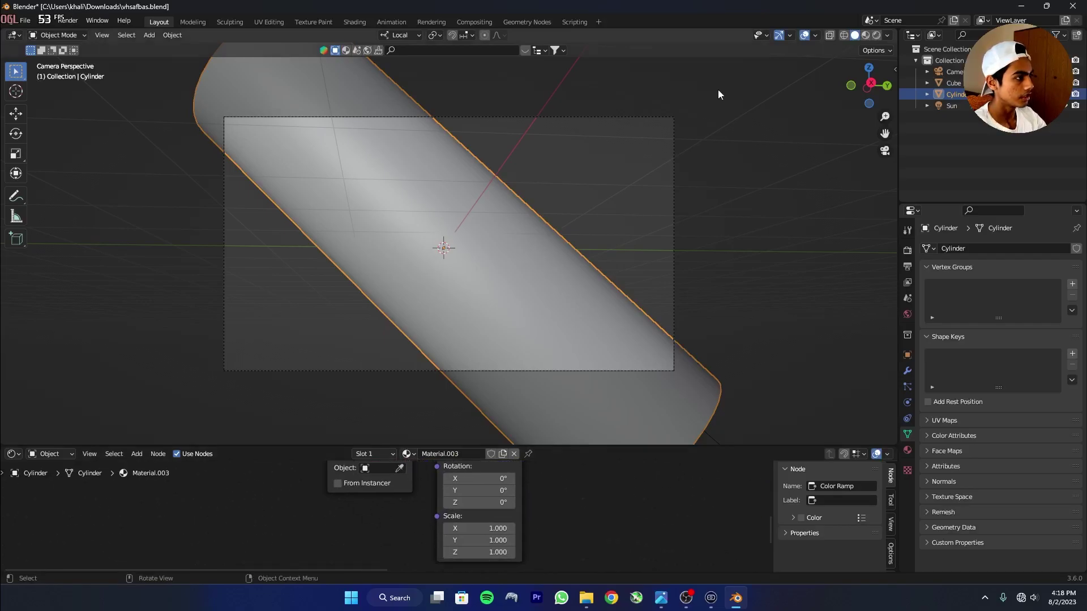
Show the rendered view and set the cylinder material's Blend Mode to Alpha Blend and Shadow Mode to None.
click(879, 35)
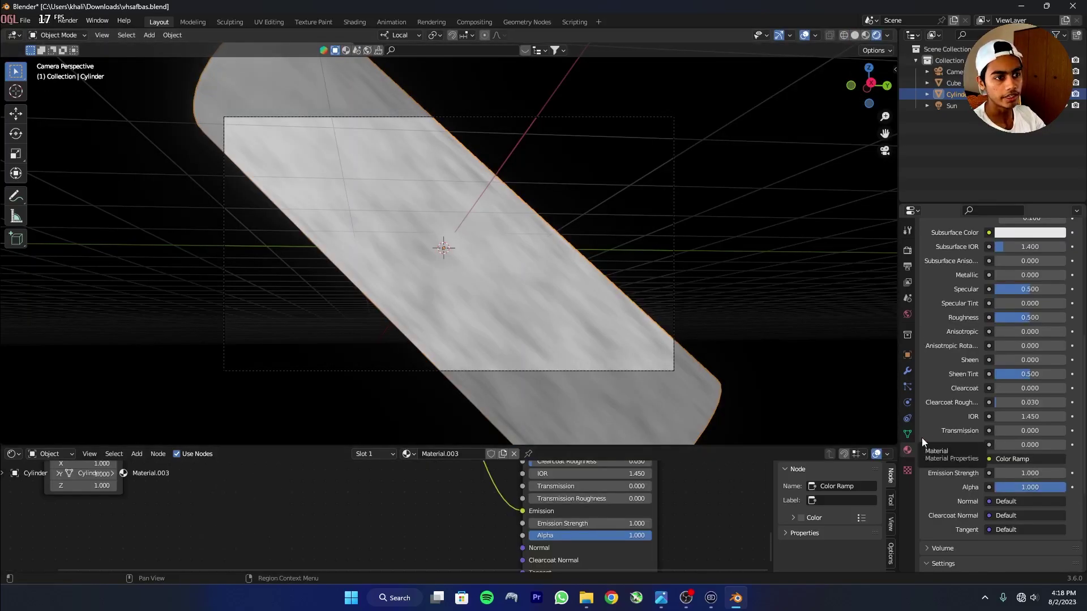
scroll(938, 515, down, 3)
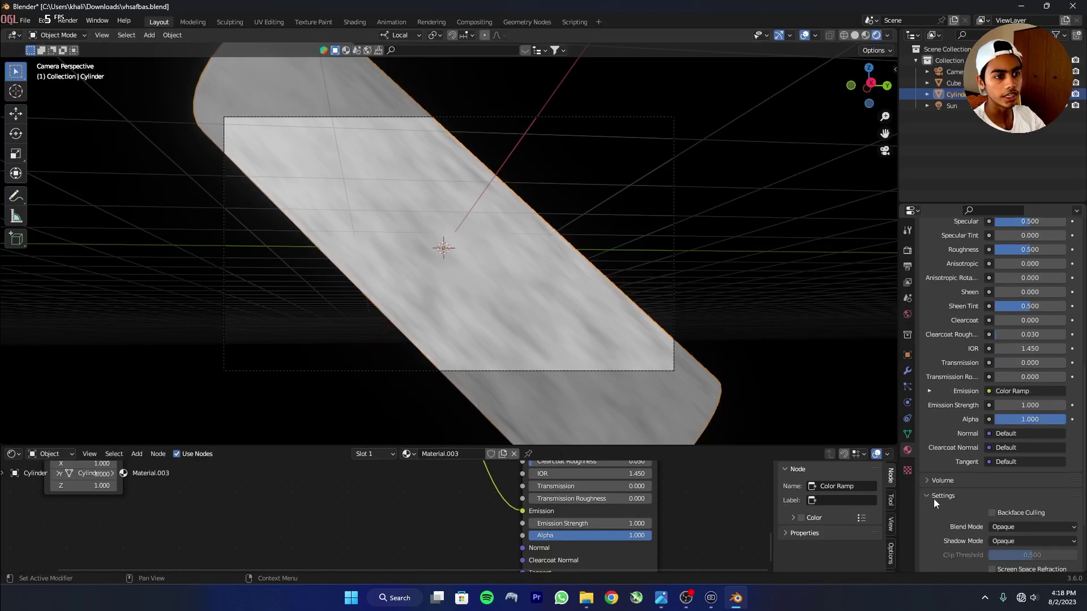
click(1012, 528)
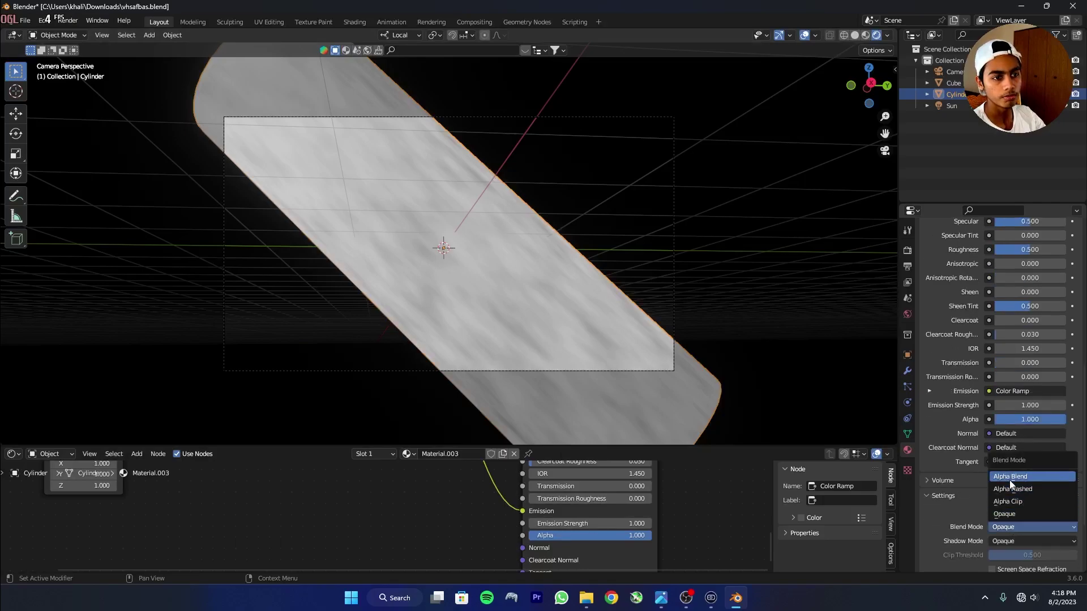
click(1010, 476)
click(1020, 540)
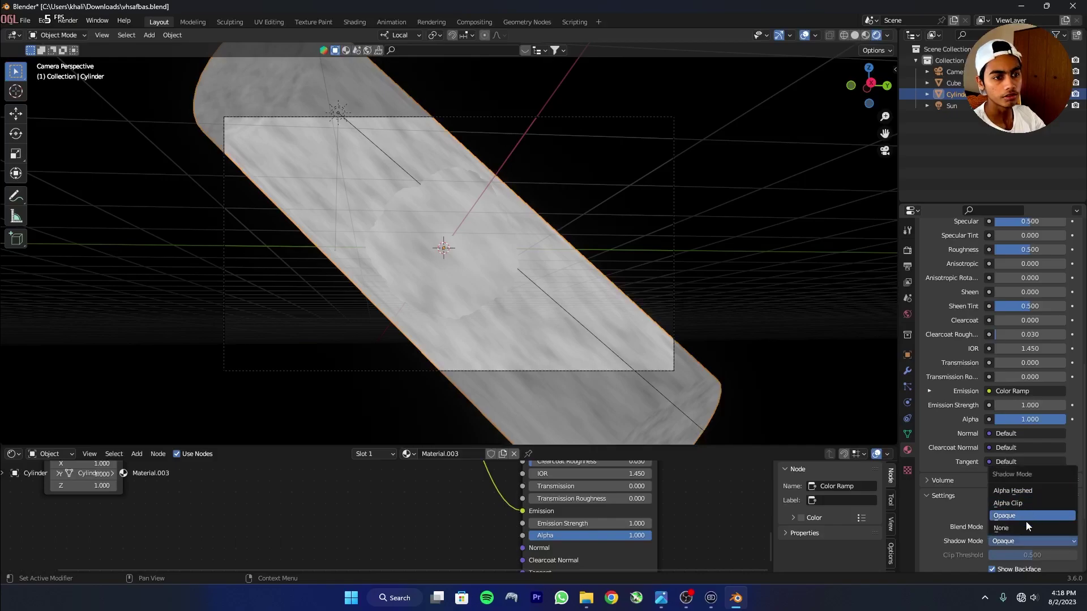
click(1019, 528)
Lower the Principled BSDF's Alpha to 0.016 and move the Color Ramp's black stop towards the white stop.
scroll(703, 539, up, 1)
drag(703, 539, 550, 539)
middle_drag(185, 504, 426, 528)
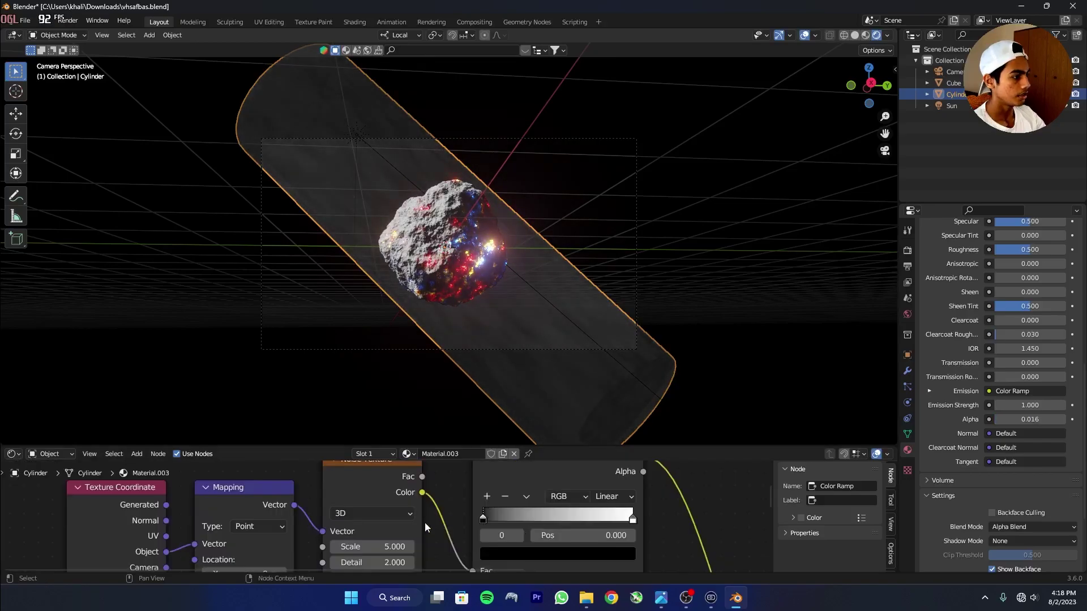
drag(483, 520, 565, 548)
Set the Mapping node's Z scale to 0.280 to stretch the noise along the cylinder.
scroll(566, 548, up, 1)
middle_drag(565, 548, 730, 469)
middle_drag(558, 558, 585, 544)
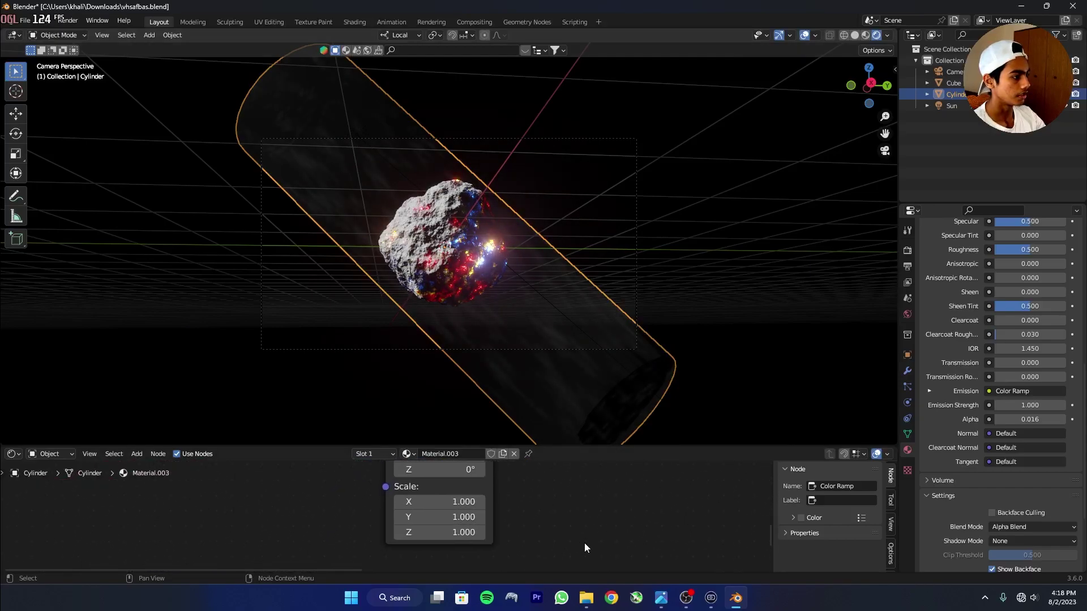
drag(460, 532, 422, 533)
Set the Principled BSDF's Emission Strength to 100 and lower its Alpha to 0.007.
scroll(733, 501, down, 2)
scroll(732, 501, down, 6)
middle_drag(653, 514, 461, 502)
scroll(597, 512, up, 5)
double_click(576, 523)
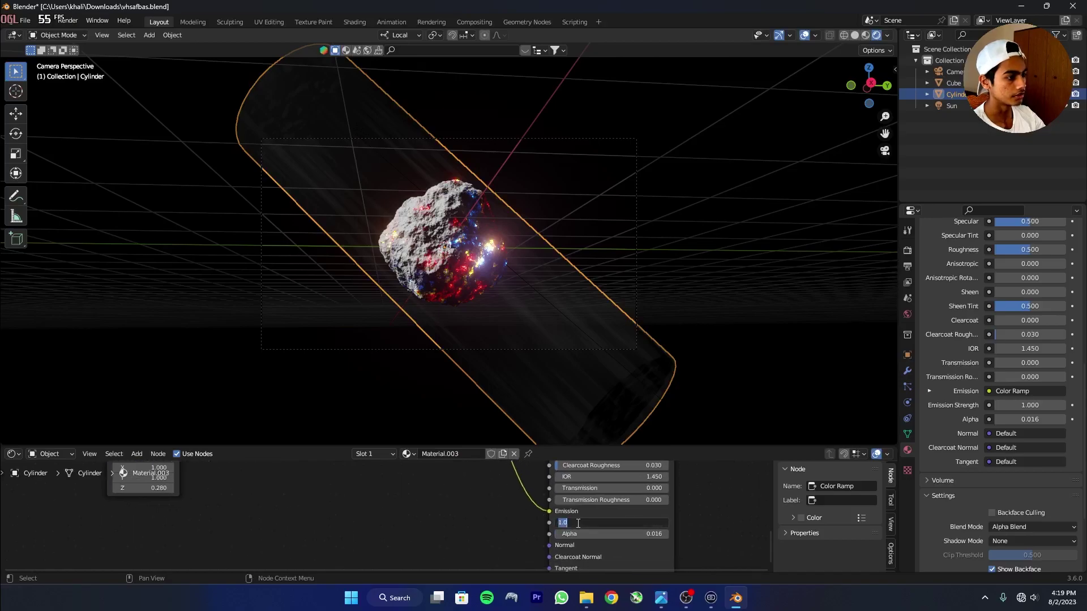
text(100)
key(Return)
drag(639, 535, 622, 536)
Raise the Mapping node's Y scale to 3.870 to make the streaks thinner.
middle_drag(150, 479, 308, 526)
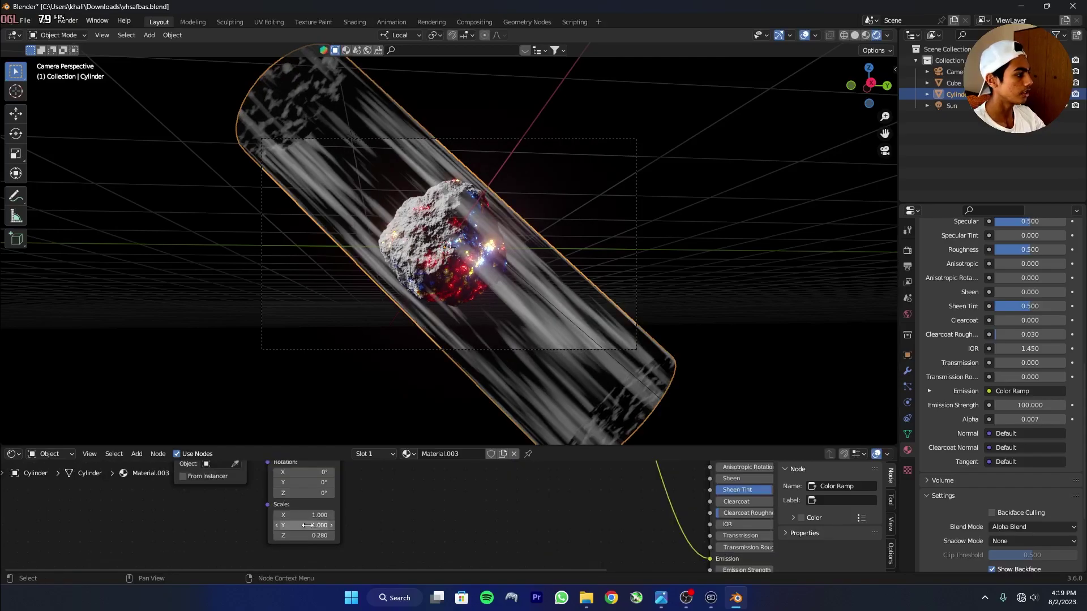
mouse_move(307, 525)
mouse_down()
mouse_move(581, 525)
mouse_move(553, 525)
mouse_up()
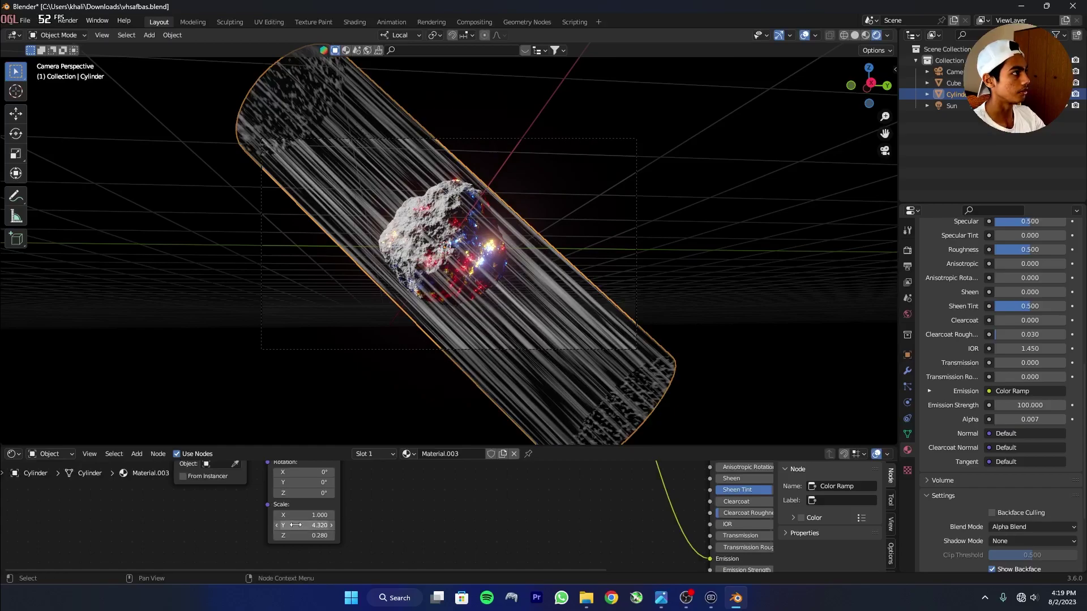
drag(301, 525, 252, 525)
Move the Color Ramp's black stop to position 0.659 to reduce the number of streaks.
mouse_move(580, 496)
middle_down()
mouse_move(526, 482)
mouse_move(514, 506)
middle_up()
drag(470, 514, 480, 515)
scroll(368, 517, down, 1)
scroll(374, 525, up, 1)
Change the Color Ramp's white stop to red.
middle_drag(375, 525, 541, 471)
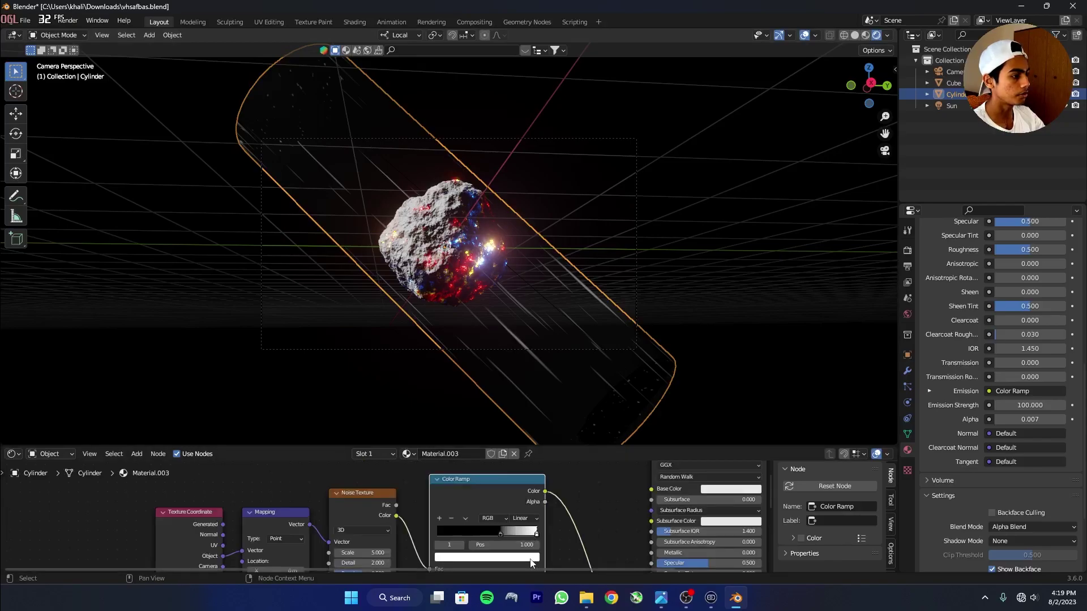
click(531, 559)
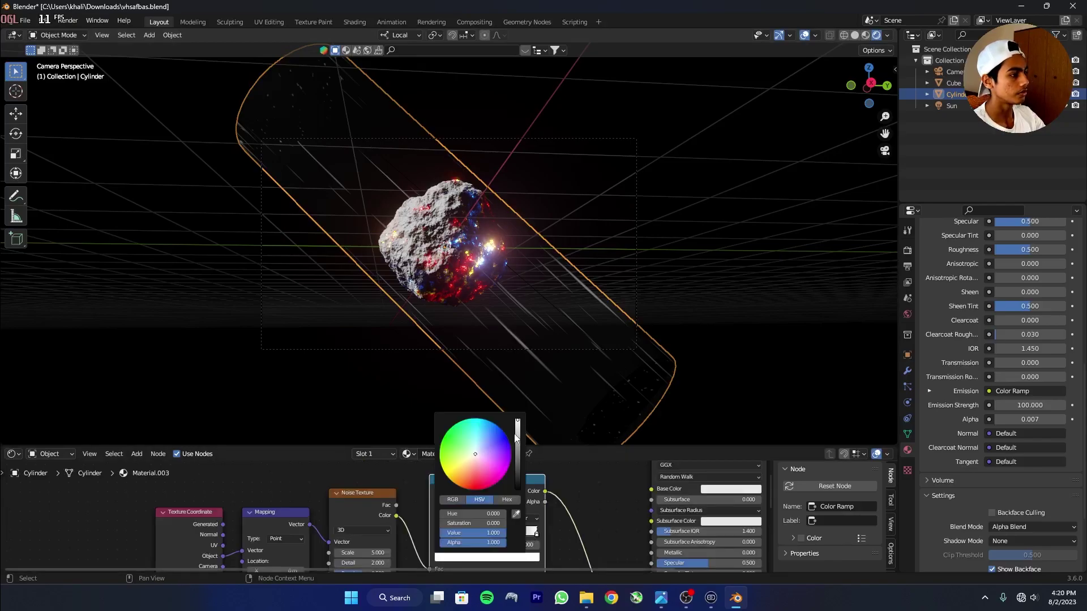
click(509, 557)
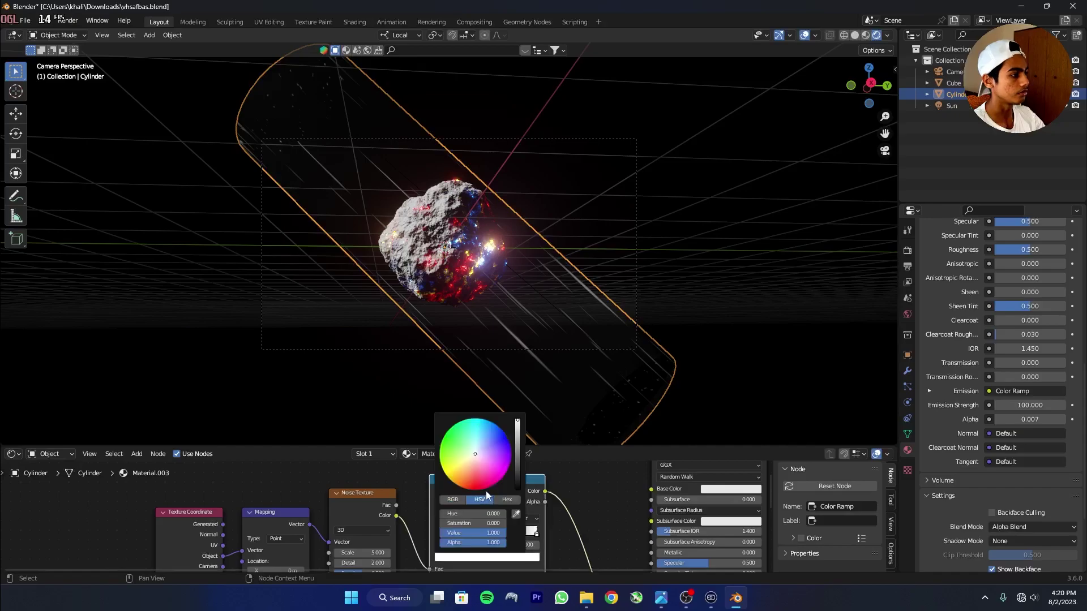
click(484, 491)
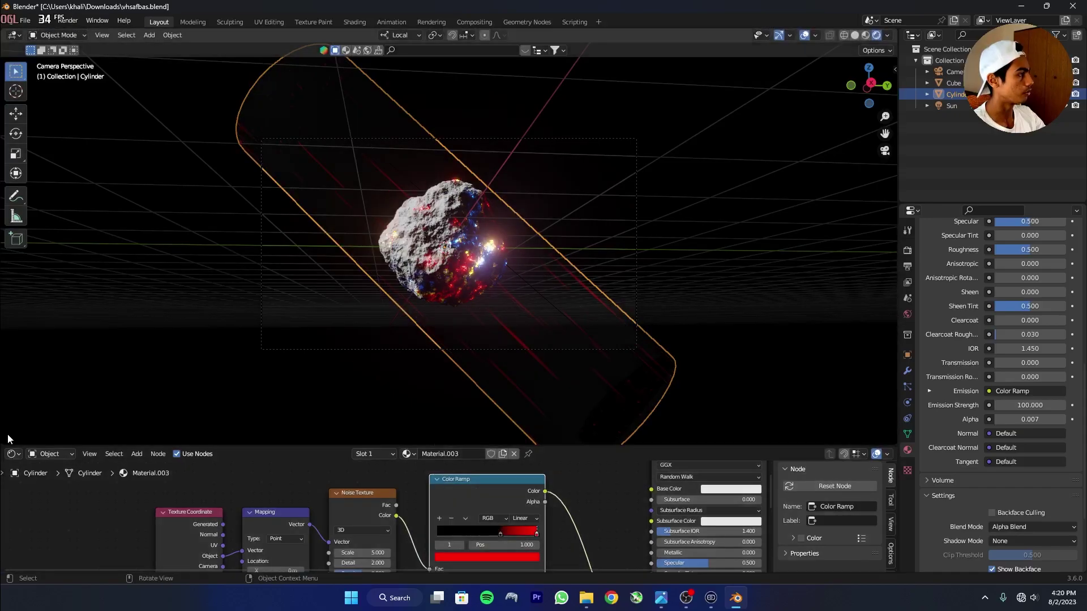
Split off a new area between the viewport and the node editor and turn it into a Timeline.
drag(4, 445, 10, 350)
click(14, 358)
click(140, 403)
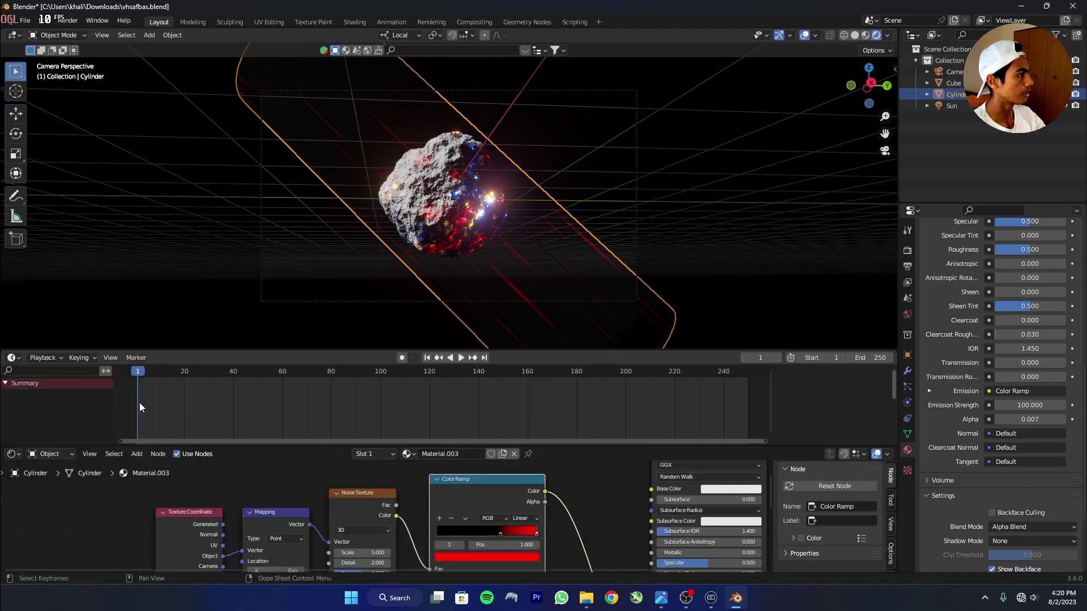
Keyframe the Mapping node's Location at 0 m on frame 1.
scroll(331, 562, up, 1)
middle_drag(330, 561, 492, 545)
scroll(420, 526, up, 3)
middle_drag(420, 526, 428, 565)
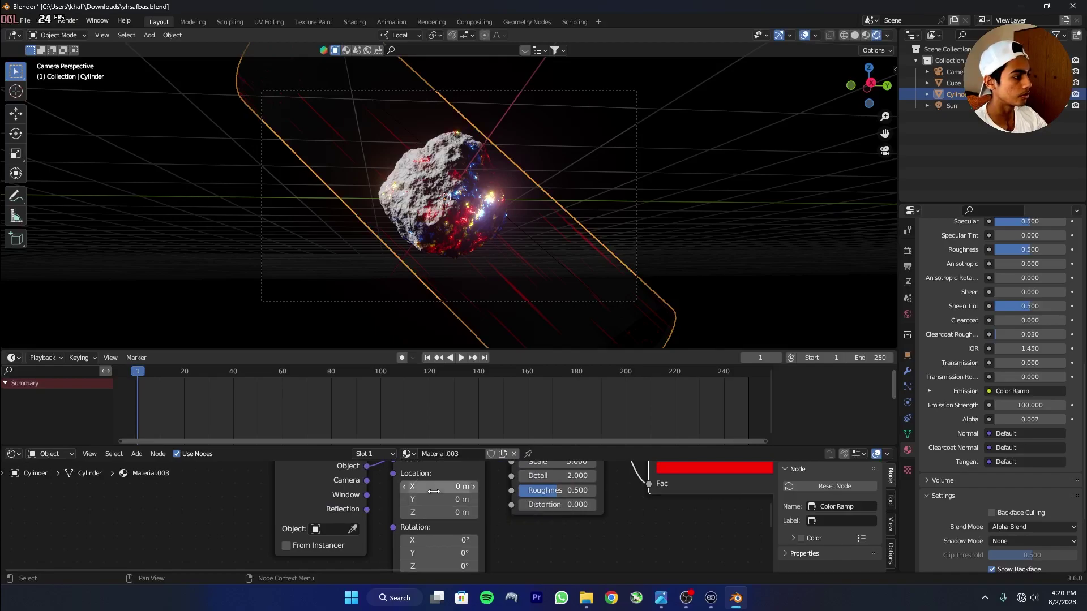
key(i)
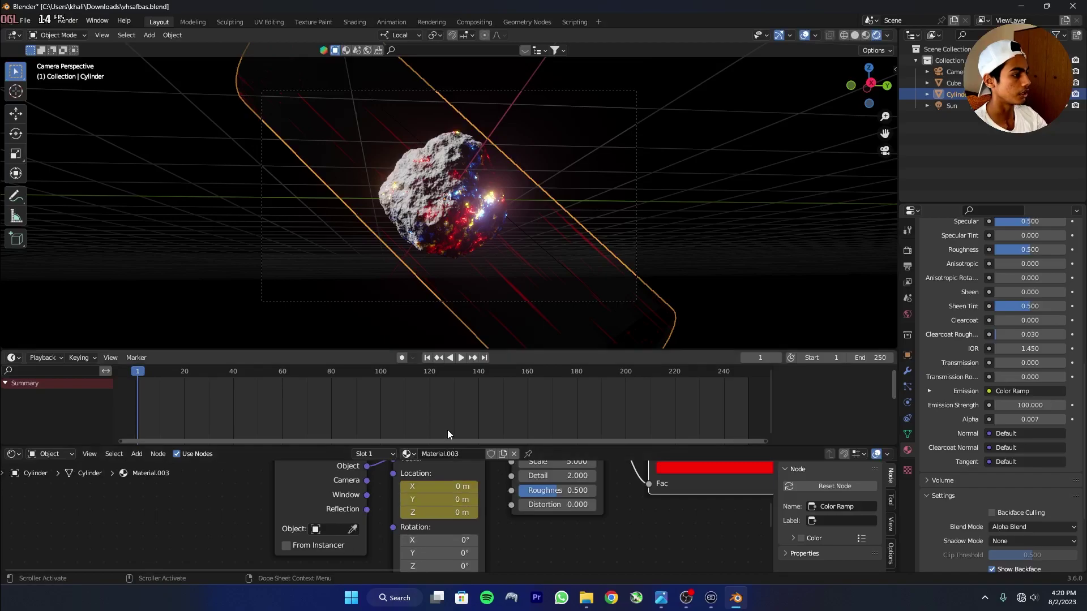
Set the animation's end frame to 120 and go to that frame.
click(485, 358)
double_click(872, 358)
text(120)
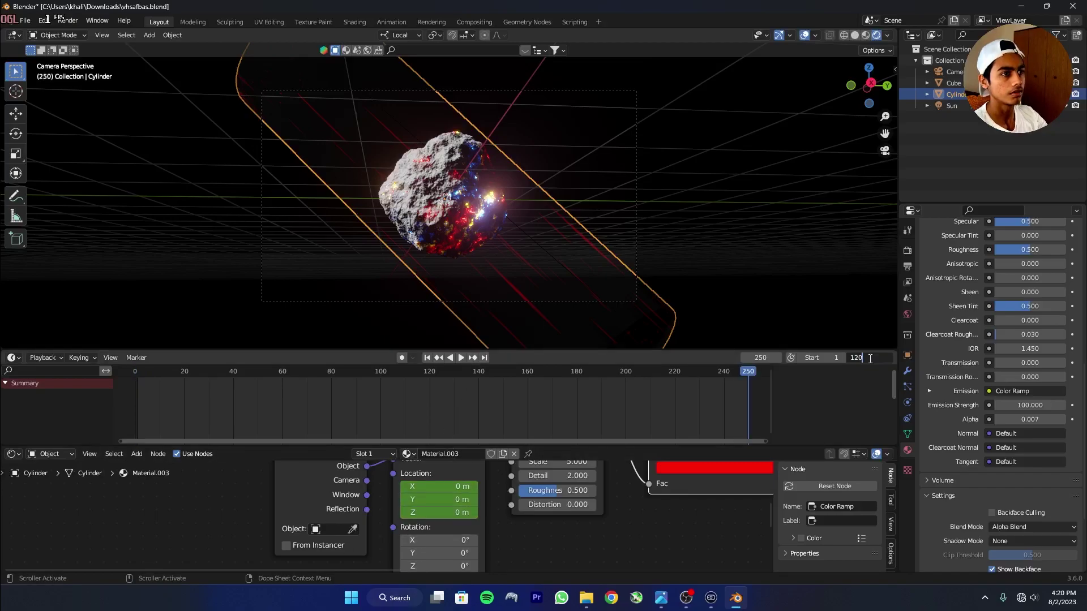
key(Return)
click(484, 358)
drag(401, 378, 391, 380)
key(space)
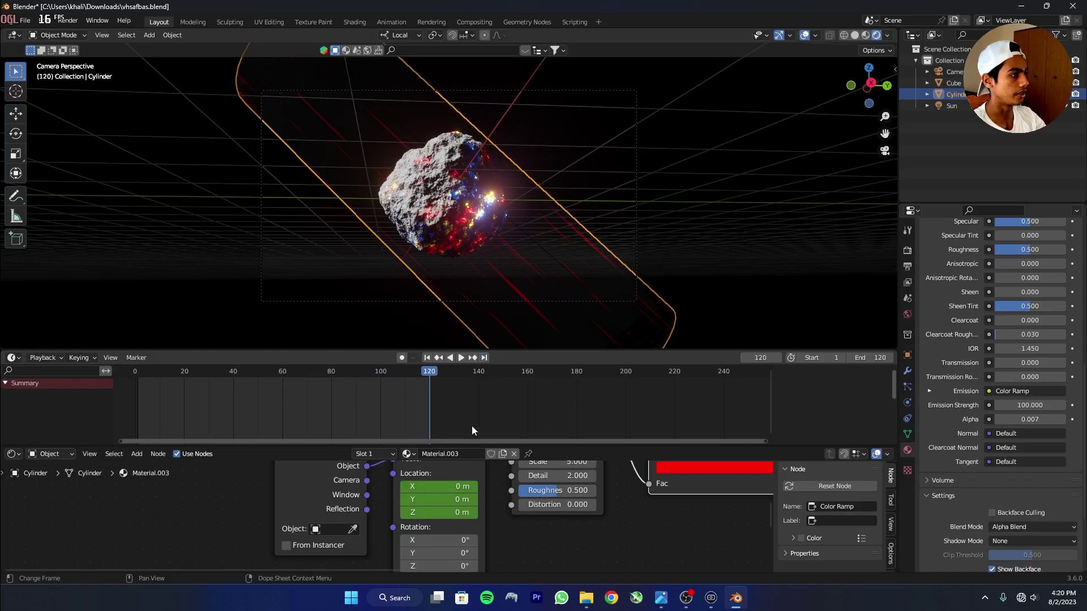
Set the Mapping node's X location to 700 m and keyframe its Location on frame 120.
click(456, 485)
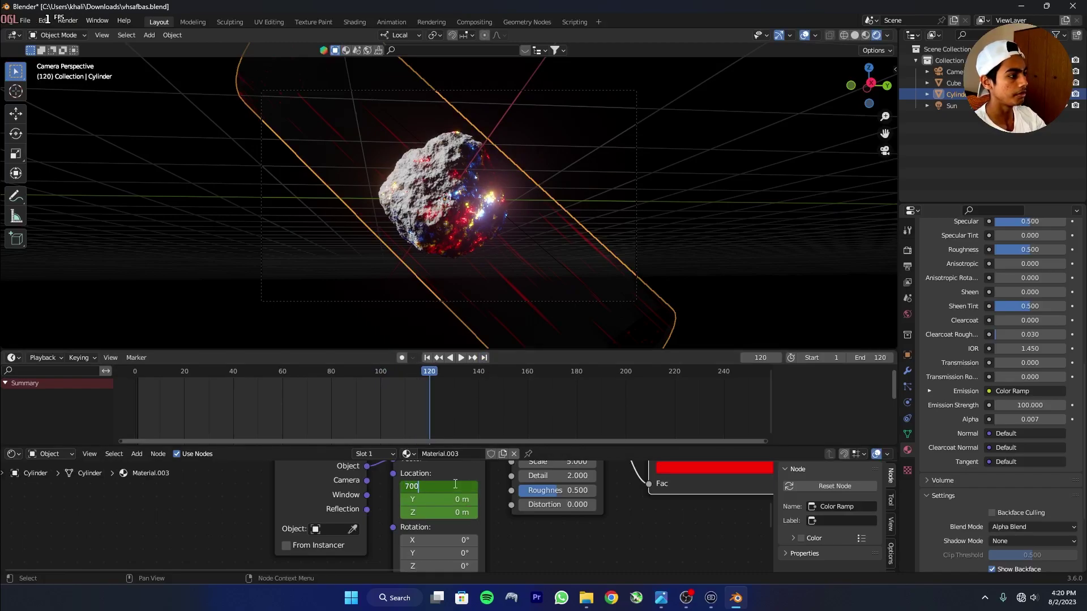
text(700)
key(Return)
key(i)
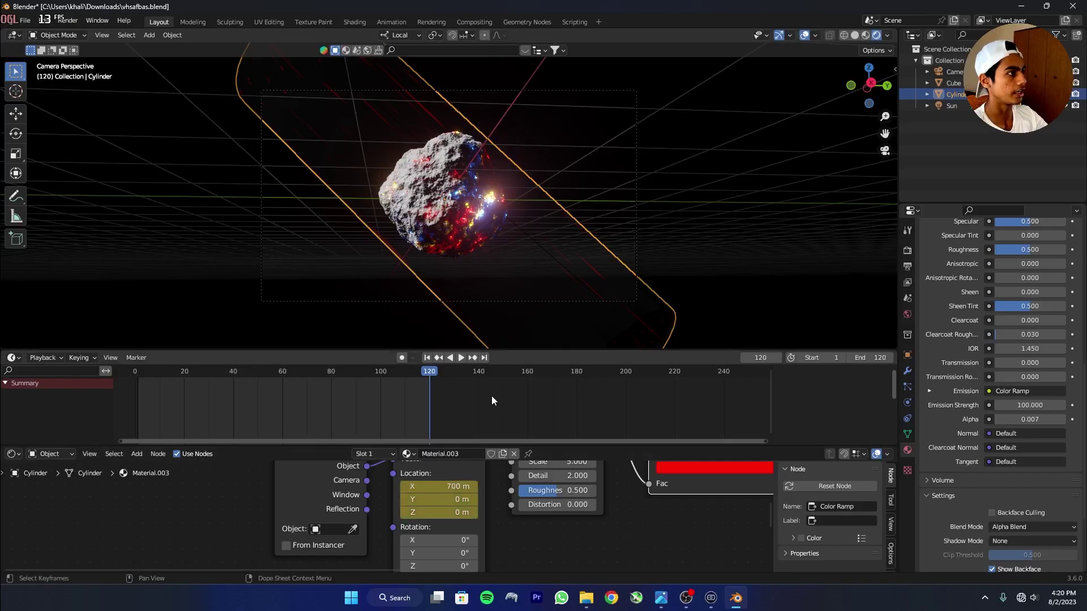
Hide the viewport overlays and play the streak animation through the camera.
click(804, 35)
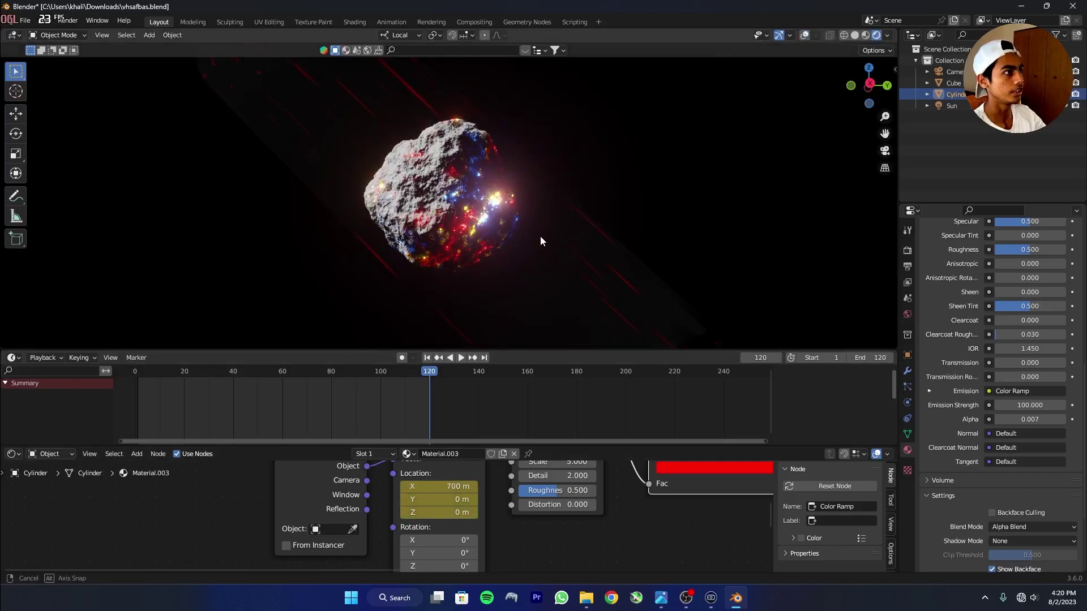
scroll(542, 236, up, 2)
key(KP_0)
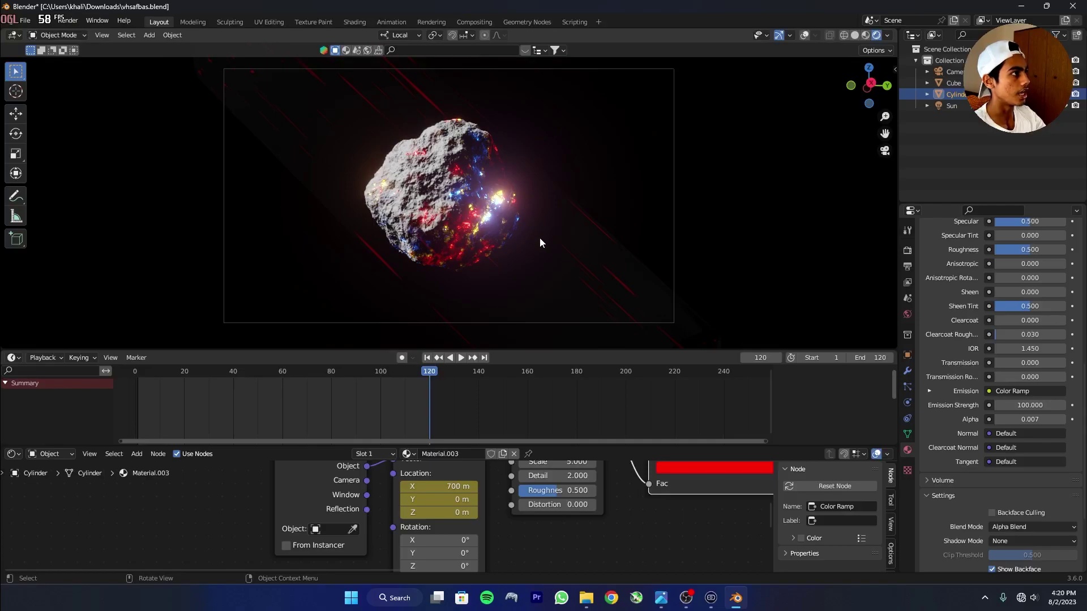
key(space)
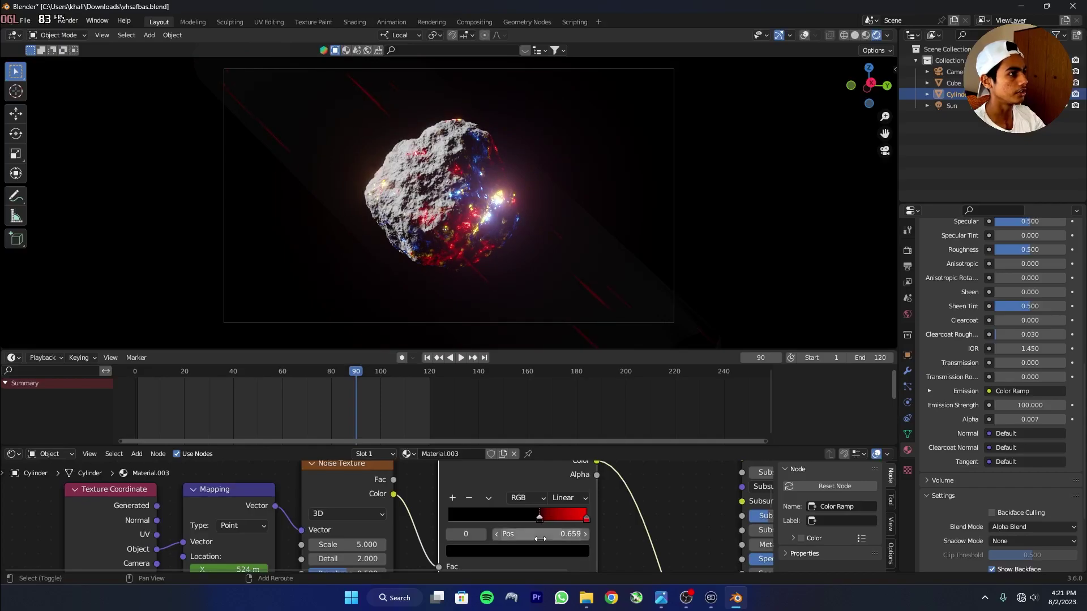
Raise the Noise Texture's Detail to 15 and lower the Mapping node's Z scale to lengthen the streaks.
scroll(352, 534, up, 1)
middle_drag(352, 534, 431, 475)
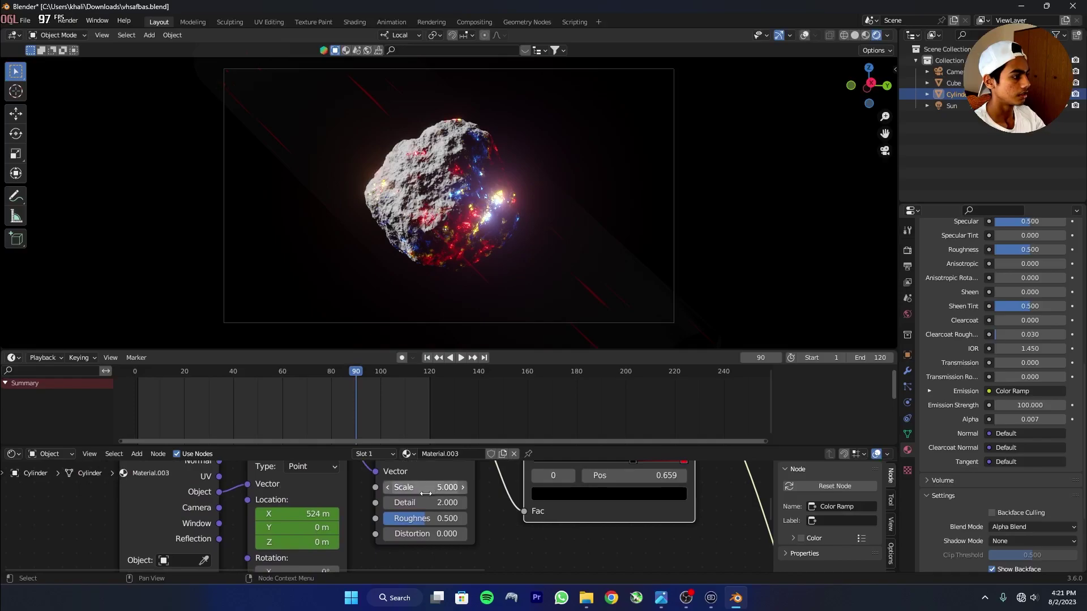
drag(431, 502, 433, 502)
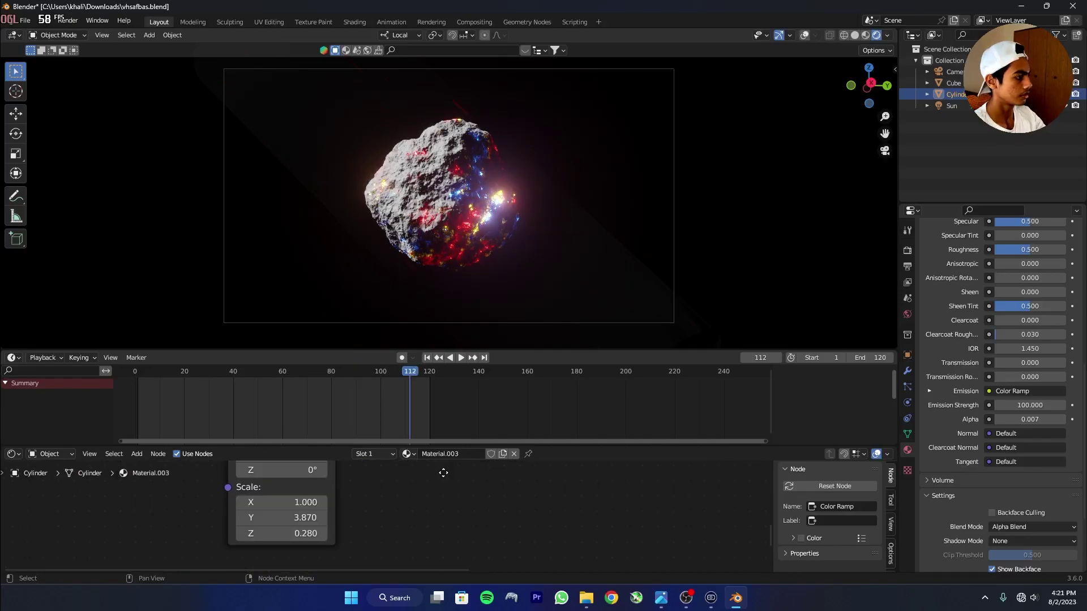
middle_drag(443, 474, 439, 482)
drag(303, 543, 299, 542)
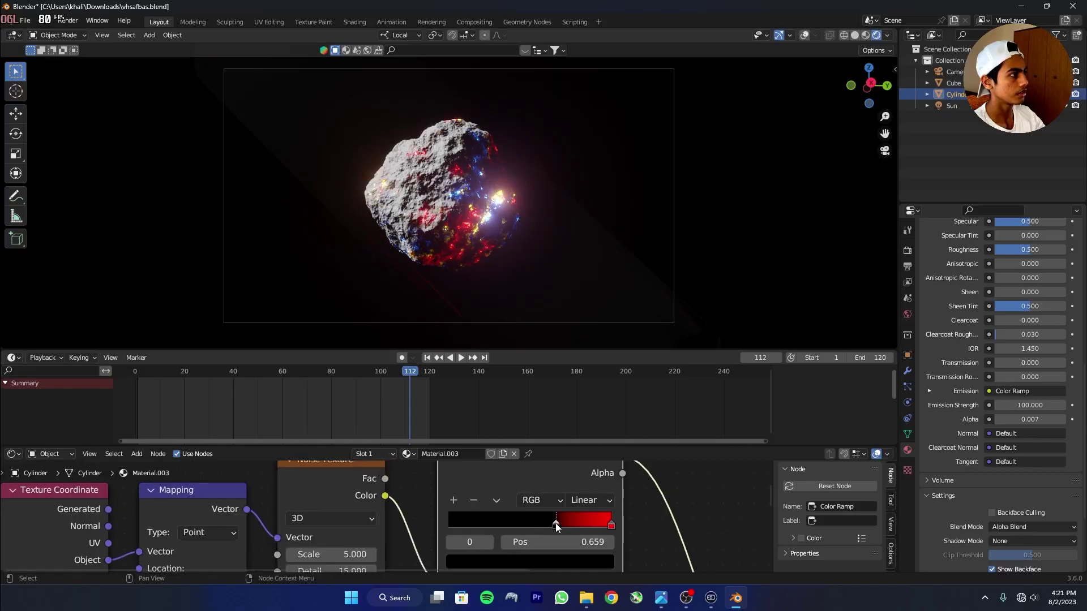
Fine-tune the Color Ramp's black stop around position 0.636, playing the animation between adjustments.
drag(555, 523, 552, 527)
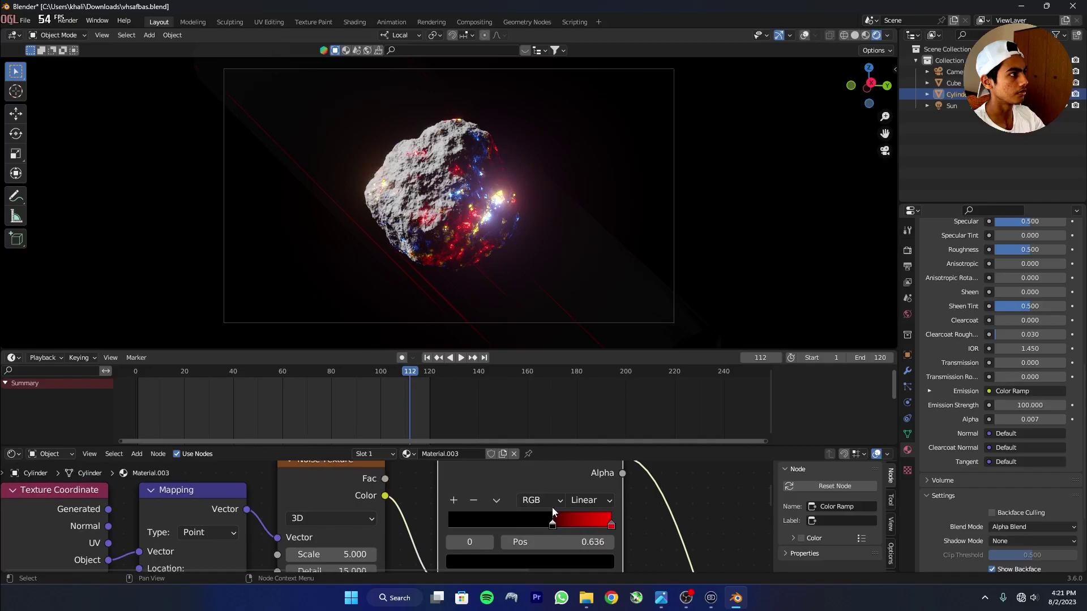
key(space)
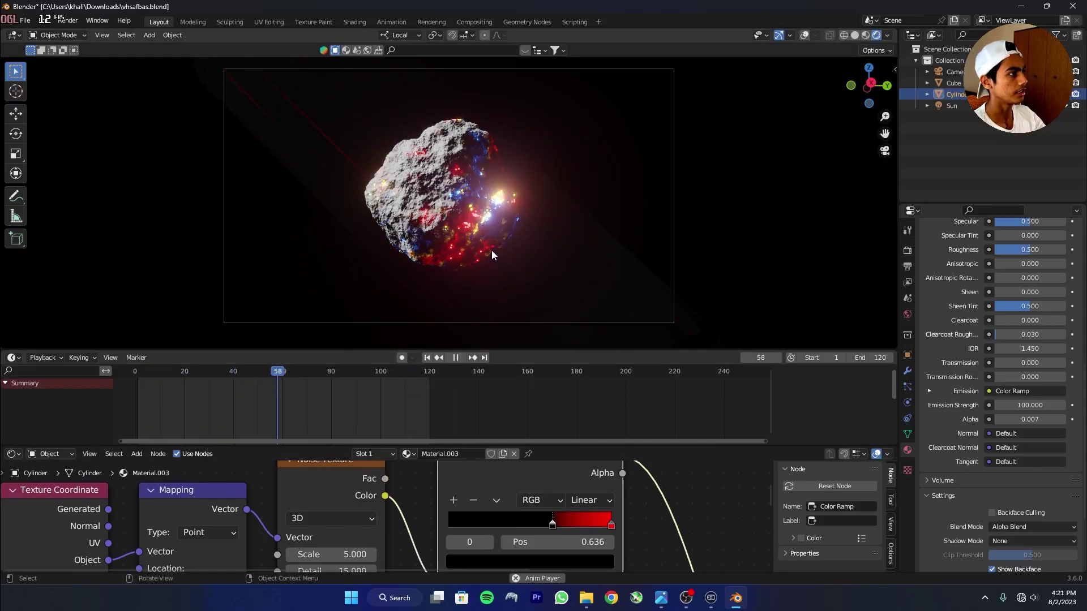
key(space)
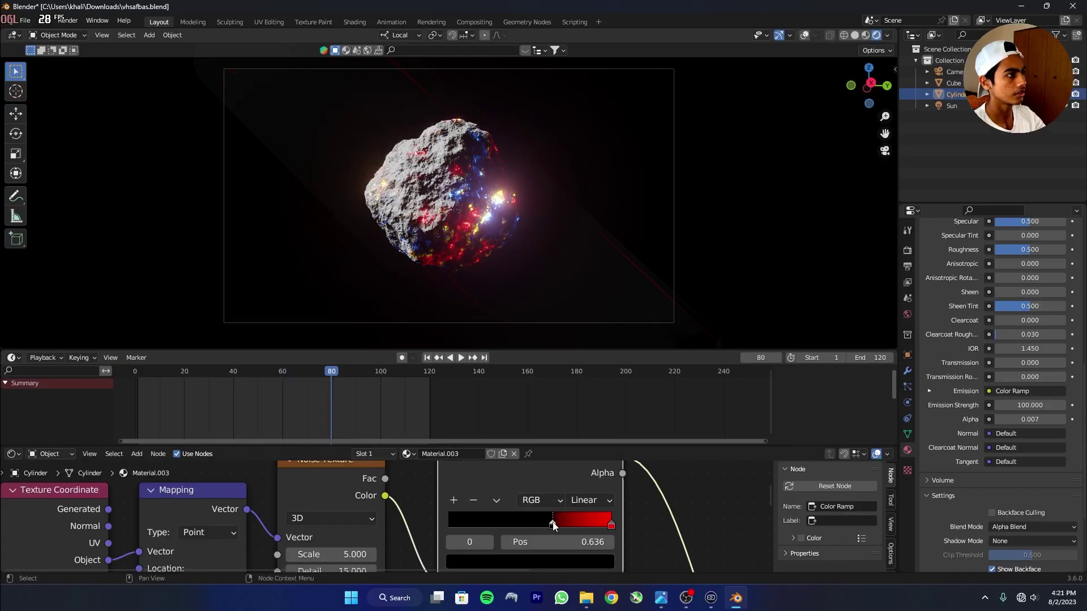
drag(549, 525, 547, 525)
key(space)
drag(551, 525, 553, 531)
Raise the Principled BSDF's Alpha to 0.015 and preview the animation.
middle_drag(599, 502, 249, 535)
drag(479, 515, 481, 514)
key(space)
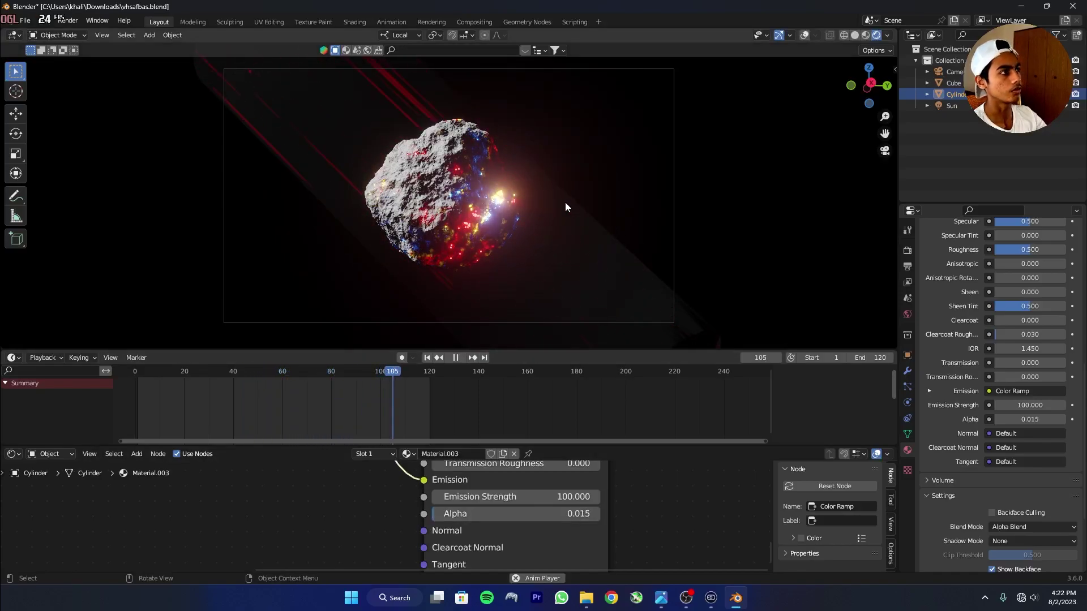
key(space)
Show the viewport overlays again, duplicate the cylinder in place and rotate the copy around its local Z axis.
middle_drag(565, 202, 456, 229)
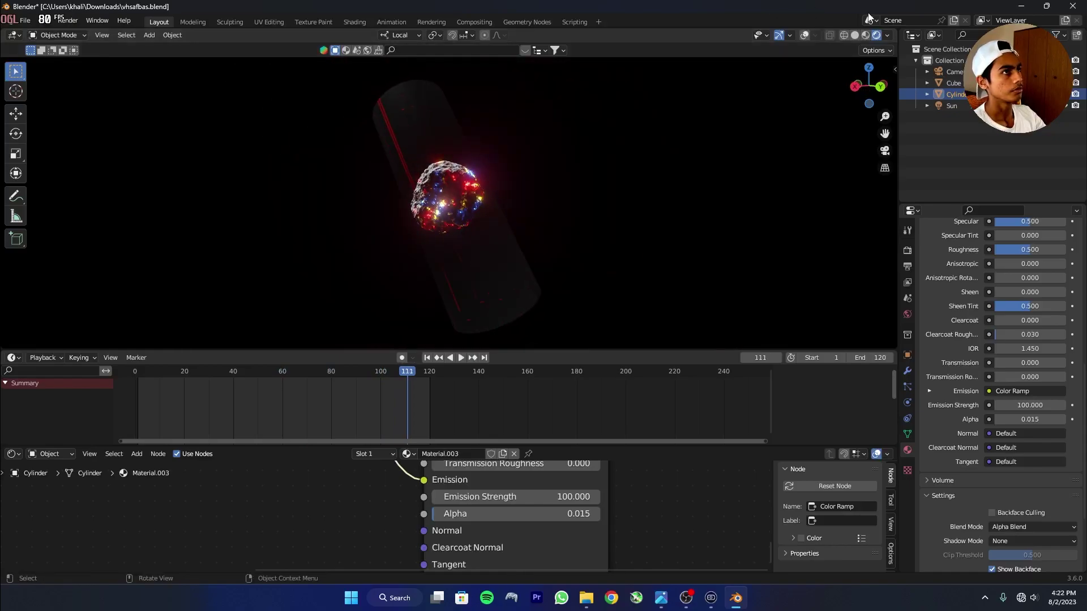
click(803, 36)
key(shift+d)
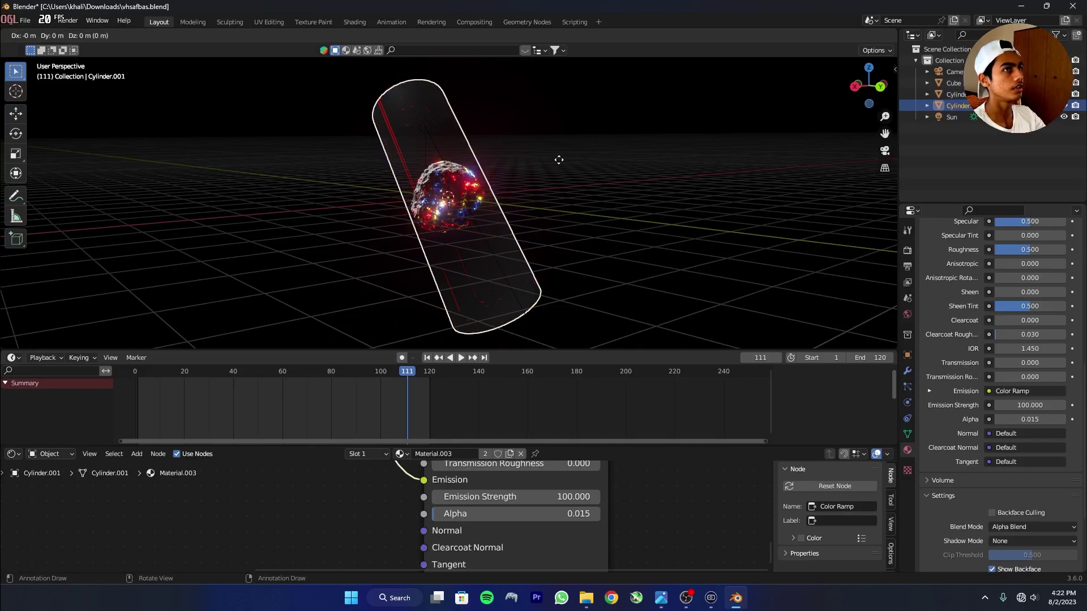
key(z)
key(z)
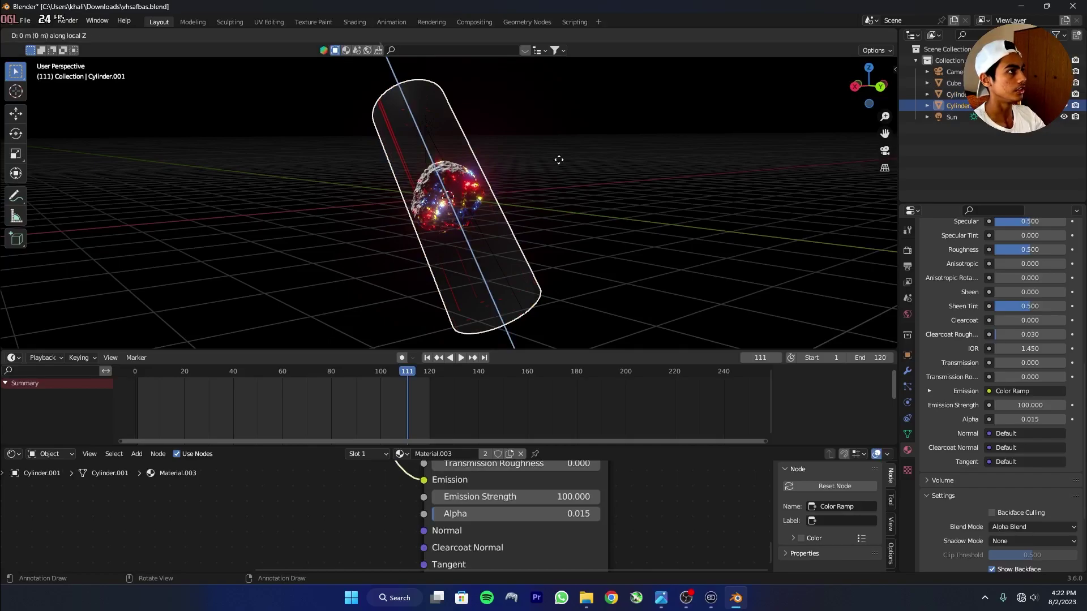
key(r)
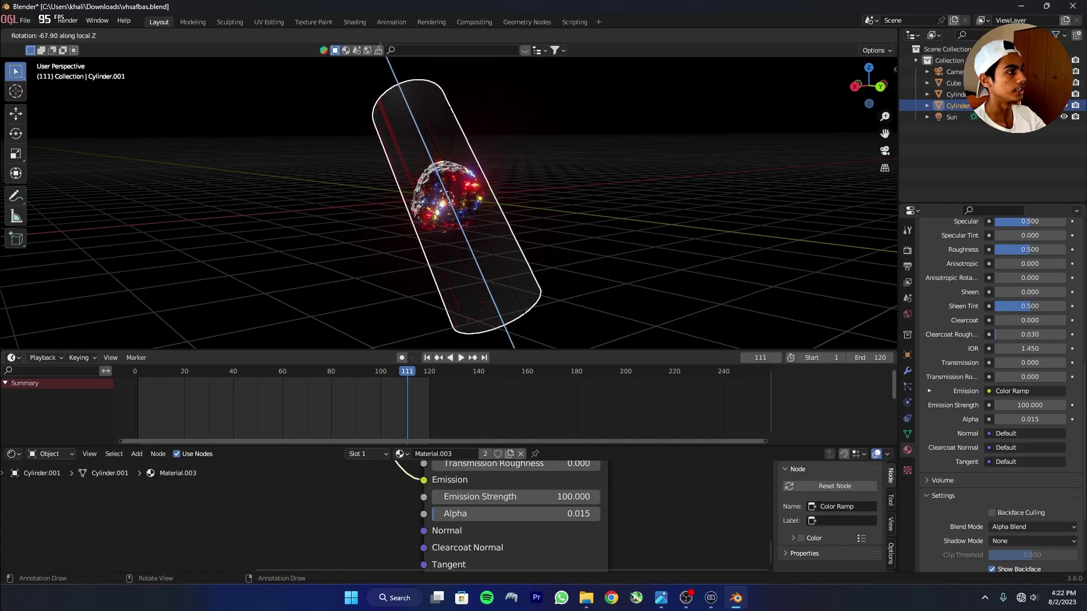
click(448, 110)
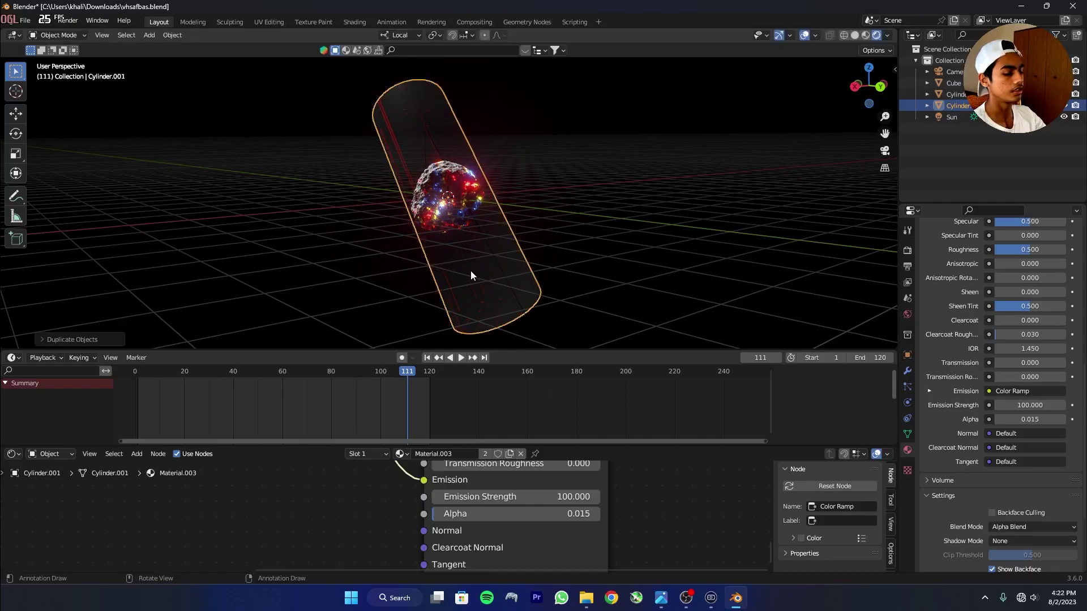
Give the rotated cylinder copy its own single-user material and change the Color Ramp's red stop to blue.
key(KP_0)
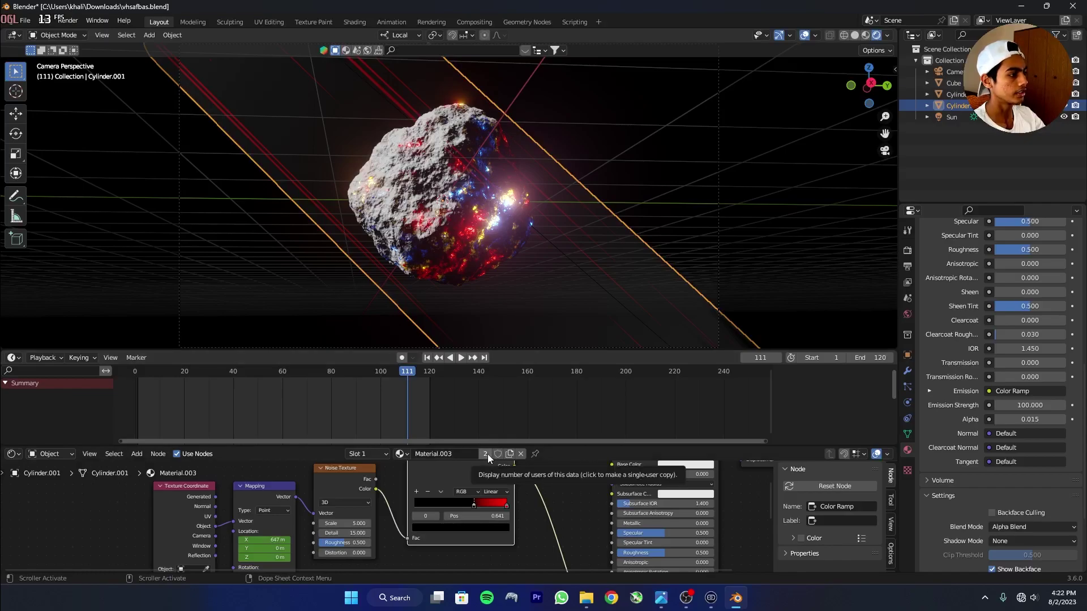
click(487, 454)
click(506, 507)
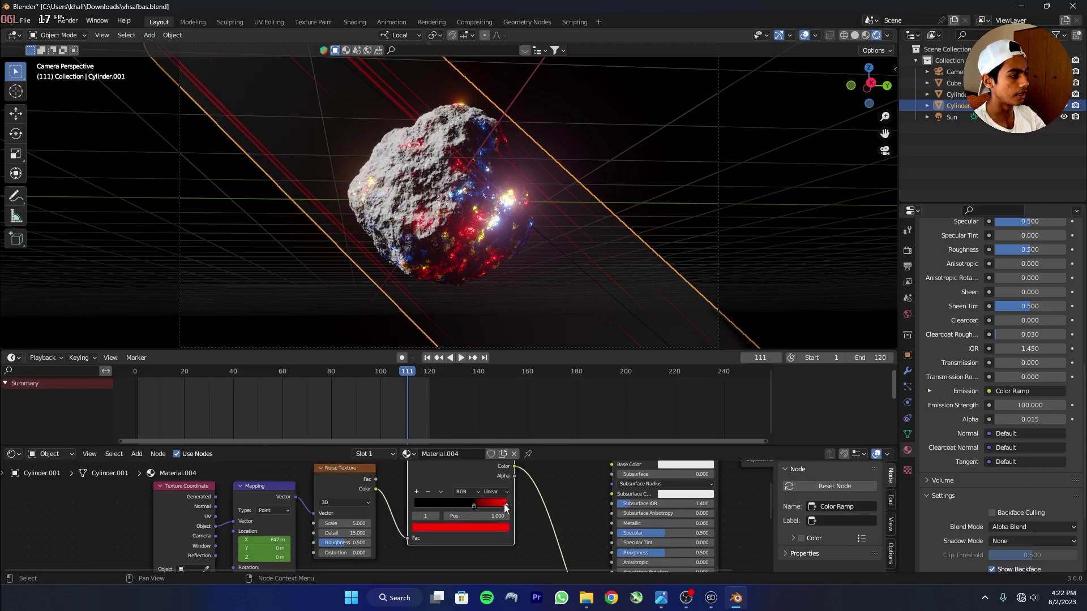
click(501, 528)
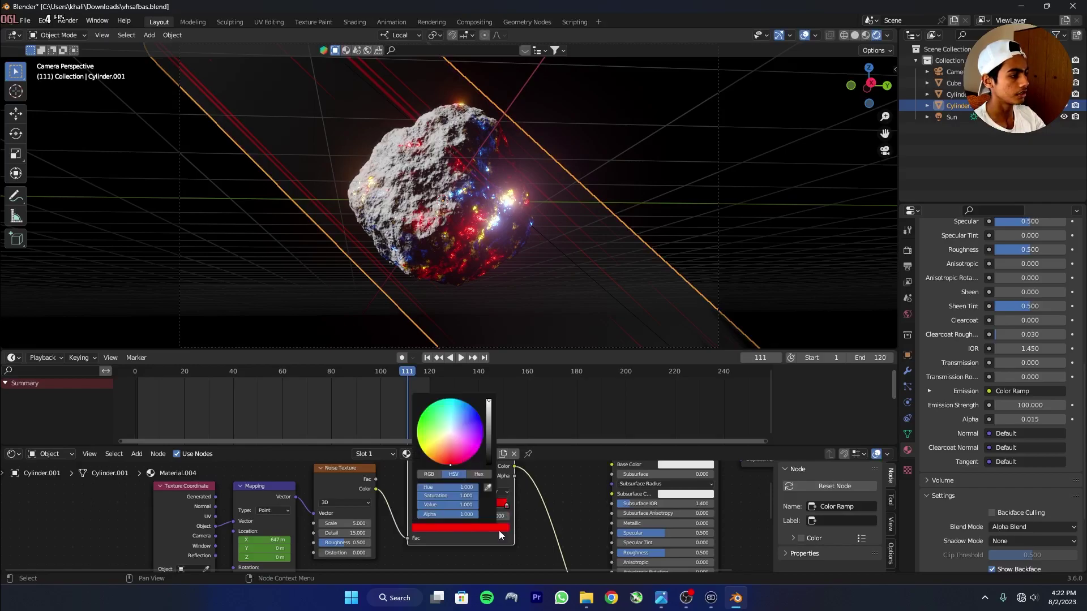
click(468, 408)
drag(470, 408, 471, 406)
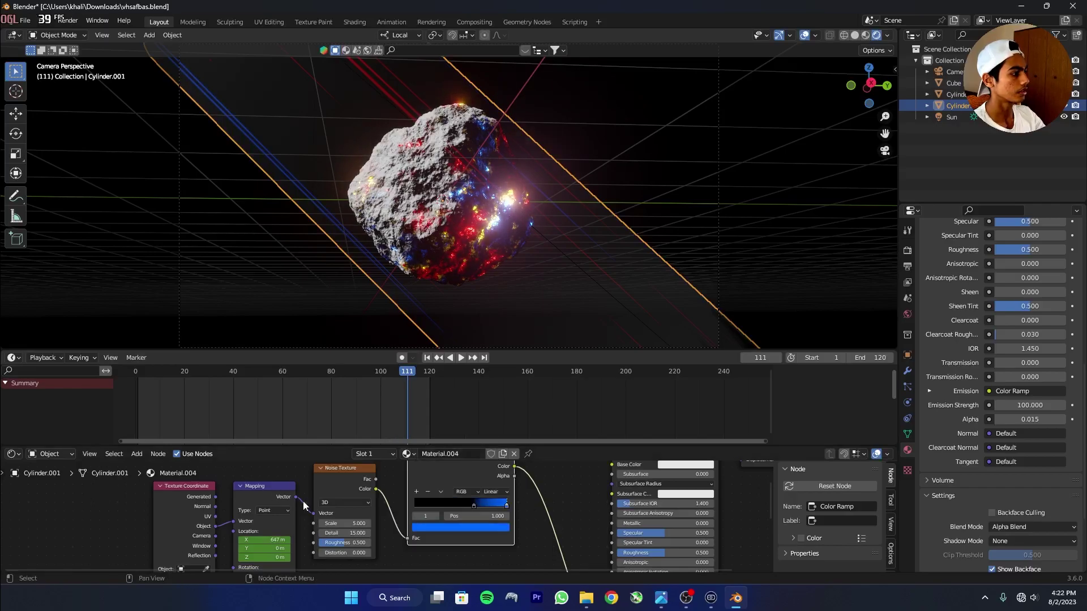
Enlarge the viewport by shrinking the node editor and timeline, and play the animation to check the red and blue streaks.
scroll(293, 505, down, 1)
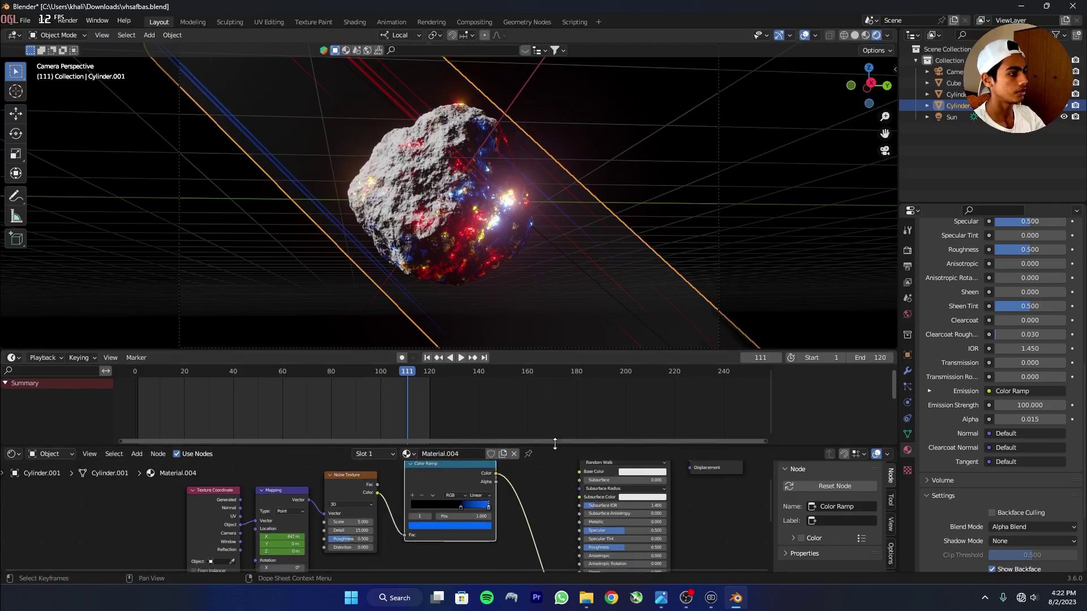
drag(554, 445, 566, 564)
drag(562, 352, 543, 543)
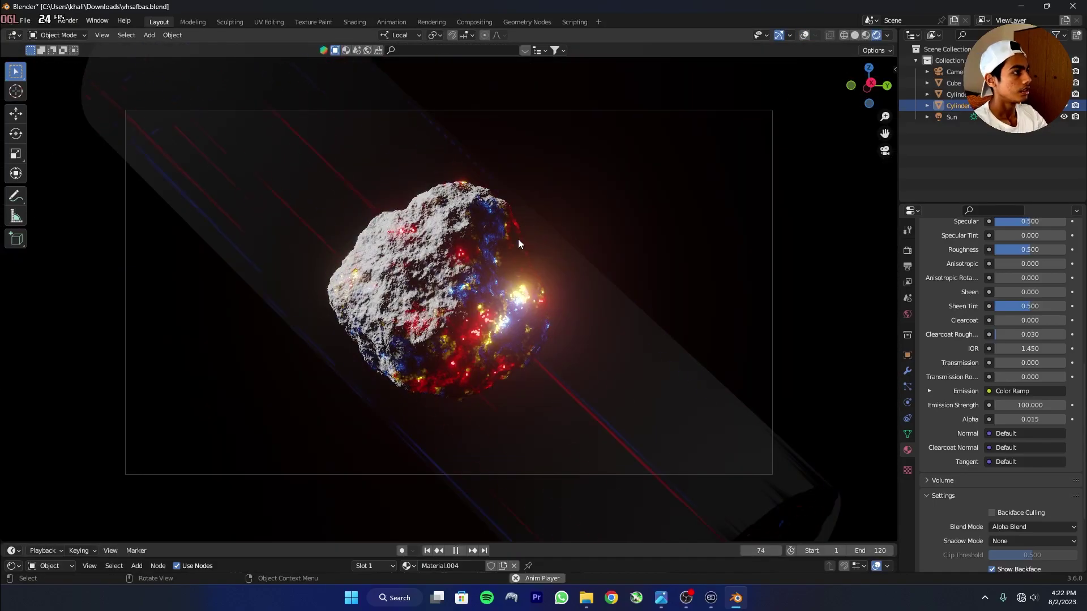
middle_drag(518, 239, 579, 311)
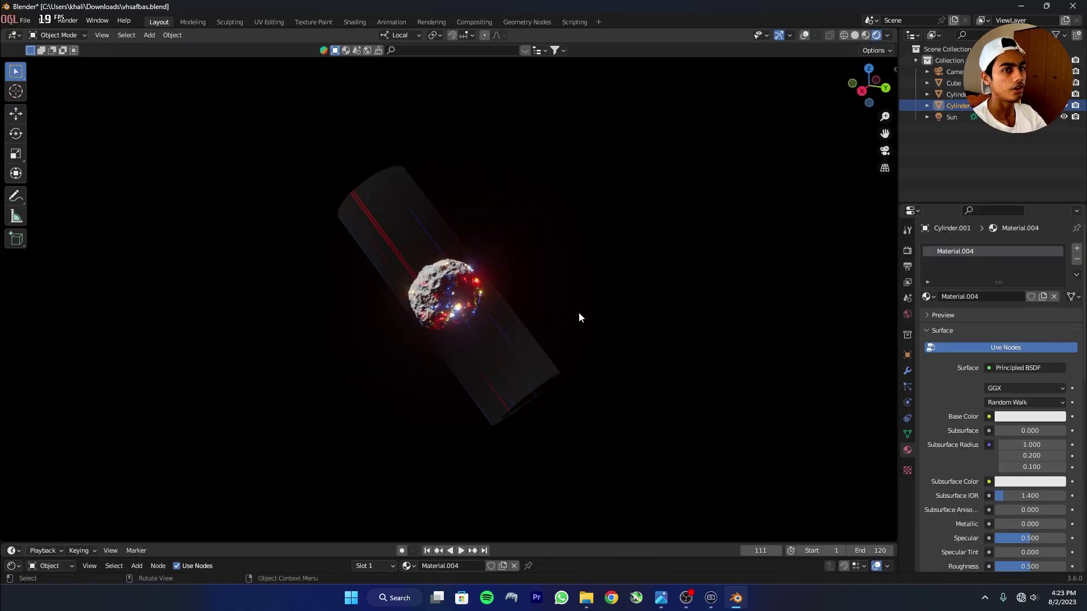
Add a plane mesh and scale it up well beyond the cylinders' diameter.
key(shift+a)
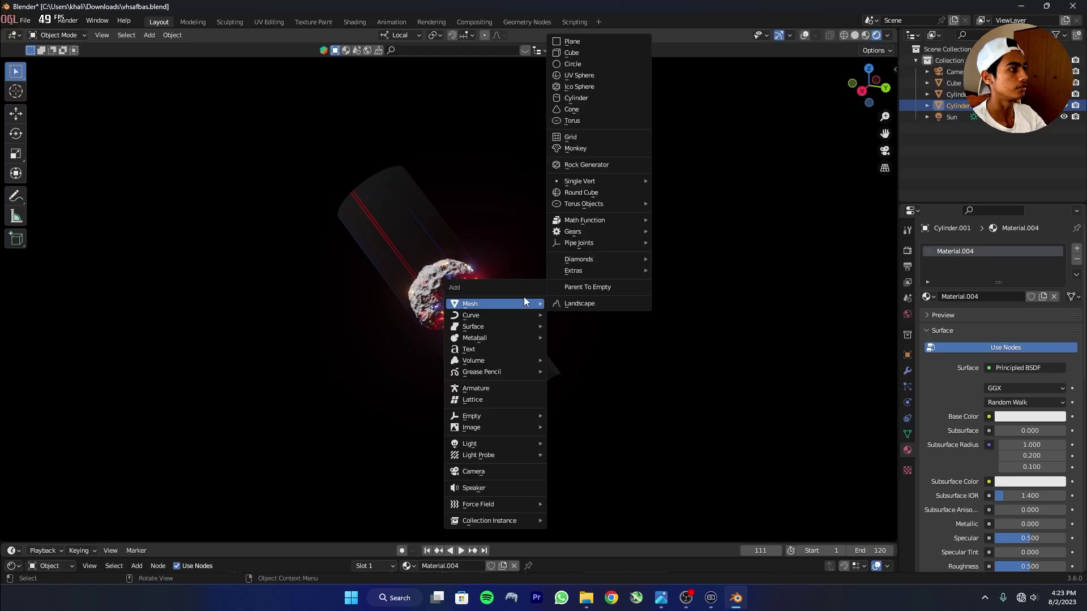
key(Escape)
key(shift+a)
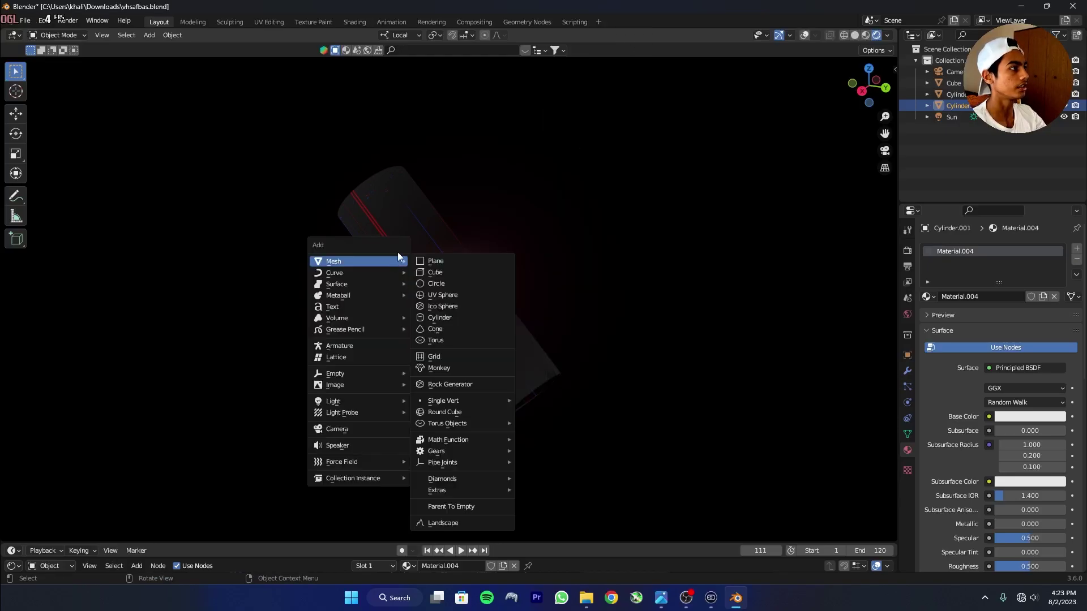
click(442, 269)
key(s)
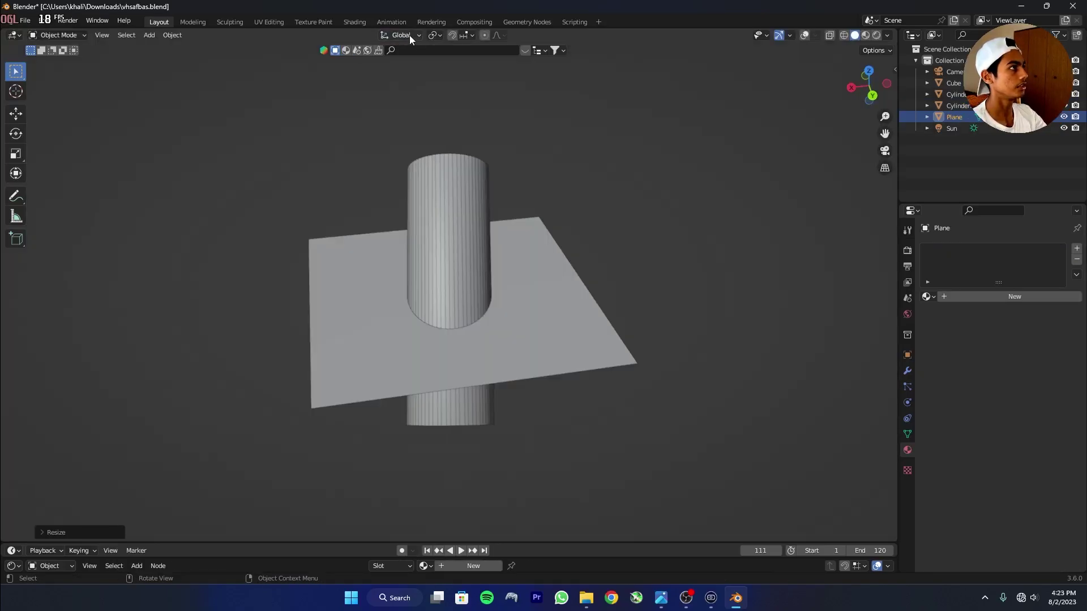
Using the Global orientation, rotate the plane 90° around the Y axis so it stands upright.
click(410, 35)
scroll(611, 192, up, 1)
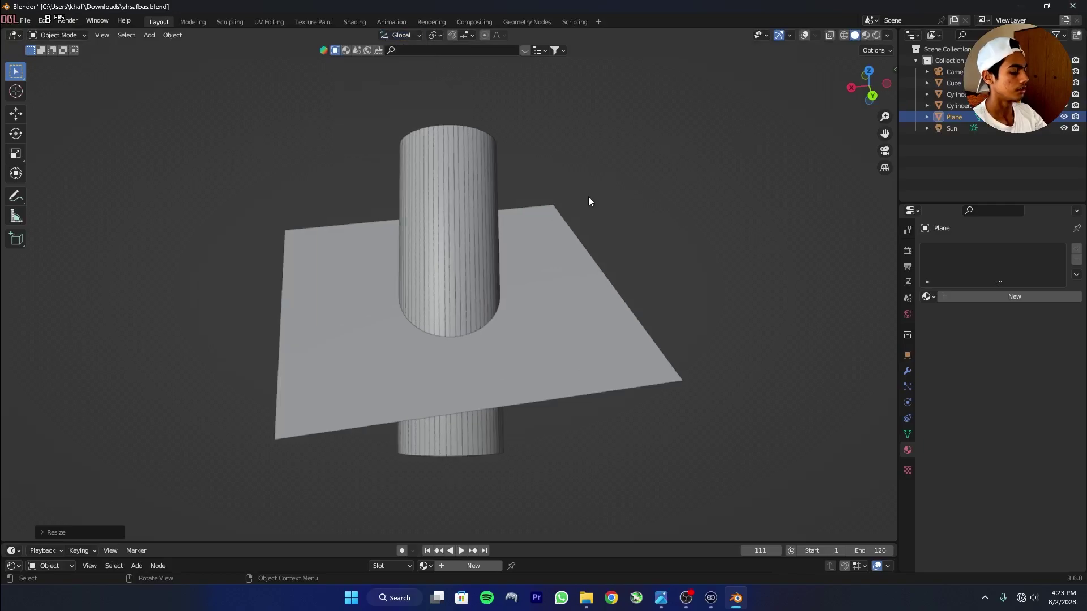
key(r)
text(xy90)
key(Return)
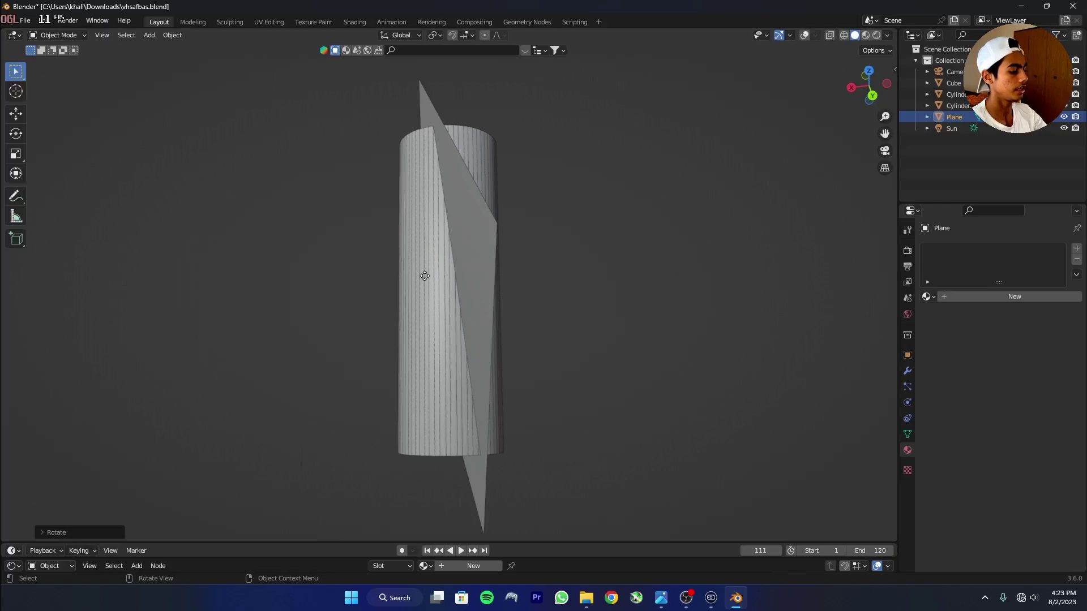
Move the plane along X behind the cylinders and scale it up to cover the whole camera frame.
key(g)
key(x)
click(570, 279)
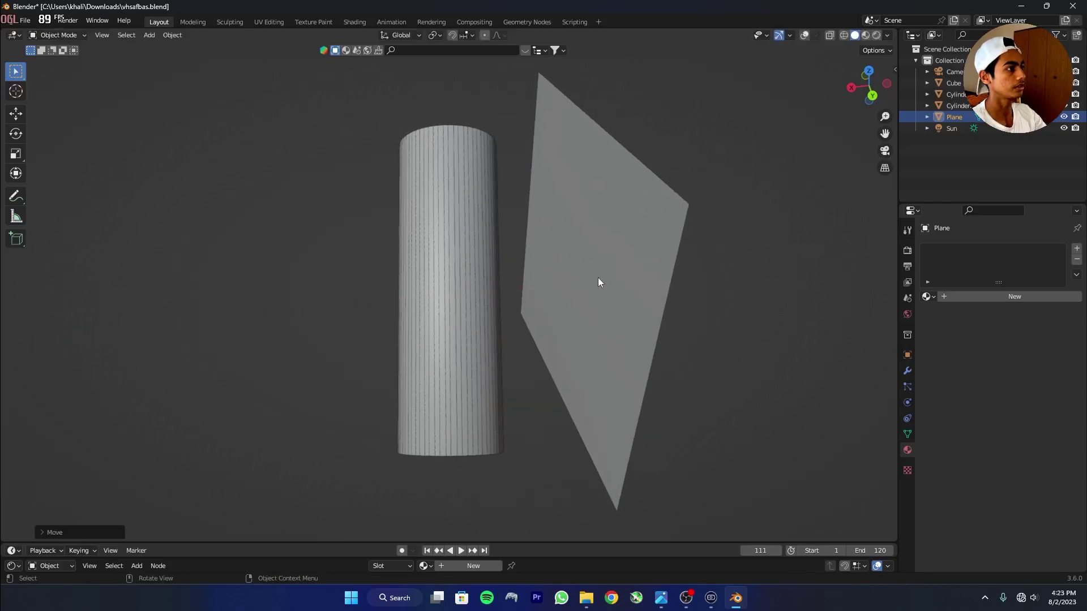
key(s)
click(611, 271)
key(KP_3)
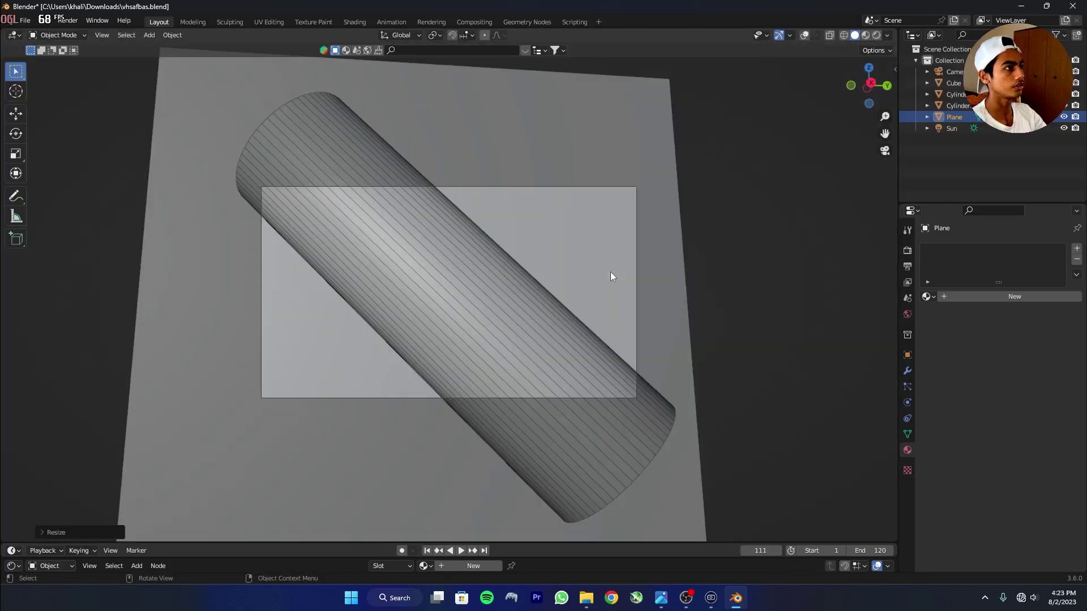
key(s)
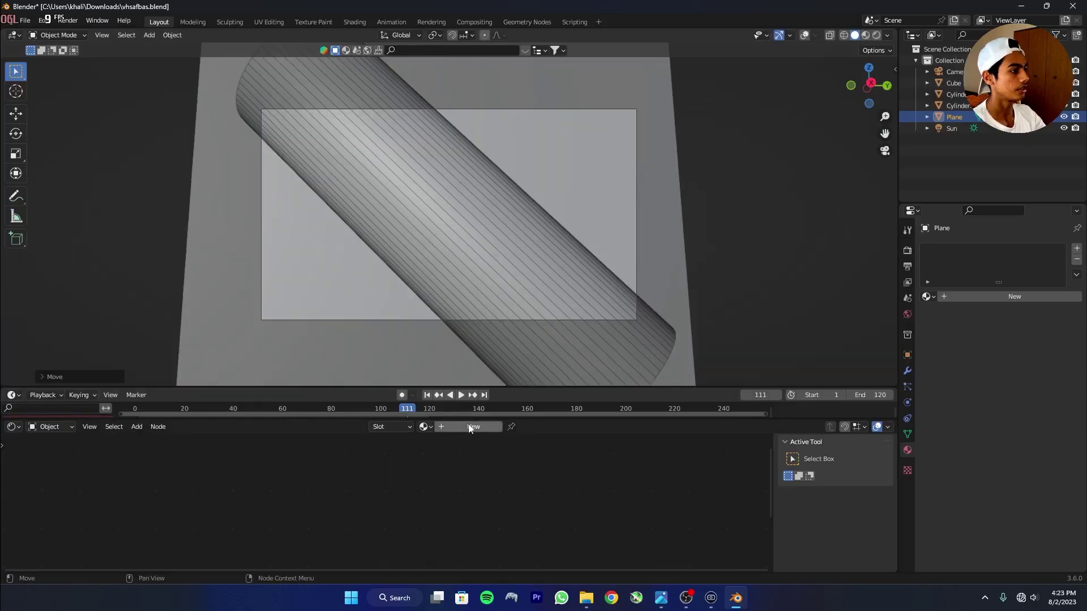
Create a new material for the plane and delete its Principled BSDF node.
click(471, 426)
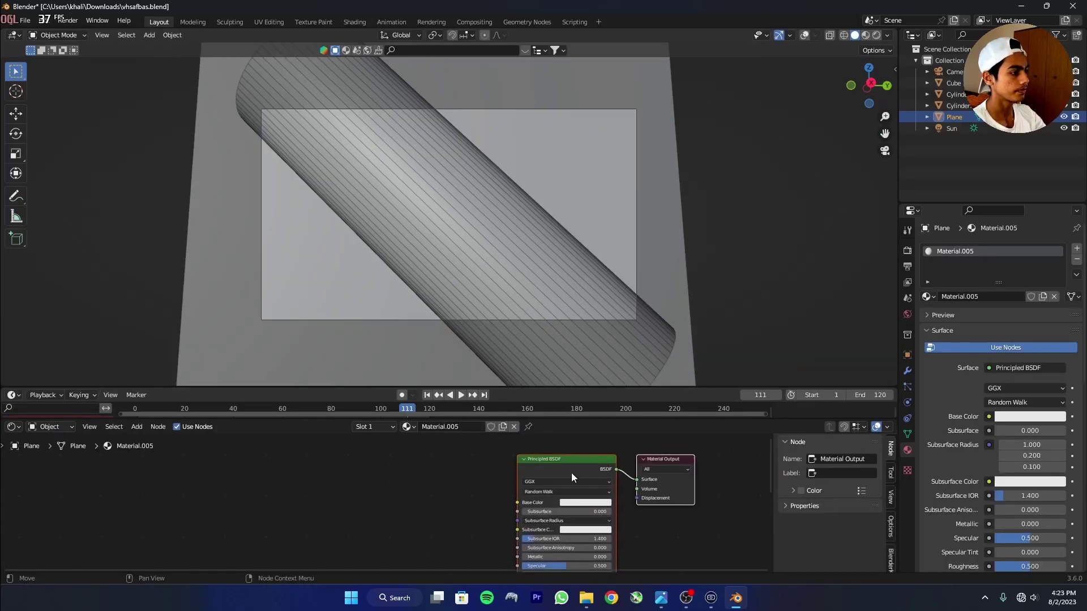
click(570, 470)
key(x)
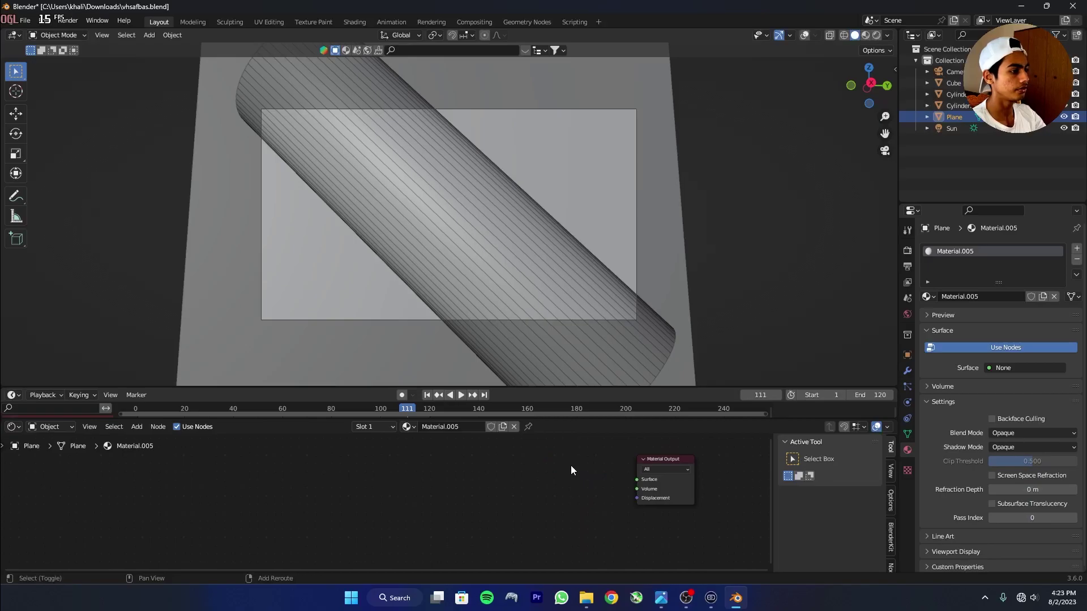
Add a Voronoi Texture with linked Mapping and Texture Coordinate nodes, leaving space before the Material Output.
key(shift+a)
click(489, 454)
text(vor)
key(Return)
click(443, 455)
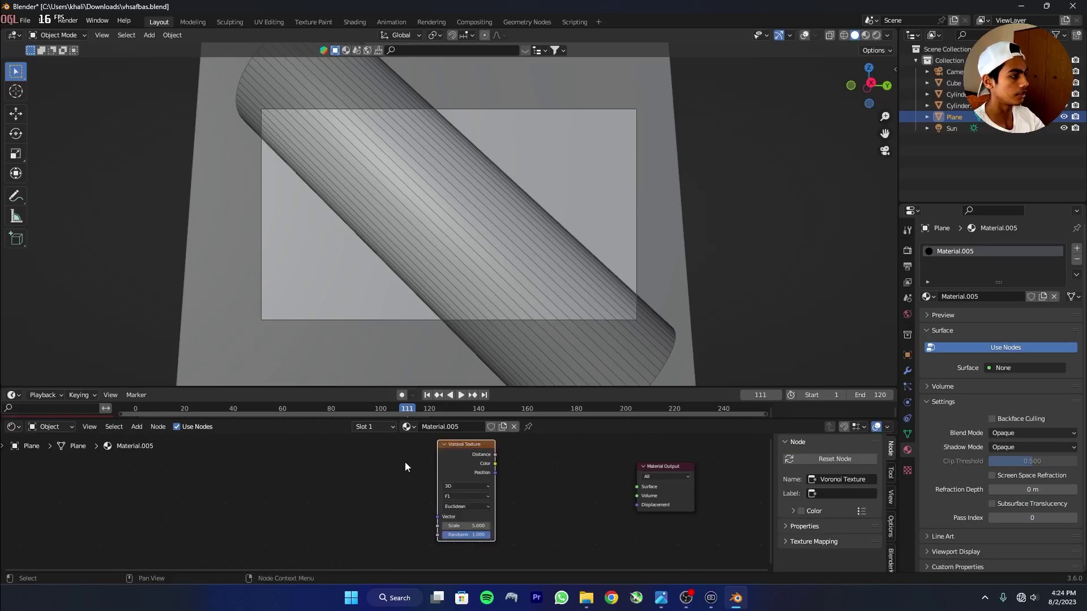
key(ctrl+t)
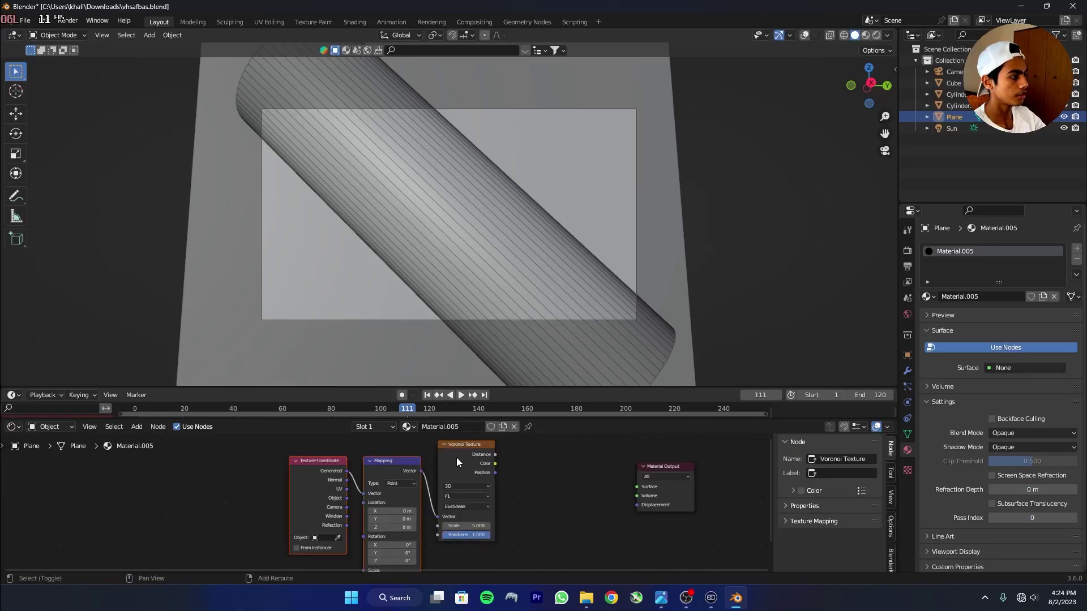
drag(460, 457, 351, 468)
Add a Color Ramp node just before the Material Output.
key(shift+a)
click(514, 451)
text(col)
key(Return)
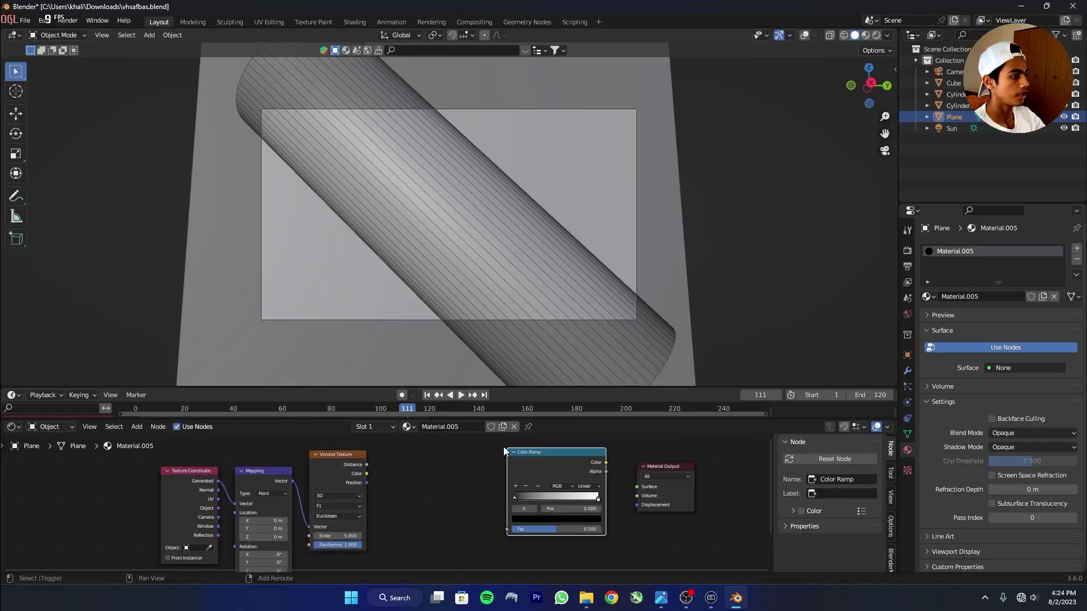
click(505, 447)
Add a Math node set to Add between the Voronoi Texture and the Color Ramp.
key(shift+a)
click(458, 446)
text(mat)
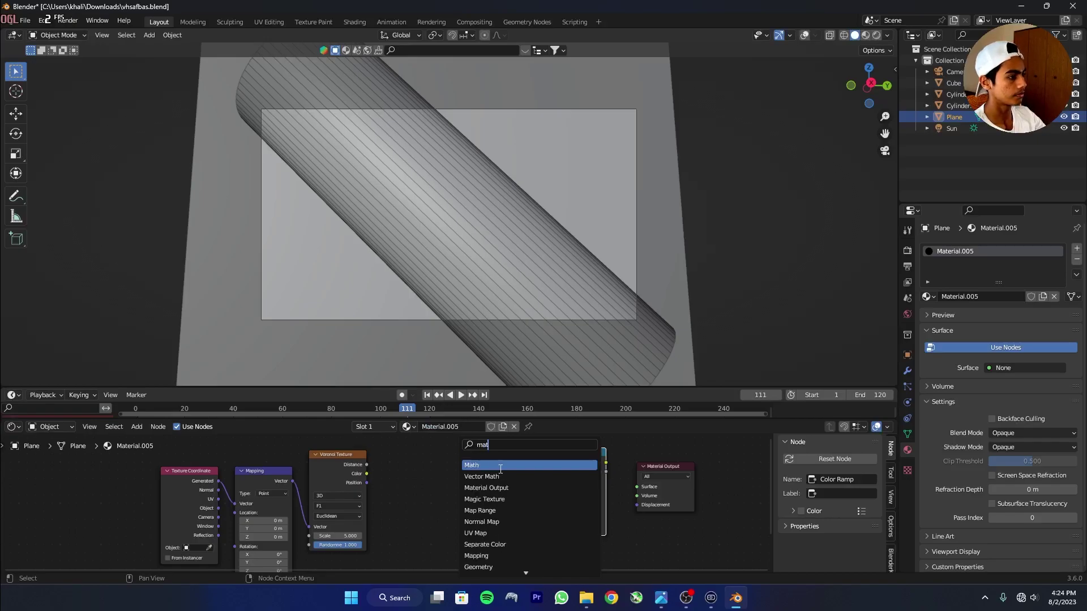
key(Return)
click(446, 487)
Link the Voronoi Distance and Color to the Add node, its Value to the Color Ramp's Fac, and the ramp's Color to Surface.
drag(367, 465, 406, 512)
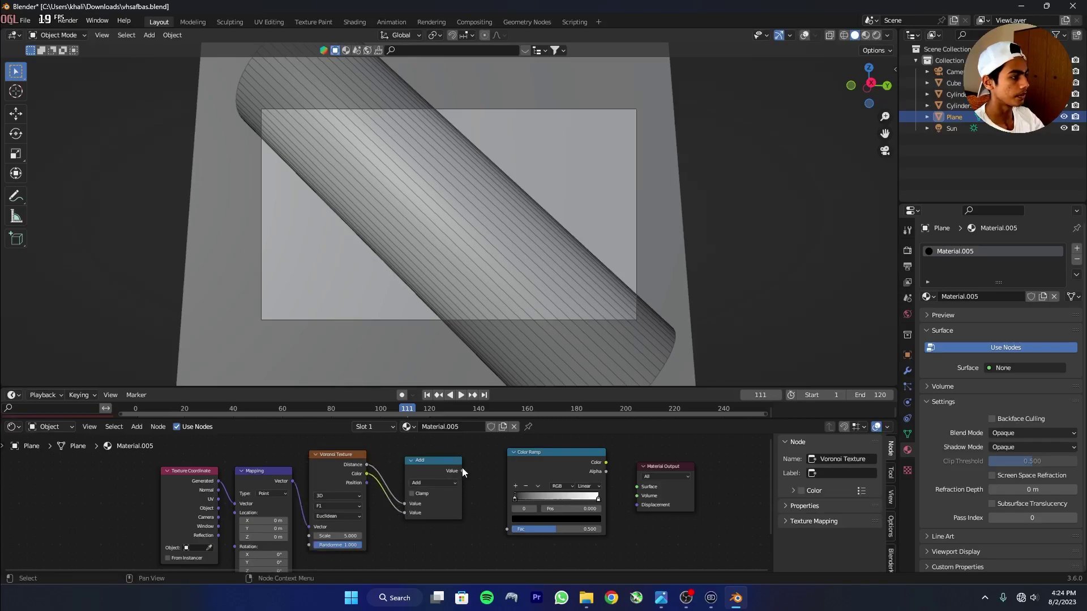
drag(462, 472, 482, 488)
drag(511, 525, 508, 526)
drag(605, 463, 641, 487)
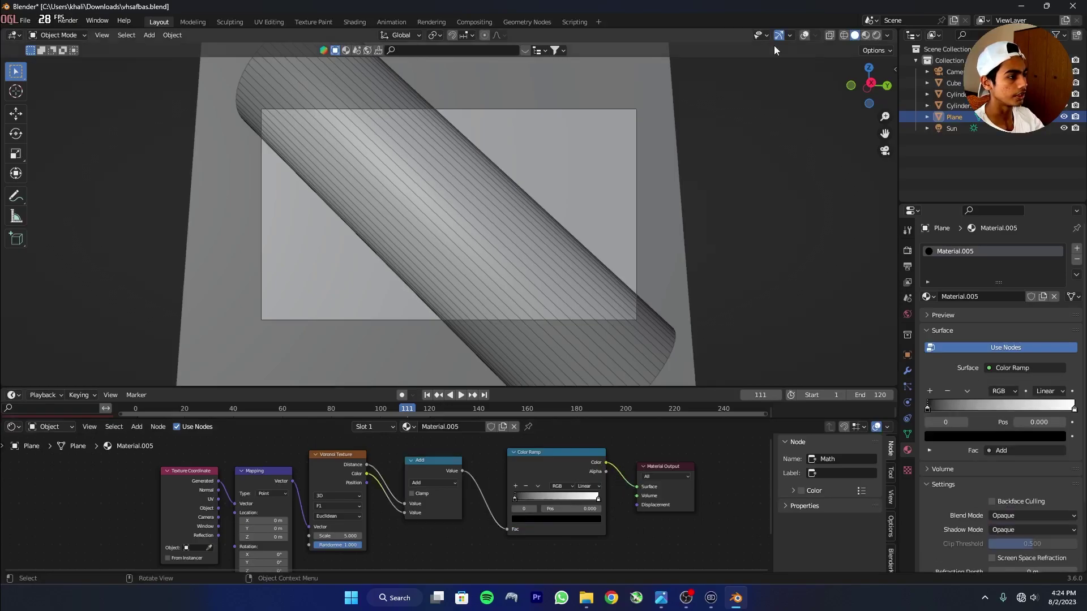
Switch the viewport to rendered shading and set the Voronoi Texture's Scale to 120.
click(879, 36)
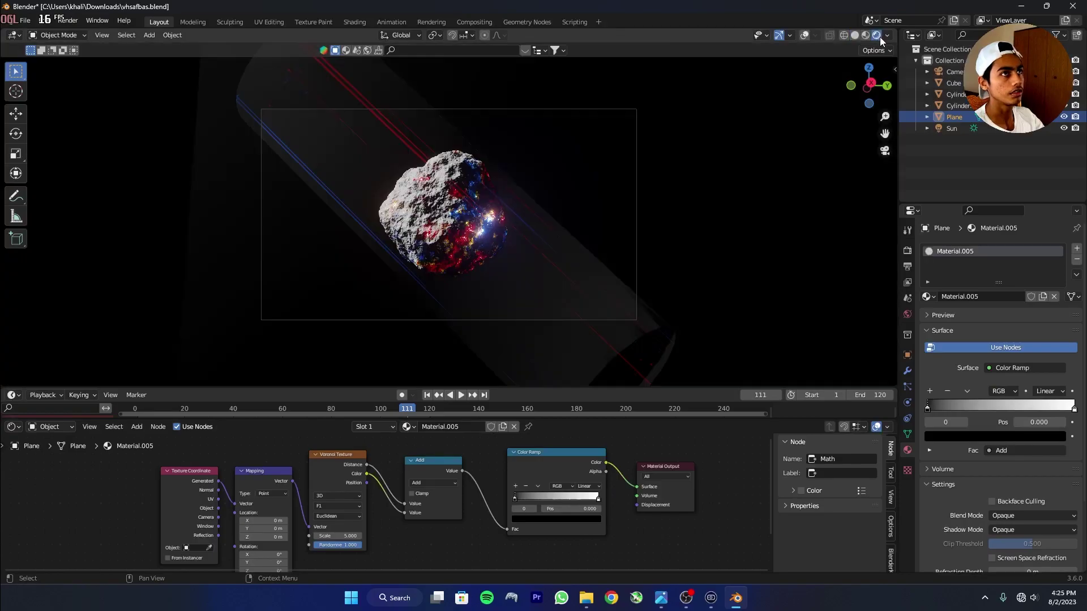
scroll(557, 477, up, 1)
middle_drag(557, 476, 631, 480)
middle_drag(432, 515, 383, 508)
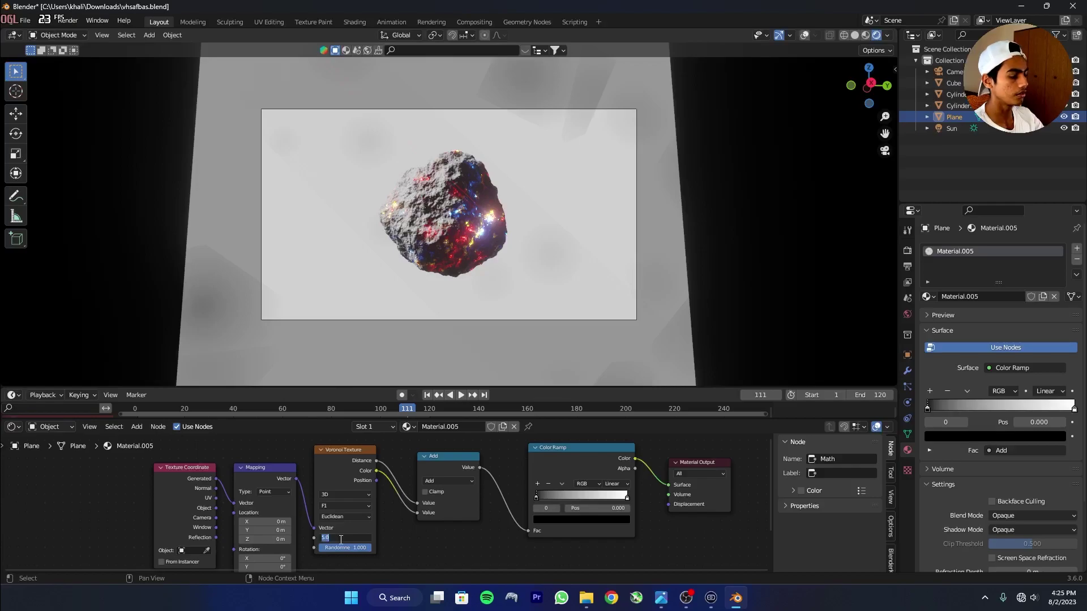
click(341, 540)
text(1)
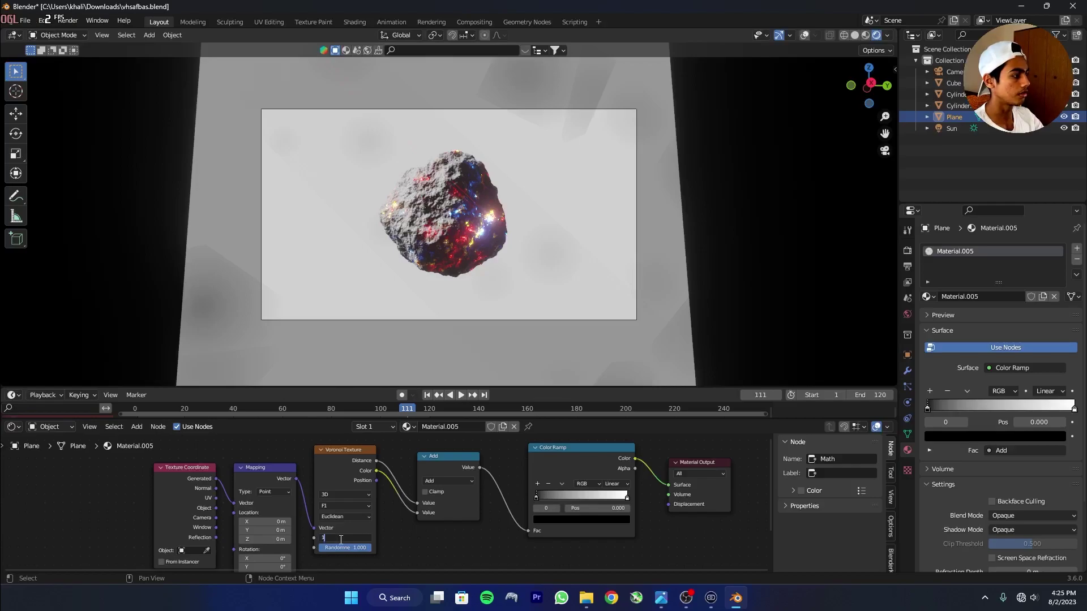
text(20)
key(Return)
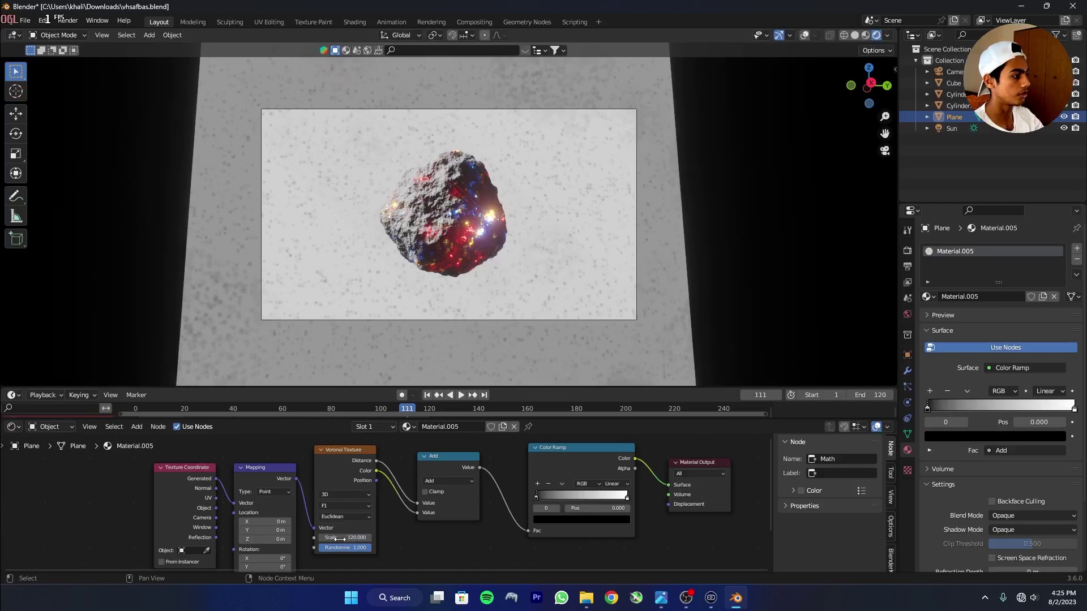
Reverse the Color Ramp with white at the start and black at 0.368, and raise the Voronoi Scale to 200.
drag(536, 496, 593, 501)
click(628, 498)
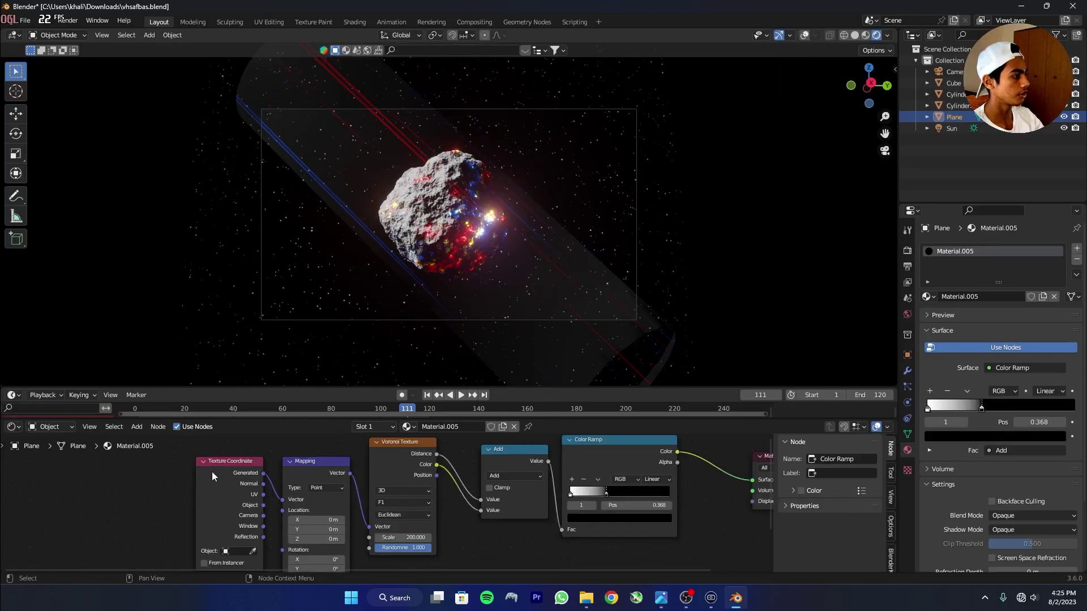
Feed the Mapping node from the UV output and move the Color Ramp's black stop to 0.300 to thin out the stars.
click(222, 464)
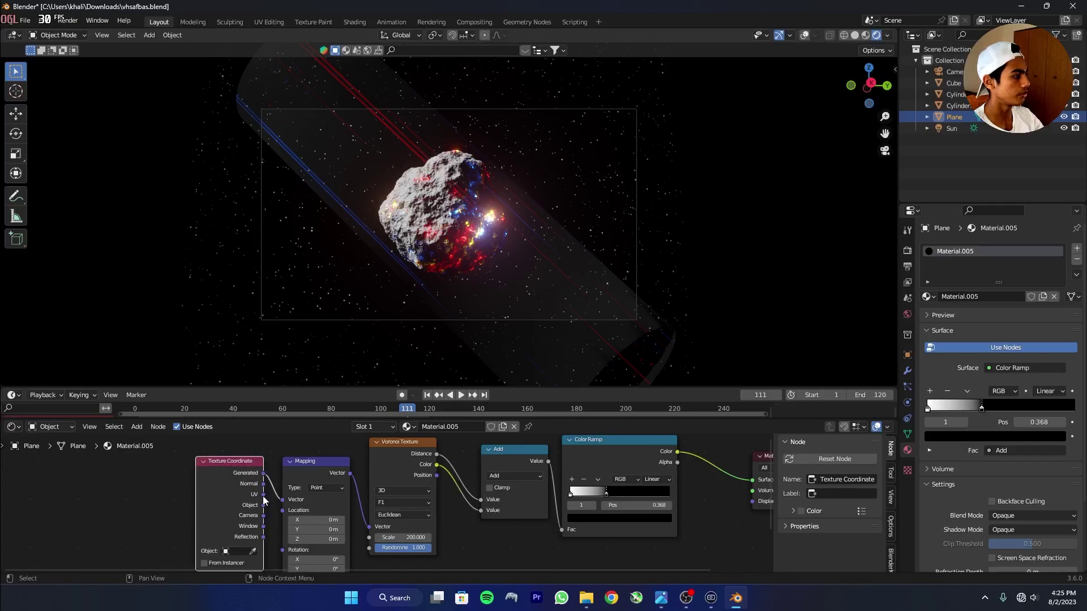
drag(263, 495, 283, 499)
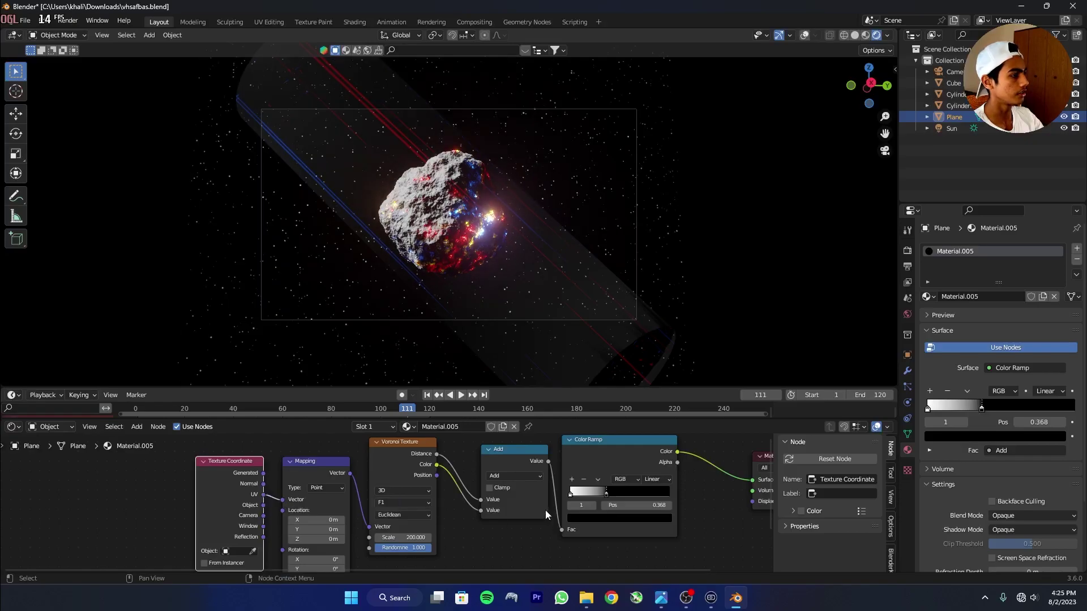
middle_drag(545, 511, 466, 531)
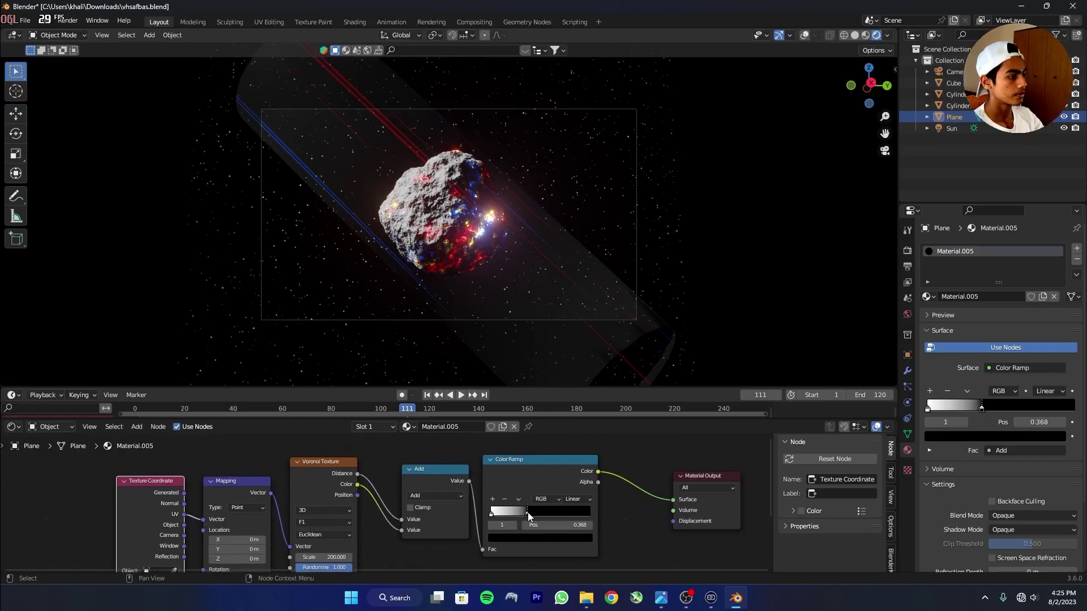
drag(528, 514, 522, 513)
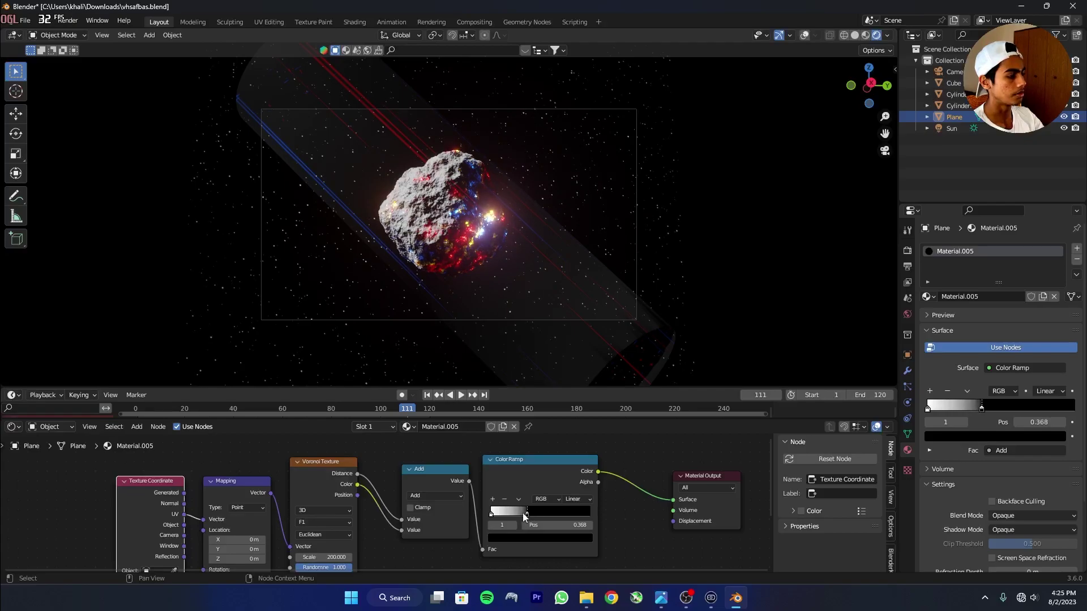
drag(523, 516, 521, 517)
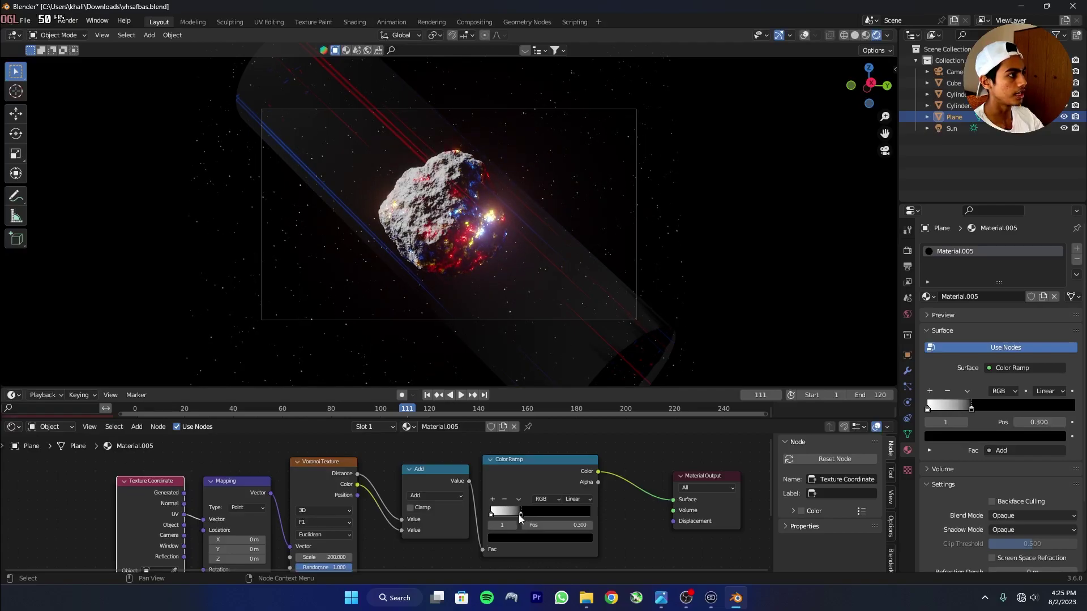
Select both cylinders, scale them up slightly around the rock and preview the animation.
click(957, 94)
shift+click(957, 105)
key(s)
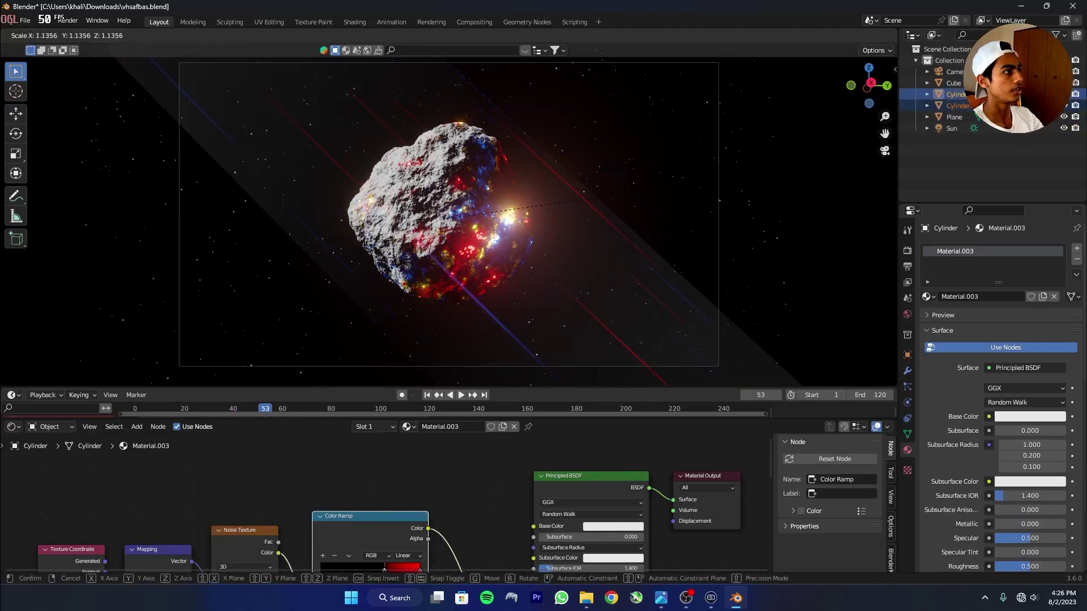
click(779, 174)
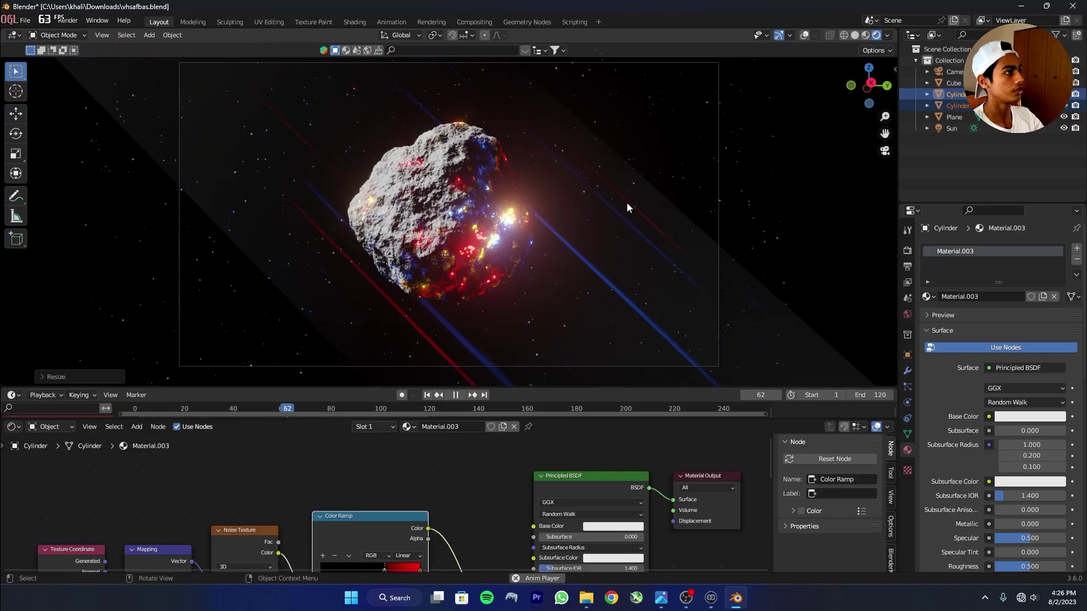
Save the file, select the rock and keyframe its rotation at 0° on frame 1.
key(space)
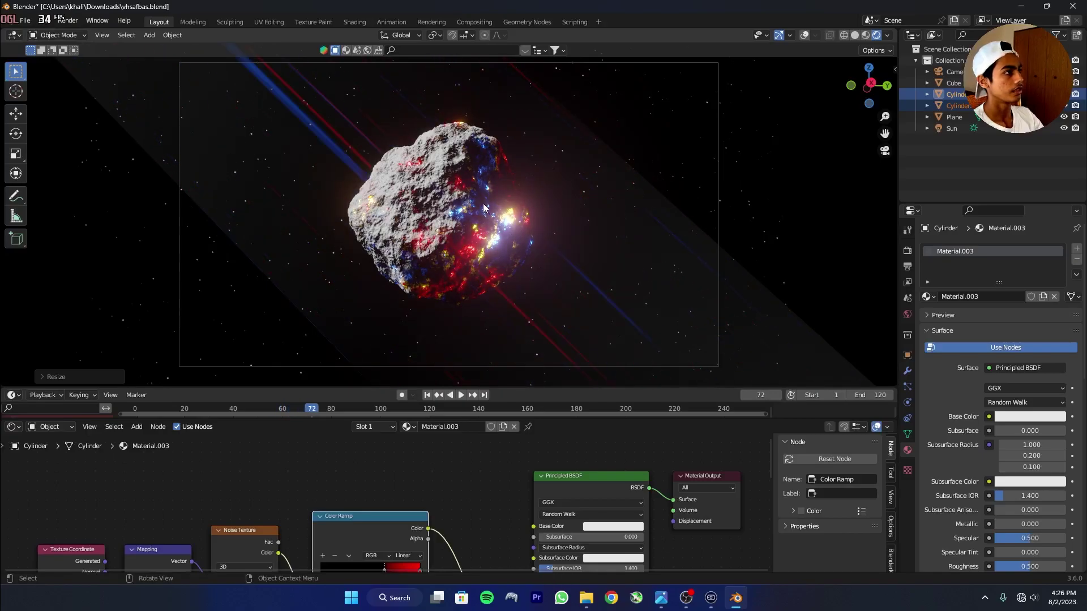
click(950, 94)
click(948, 85)
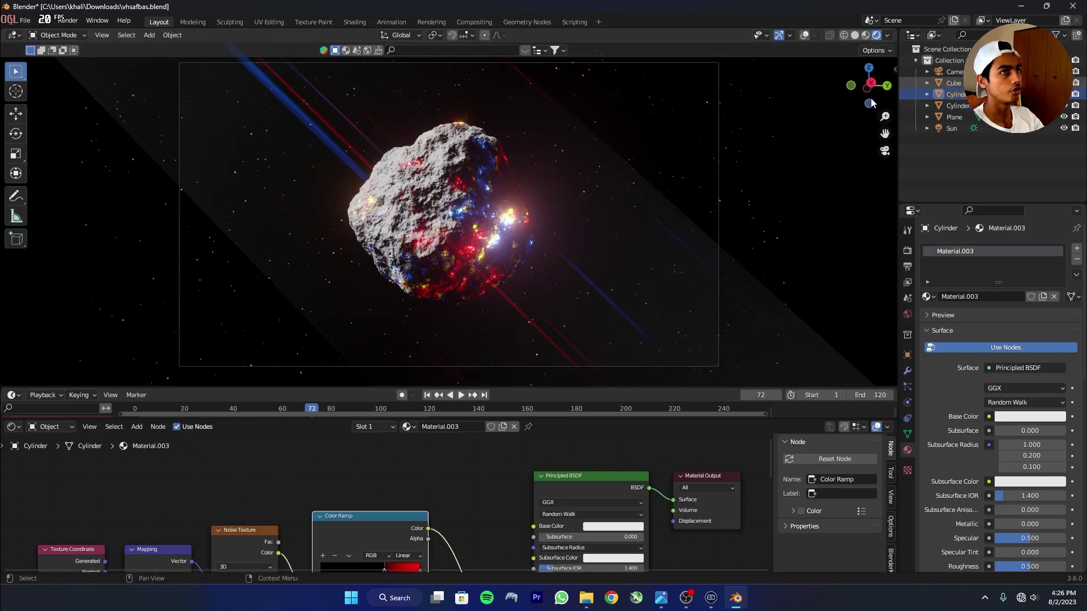
key(ctrl+s)
drag(188, 419, 188, 422)
drag(188, 422, 190, 558)
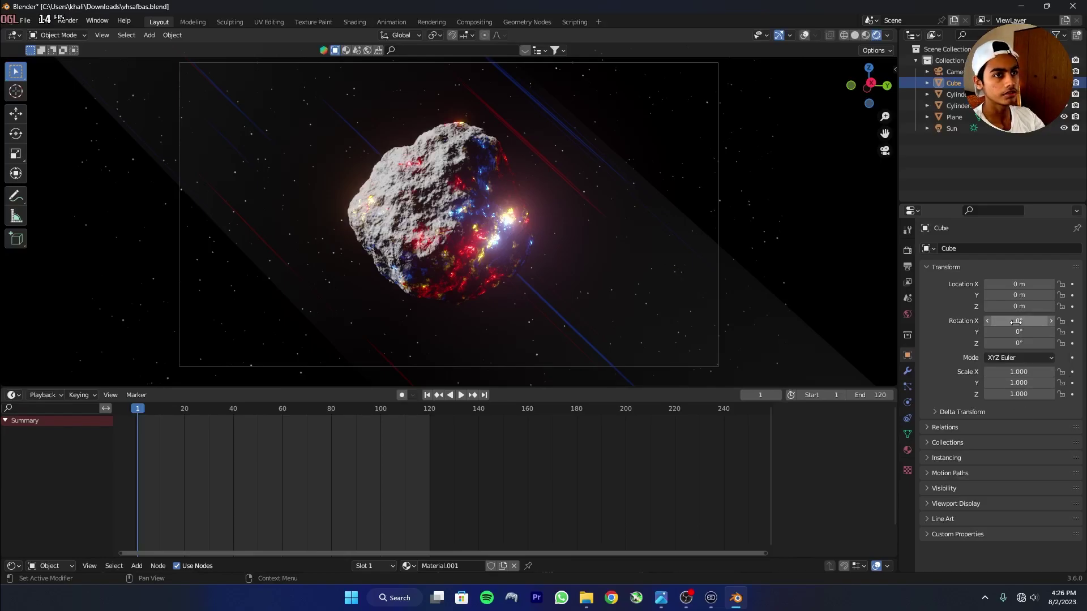
key(i)
At frame 120, set the rock's X rotation to -360°, keyframe it and preview the spin.
click(487, 390)
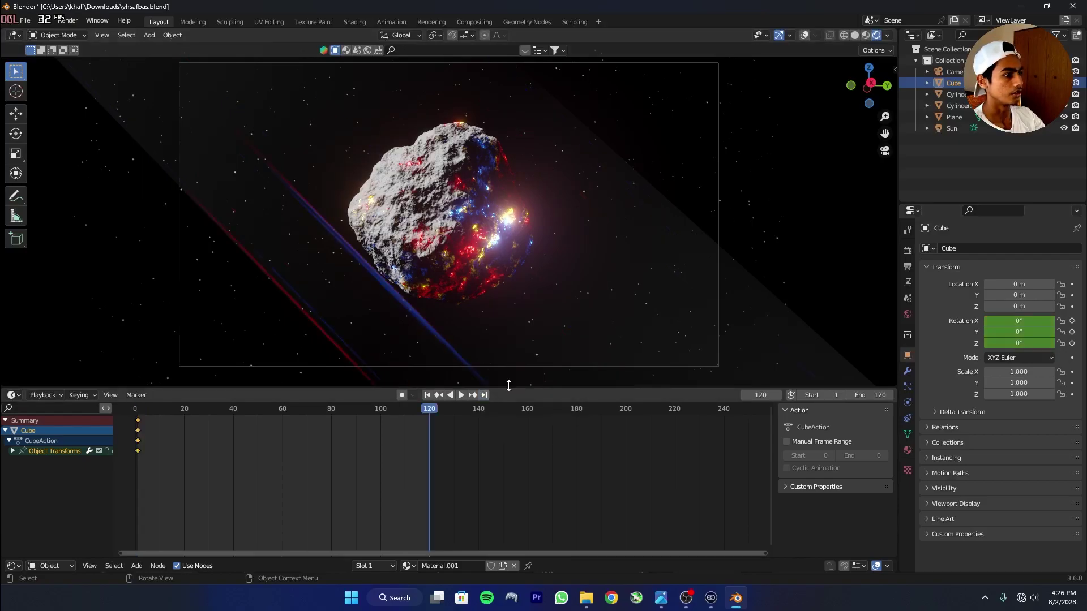
click(1015, 324)
key(BackSpace)
text(-360)
key(Return)
key(i)
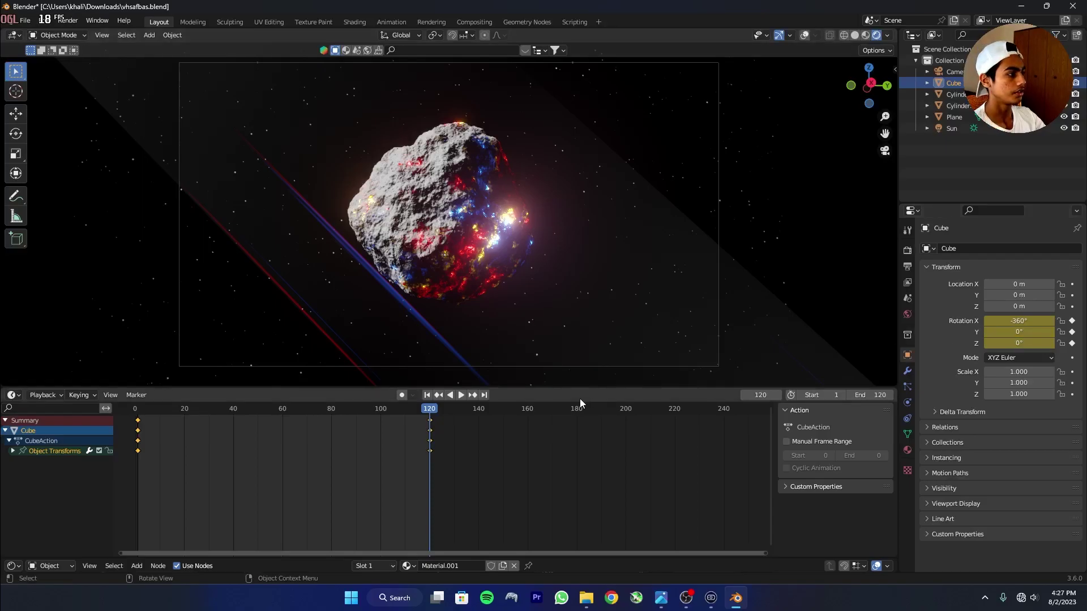
key(space)
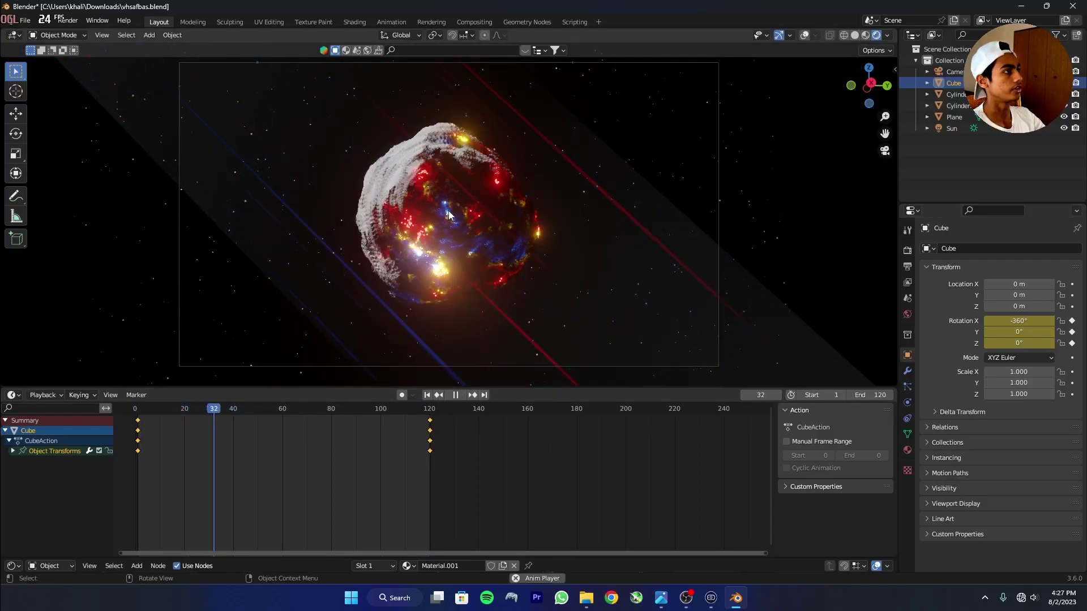
key(space)
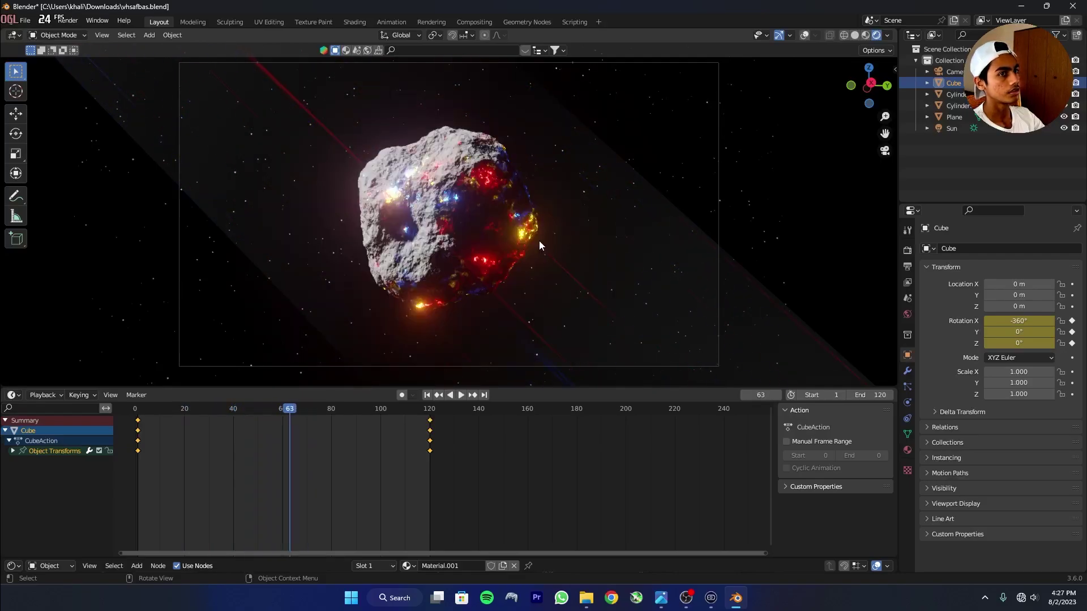
Select the camera, then move and rotate it to reframe the spinning rock.
click(952, 73)
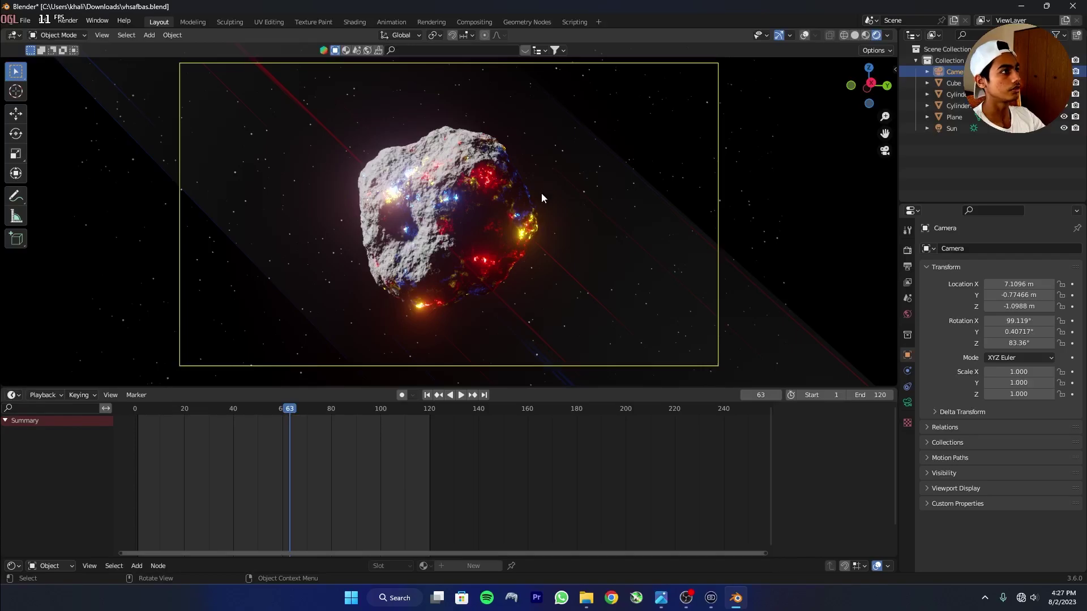
key(g)
click(614, 204)
key(r)
key(r)
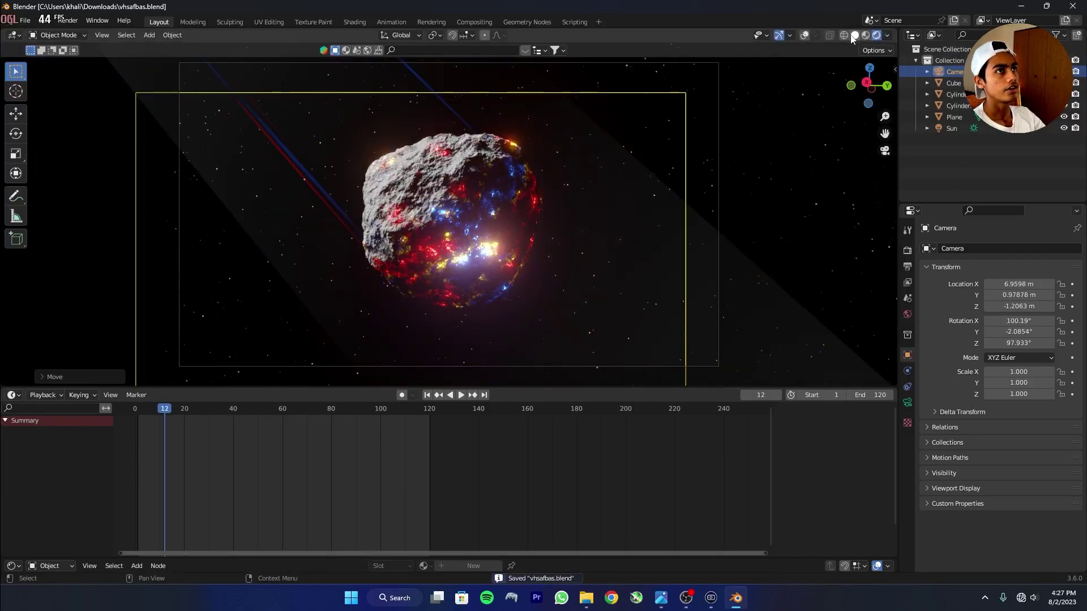
Add a new plane to the scene and scale it up to about 3.347.
click(854, 36)
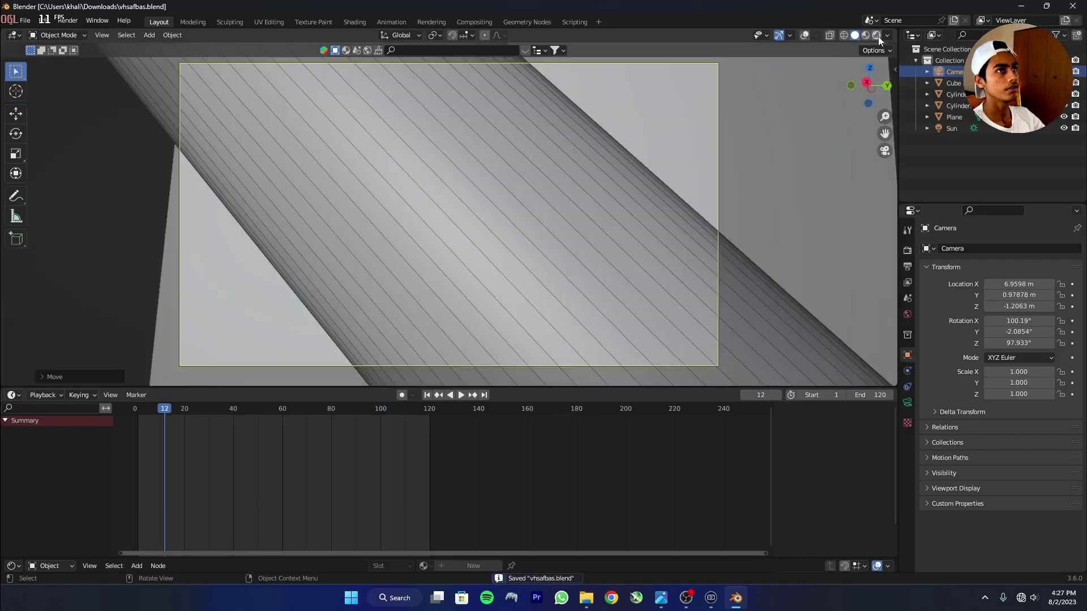
click(879, 36)
key(shift+a)
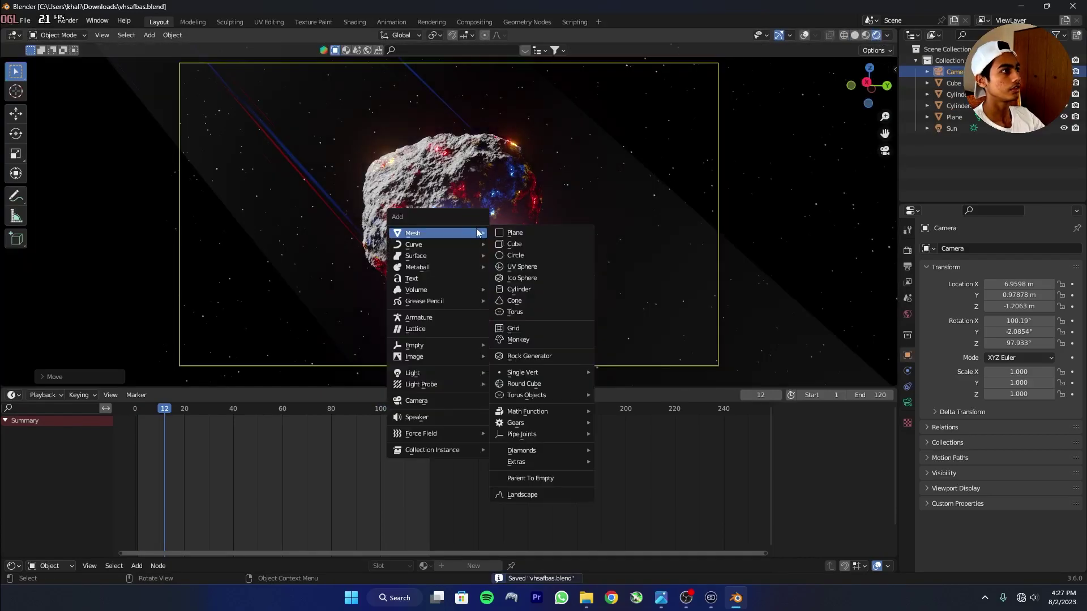
click(515, 233)
key(s)
click(807, 109)
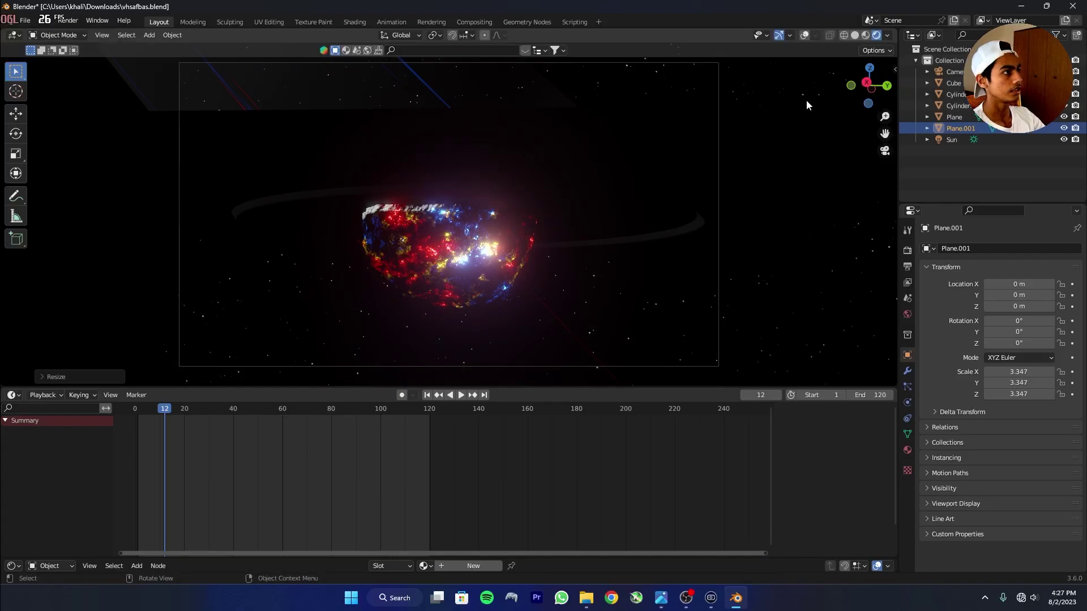
In solid shading with overlays shown, place the new plane clear of the cylinders and subdivide it into a very dense grid.
click(855, 36)
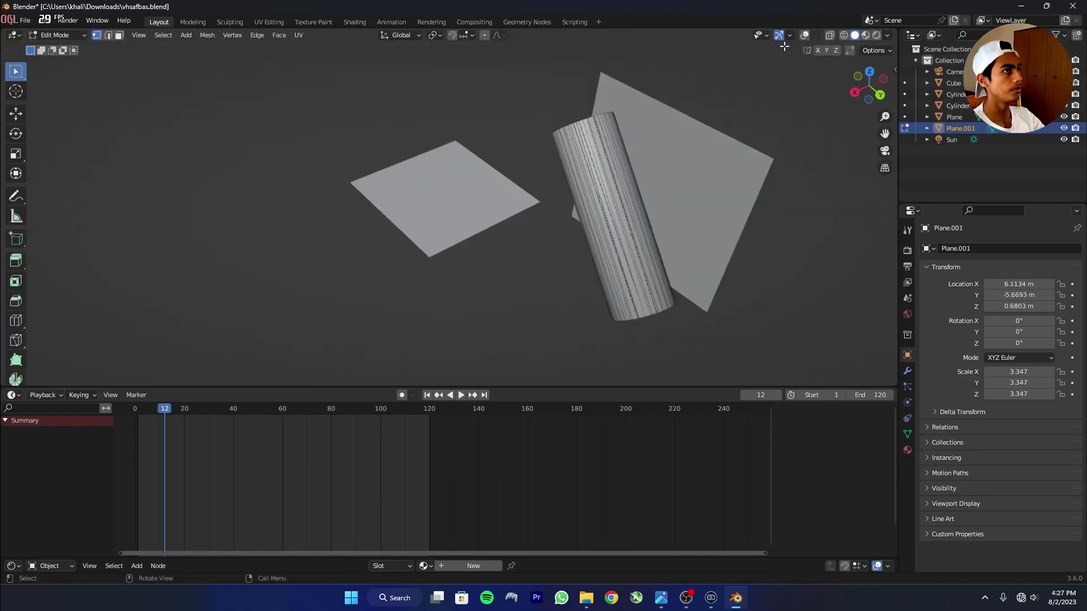
click(804, 36)
scroll(469, 152, up, 3)
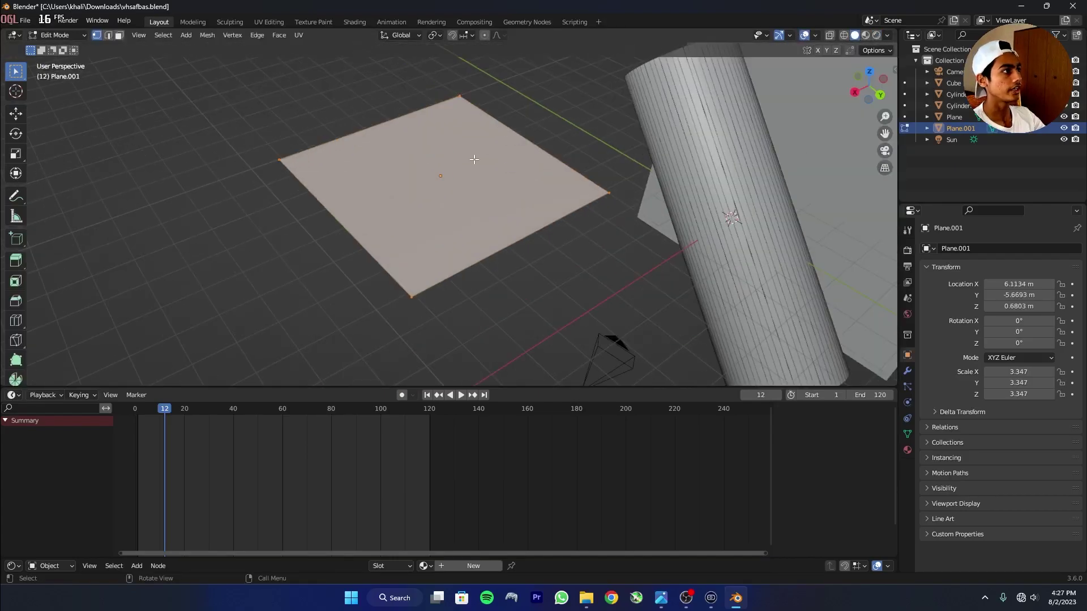
right_click(470, 176)
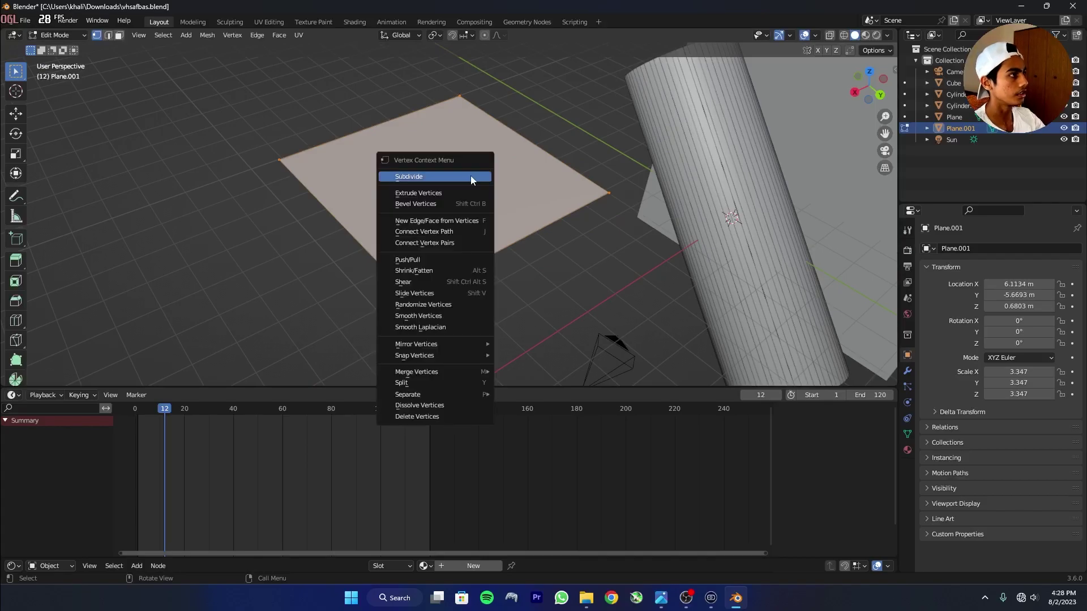
click(471, 176)
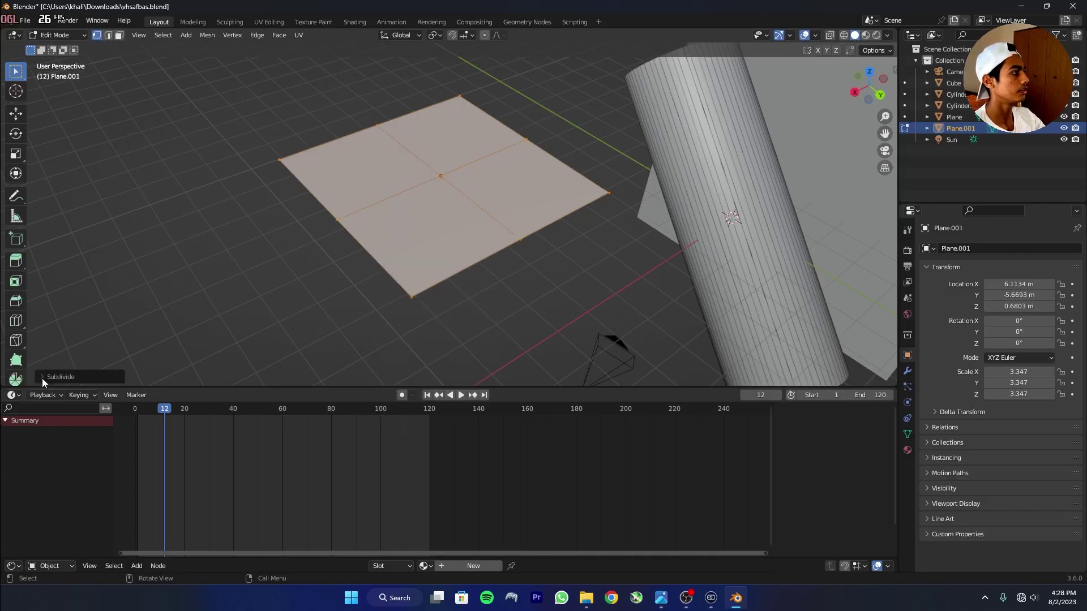
click(60, 378)
click(130, 311)
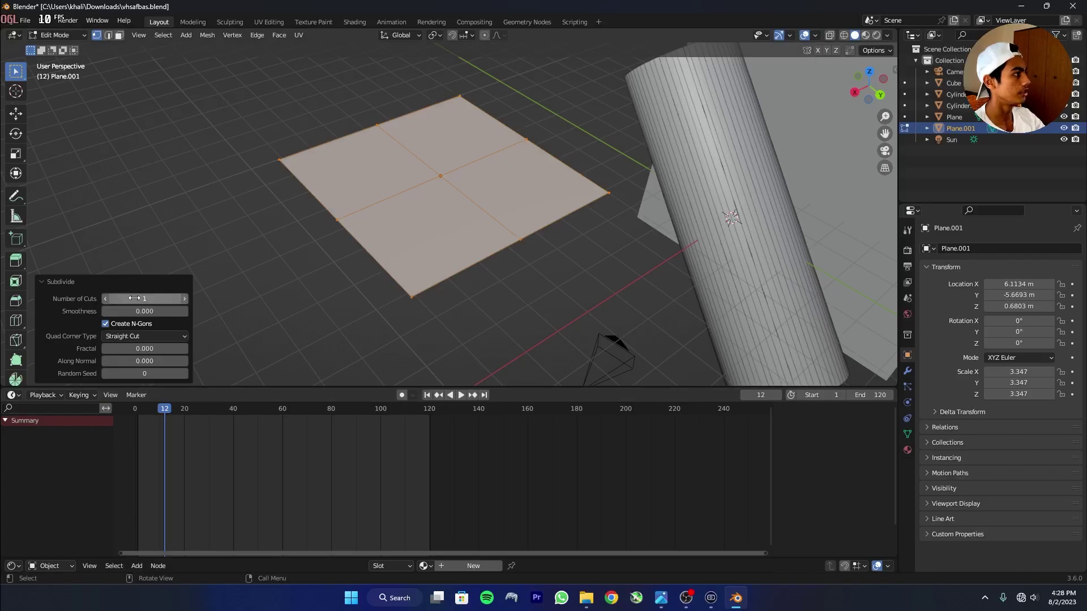
key(Return)
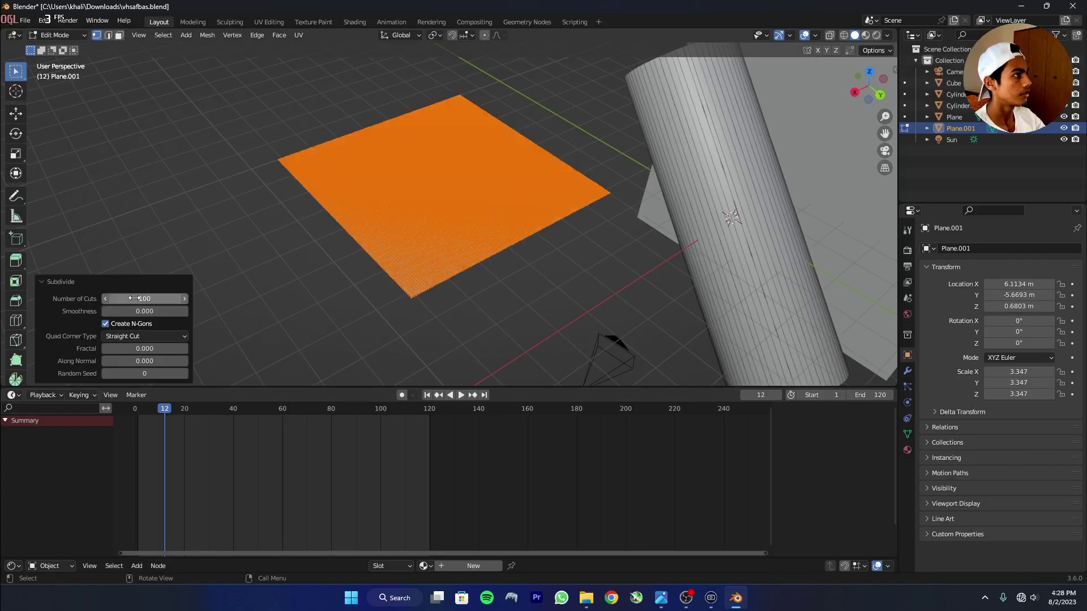
key(Tab)
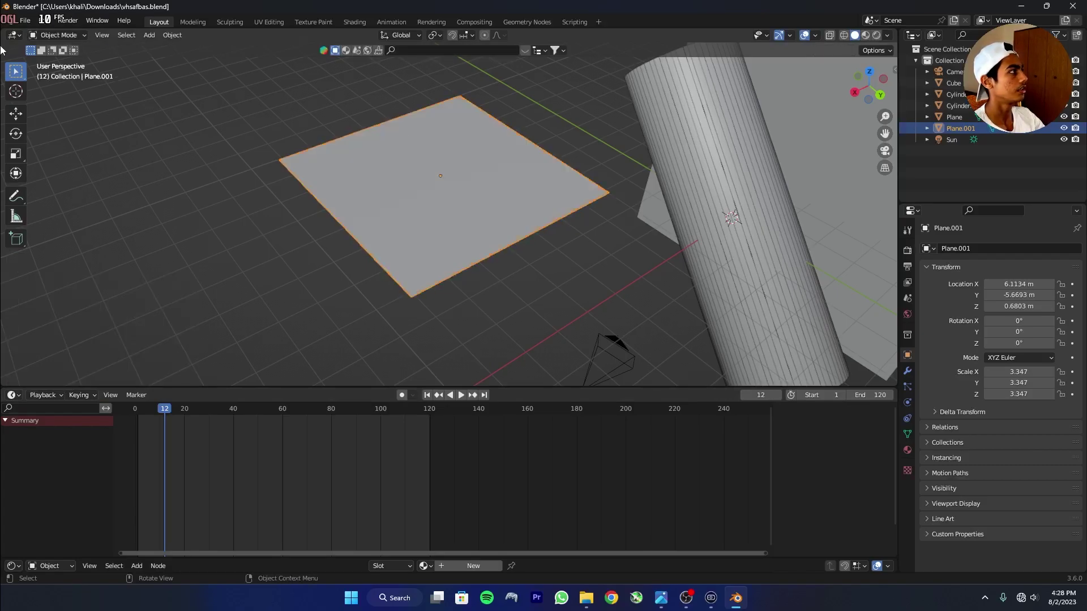
Put the subdivided plane into Sculpt Mode and choose the Elastic Deform brush with a radius of about 197 px.
click(63, 38)
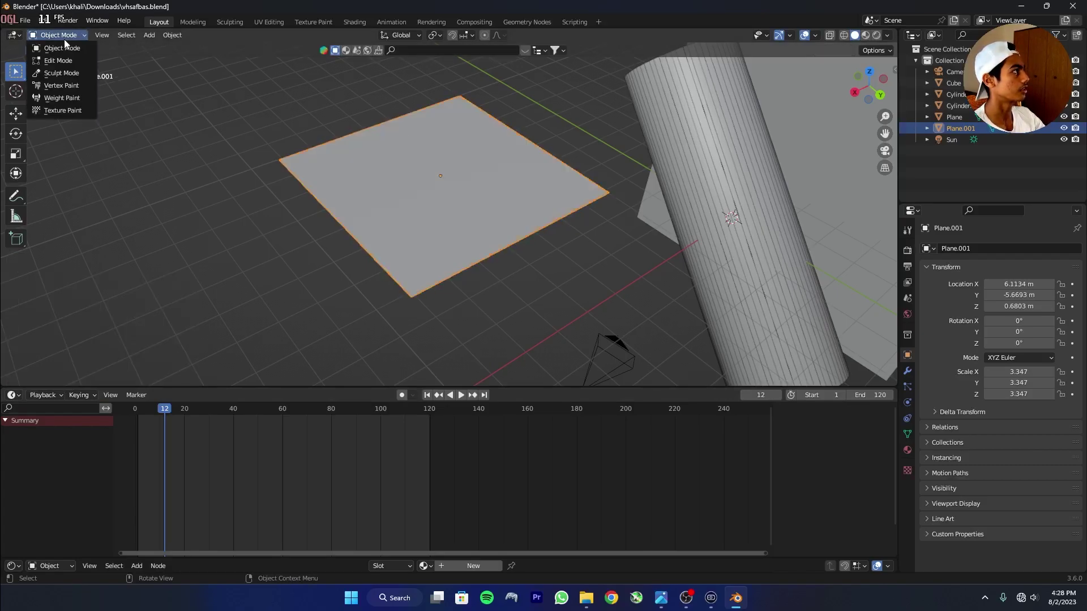
click(52, 74)
scroll(10, 312, down, 5)
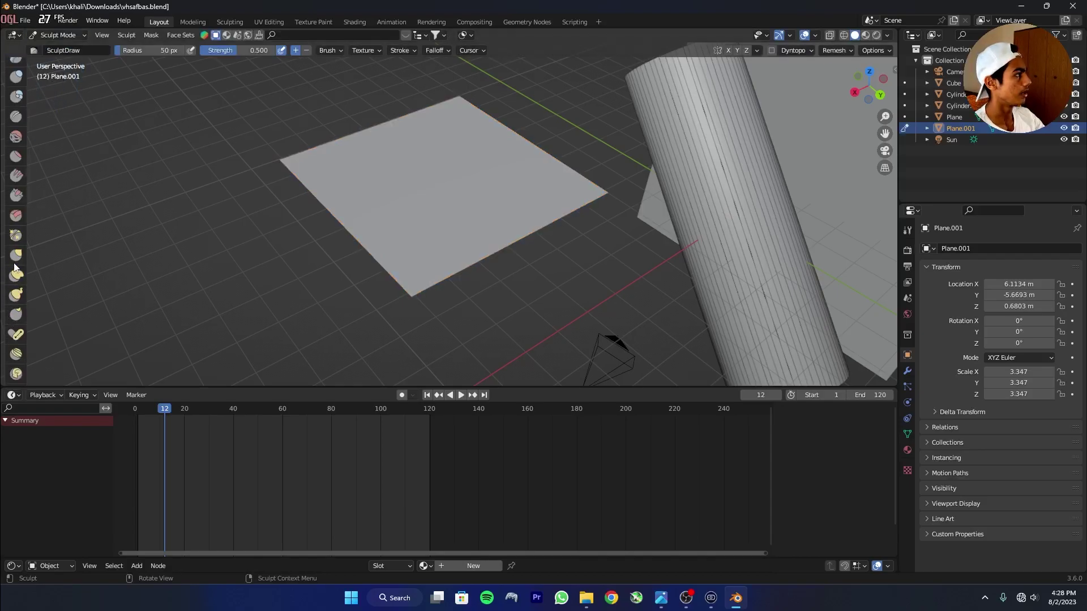
click(16, 282)
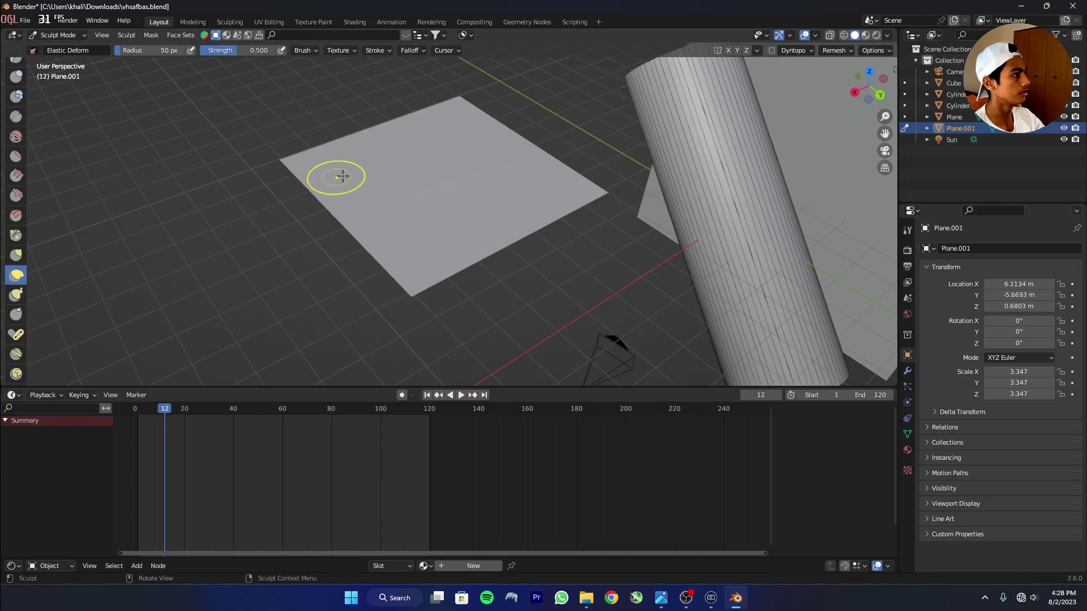
right_click(438, 169)
drag(385, 171, 457, 169)
mouse_move(457, 169)
middle_down()
mouse_move(718, 185)
mouse_move(488, 199)
mouse_move(513, 241)
mouse_move(485, 207)
middle_up()
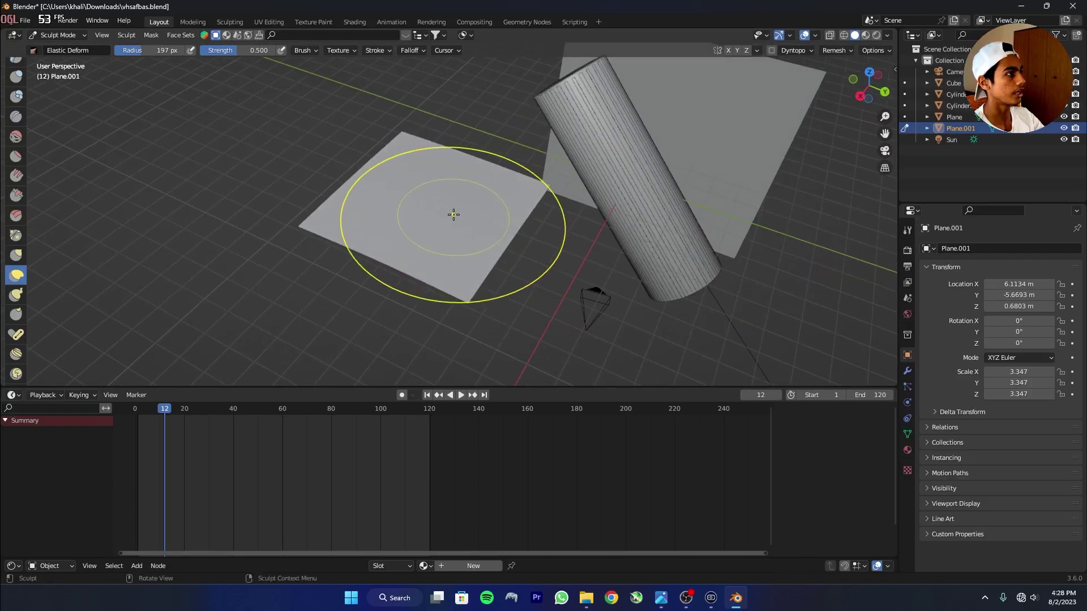
Pull the plane from several sides into a tall, curved veil shape and return to Object Mode.
drag(438, 199, 461, 41)
mouse_move(427, 176)
middle_down()
mouse_move(518, 167)
mouse_move(527, 144)
middle_up()
drag(416, 221, 427, 127)
mouse_move(432, 296)
middle_down()
mouse_move(470, 245)
mouse_move(414, 235)
middle_up()
mouse_move(414, 226)
mouse_down()
mouse_move(413, 164)
mouse_move(464, 198)
mouse_up()
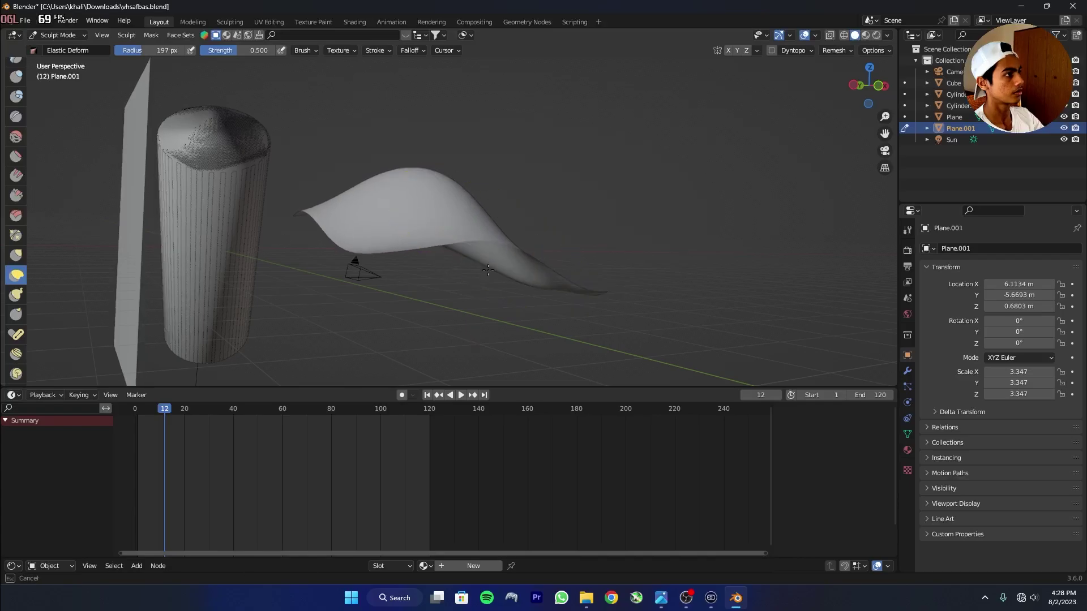
middle_drag(488, 241, 424, 269)
drag(425, 270, 441, 2)
mouse_move(441, 2)
middle_down()
mouse_move(315, 226)
mouse_move(442, 376)
mouse_move(457, 182)
mouse_move(497, 175)
mouse_move(397, 186)
middle_up()
mouse_move(442, 227)
mouse_down()
mouse_move(514, 185)
mouse_move(468, 190)
mouse_move(456, 178)
mouse_up()
click(58, 35)
click(60, 49)
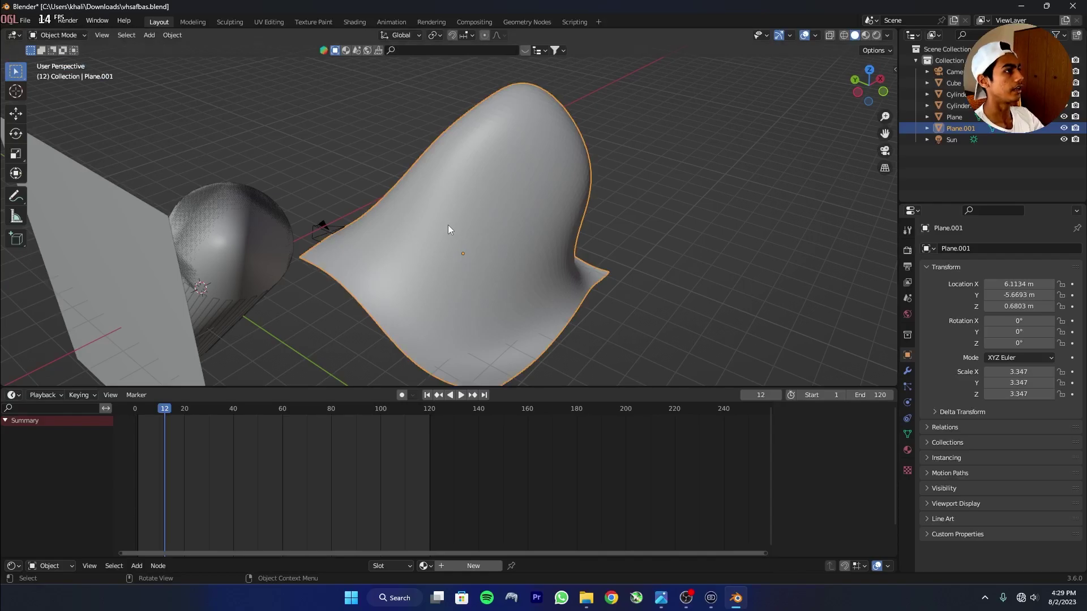
Move the sculpted plane into the camera view by about -1.09 m in X, 5.24 m in Y and -1.78 m in Z.
middle_drag(389, 196, 709, 197)
scroll(644, 191, down, 4)
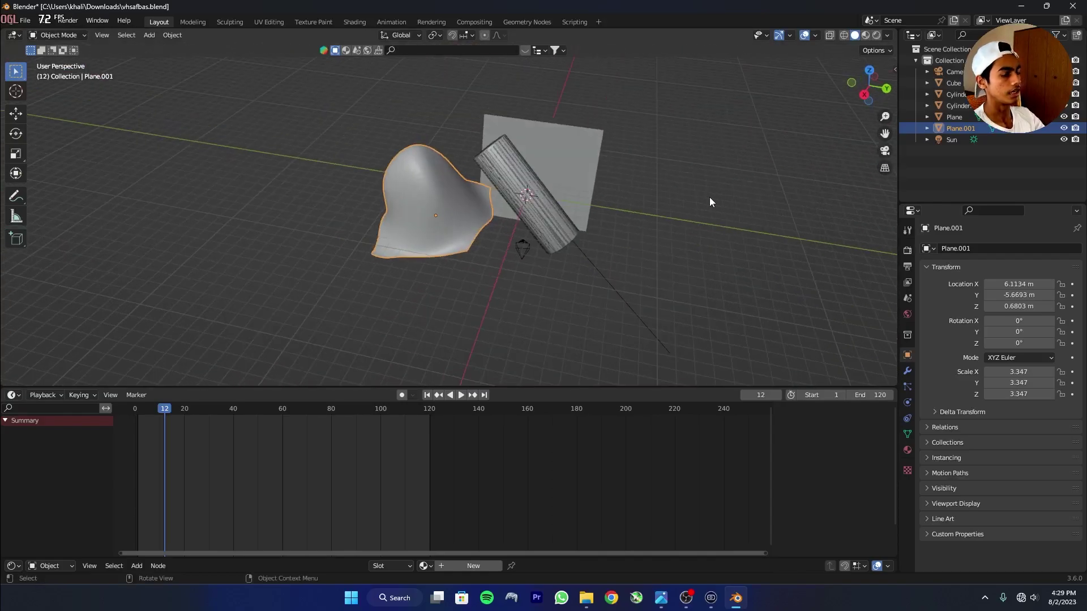
scroll(709, 198, up, 4)
middle_drag(709, 237, 709, 197)
key(KP_0)
key(g)
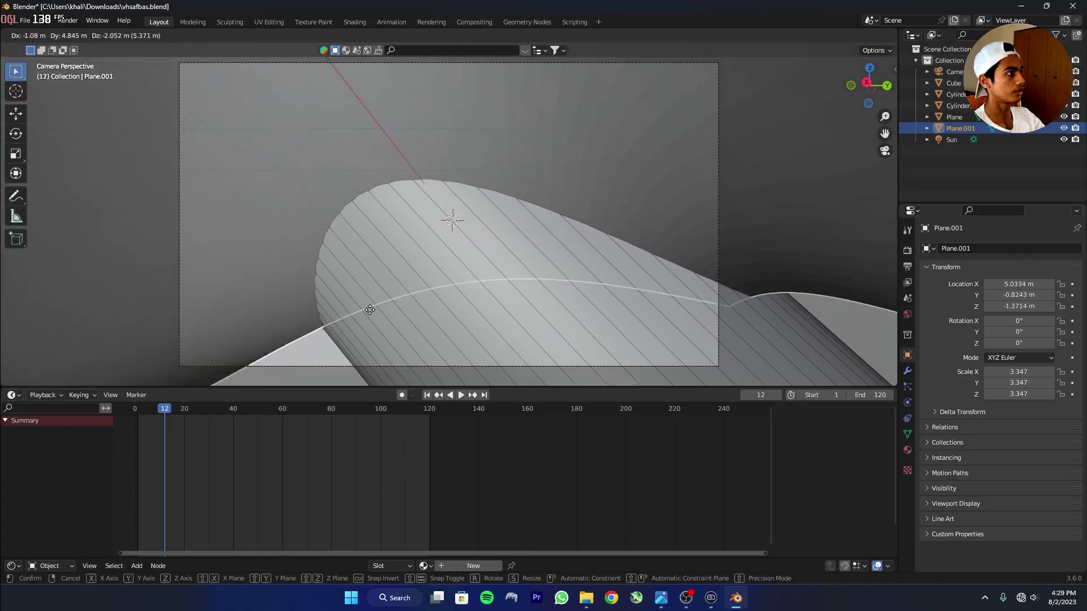
click(515, 221)
Scale the sculpted plane down to about 0.741, reposition it in the camera frame and switch to rendered shading.
key(s)
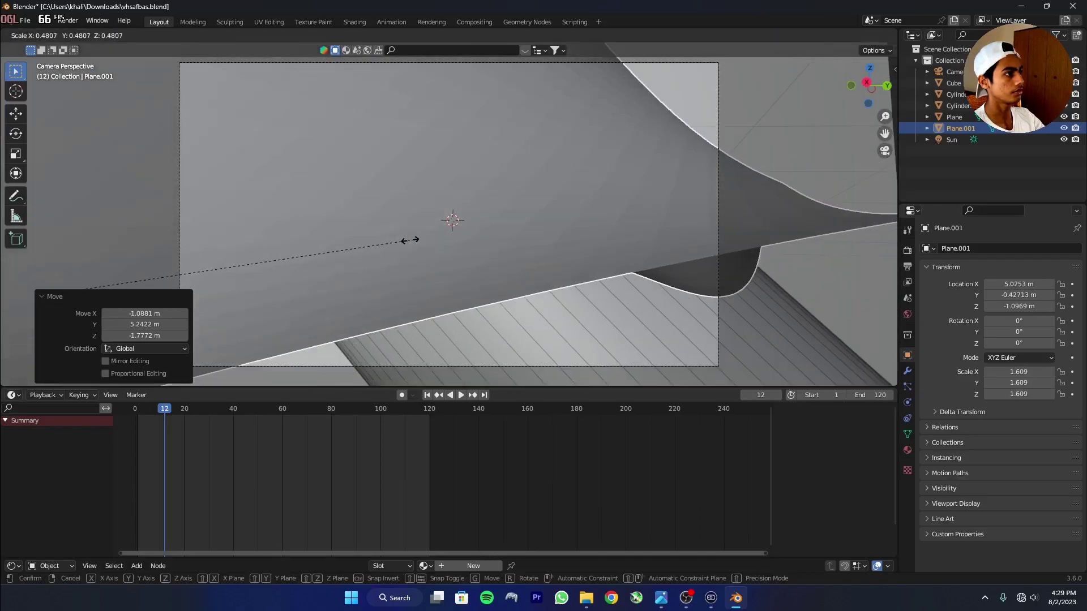
click(409, 238)
key(s)
click(488, 177)
right_click(356, 205)
click(357, 205)
click(876, 36)
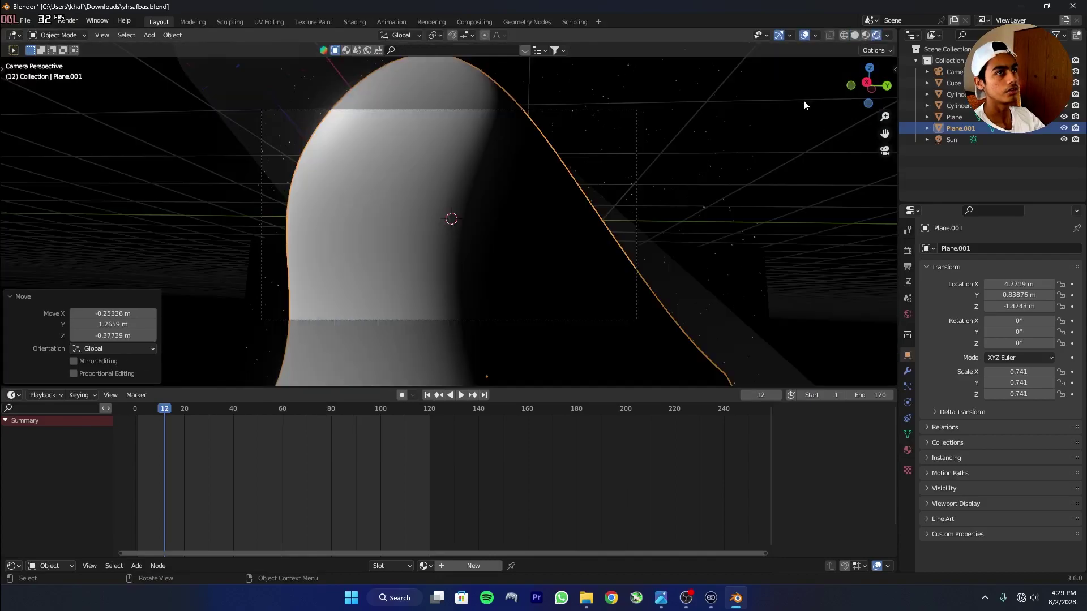
Rotate the sculpted plane to about -96° in X, 3° in Y and 19° in Z, and move it onto the rock.
key(r)
key(r)
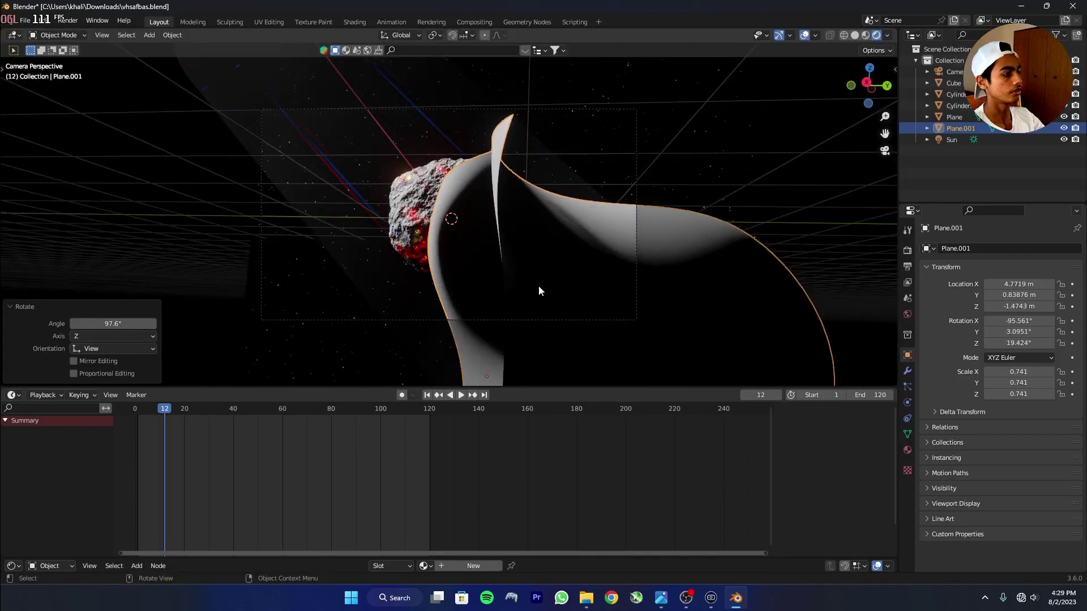
key(g)
middle_drag(572, 255, 807, 142)
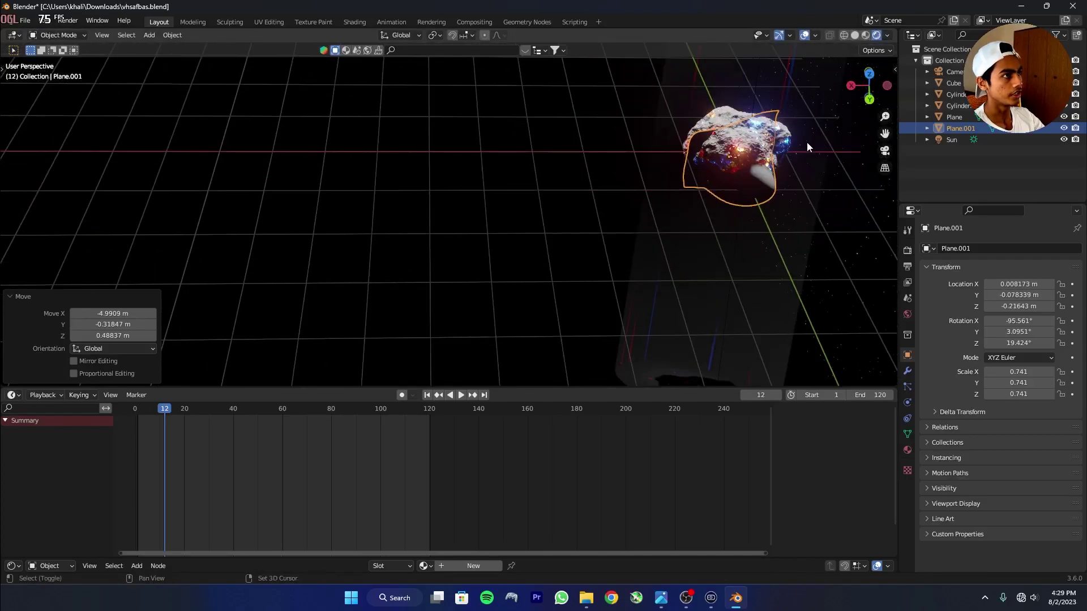
key(KP_Decimal)
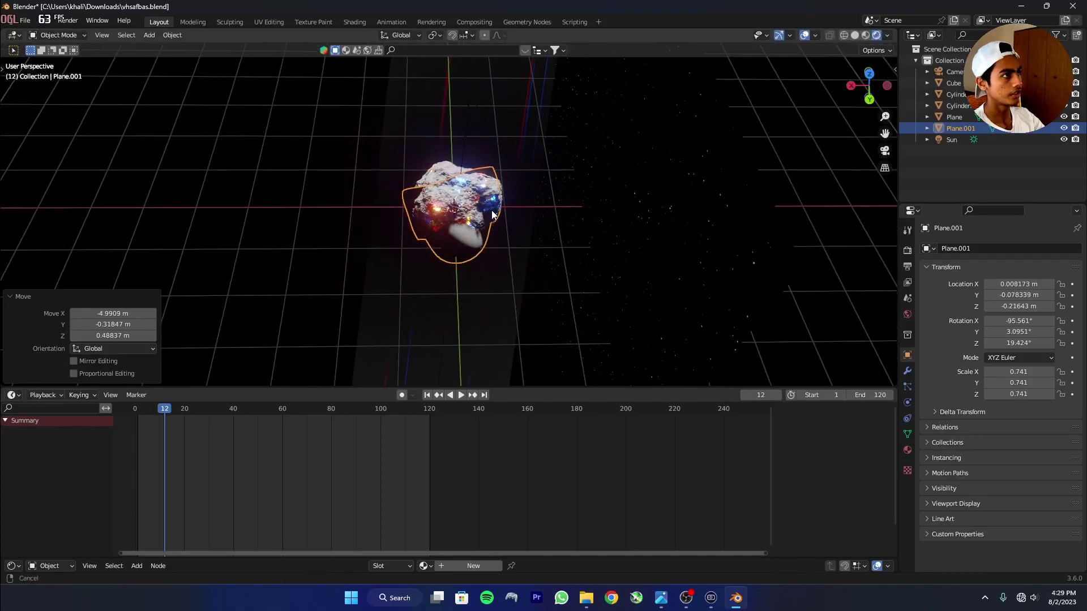
Rescale the sculpted plane and shift it so that it covers the rock.
key(s)
click(490, 211)
middle_drag(490, 211, 420, 122)
key(g)
click(548, 146)
key(g)
click(632, 163)
Copy the Texture Coordinate, Mapping, Noise Texture and Color Ramp nodes from the cylinder's red streak material.
click(352, 116)
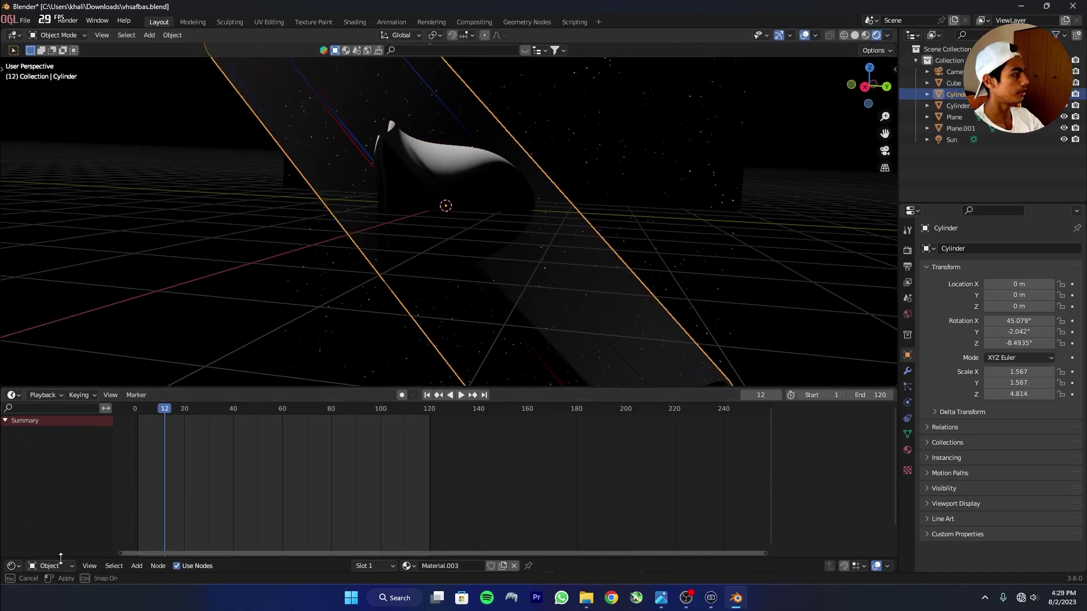
drag(61, 559, 79, 454)
scroll(316, 521, down, 12)
middle_drag(331, 523, 397, 483)
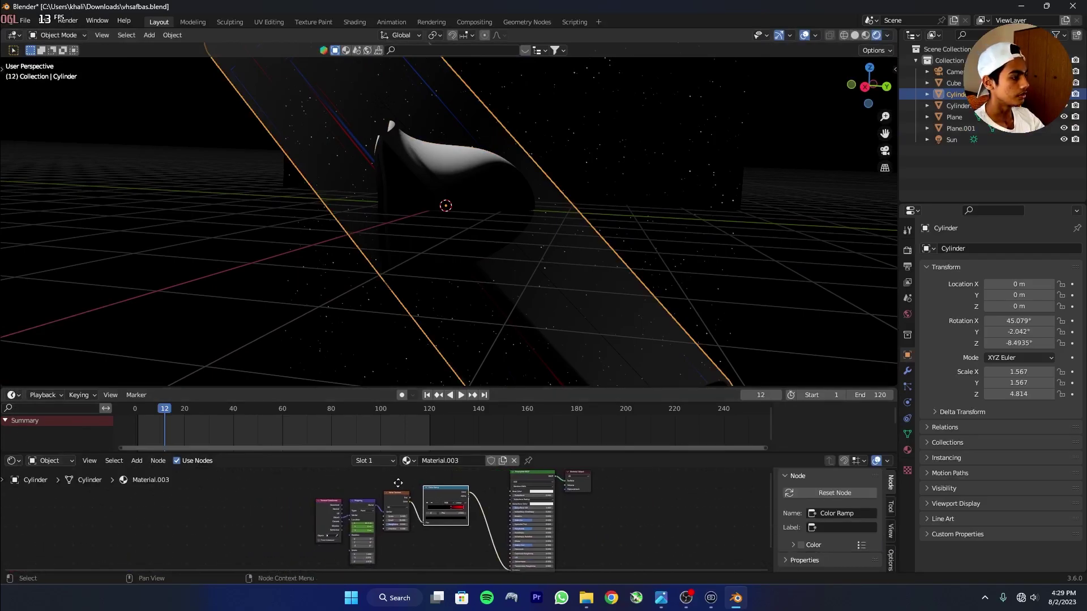
scroll(397, 483, up, 2)
drag(287, 495, 501, 533)
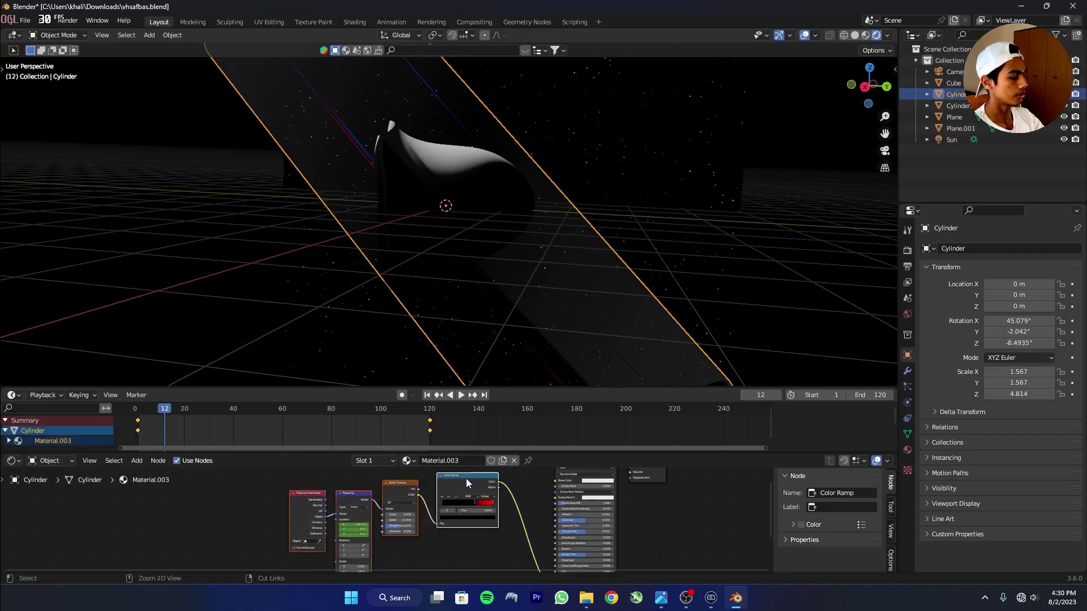
Give the sculpted plane a new material, paste the copied nodes into it and link the Color Ramp's colour to Emission.
click(966, 130)
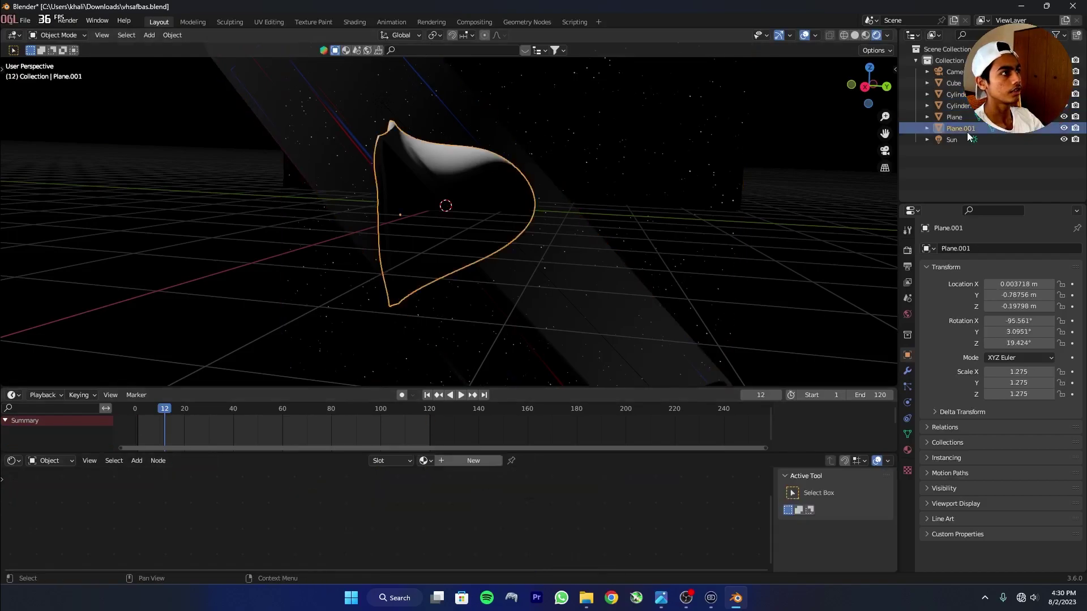
click(480, 461)
middle_drag(378, 529, 495, 511)
scroll(495, 511, up, 2)
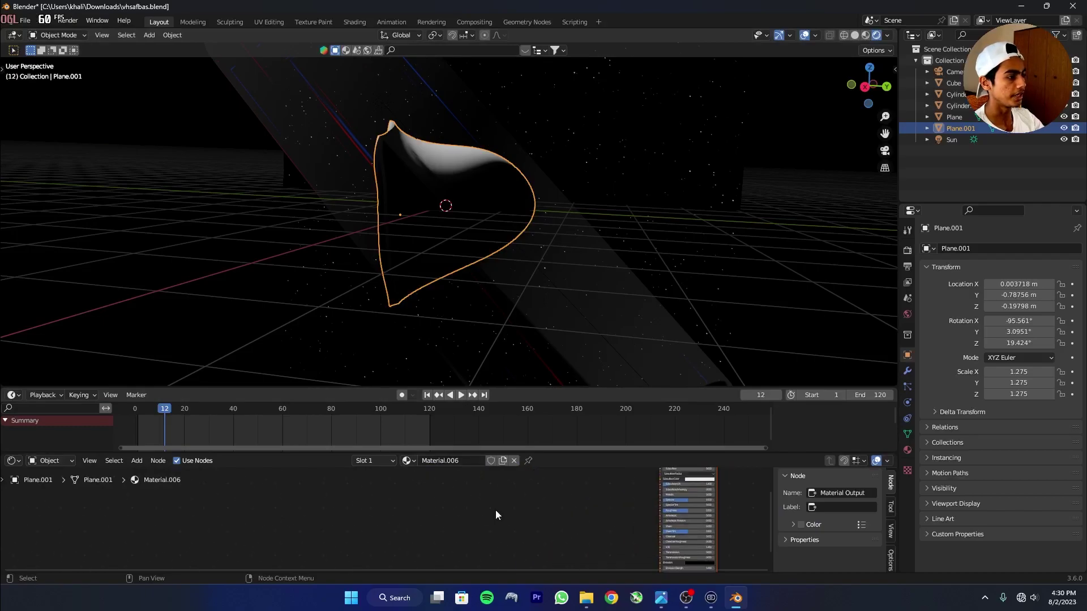
key(ctrl+v)
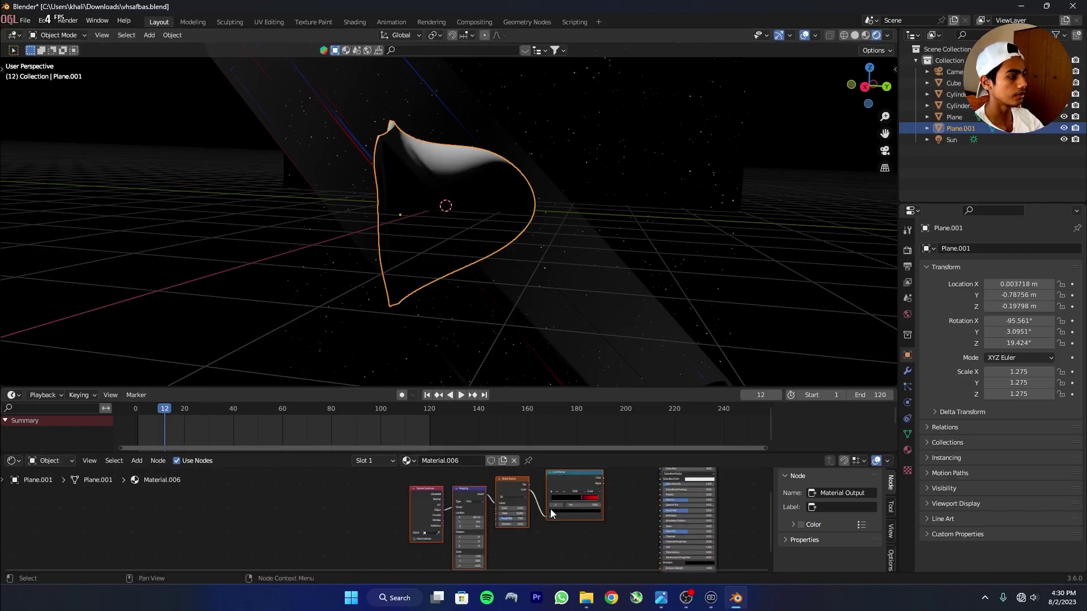
scroll(549, 511, up, 4)
drag(614, 481, 708, 549)
drag(707, 513, 708, 512)
In camera view, stretch the sculpted plane by 1.448 along local Z and rotate it to about -142° X, 14° Y and 21° Z.
key(KP_0)
click(400, 35)
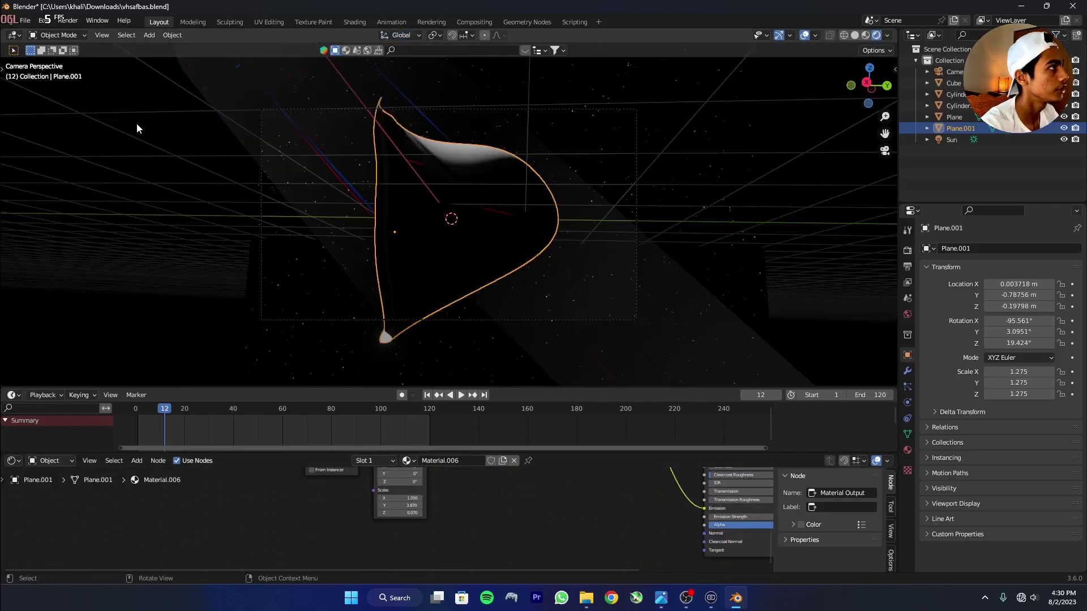
click(400, 35)
click(421, 84)
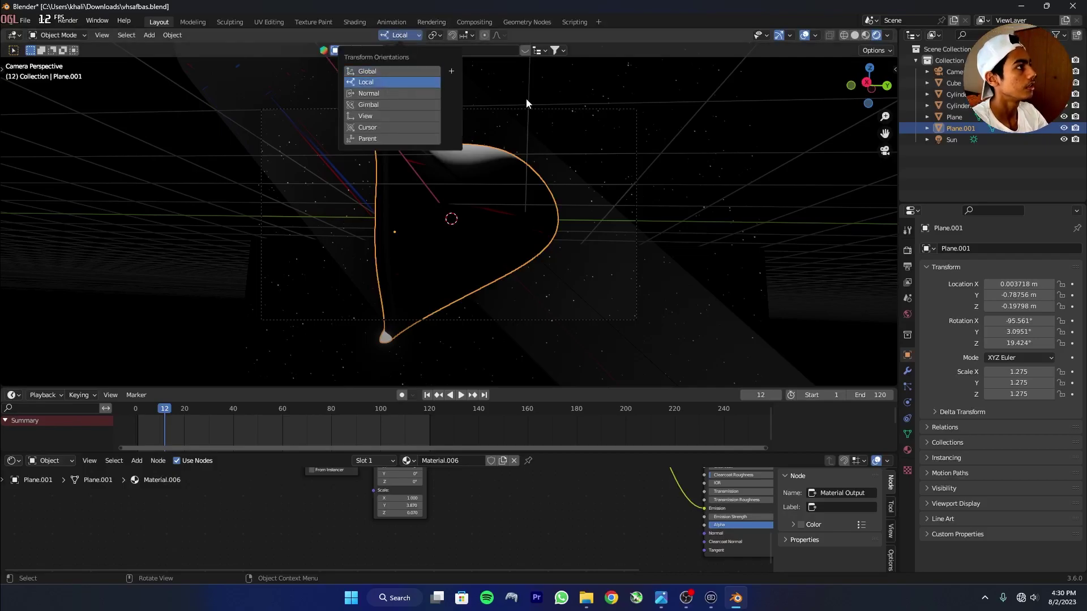
key(s)
key(z)
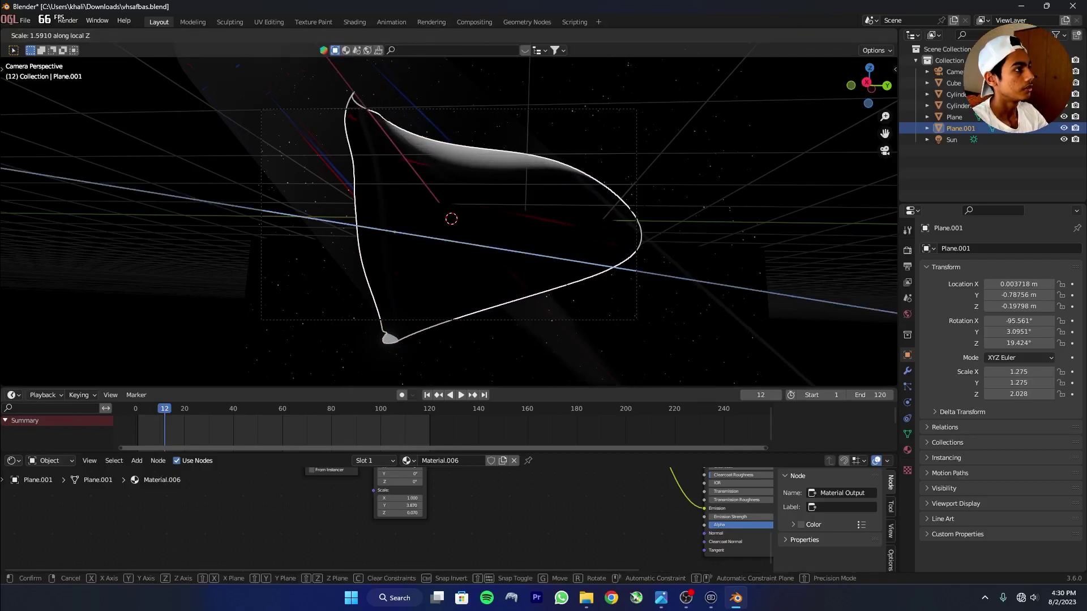
click(631, 130)
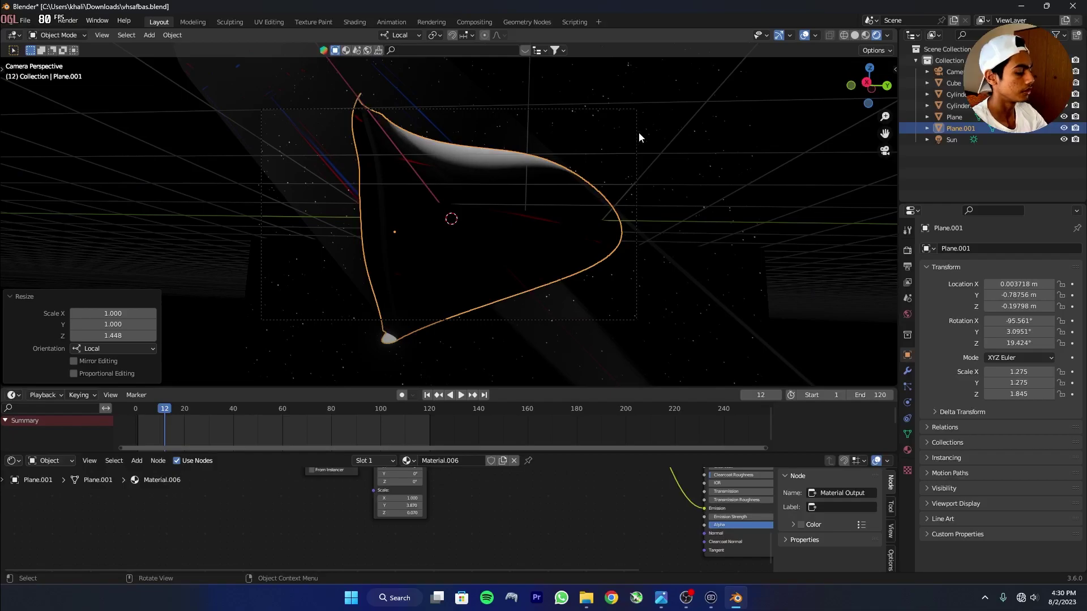
key(r)
click(719, 351)
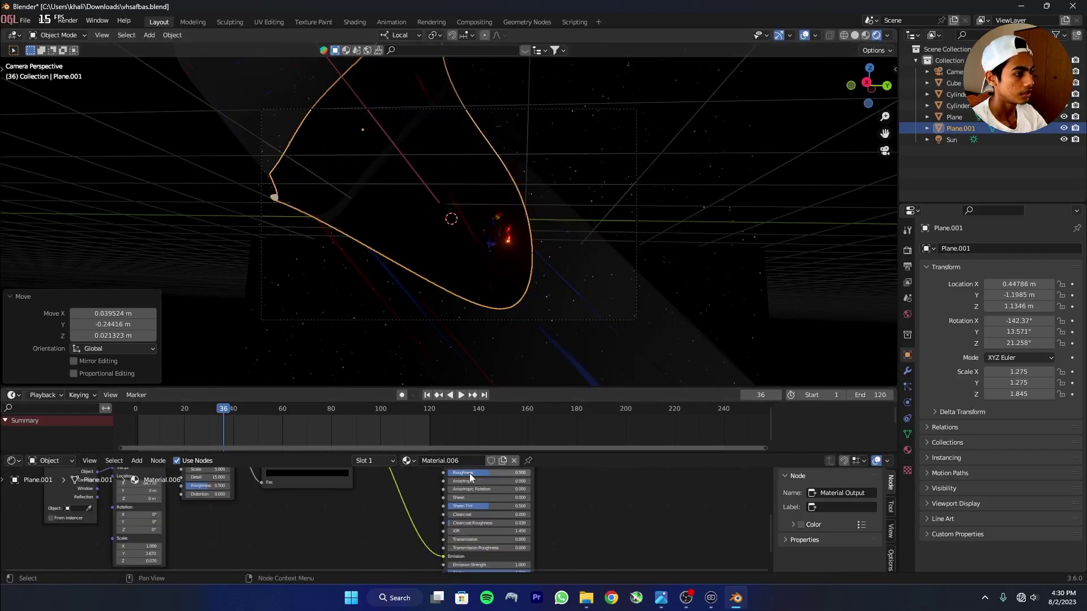
Make the plane's material transparent with Alpha 0.086, blend mode Alpha Blend and shadow mode None.
scroll(461, 535, up, 1)
middle_drag(545, 567, 617, 542)
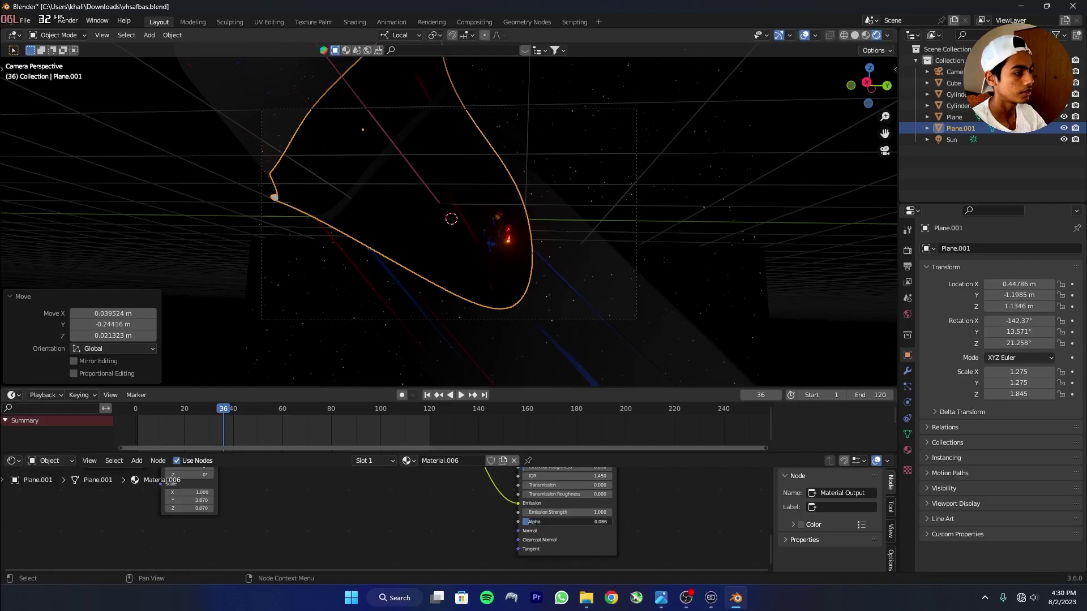
click(907, 450)
scroll(1021, 470, down, 12)
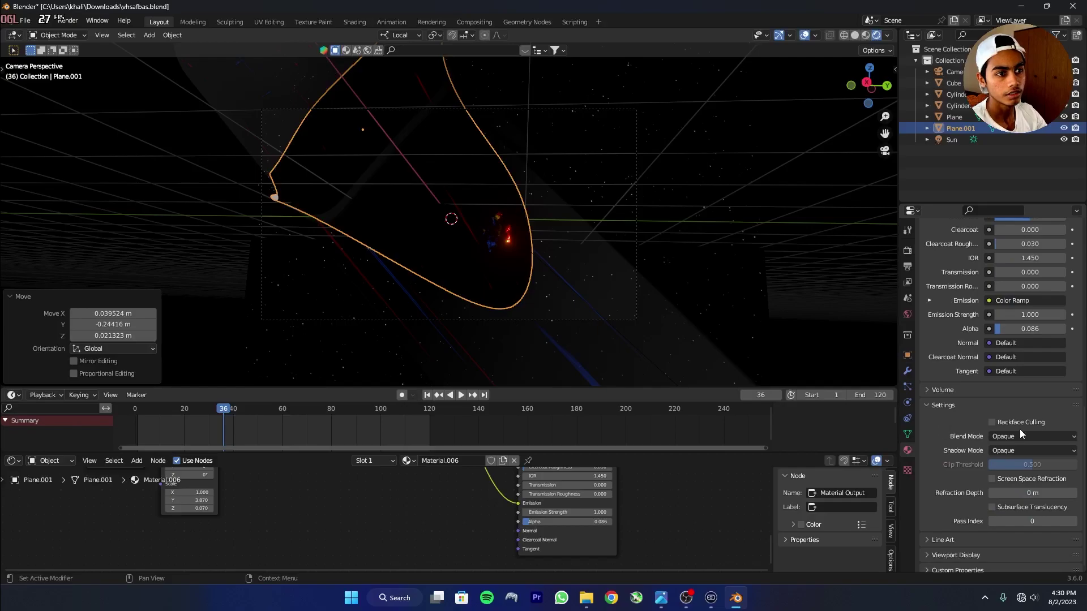
click(1025, 436)
click(1014, 491)
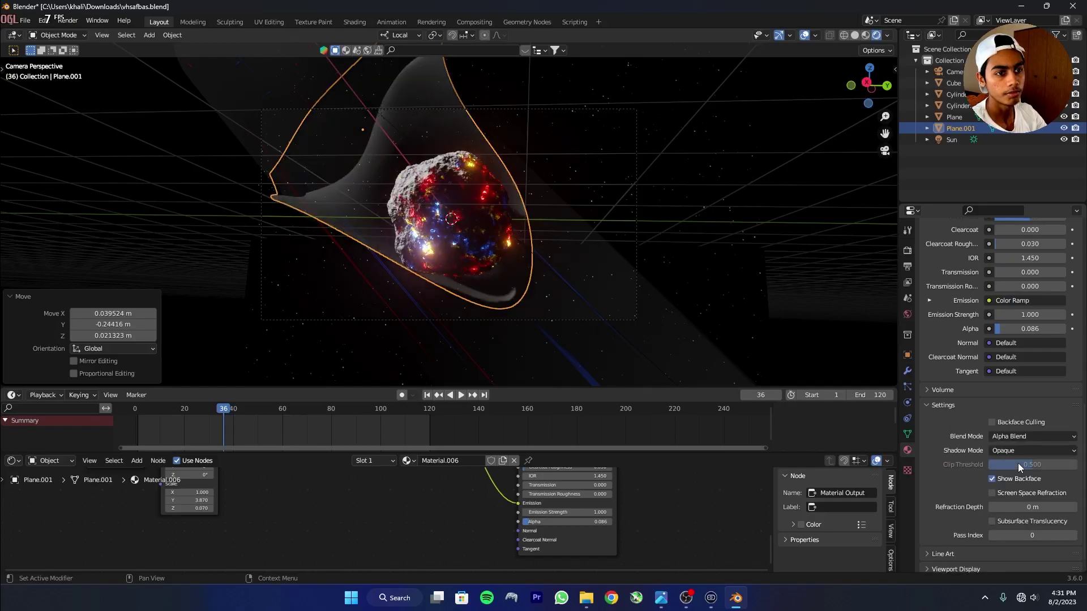
click(1012, 450)
click(1010, 465)
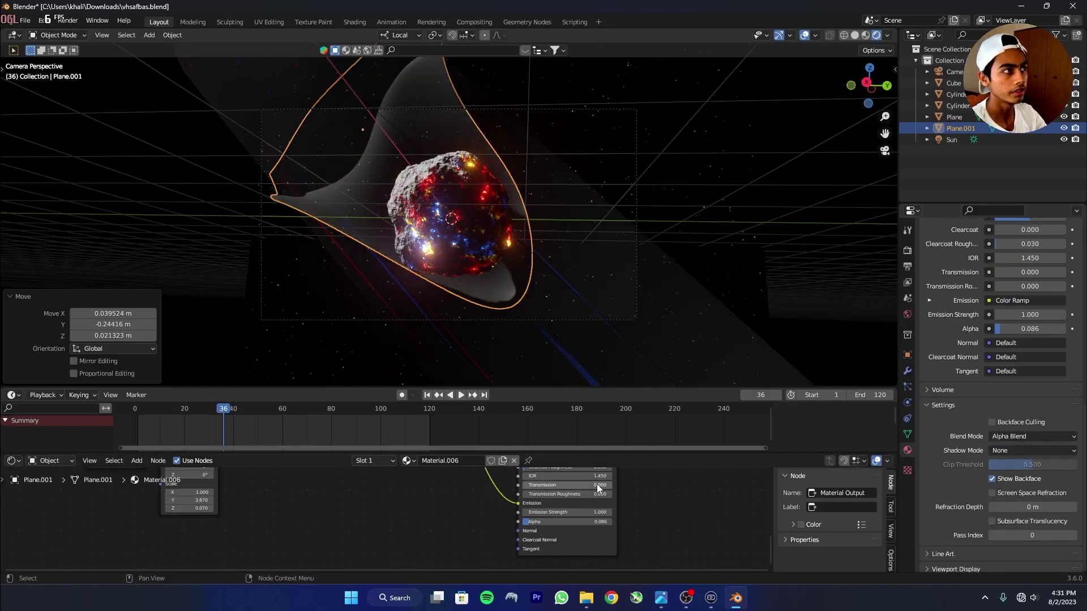
Lower the Alpha of the plane's material to 0.018.
scroll(470, 339, down, 1)
scroll(561, 508, up, 4)
shift+drag(602, 521, 505, 521)
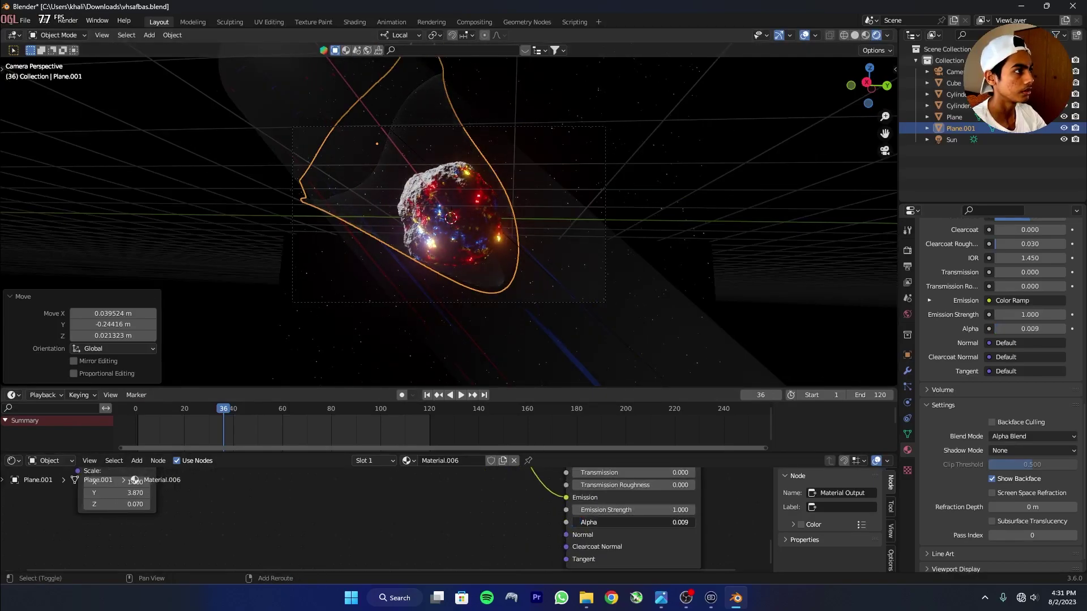
shift+drag(578, 523, 574, 522)
Recolour the Color Ramp's red stop to white and shift its black stop to position 0.464.
scroll(400, 501, down, 4)
middle_drag(228, 525, 422, 527)
drag(457, 513, 504, 513)
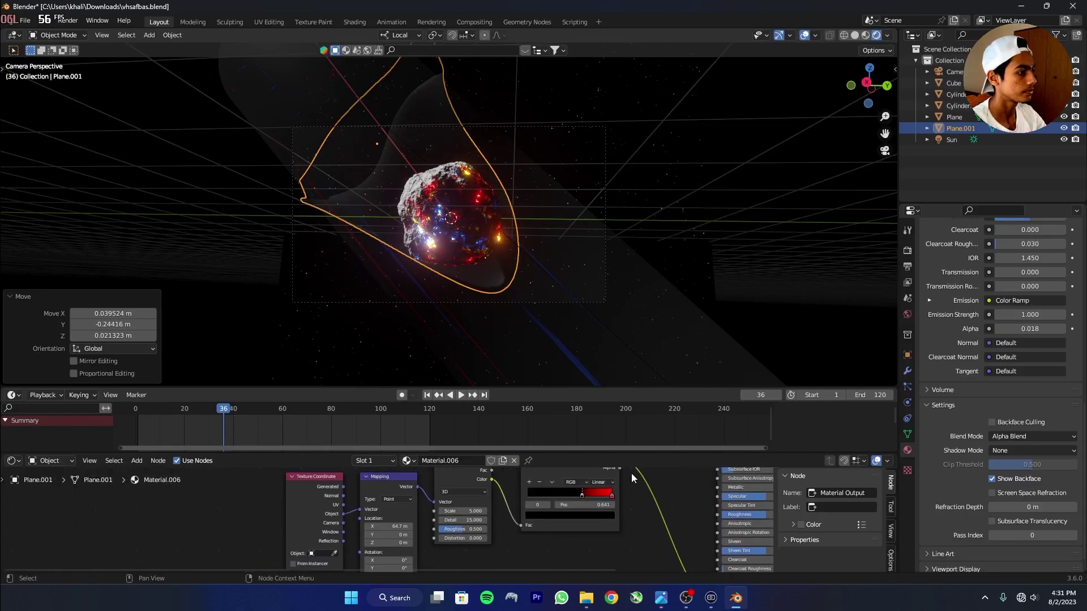
scroll(528, 362, up, 3)
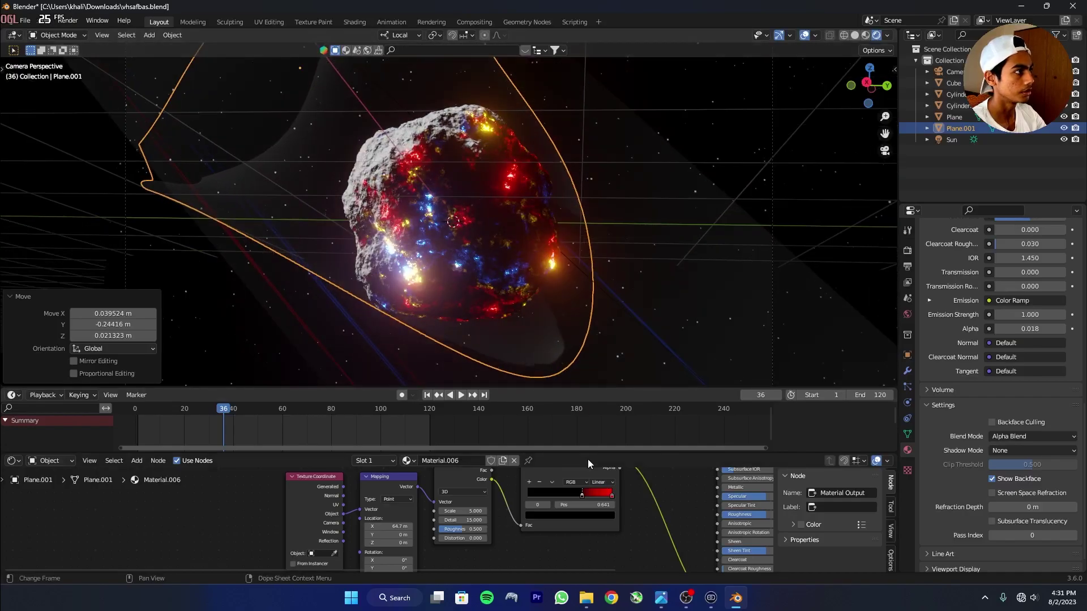
click(611, 496)
click(611, 516)
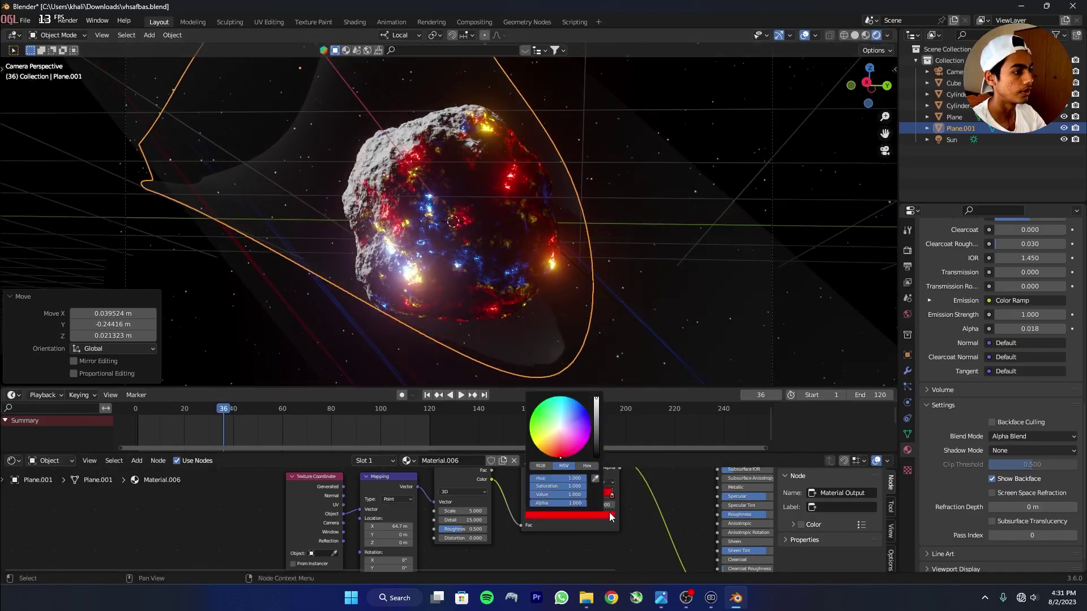
click(561, 426)
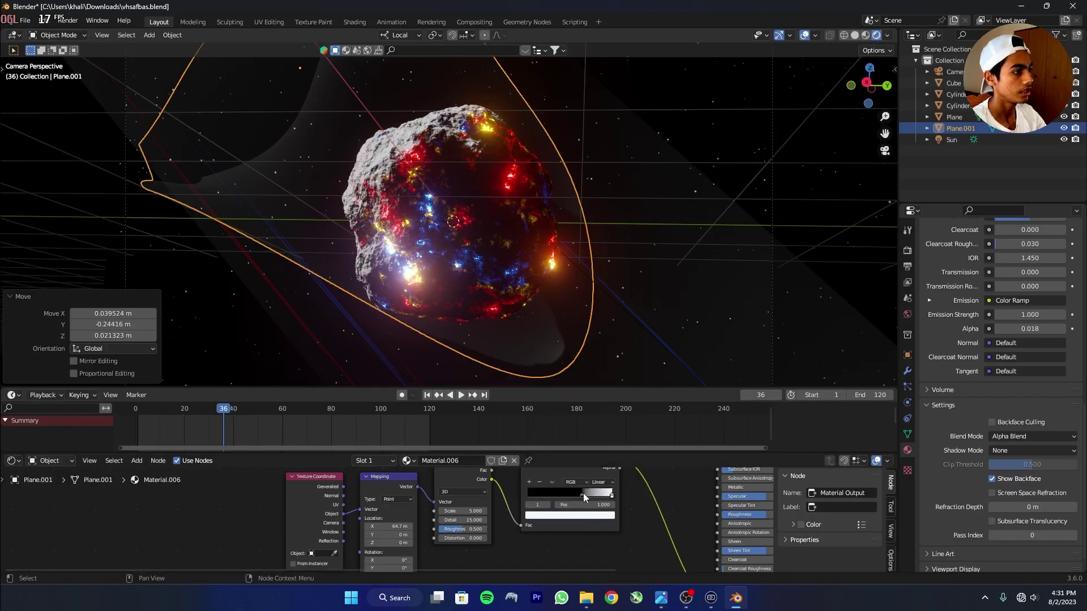
drag(583, 493, 563, 507)
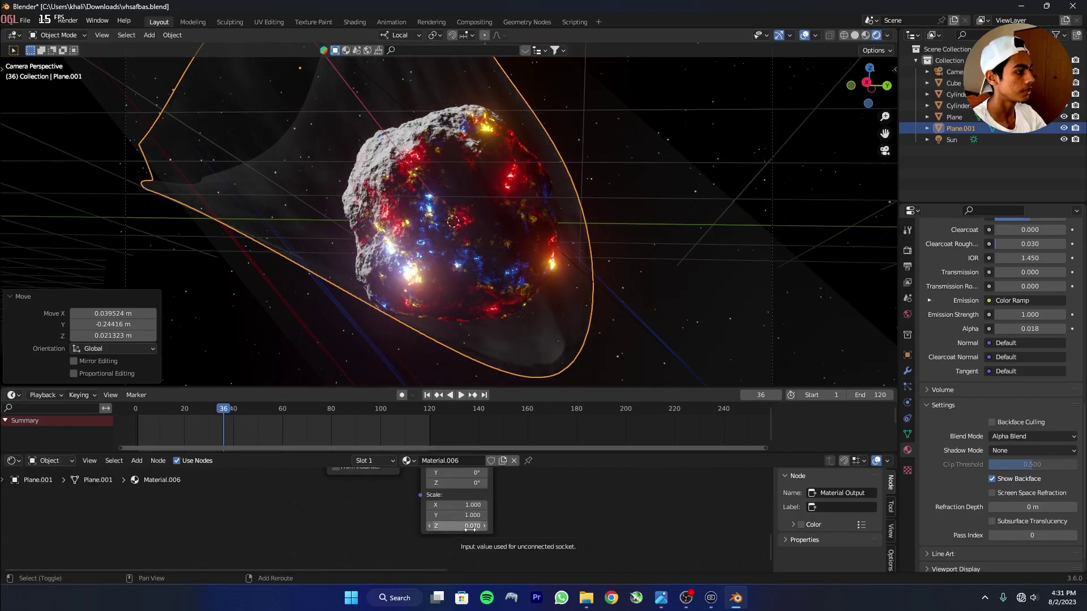
Set the Mapping scale to 1 in Y and -0.130 in Z, and set the Emission Strength to 100.
shift+drag(473, 526, 430, 526)
middle_drag(626, 521, 315, 518)
click(621, 530)
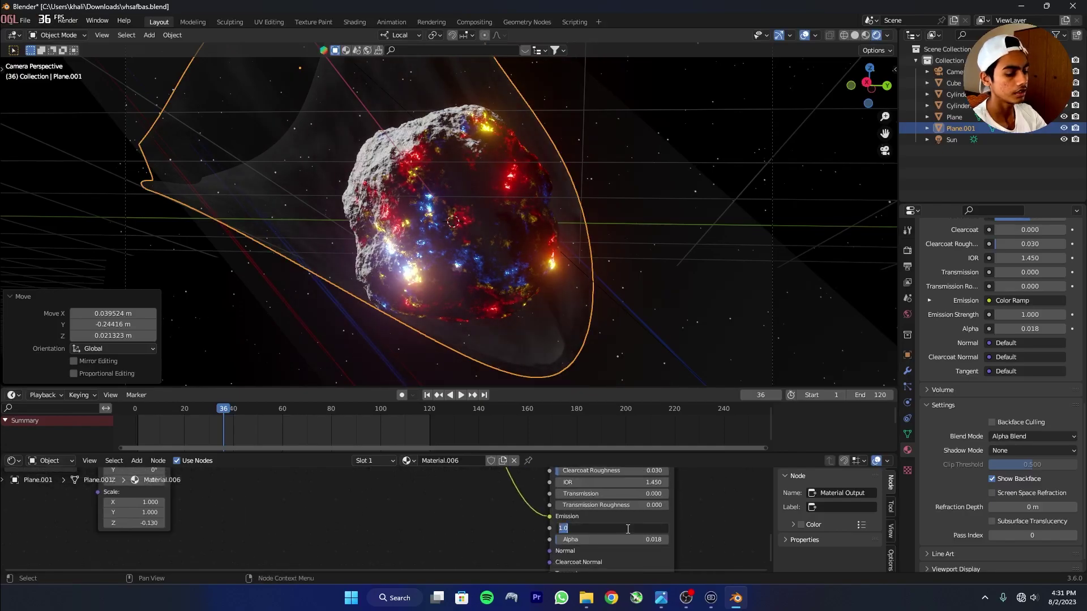
key(Return)
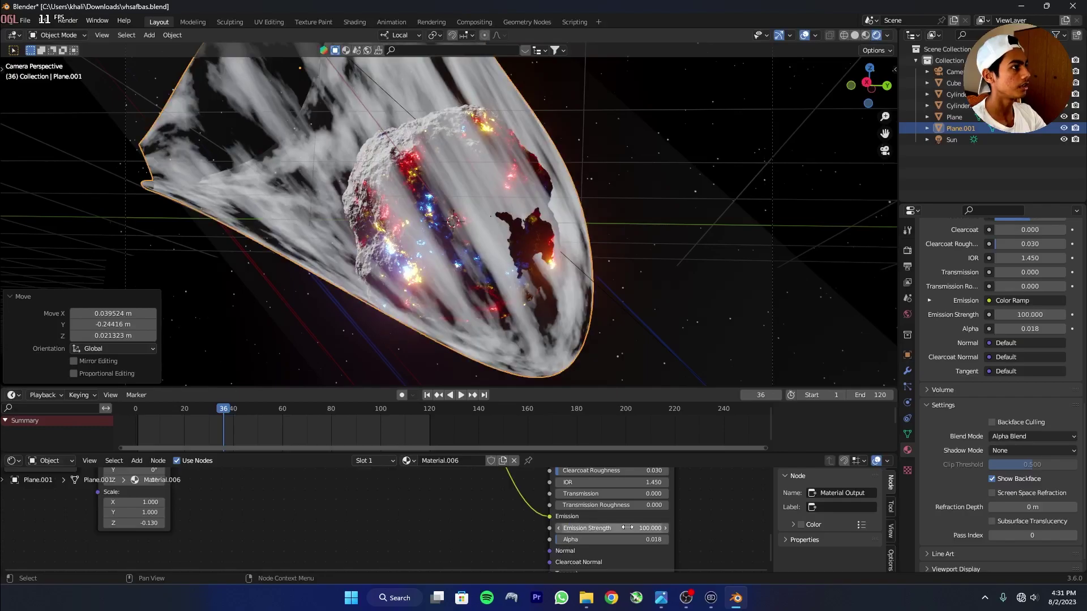
Shift the Color Ramp's black stop to about 0.59 and set the Mapping node's Z scale to -0.070.
scroll(457, 487, down, 3)
middle_drag(459, 488, 574, 595)
scroll(400, 505, up, 5)
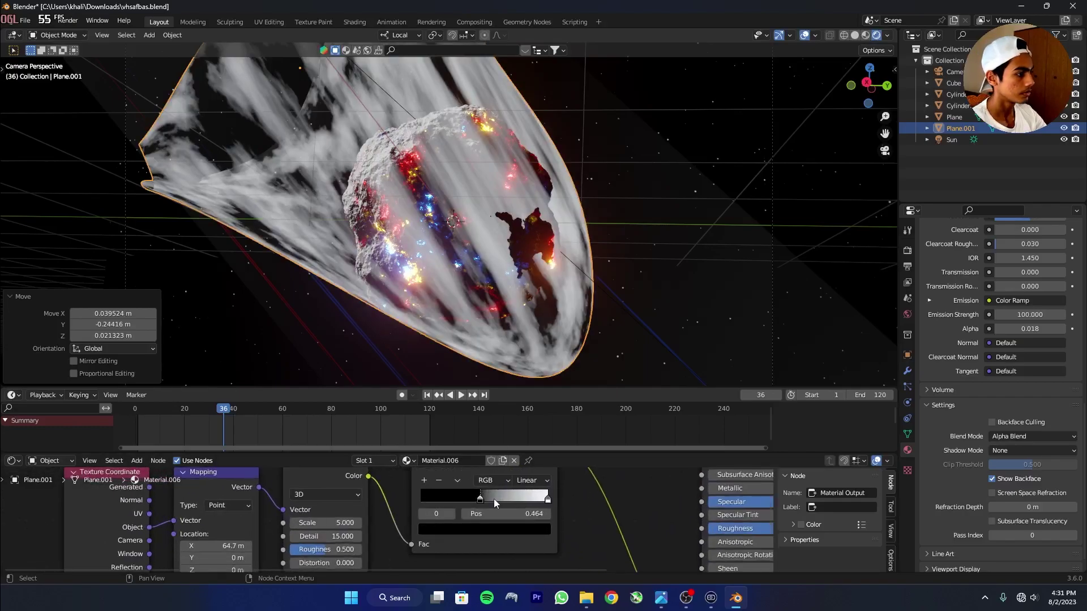
drag(481, 497, 501, 501)
scroll(340, 537, down, 2)
middle_drag(243, 566, 400, 458)
shift+drag(390, 539, 393, 539)
ctrl+scroll(390, 540, down, 13)
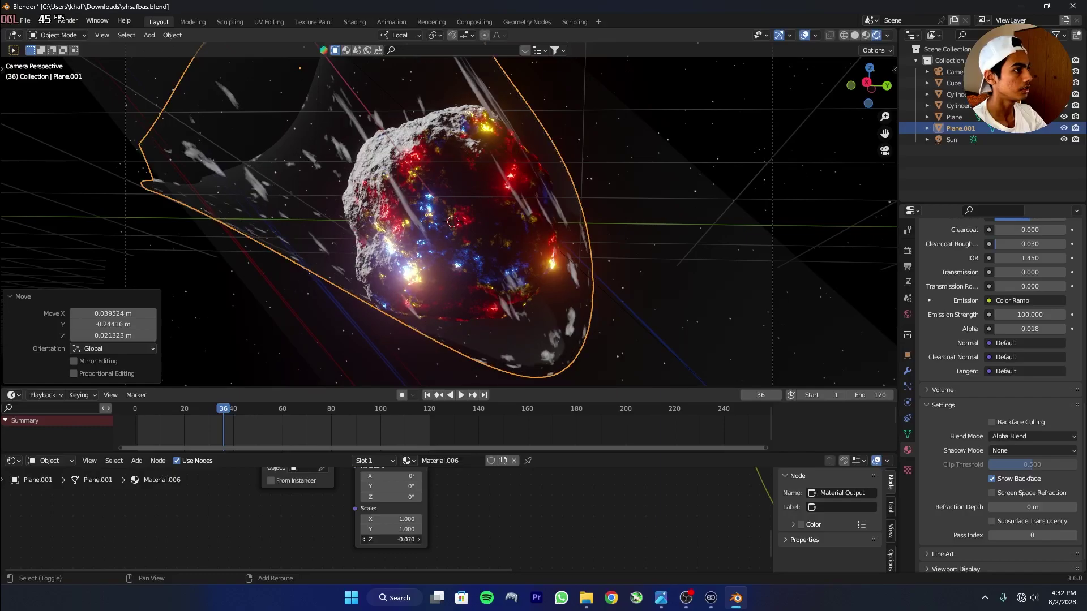
Move the sculpted plane about 0.10 m in X, -0.29 m in Y and 0.30 m in Z, and set the Noise Texture scale to 9.7.
scroll(388, 521, down, 1)
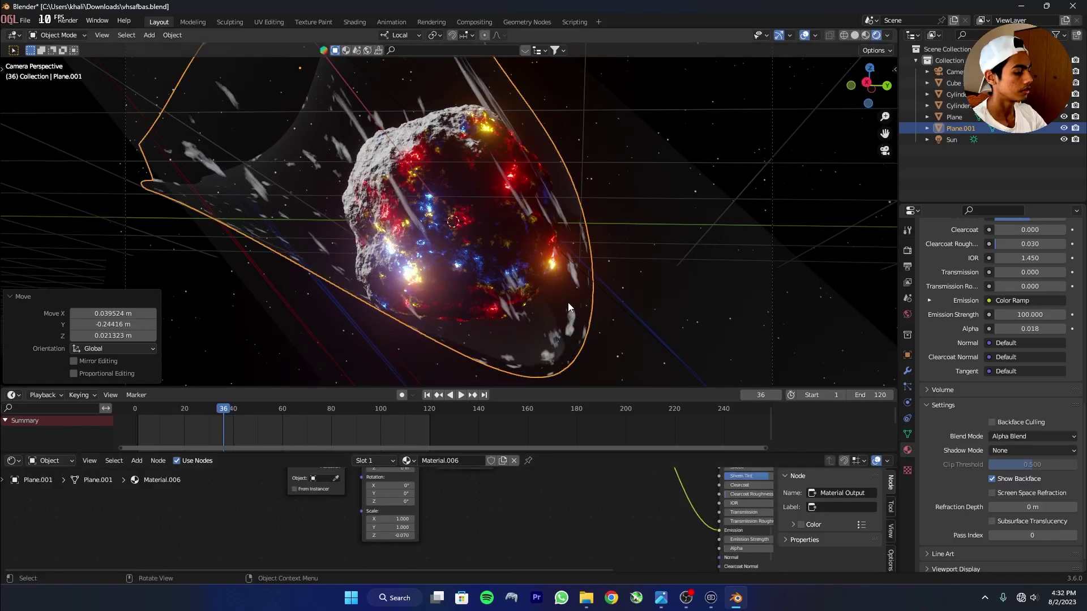
key(g)
click(525, 255)
scroll(549, 518, down, 3)
middle_drag(550, 522, 565, 569)
scroll(373, 529, up, 3)
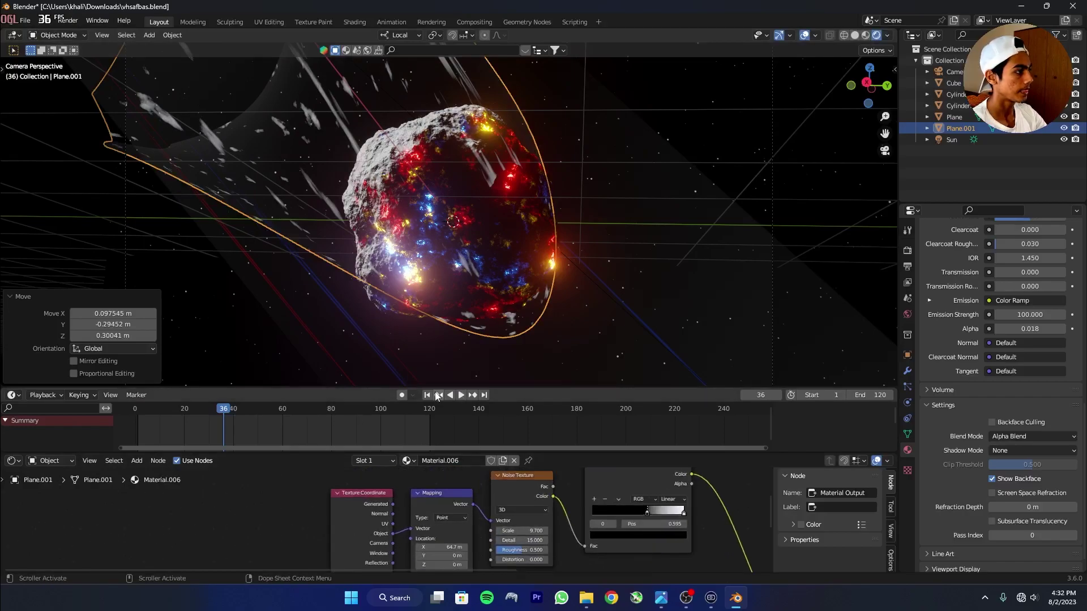
Keyframe the plane material's Mapping location at frame 1, and again at frame 120 with X set to 700 m.
click(437, 396)
key(i)
middle_drag(441, 545, 463, 509)
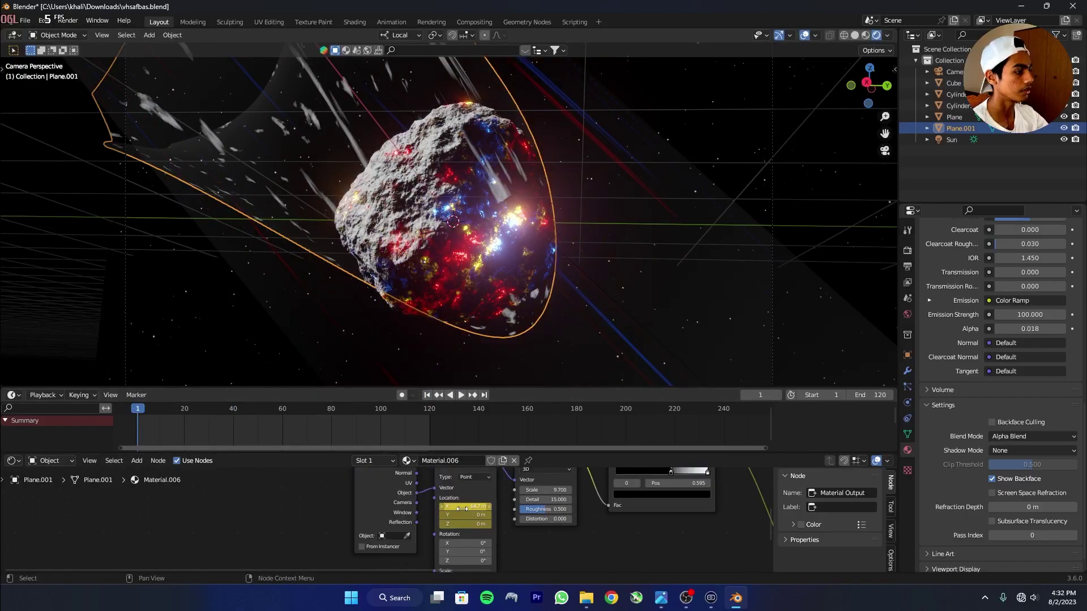
click(485, 395)
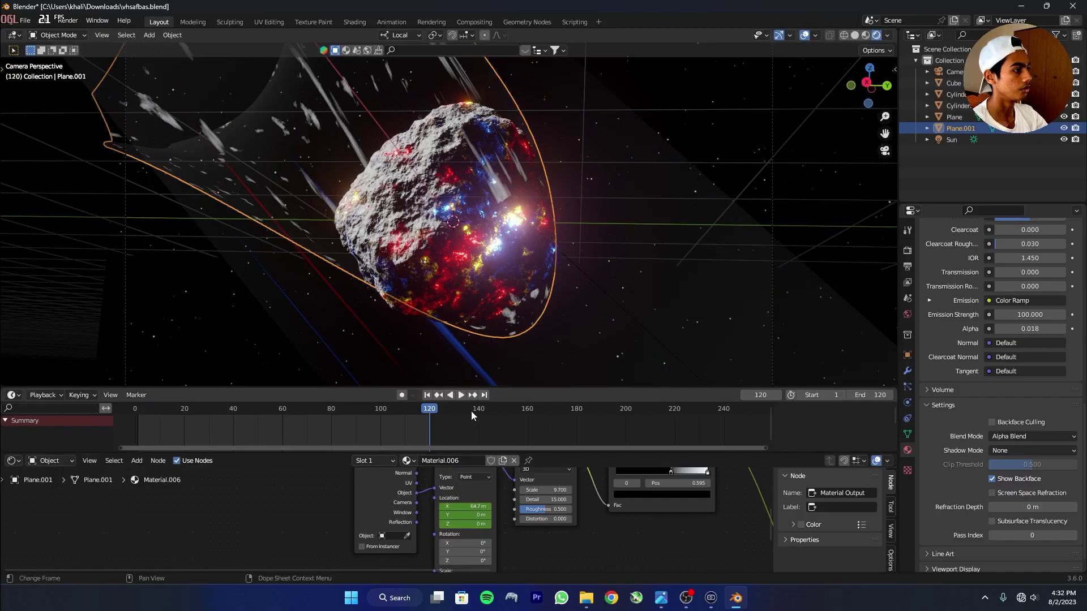
click(479, 506)
text(700)
key(Return)
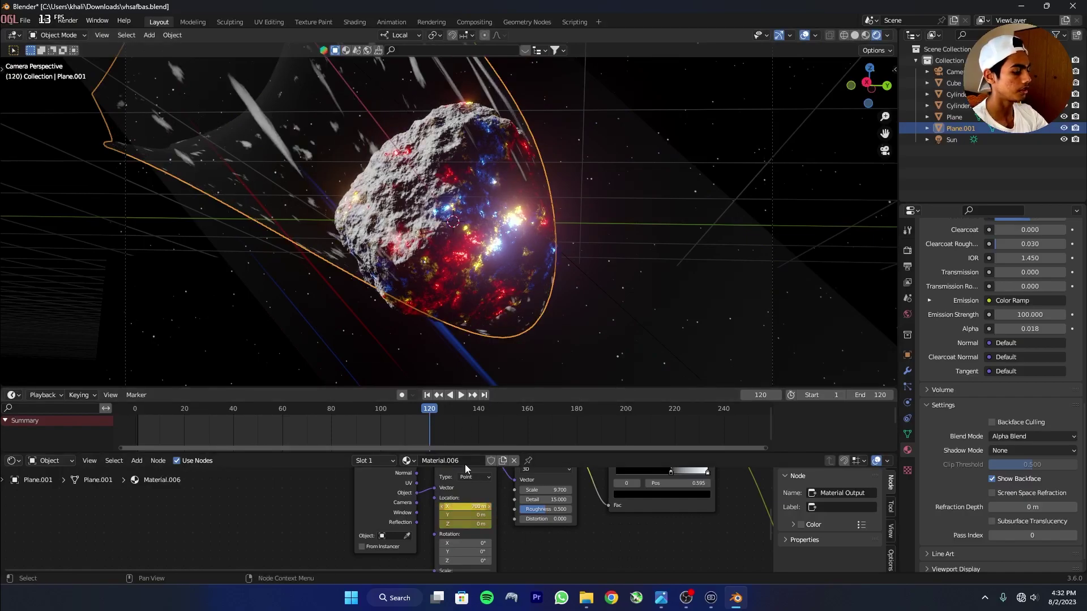
Hide the viewport overlays and play the animation to check the moving veil streaks.
click(805, 36)
key(space)
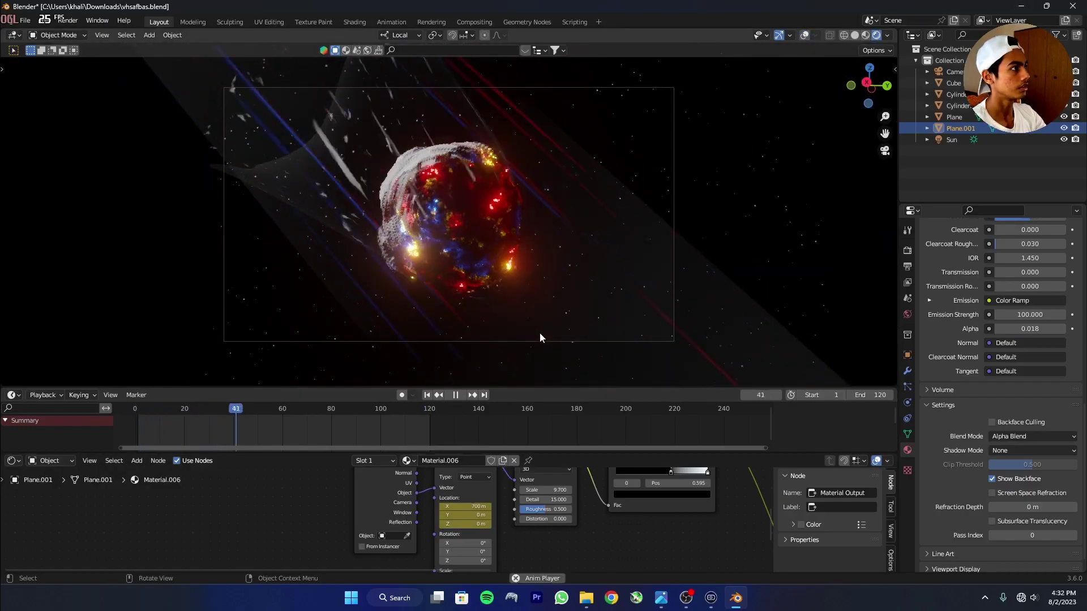
key(space)
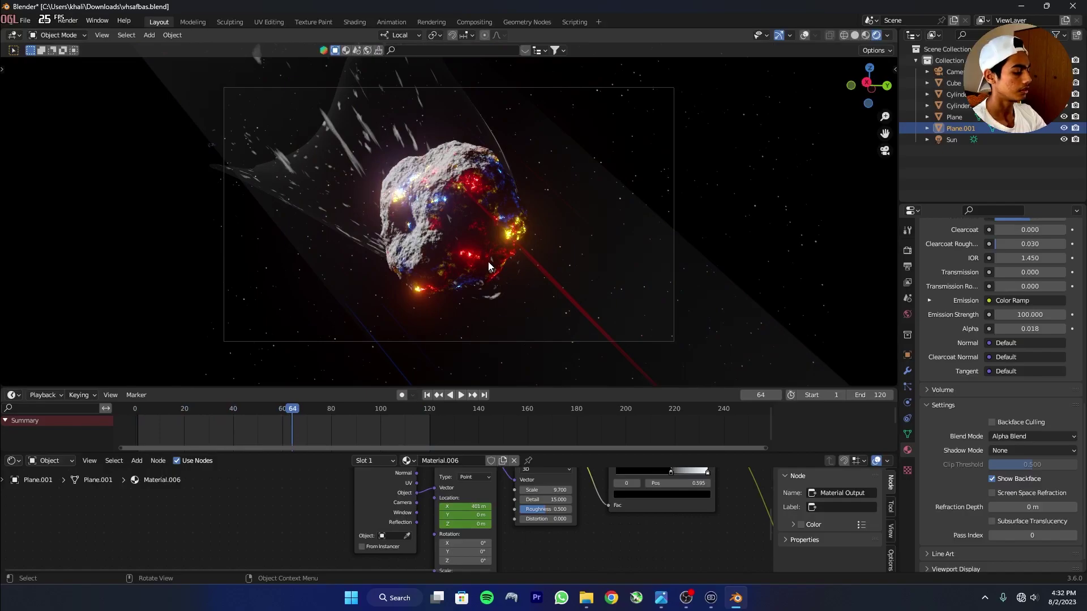
Enlarge the sculpted plane by a factor of 1.129, reposition it around the rock and preview the animation.
key(g)
click(489, 262)
key(s)
click(555, 229)
key(g)
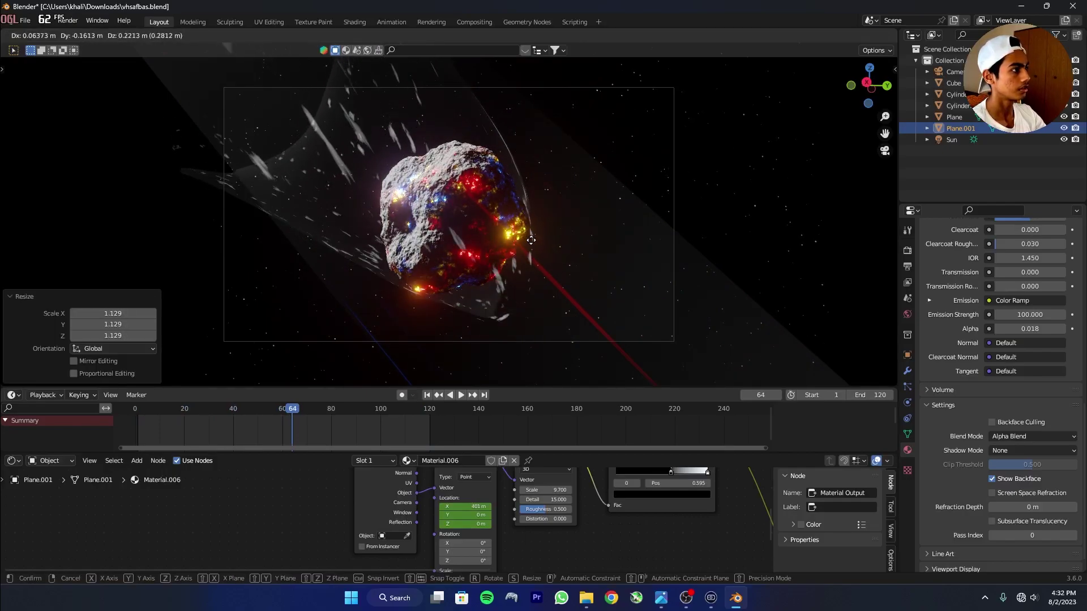
click(531, 241)
key(space)
key(space)
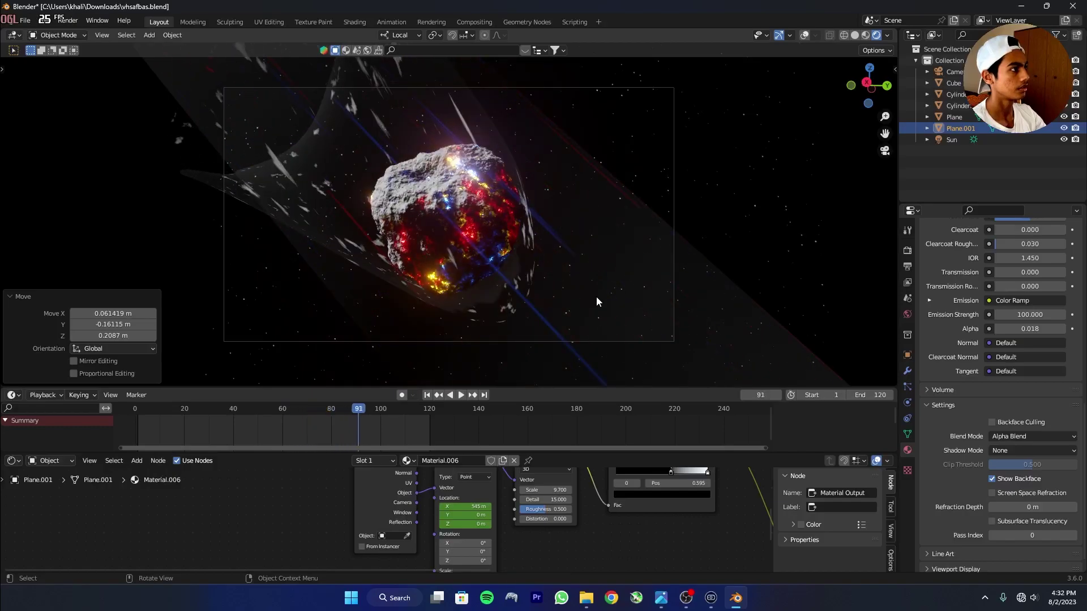
Enlarge the sculpted plane by 1.379 and again by 1.132, repositioning it around the rock, and preview the animation.
key(s)
click(667, 223)
key(g)
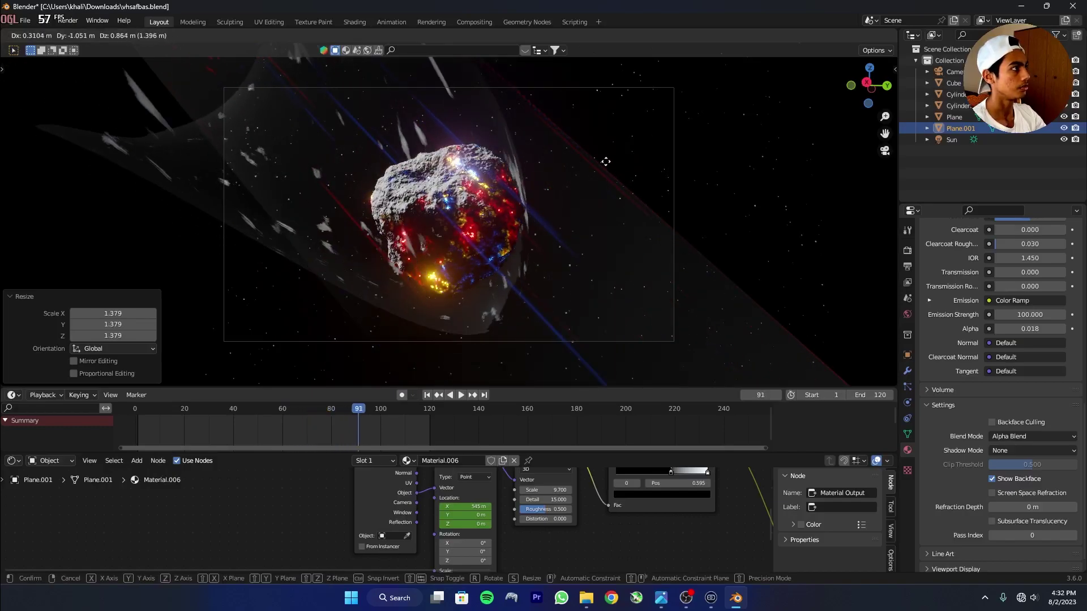
click(607, 137)
key(s)
click(599, 252)
key(g)
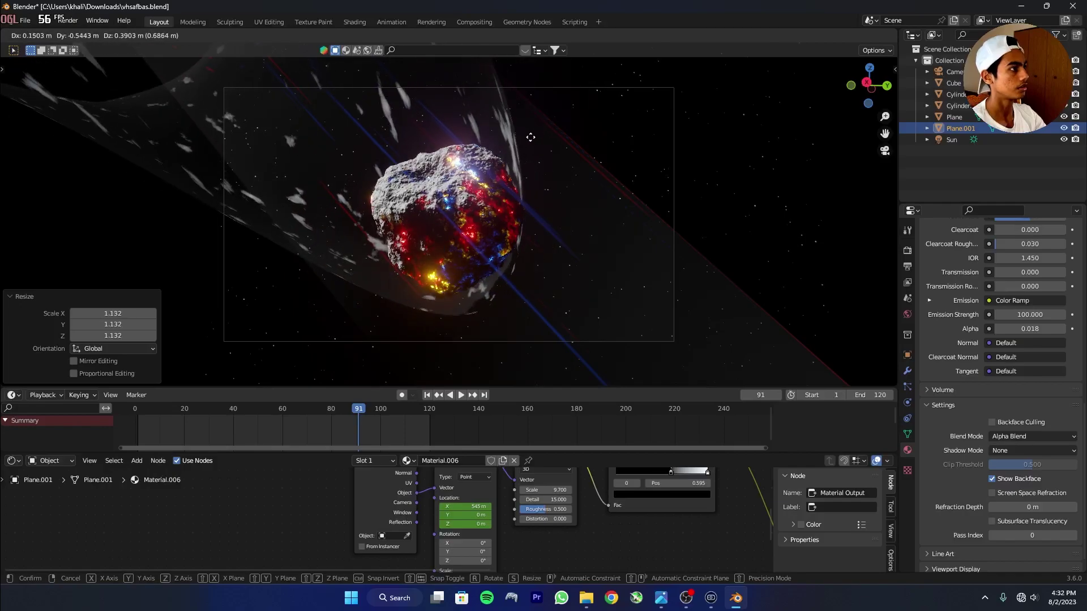
click(529, 134)
key(space)
key(space)
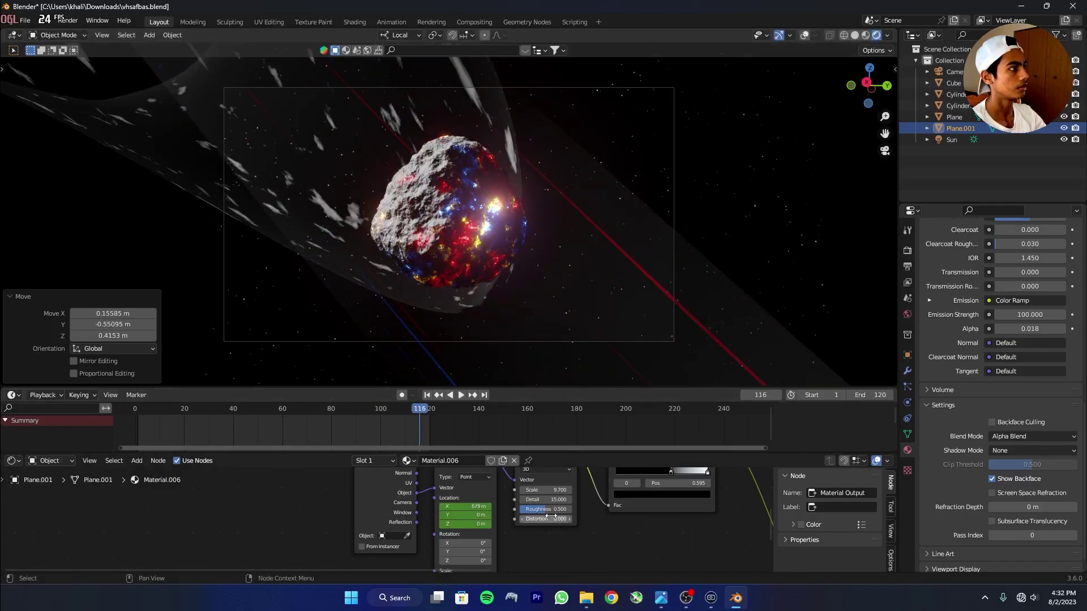
Move the black stop of the veil material's Color Ramp to position 0.632 to thin out the white streaks.
middle_drag(548, 518, 276, 502)
middle_drag(466, 567, 491, 552)
scroll(449, 549, up, 1)
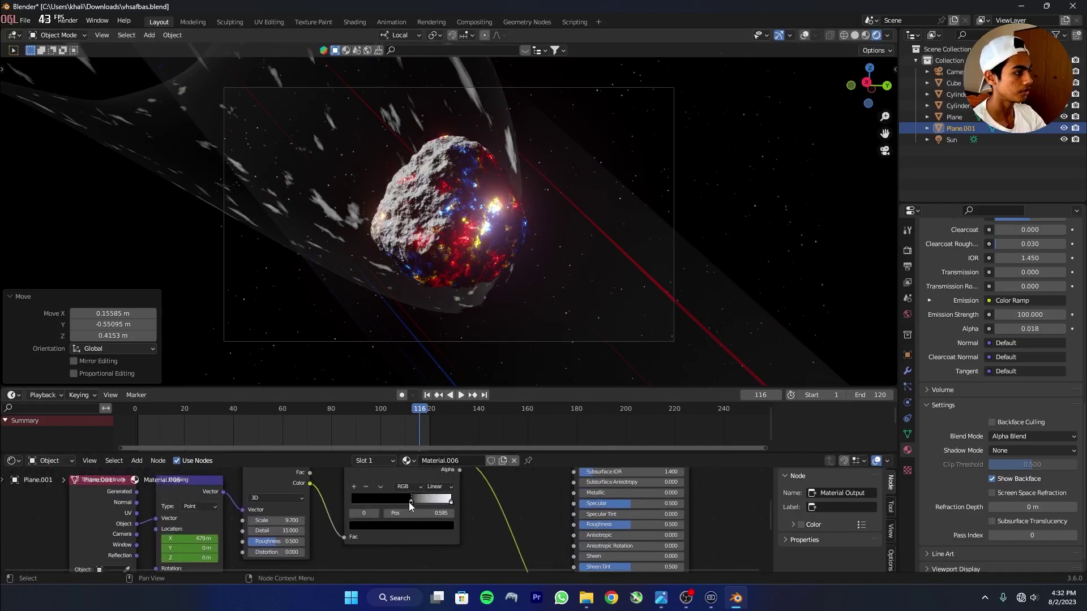
drag(412, 504, 416, 505)
Set the Mapping node's Z scale to 0.030 to stretch the veil streaks, and try adjusting its Y scale.
shift+middle_drag(416, 506, 631, 403)
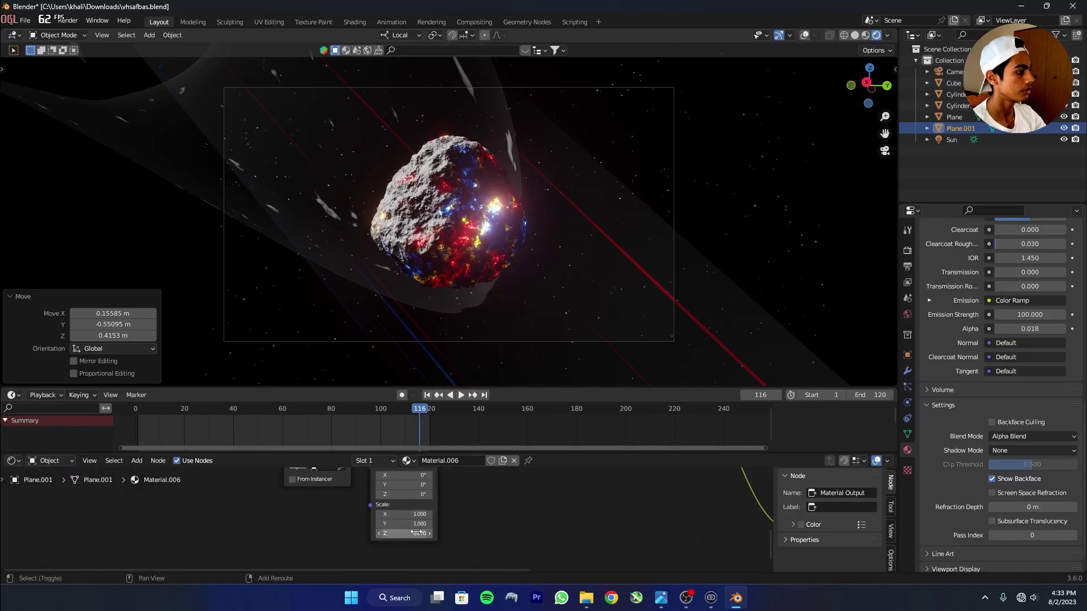
drag(413, 533, 430, 533)
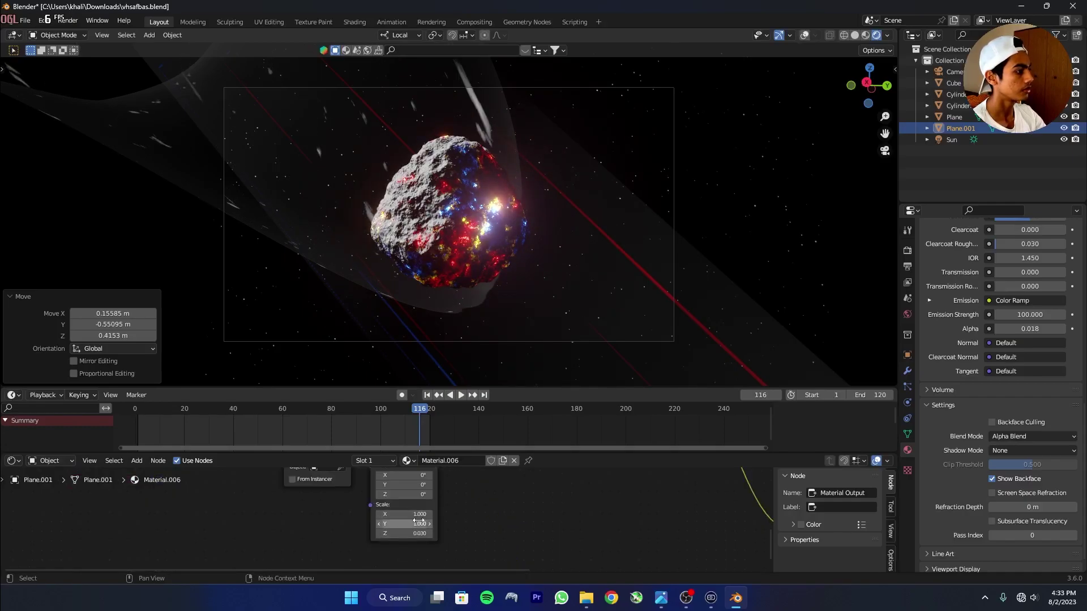
mouse_move(409, 524)
mouse_down()
mouse_move(381, 524)
mouse_move(410, 528)
mouse_up()
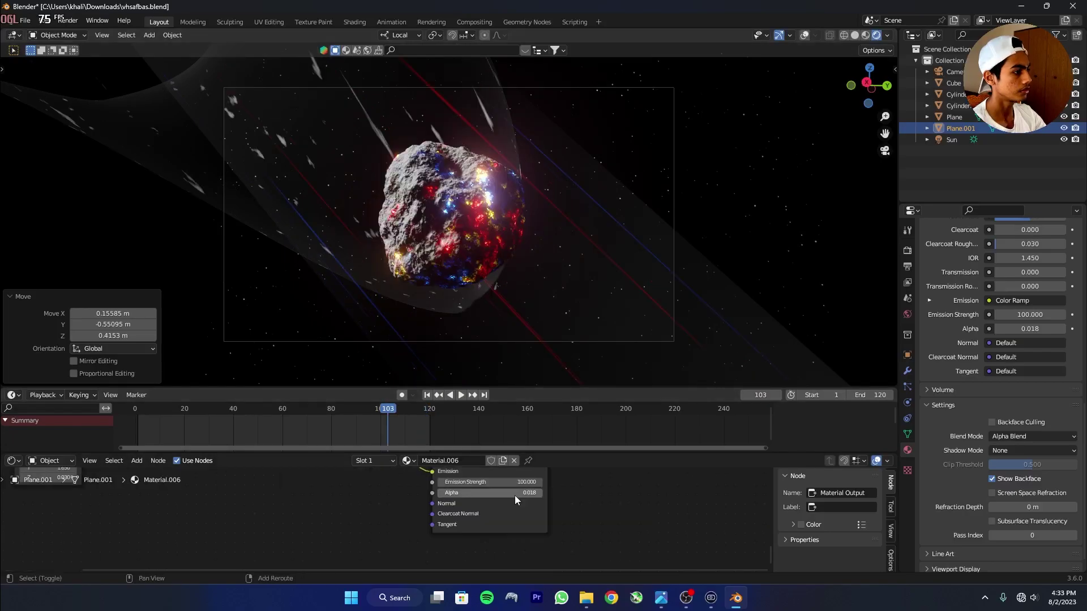
Reduce the veil material's alpha to 0.003, shift the Color Ramp's black stop slightly back, and save the file.
shift+drag(514, 493, 476, 492)
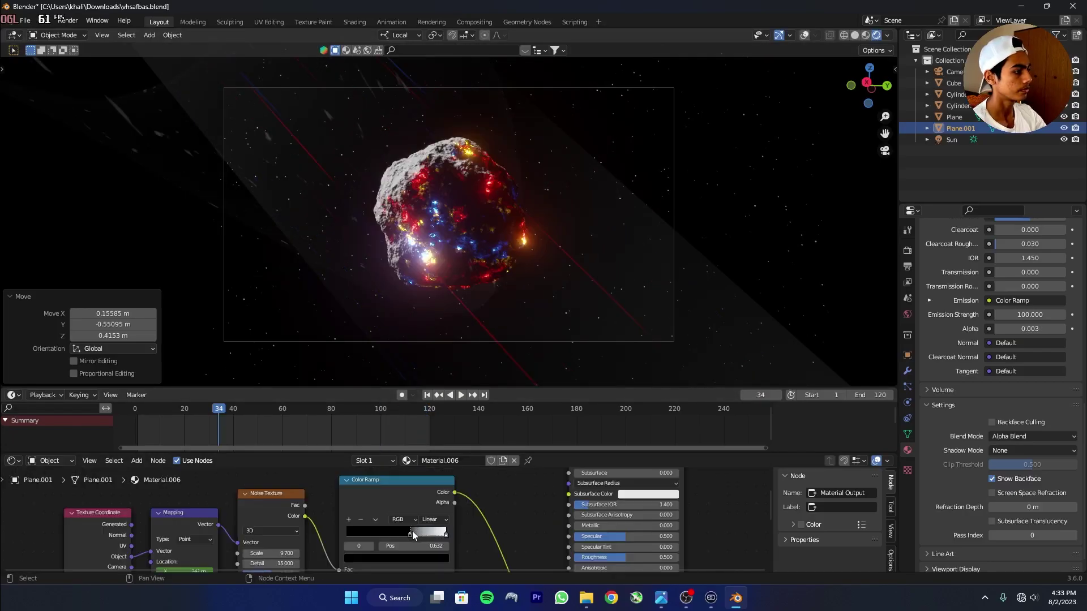
drag(410, 536, 407, 534)
scroll(406, 535, down, 3)
middle_drag(406, 535, 382, 468)
scroll(528, 528, down, 3)
key(ctrl+s)
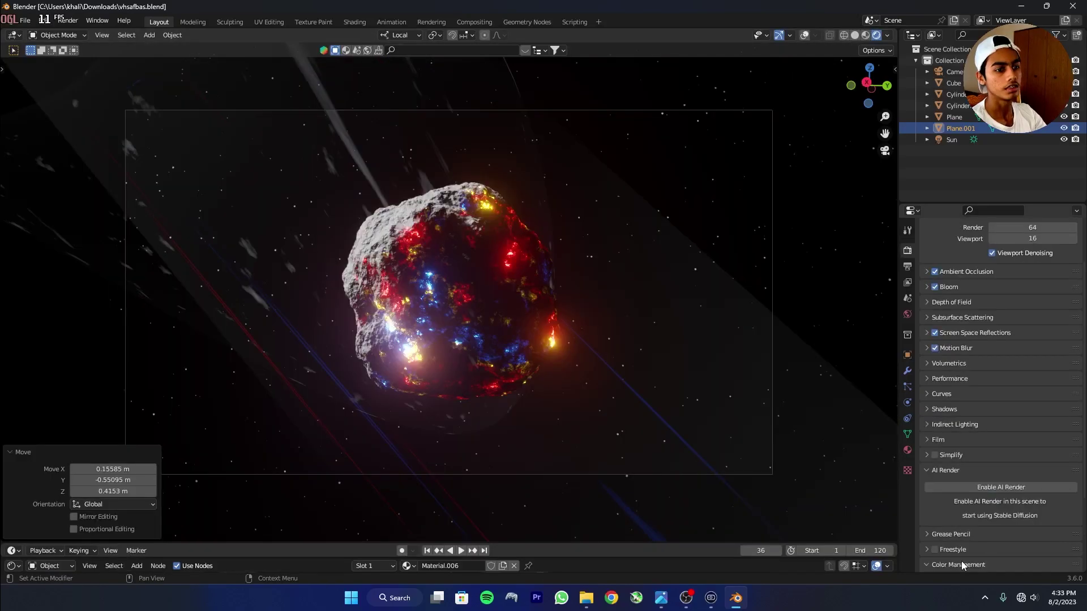
Set the color management Look to High Contrast and play the animation.
scroll(996, 340, down, 5)
click(1014, 505)
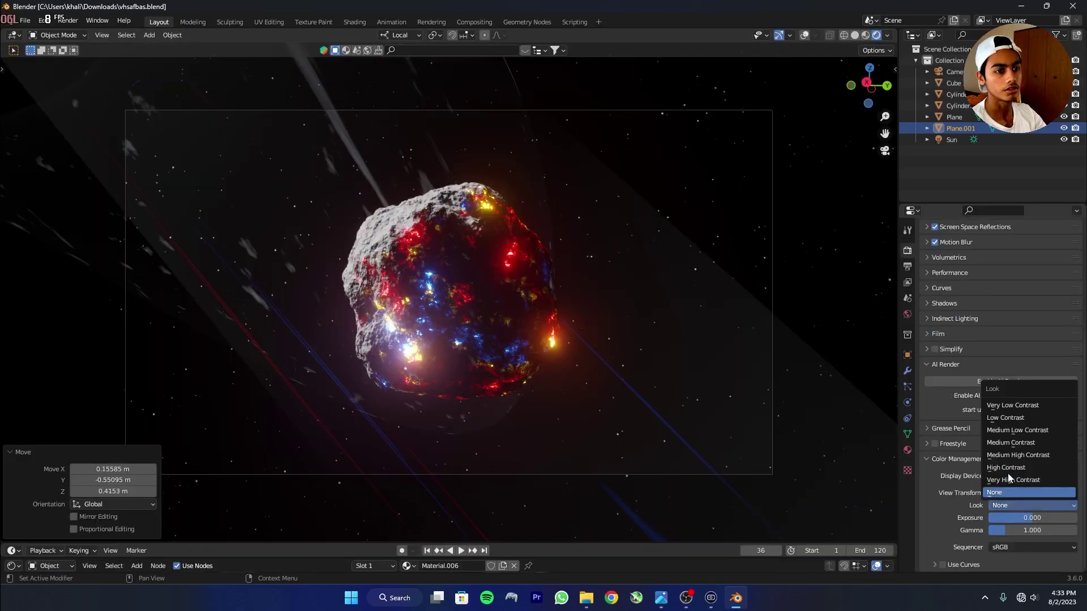
click(1006, 468)
key(space)
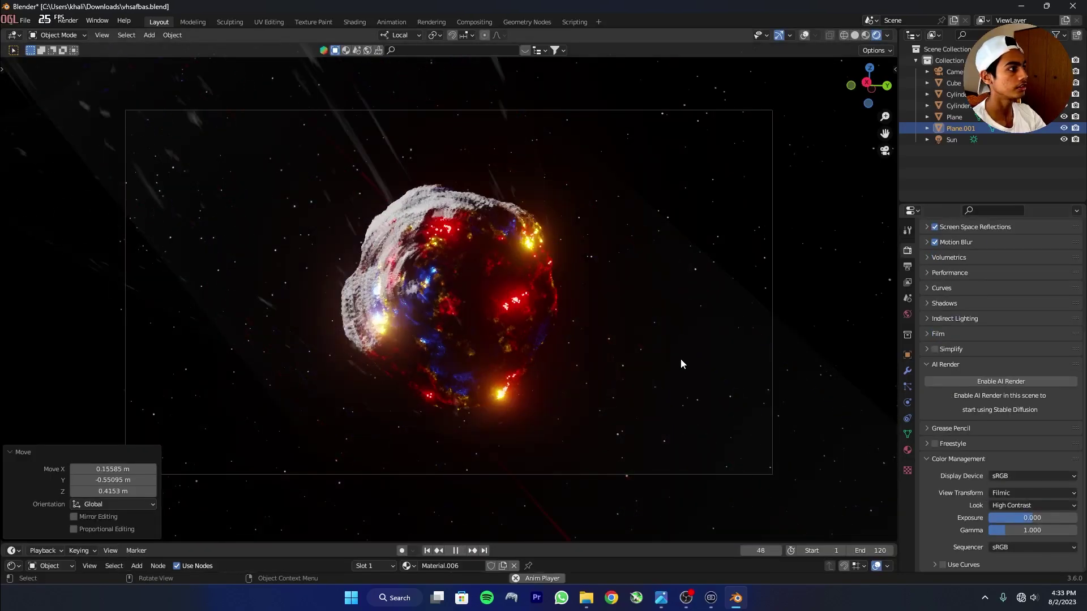
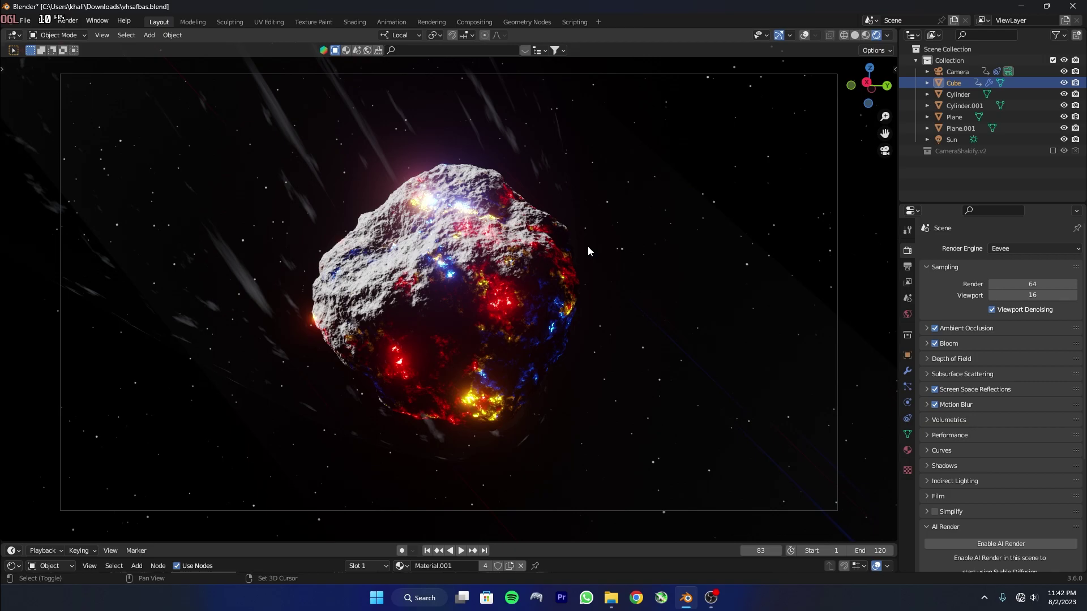
Duplicate the rock, scale the copy to 0.328 and place it up and to the right of the main rock.
key(shift+d)
click(797, 170)
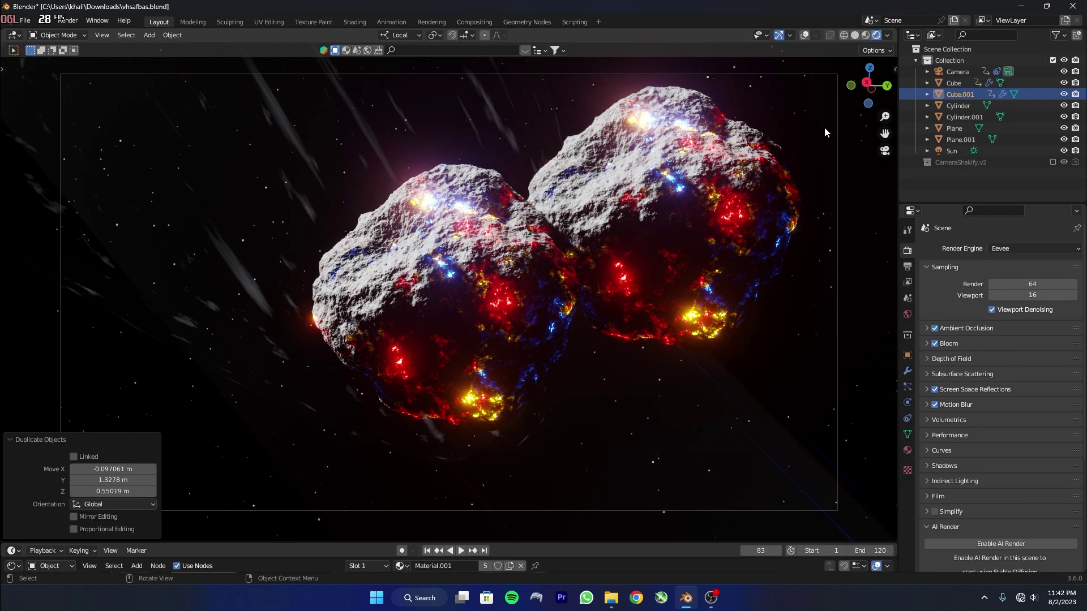
key(s)
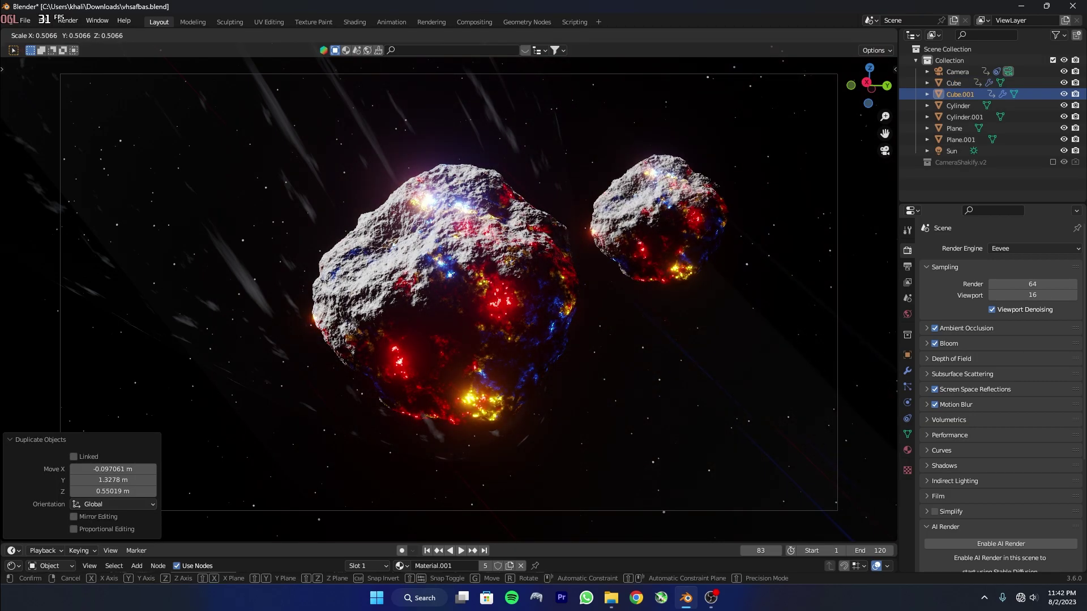
click(706, 223)
key(g)
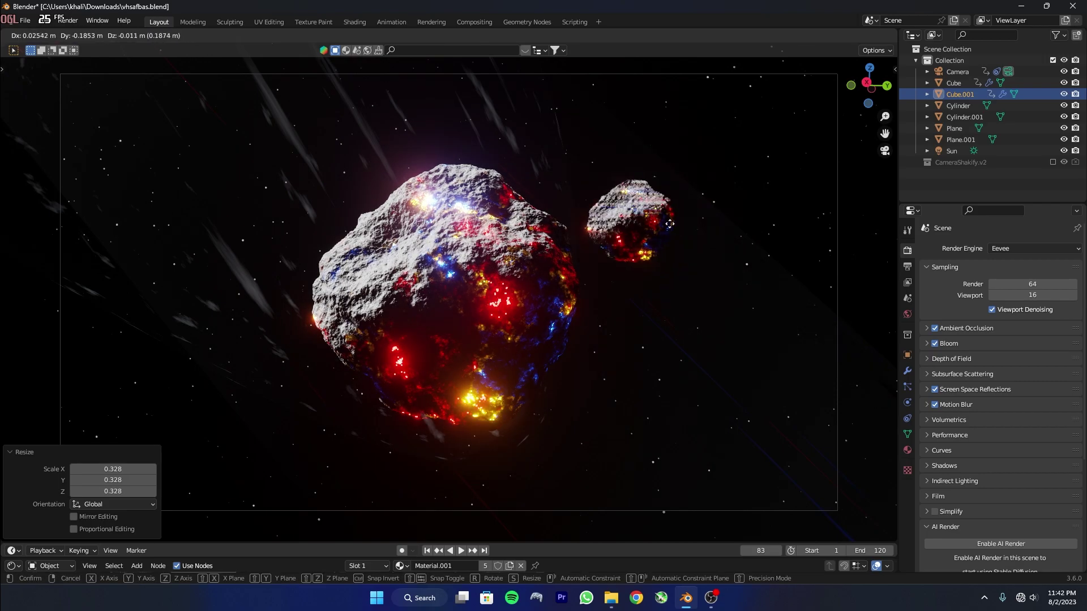
click(746, 174)
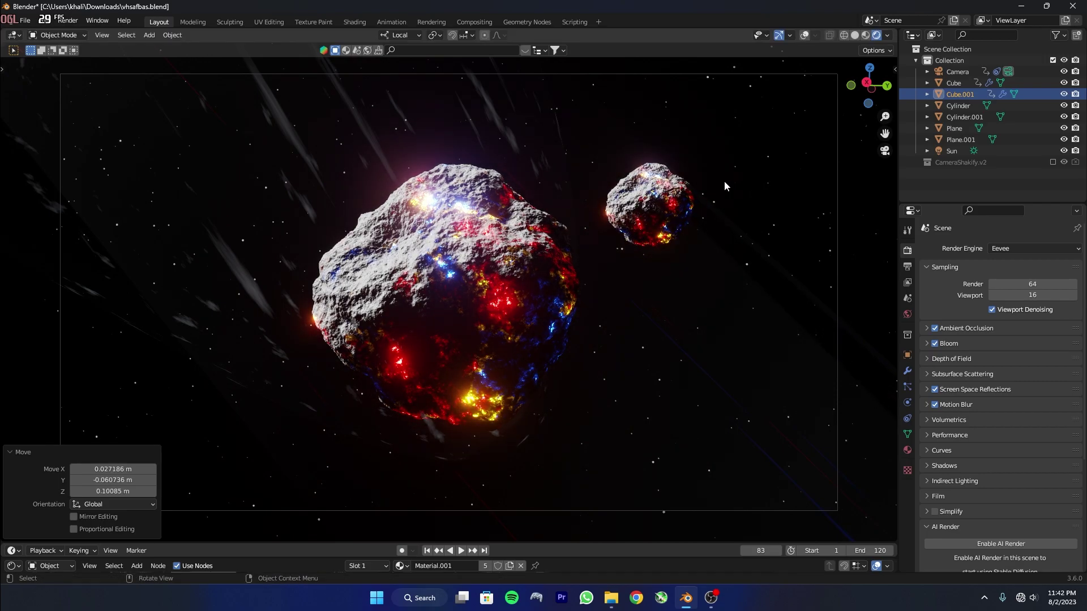
Duplicate the small rock, shrink the copy further and place it close to the main rock's upper-left side.
key(shift+d)
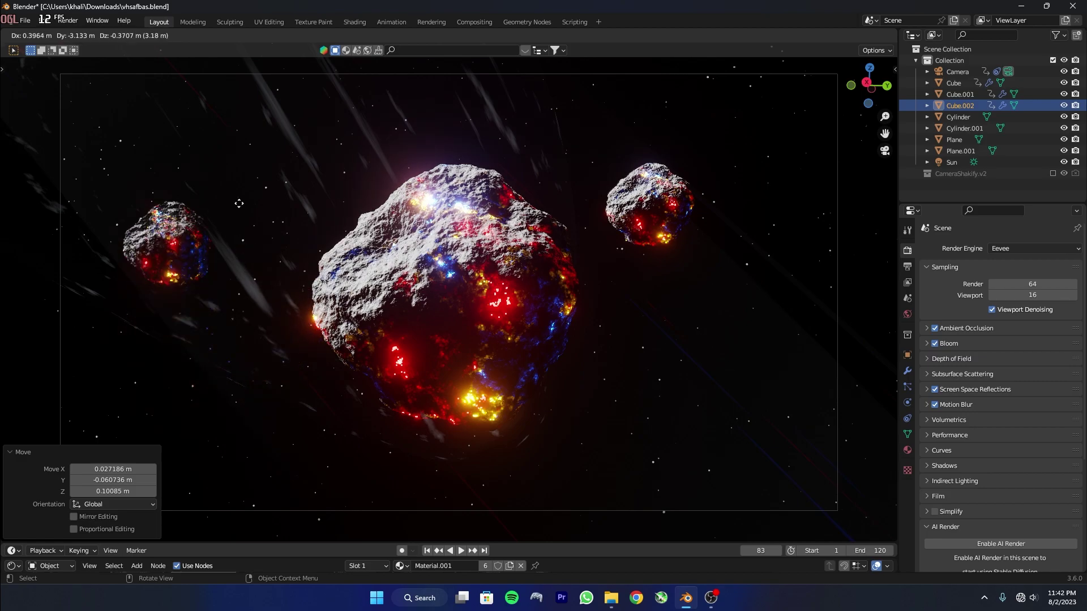
click(394, 173)
key(s)
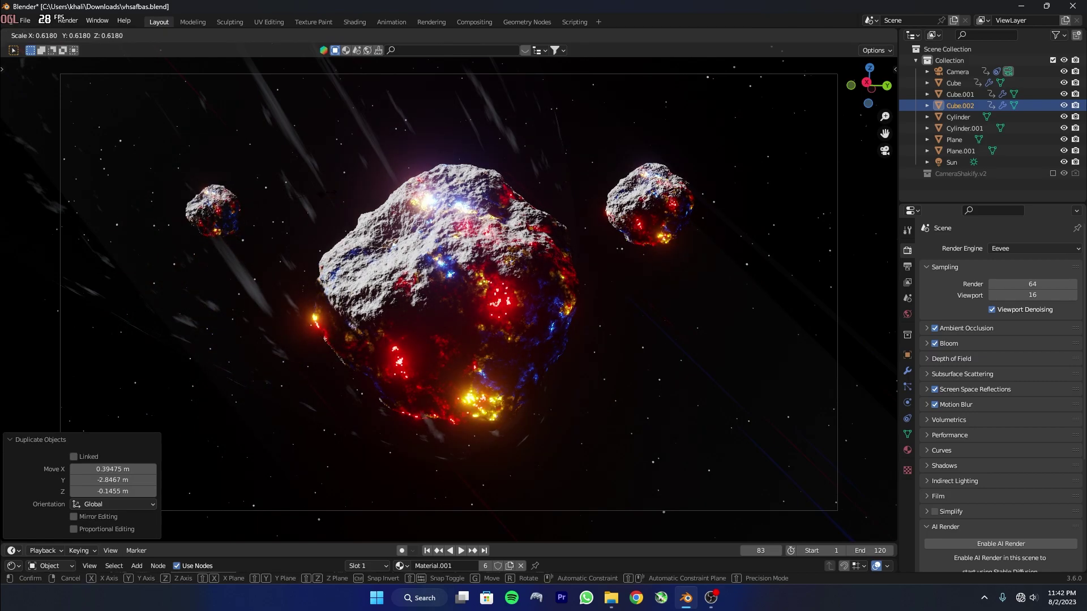
click(313, 213)
key(g)
click(341, 259)
Duplicate the smallest rock, enlarge the copy at the lower left of the main rock, and save the file.
key(shift+d)
click(259, 404)
key(s)
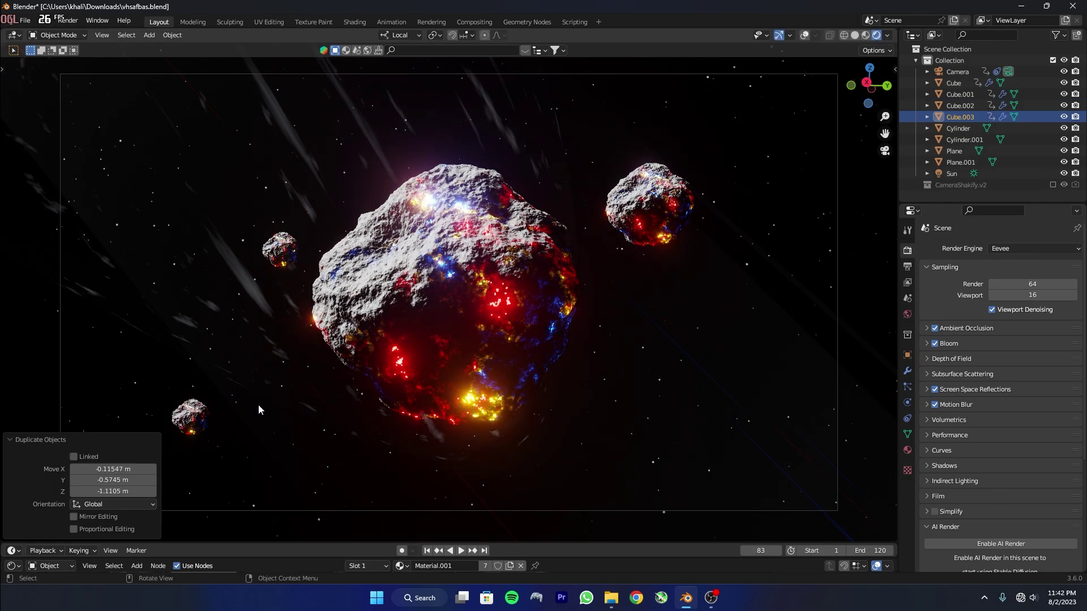
click(461, 422)
key(g)
click(472, 418)
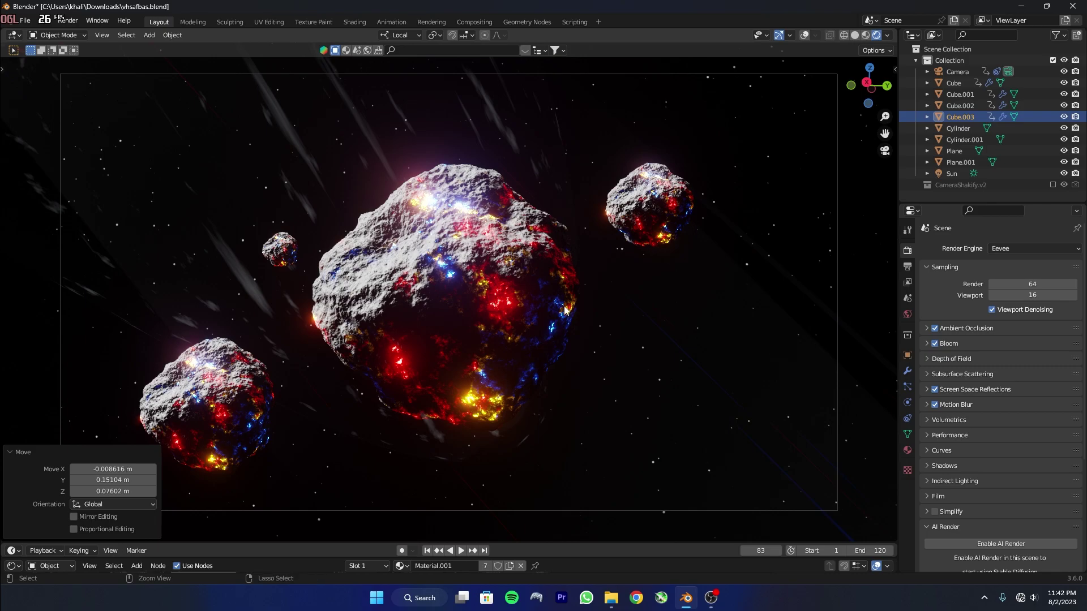
key(ctrl+s)
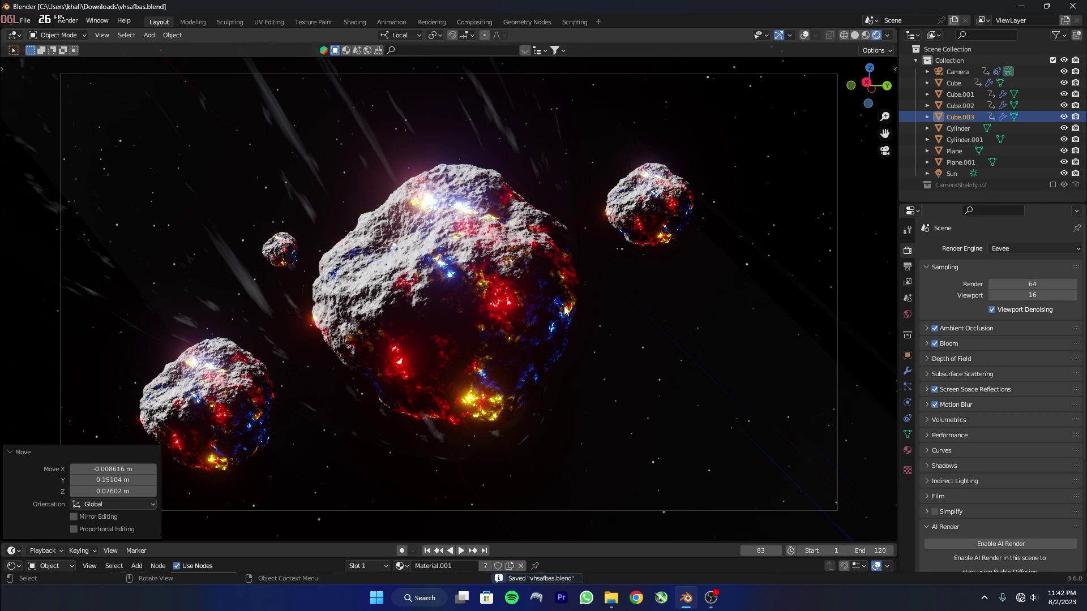
Play the animation to check the spinning rock copies.
click(30, 454)
key(space)
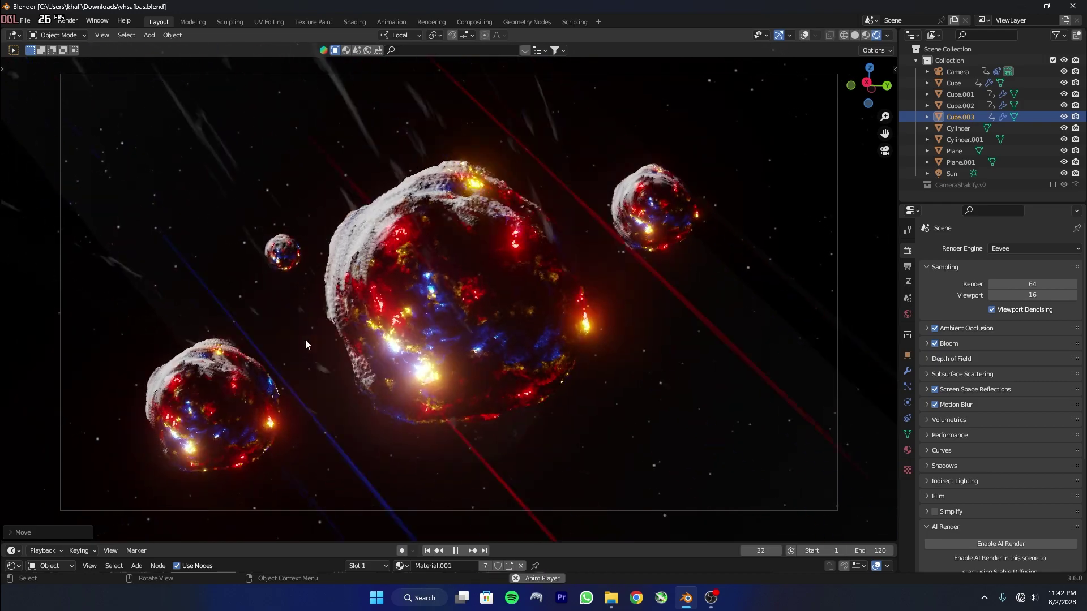
key(space)
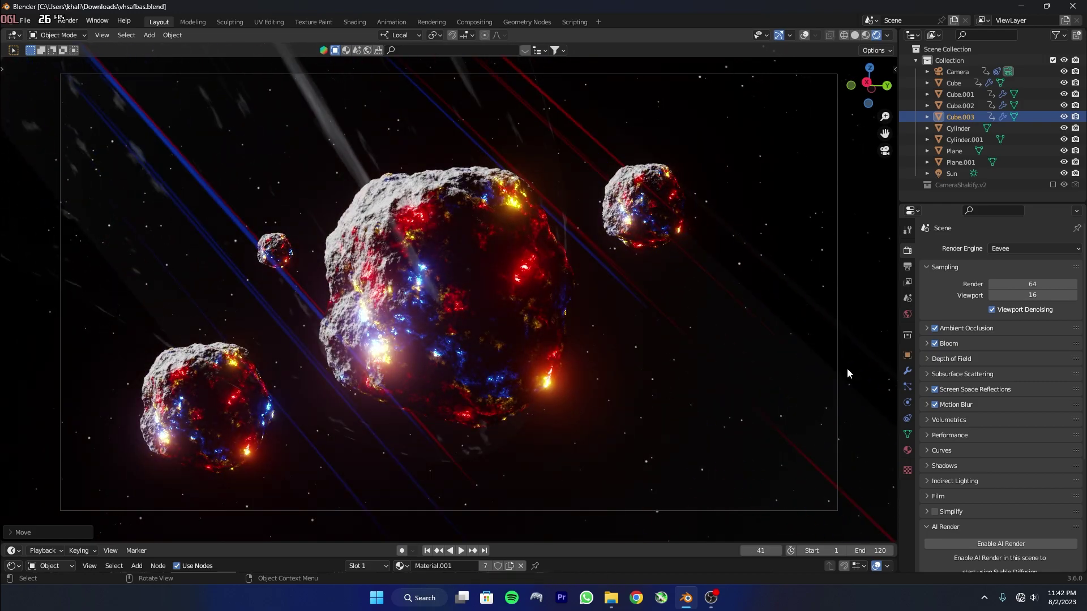
Examine the camera's Camera Shakify settings and the add-ons list in the preferences.
click(907, 354)
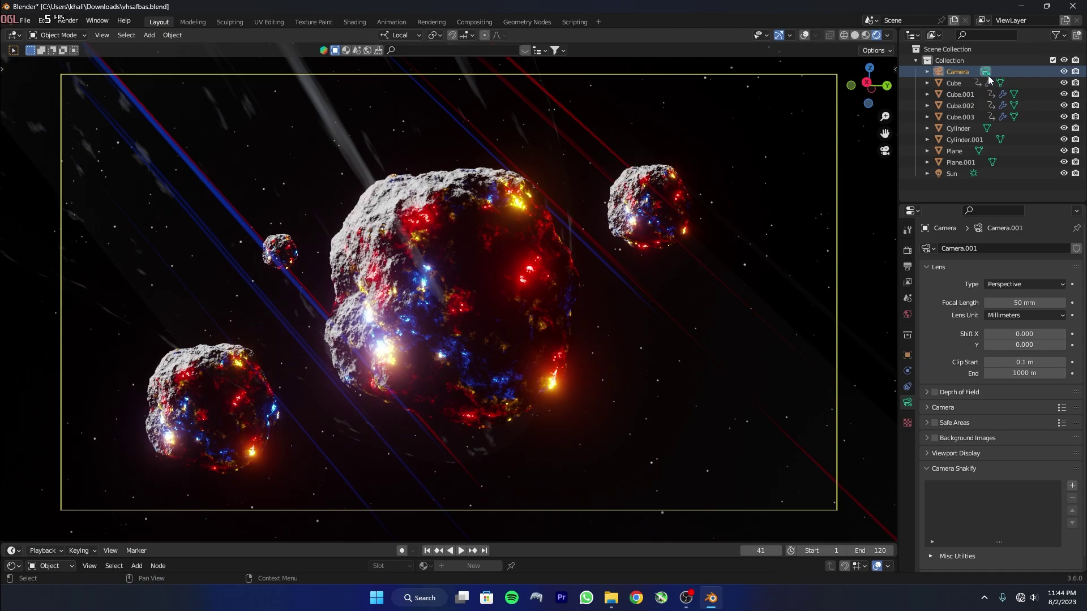
scroll(990, 356, down, 1)
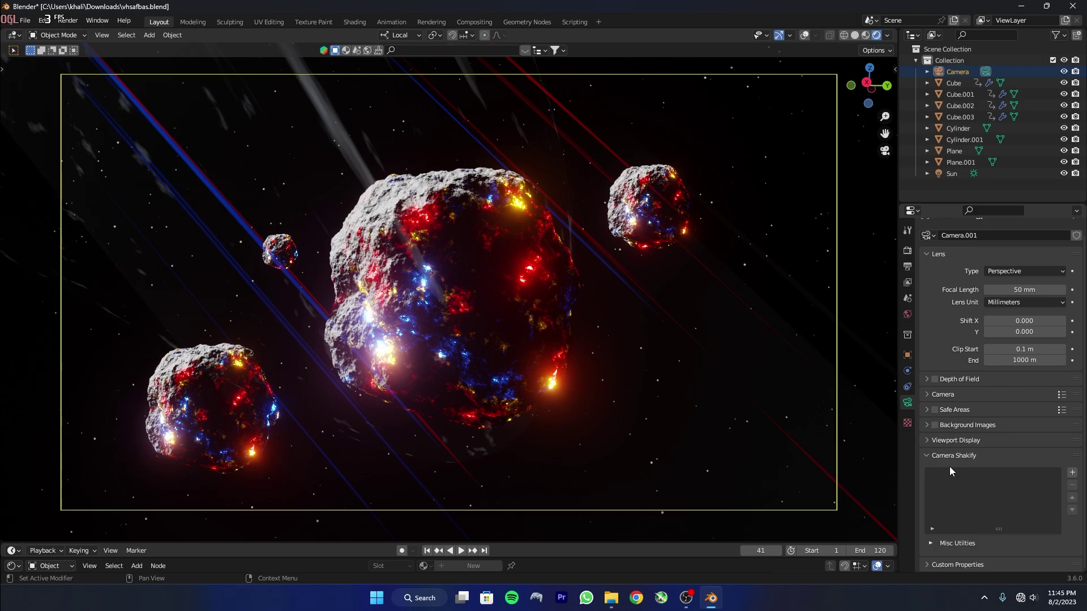
click(44, 20)
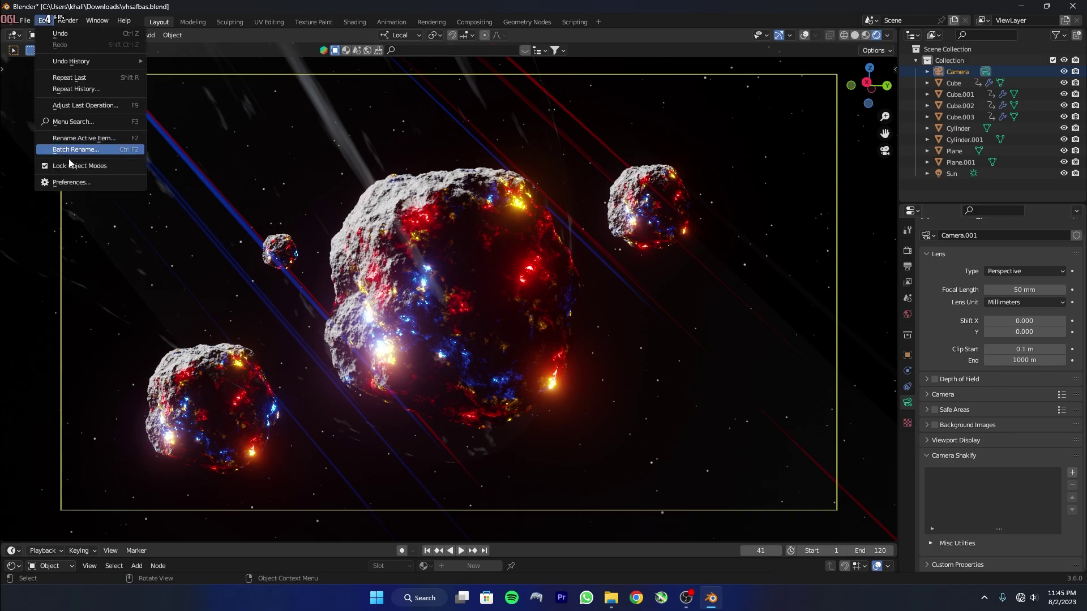
click(72, 182)
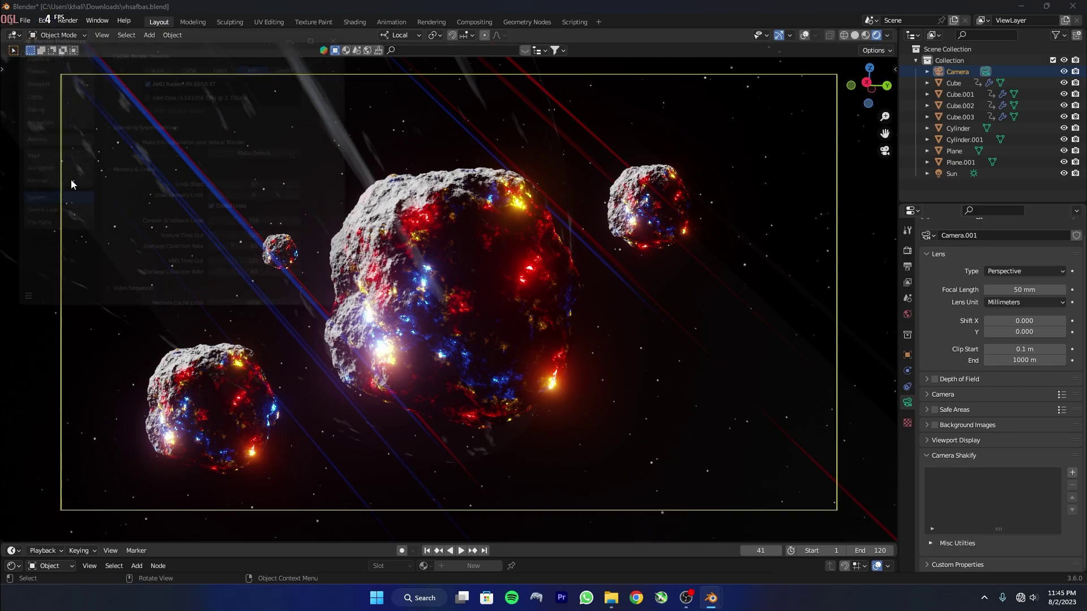
click(39, 137)
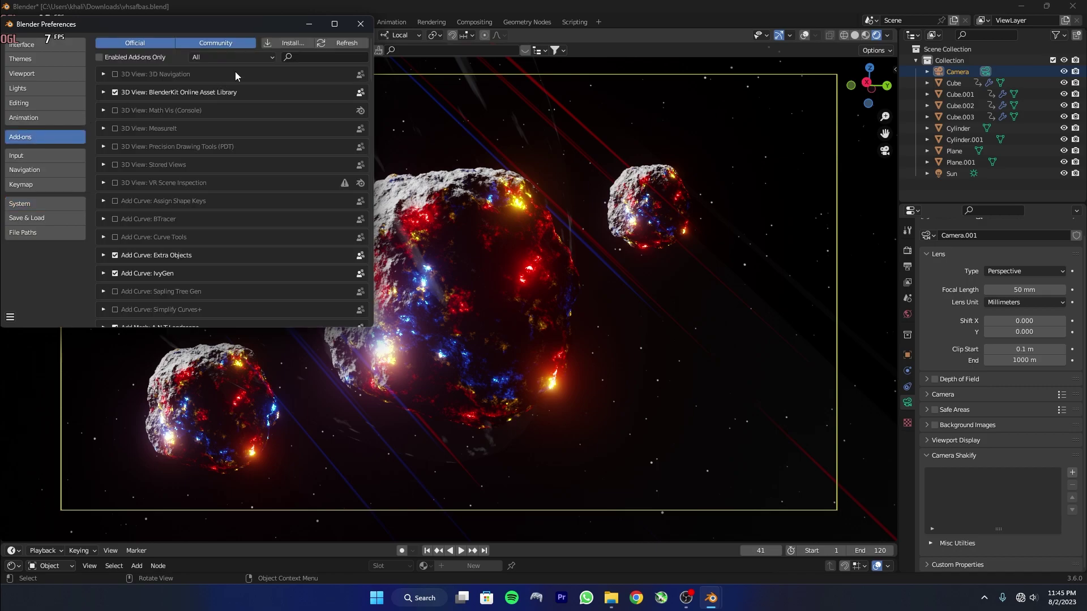
click(360, 23)
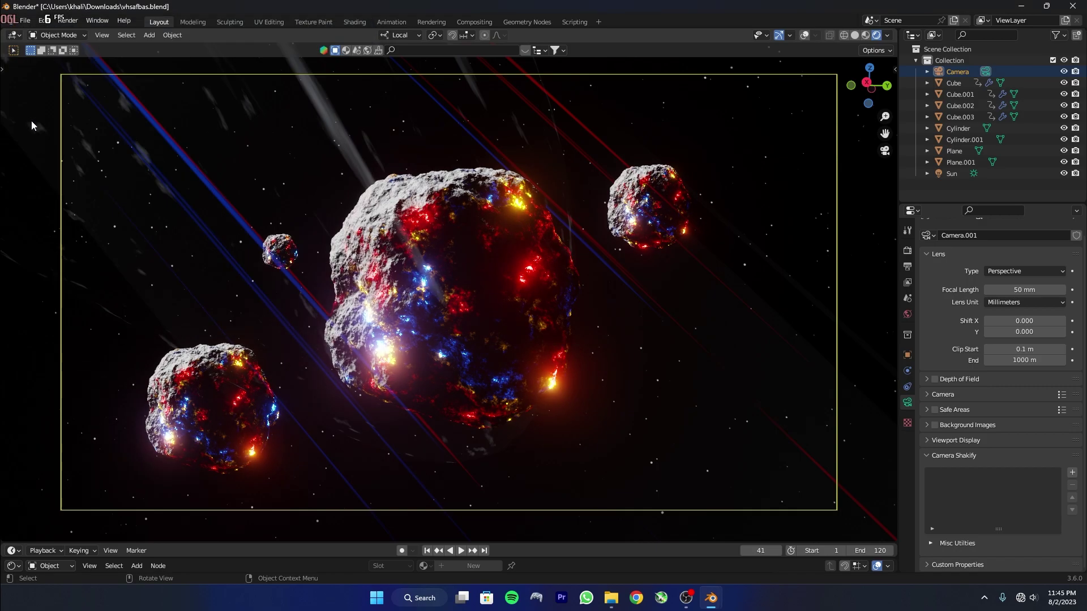
Add a Camera Shakify shake to the camera with influence 0.30 and type Spaceship Shake (2D).
click(1072, 474)
mouse_move(1024, 559)
mouse_down()
mouse_move(940, 559)
mouse_move(1008, 558)
mouse_up()
scroll(996, 526, down, 4)
click(1031, 456)
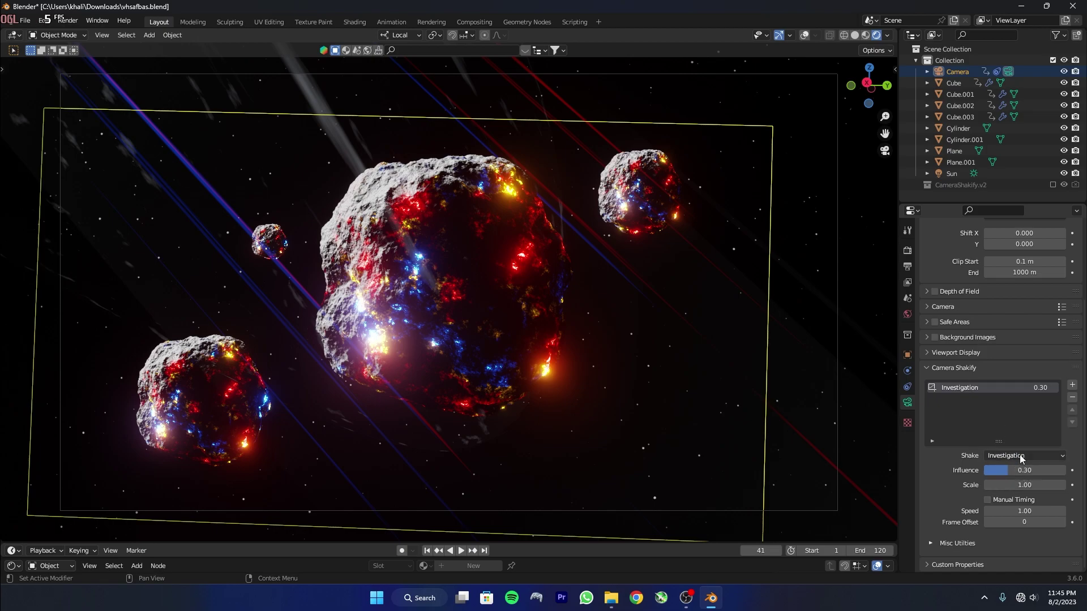
click(1020, 456)
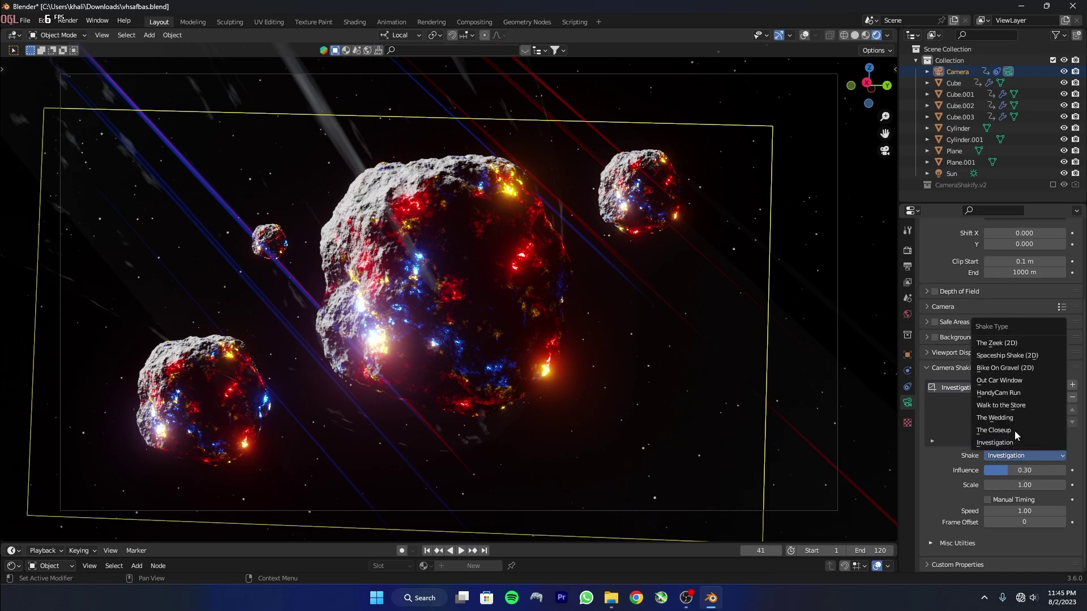
click(1010, 355)
Set the camera shake's scale to 3 and play the animation to preview it.
click(1031, 485)
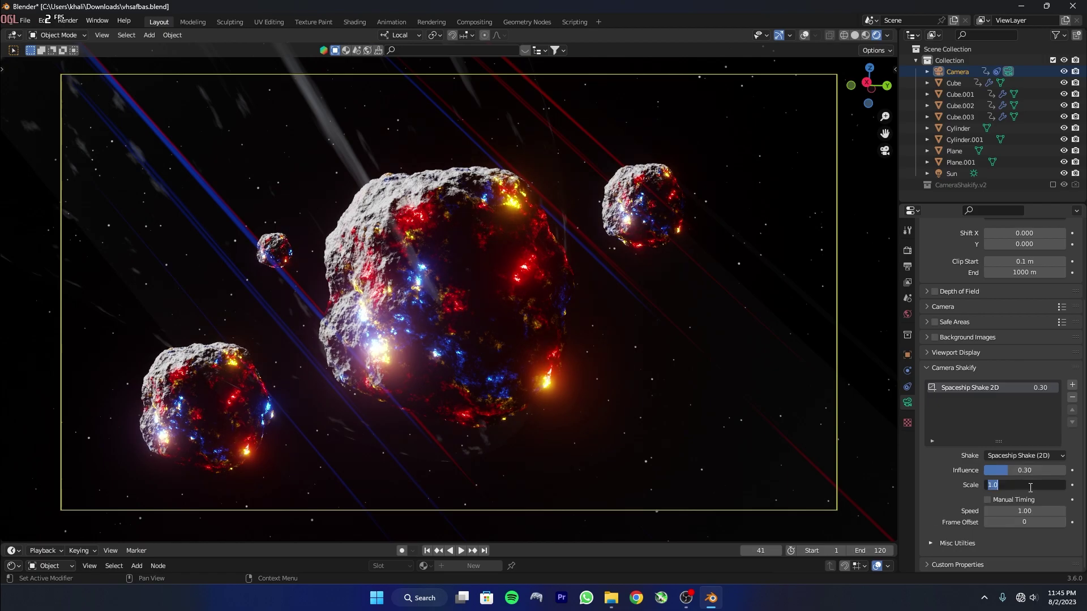
text(3)
key(Return)
key(space)
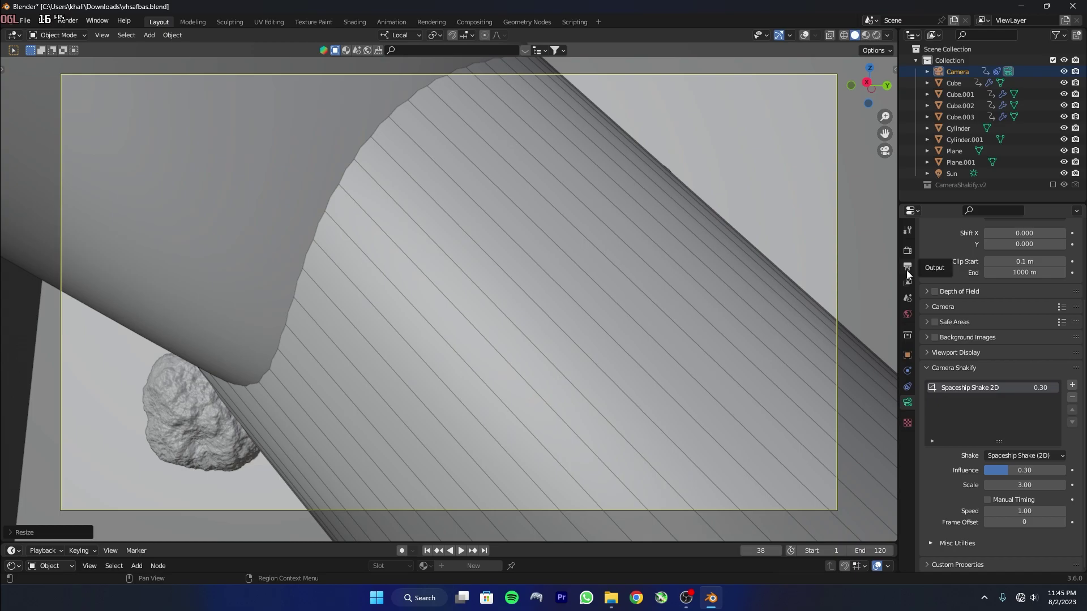
Review the output settings for resolution, frame rate, frame range and file format.
click(907, 268)
scroll(1025, 280, up, 5)
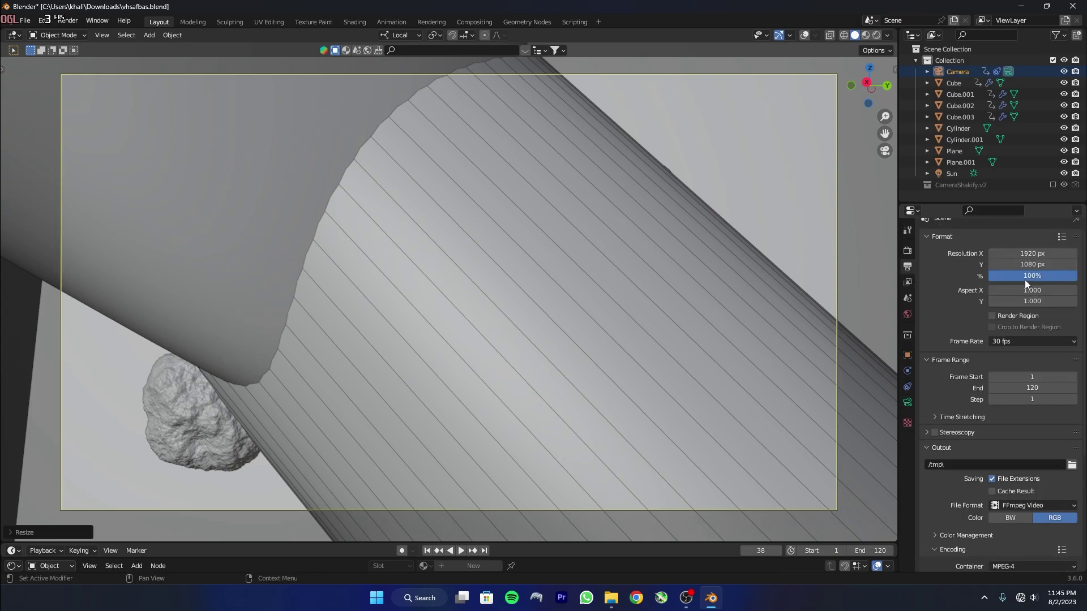
scroll(994, 495, down, 3)
scroll(995, 495, up, 3)
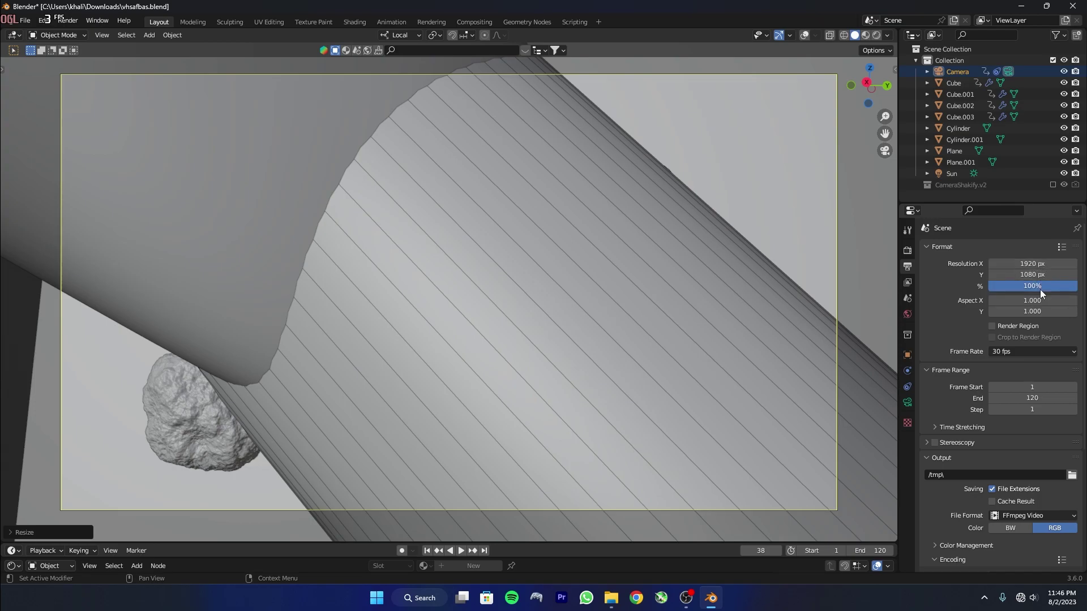
Check the frame rate choices available for the render output.
click(1015, 352)
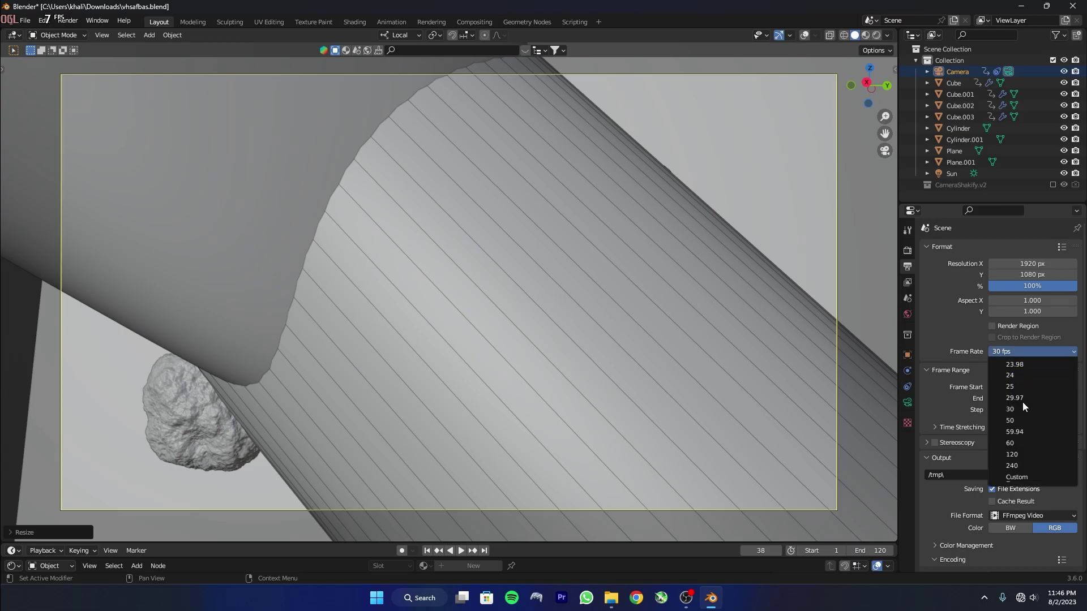
click(973, 352)
scroll(986, 357, down, 3)
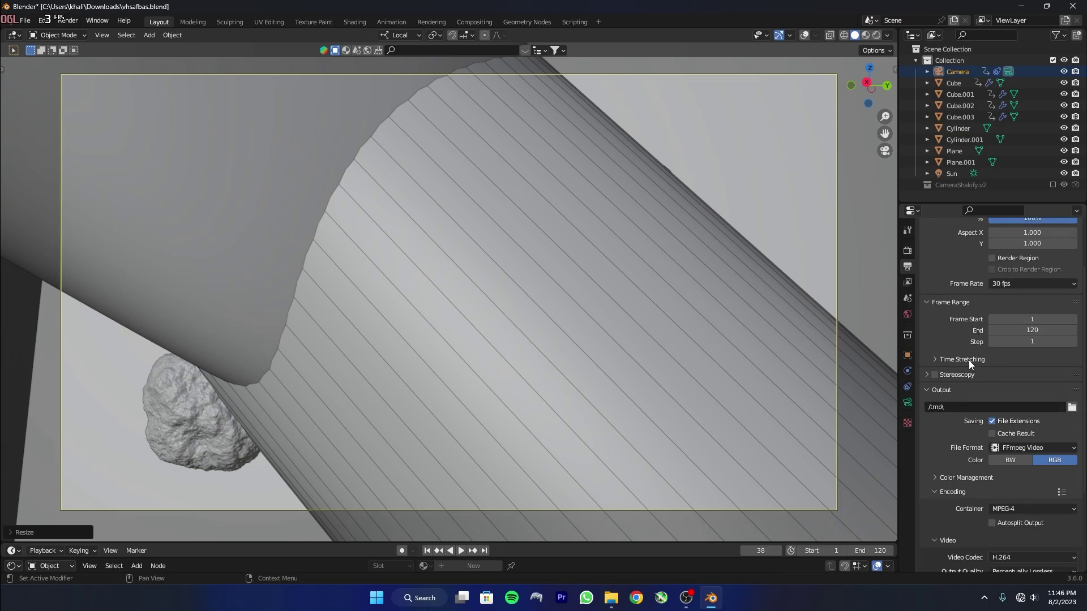
Choose FFmpeg Video as the output file format and review its encoding container and output quality options.
scroll(971, 374, down, 3)
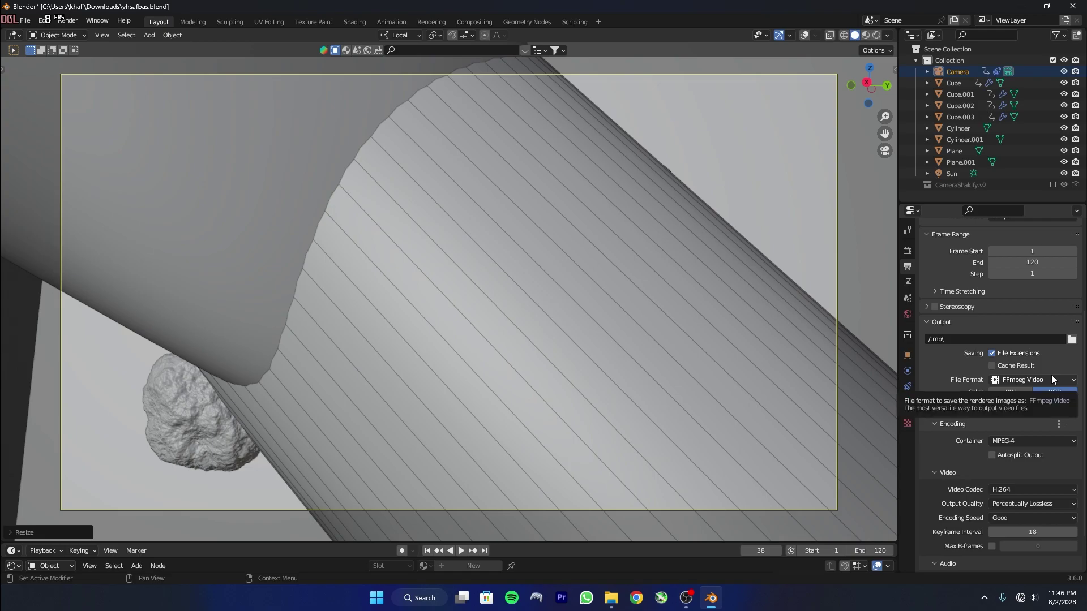
click(1009, 378)
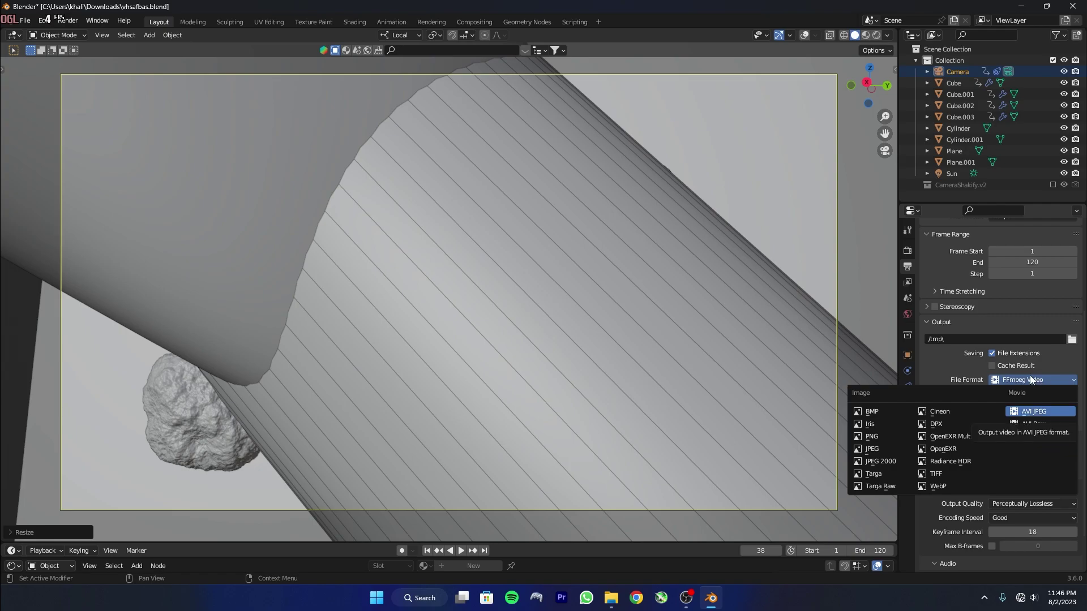
click(1041, 436)
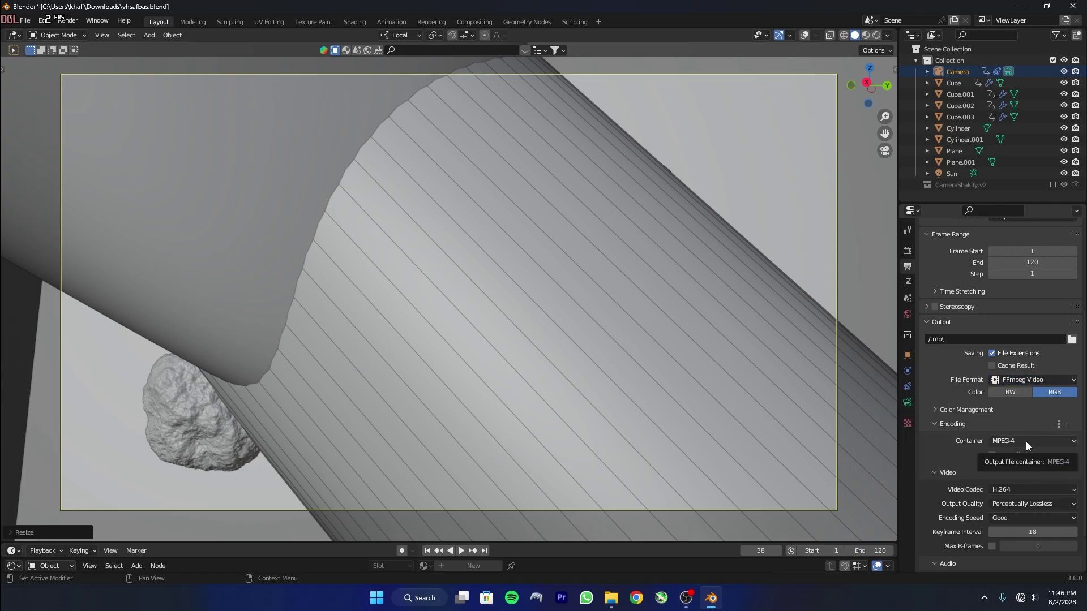
click(1026, 442)
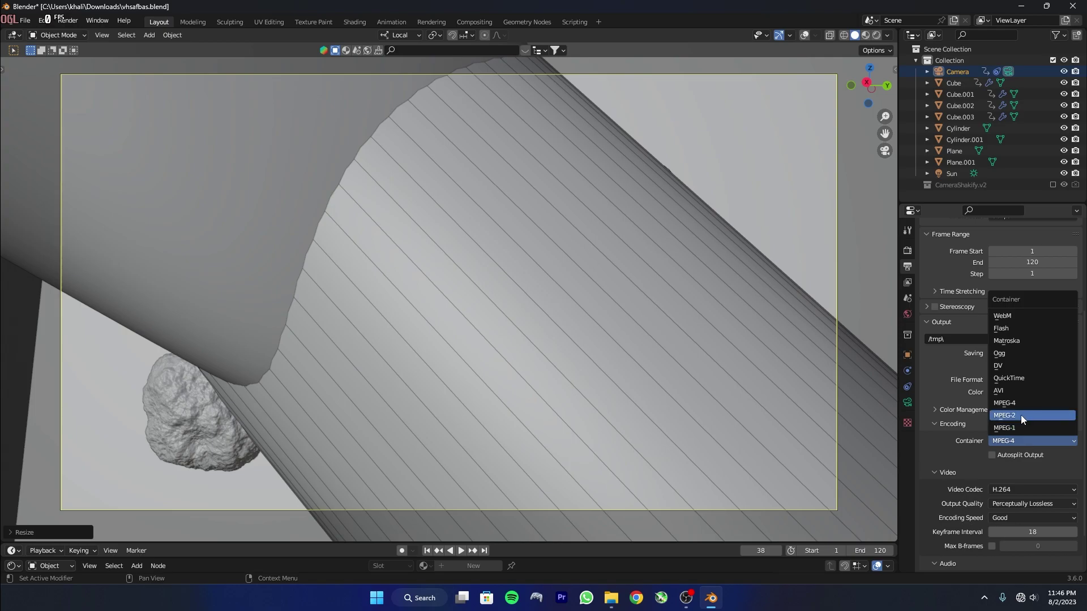
scroll(1045, 455, down, 2)
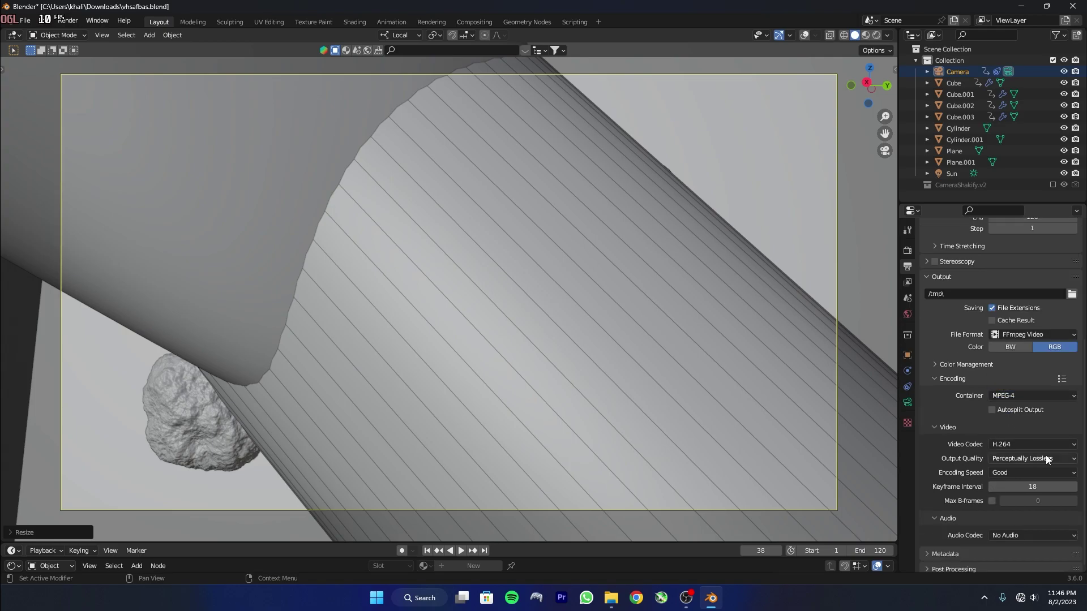
click(1025, 458)
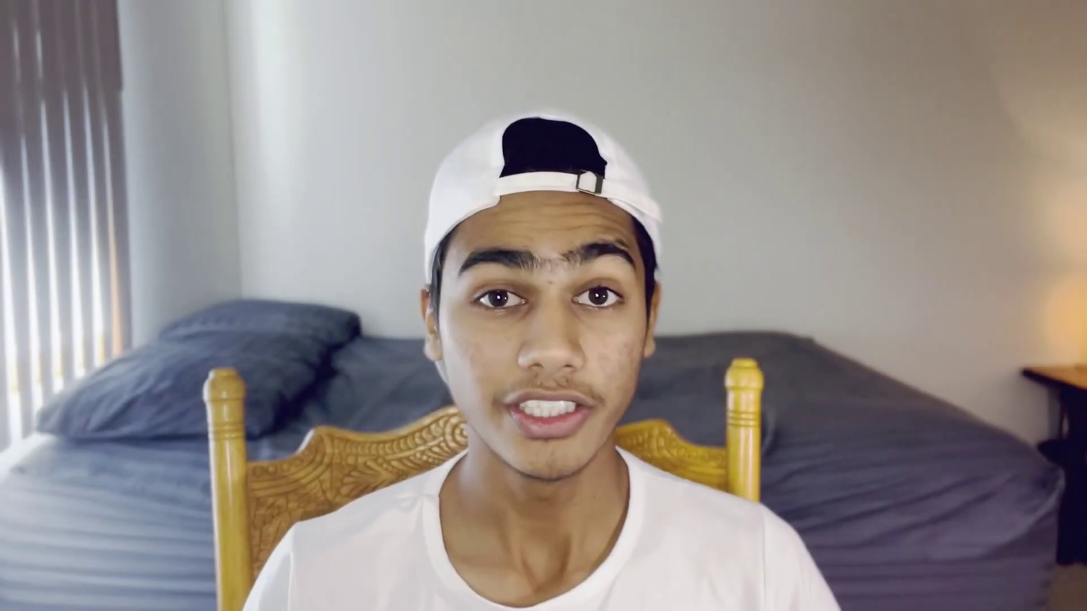